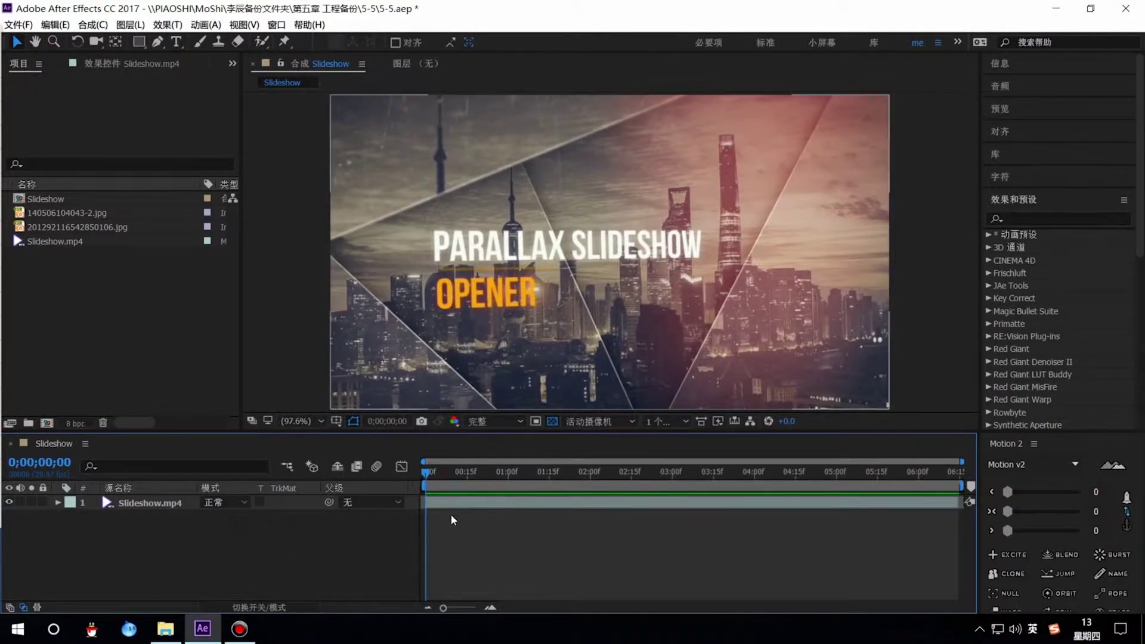
Step: Play and scrub through the finished Parallax Slideshow Opener, returning to its title frame
key("space")
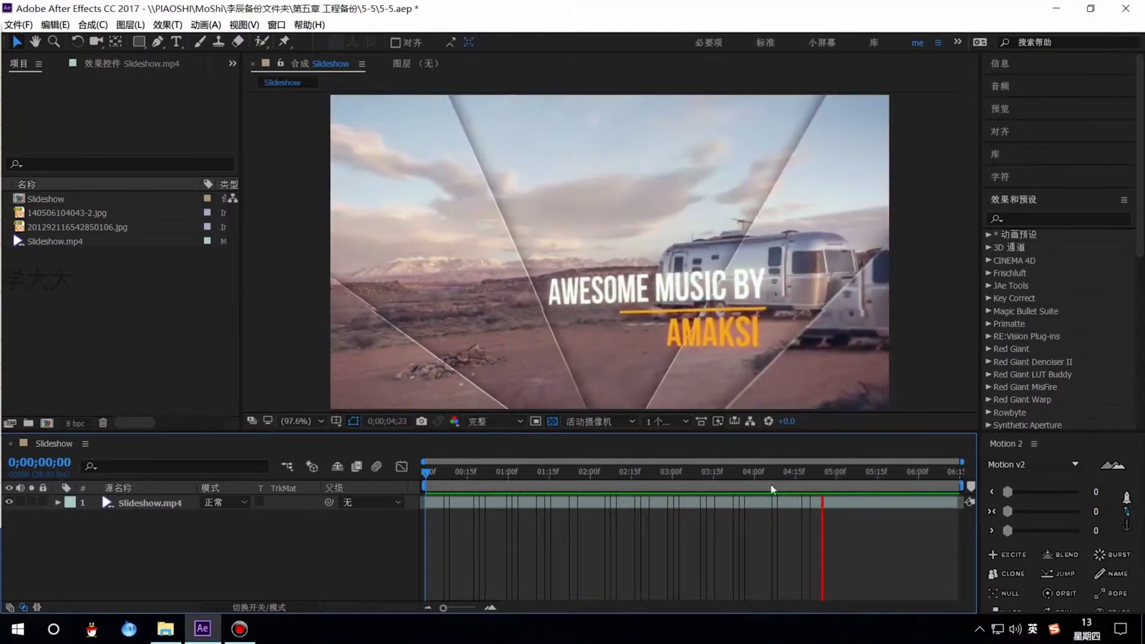
left_click_drag(773, 489, 456, 486)
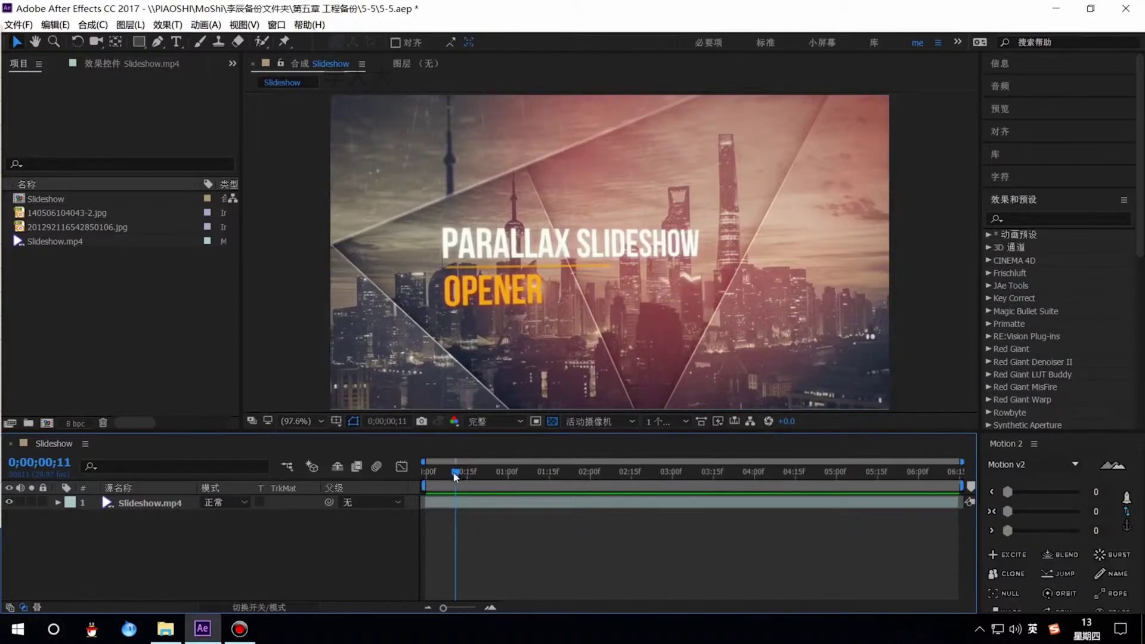
left_click_drag(459, 479, 784, 471)
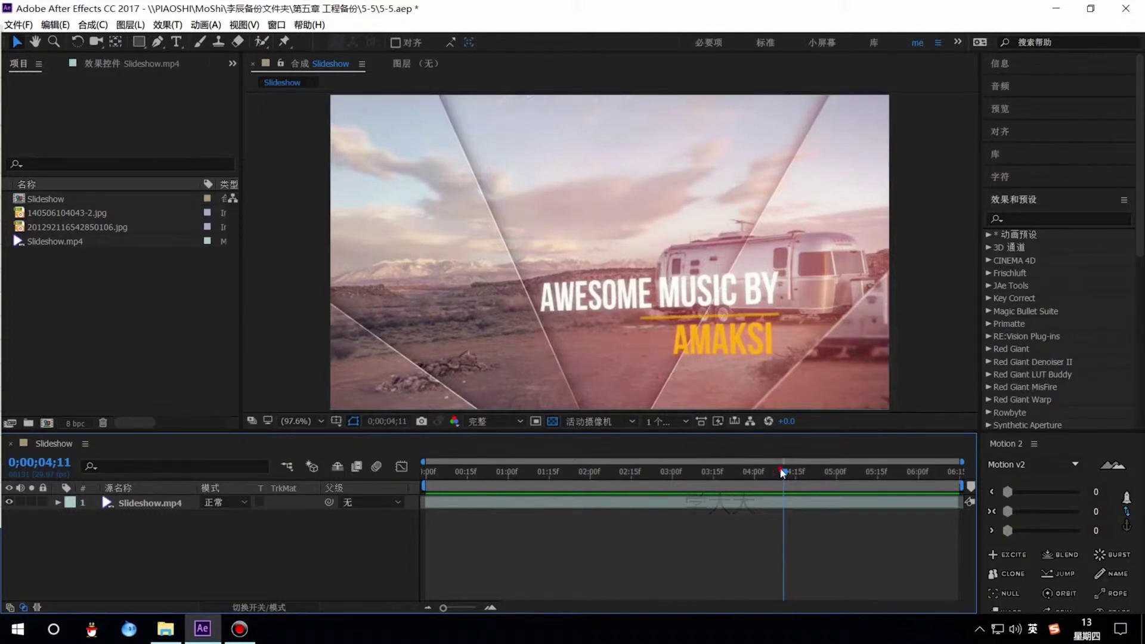
mouse_move(783, 473)
left_mouse_down()
mouse_move(831, 471)
mouse_move(428, 479)
left_mouse_up()
left_click(146, 363)
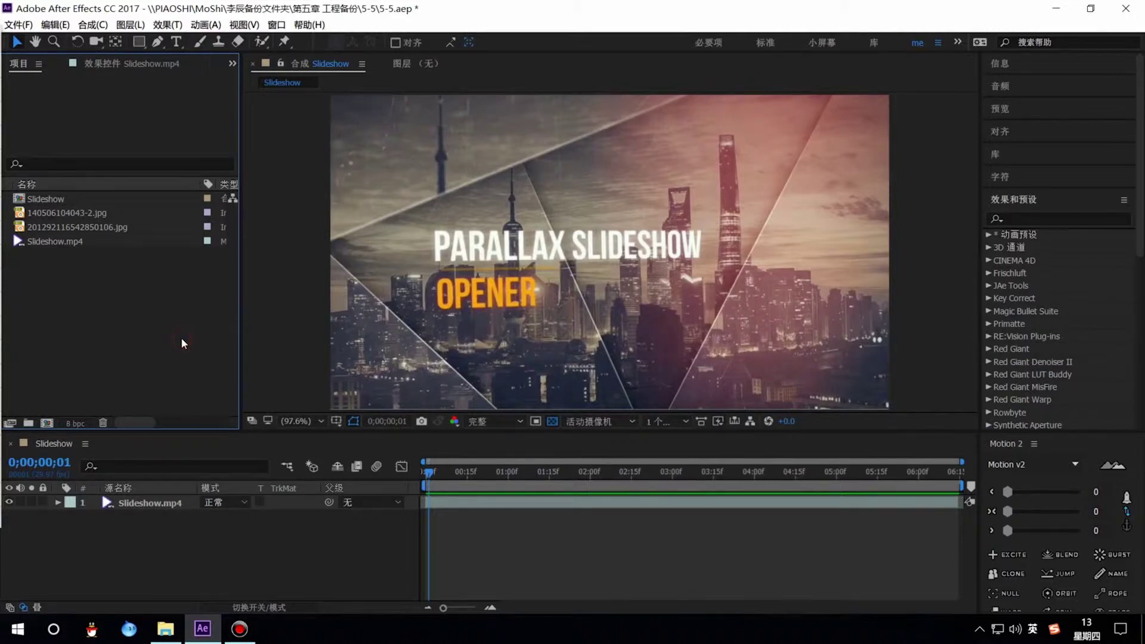
Step: Create a new composition with its duration changed to 8 seconds (0:00:08:00)
key("ctrl+n")
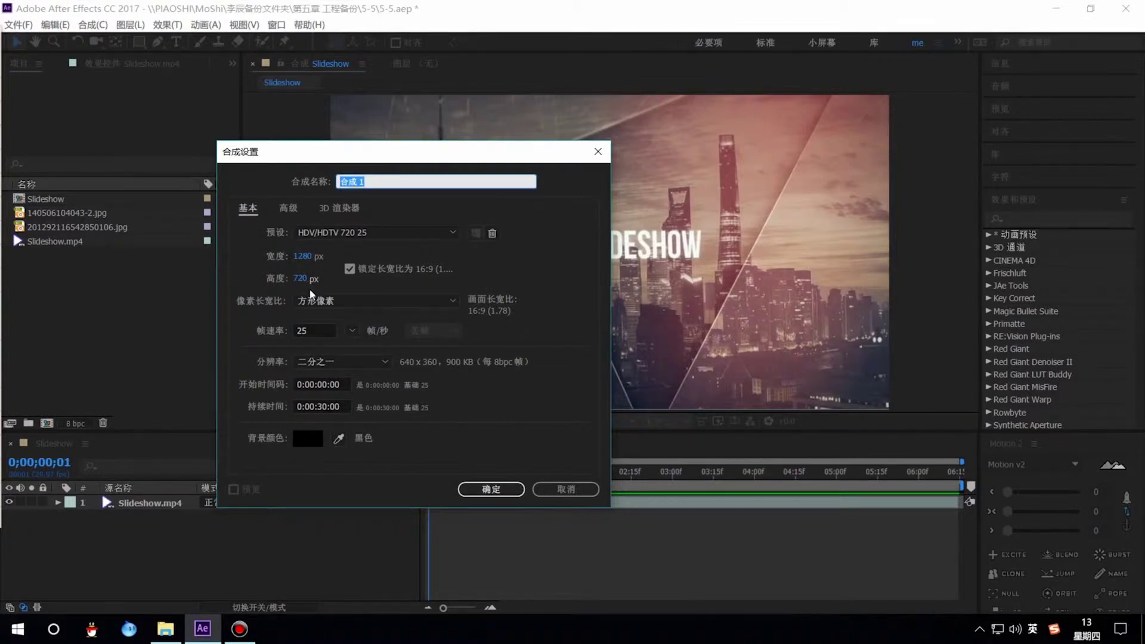
left_click(322, 407)
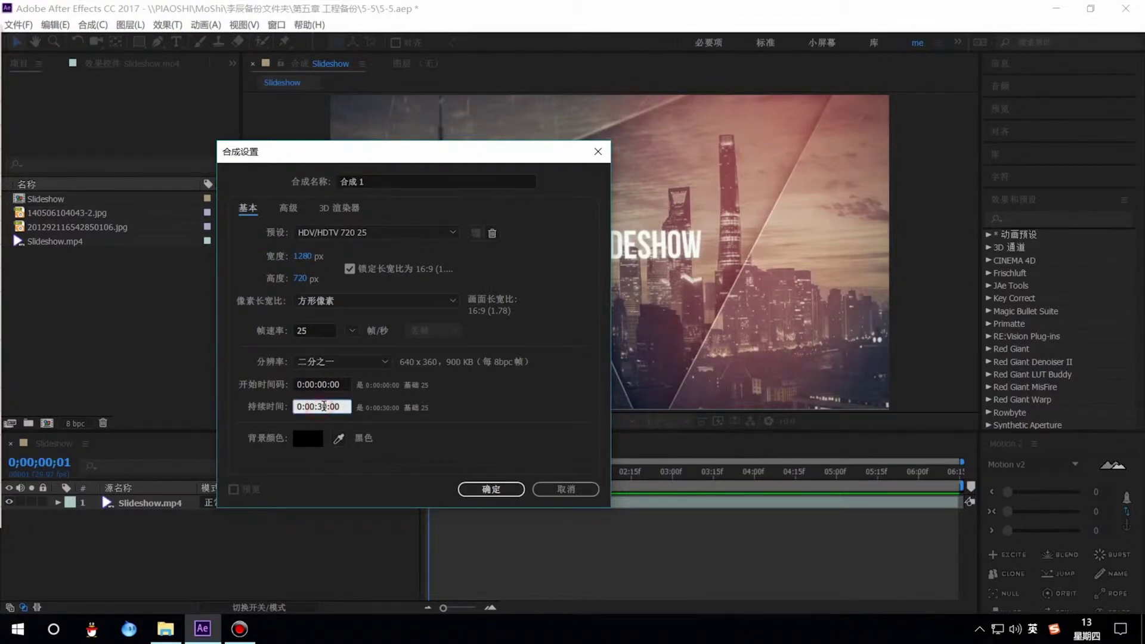
left_click_drag(319, 407, 326, 408)
type("8")
left_click(482, 487)
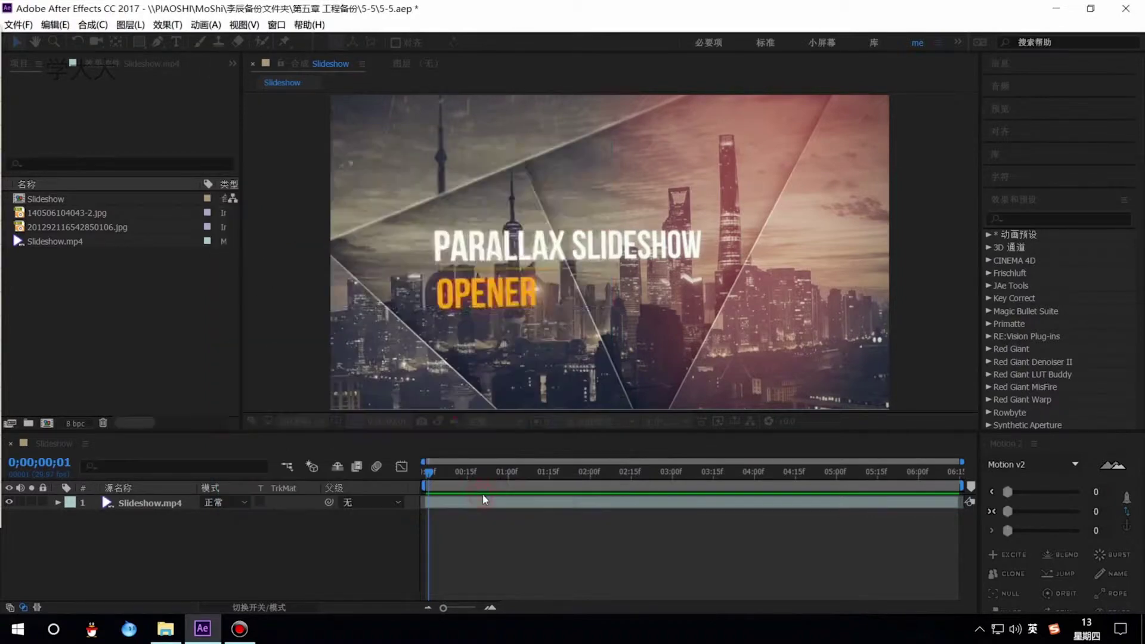
left_click(90, 227)
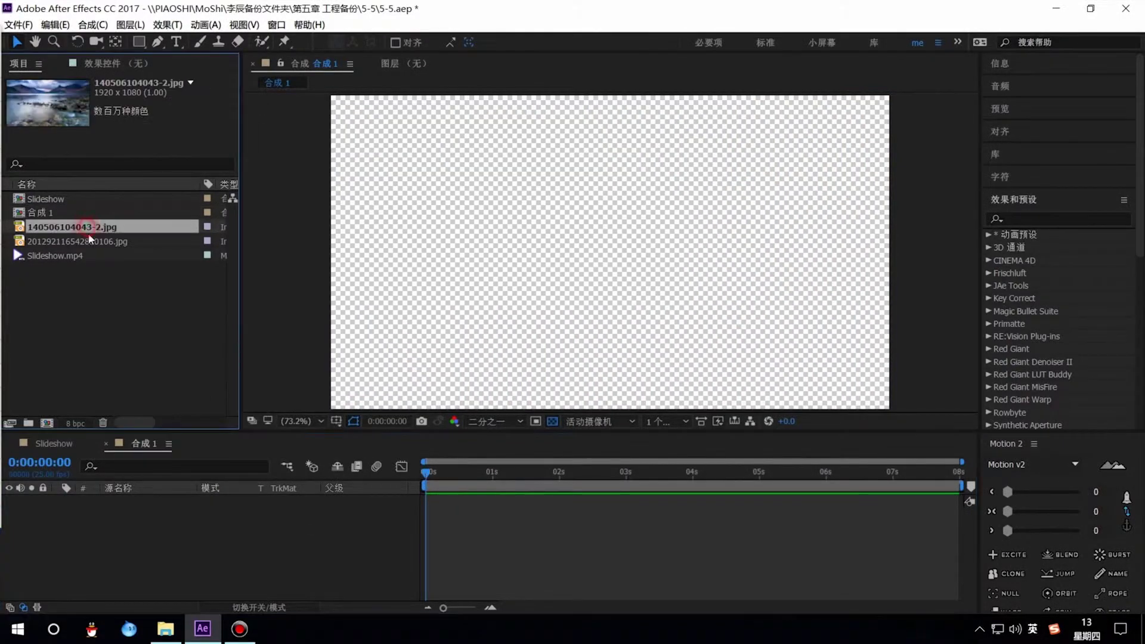
left_click(90, 241)
left_click(90, 226)
left_click(92, 241)
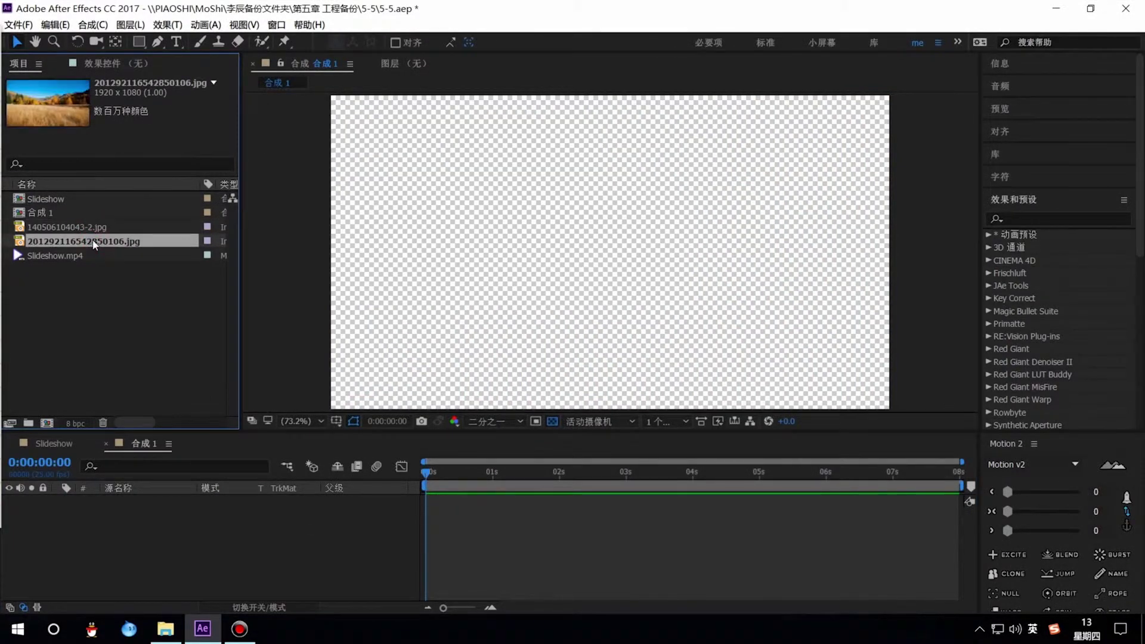
left_click_drag(65, 226, 155, 597)
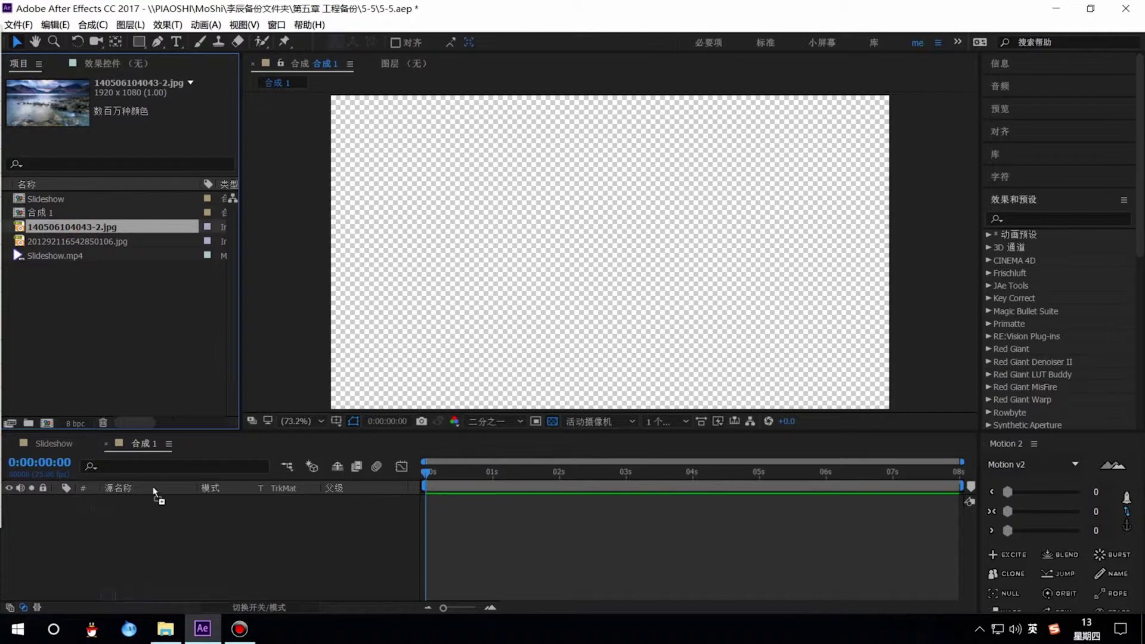
left_click_drag(153, 485, 132, 521)
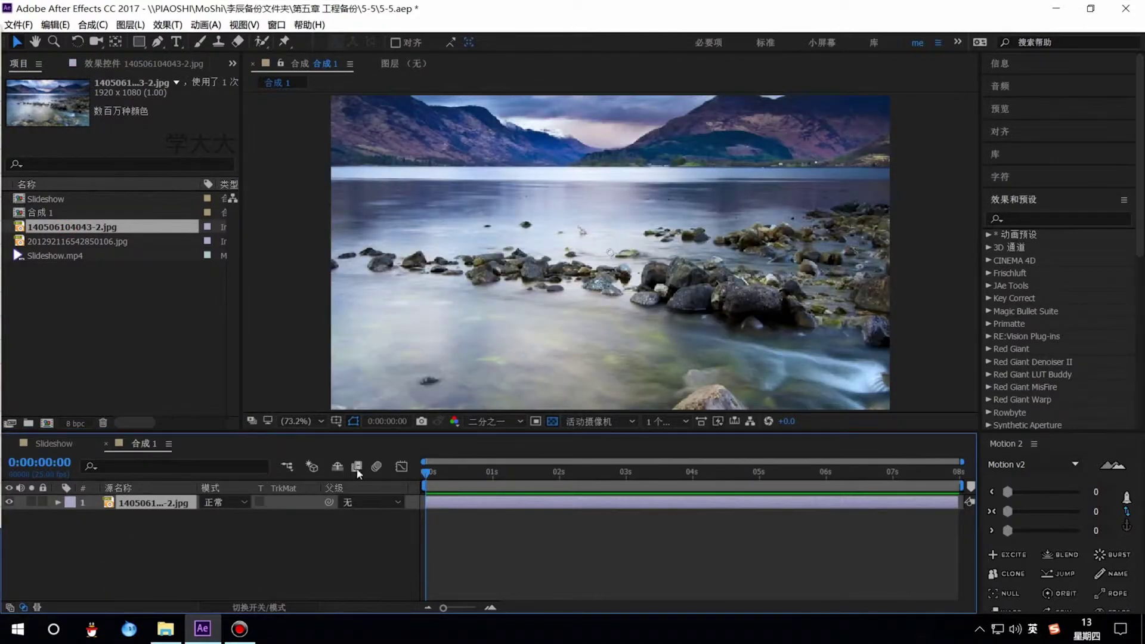
scroll(404, 339, "down", 4)
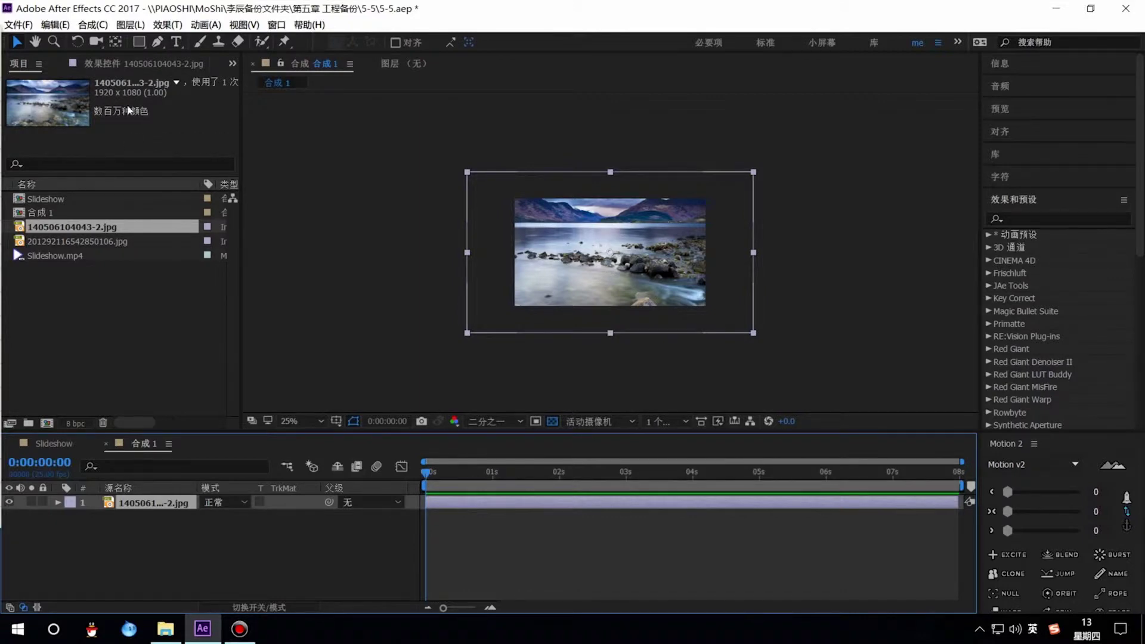
Step: Apply Fit to Comp Height to the lake photo, then switch back to the Slideshow composition
right_click(139, 508)
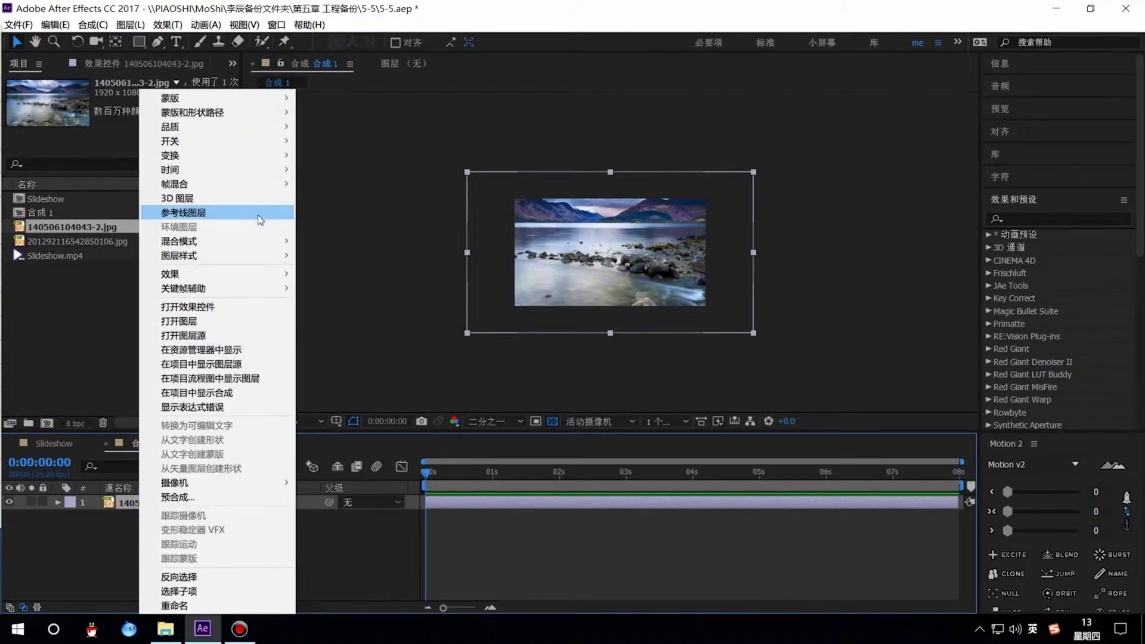
mouse_move(238, 155)
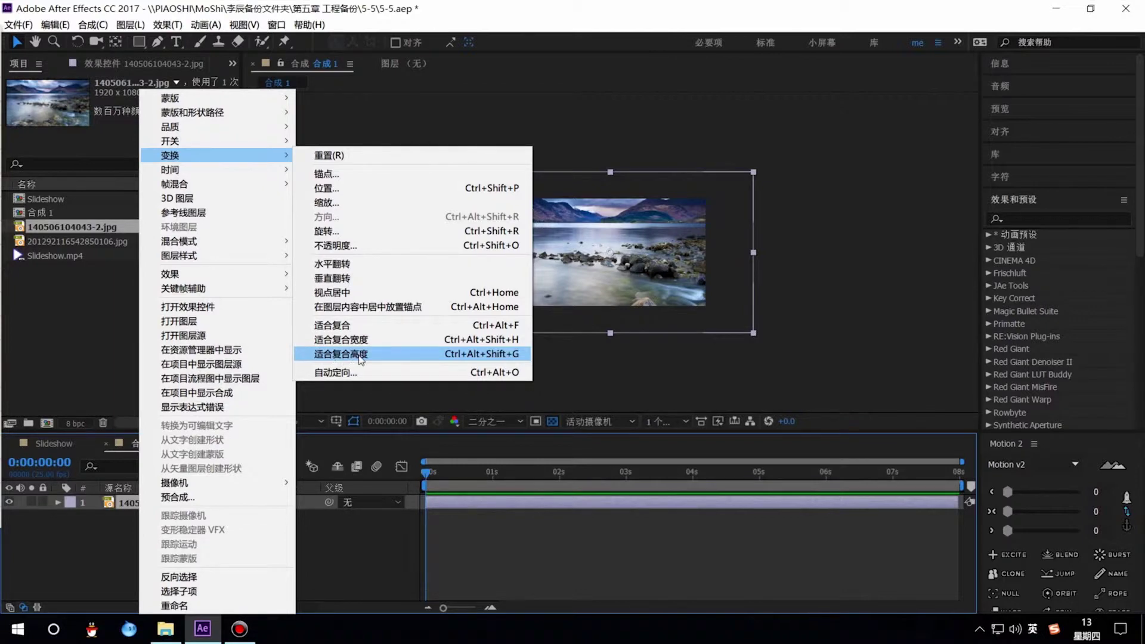
left_click(360, 355)
key("period")
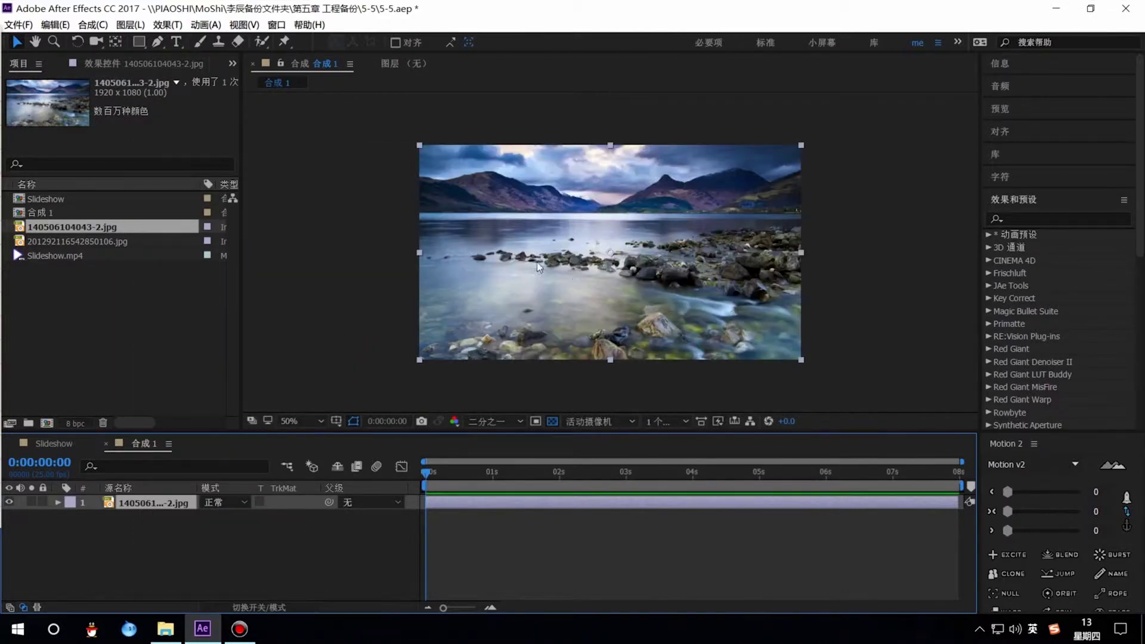
left_click(188, 541)
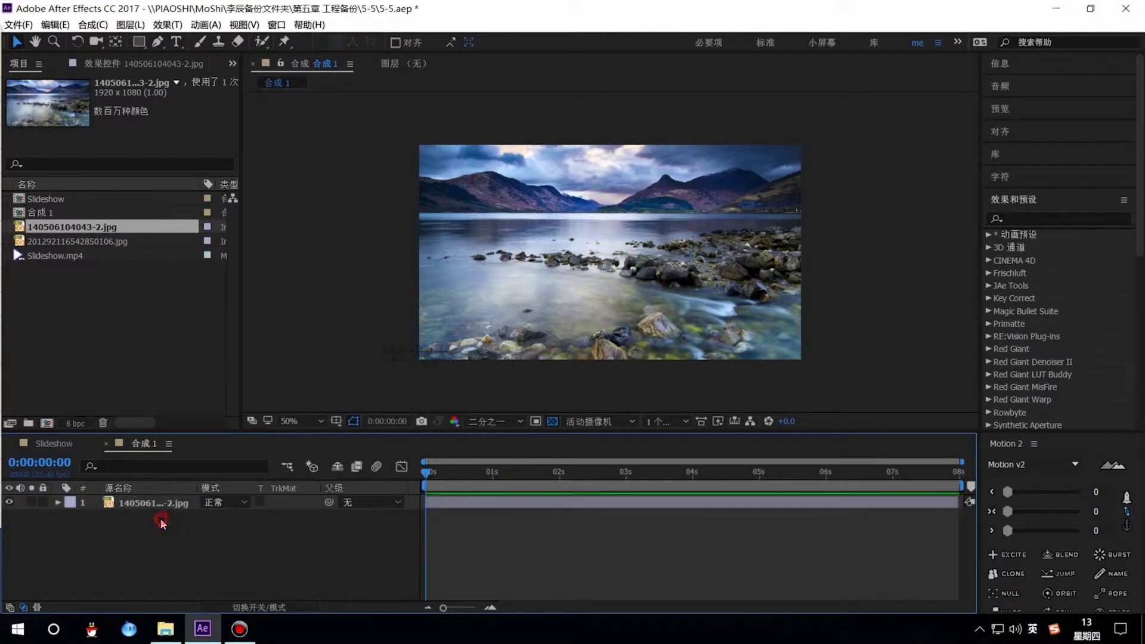
left_click(55, 449)
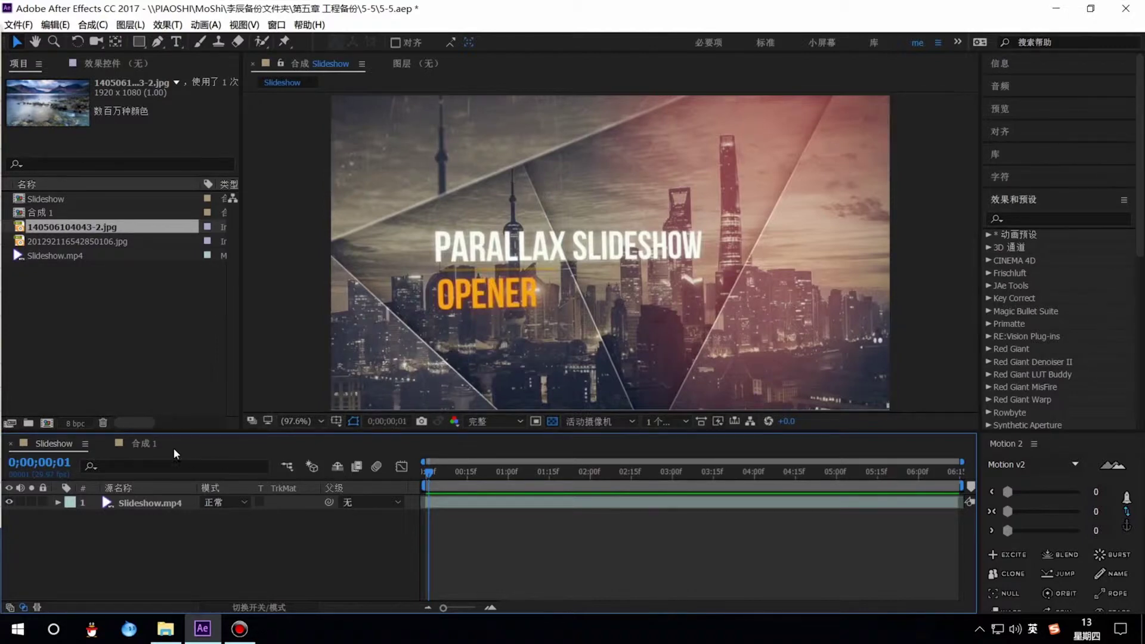
Step: Back in 合成 1, select the lake photo layer and duplicate it with Ctrl+D
left_click(145, 449)
left_click(168, 507)
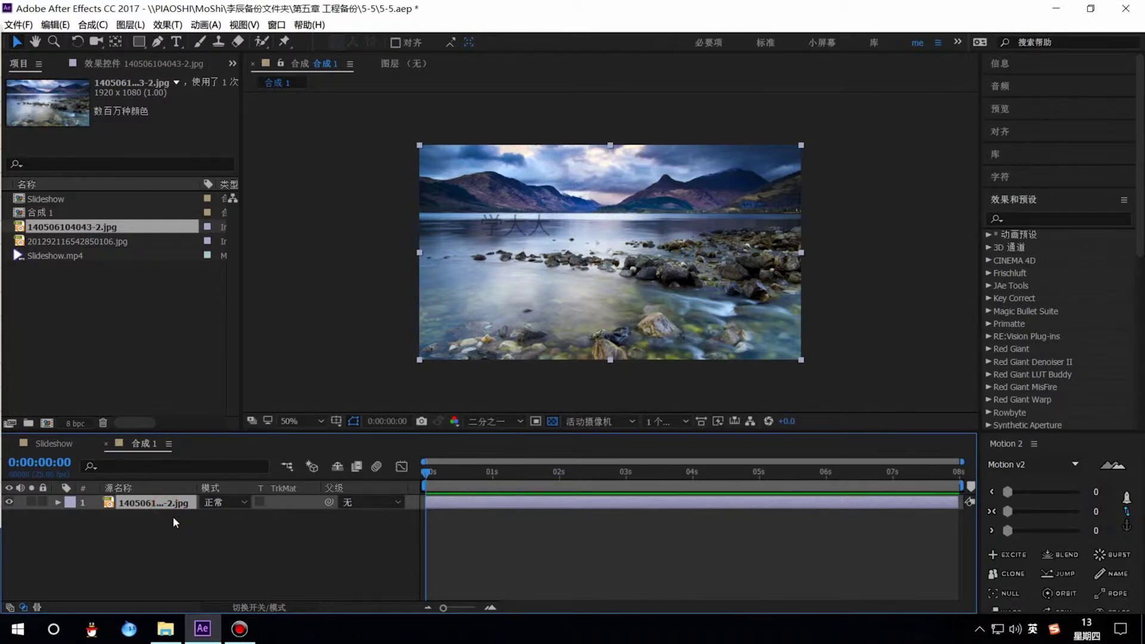
key("ctrl+d")
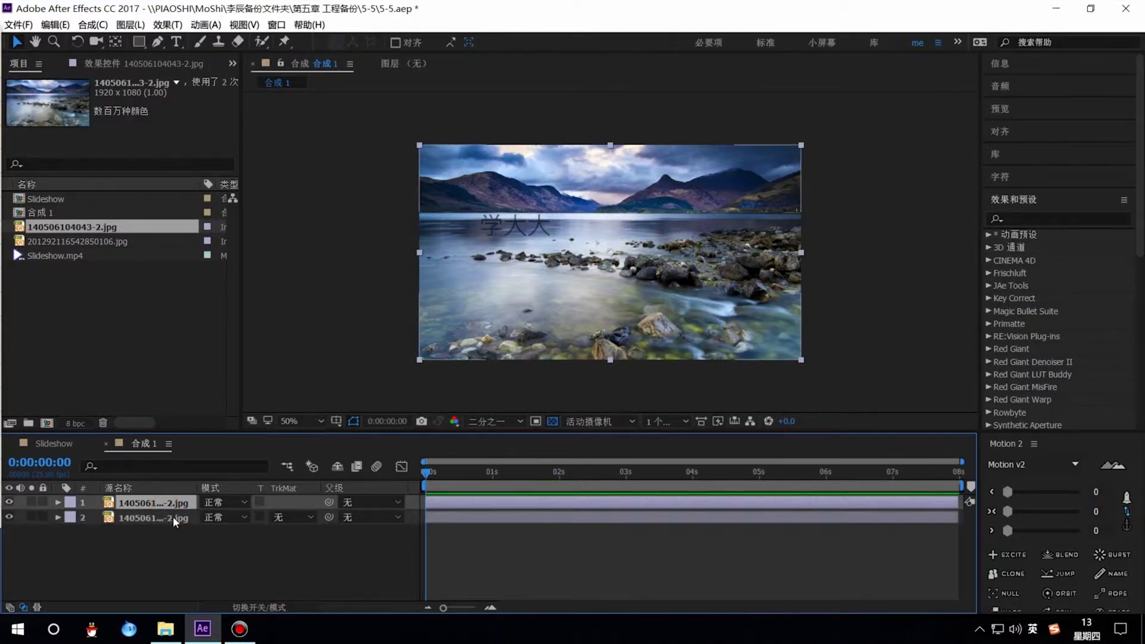
key("ctrl+d")
key("ctrl+d")
key("ctrl+d")
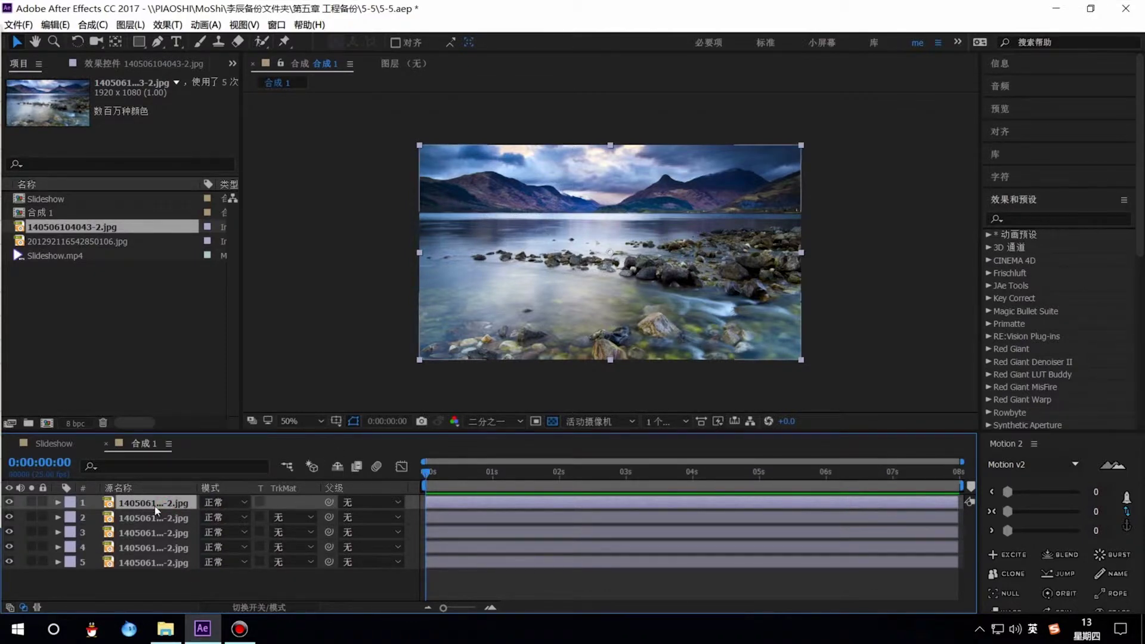
Step: Pen-mask layer 1 into a triangular shard along the photo's top-left, then solo it
left_click(159, 42)
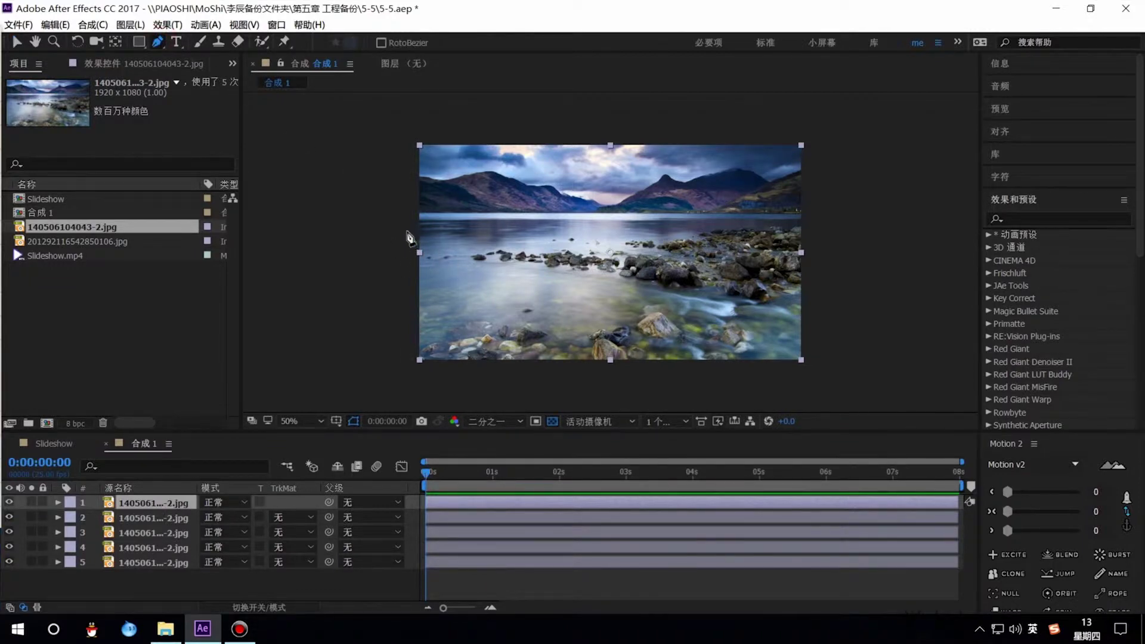
left_click(380, 264)
left_click(637, 119)
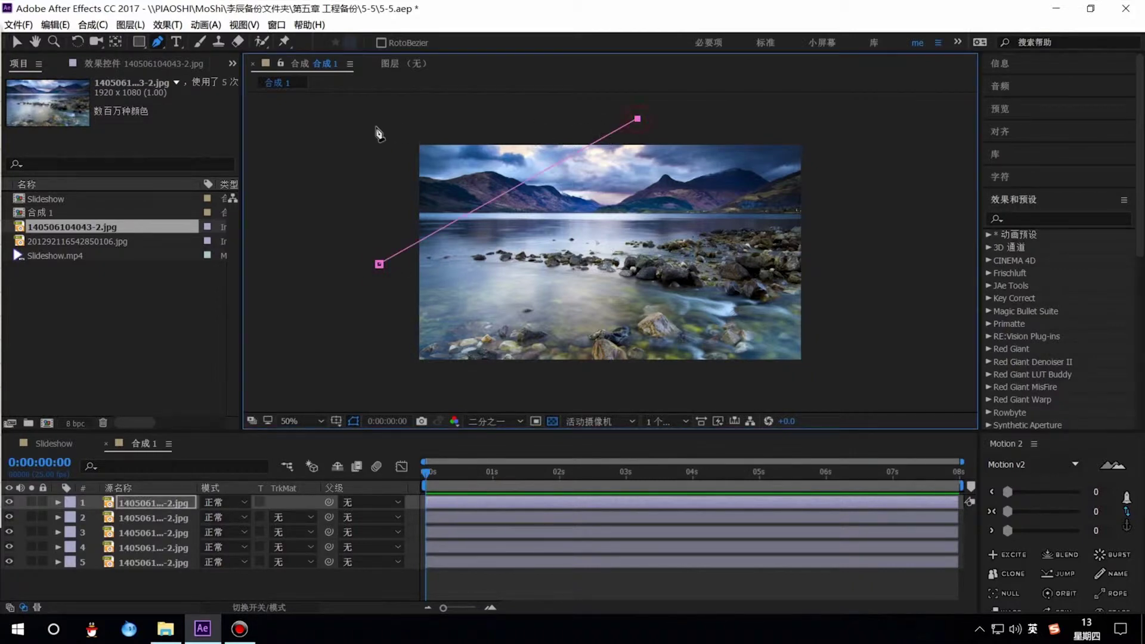
key("ctrl+z")
left_click(660, 141)
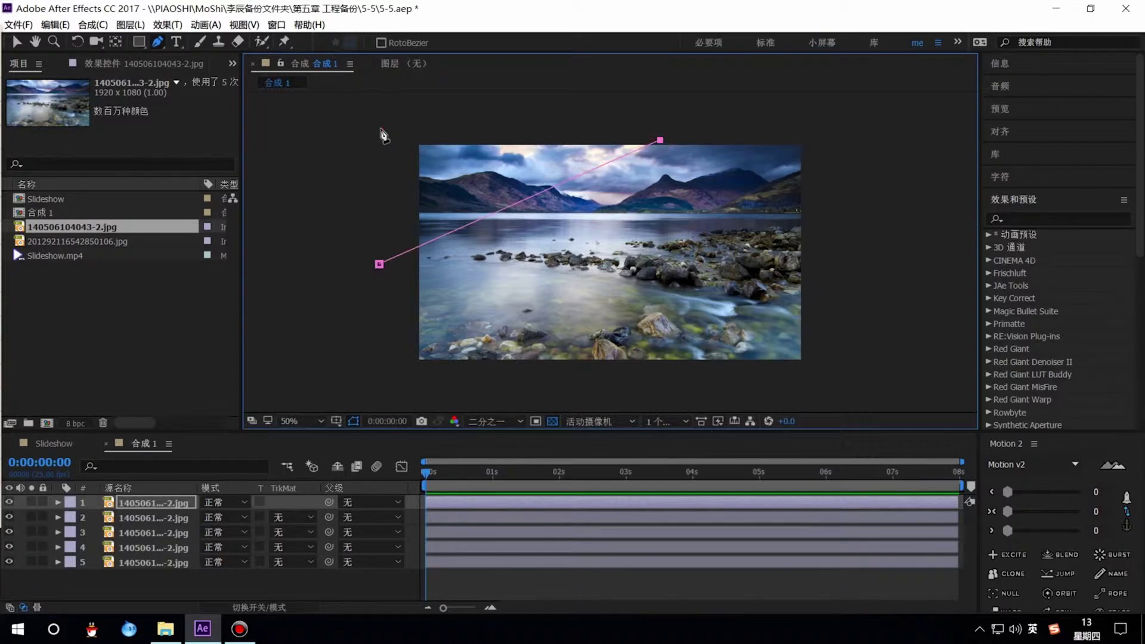
left_click(381, 129)
left_click(379, 264)
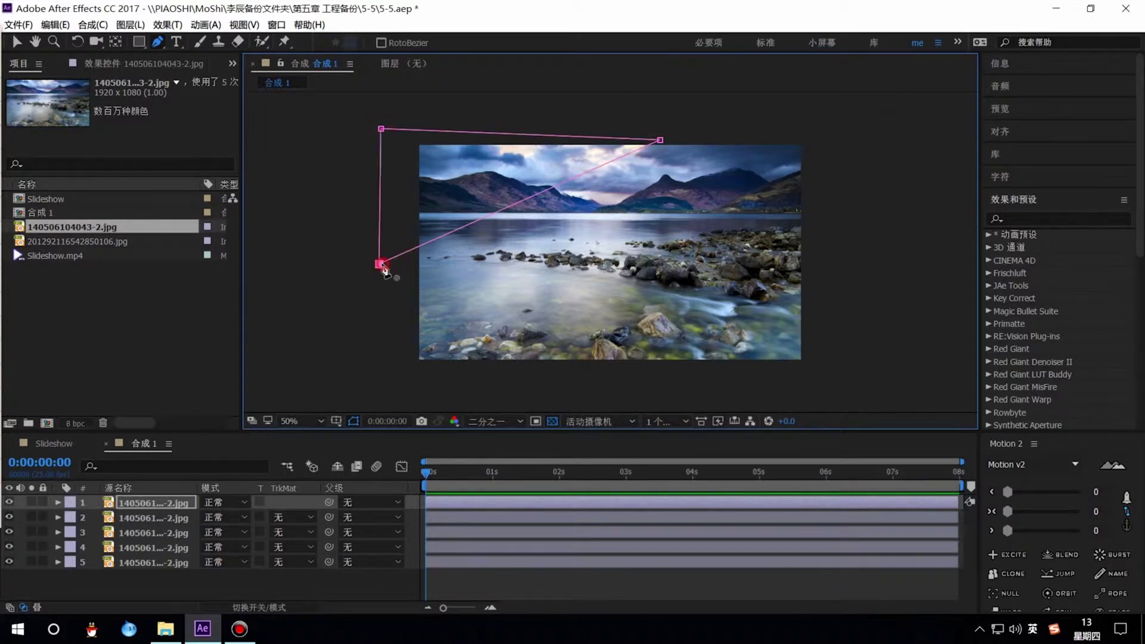
left_click(34, 503)
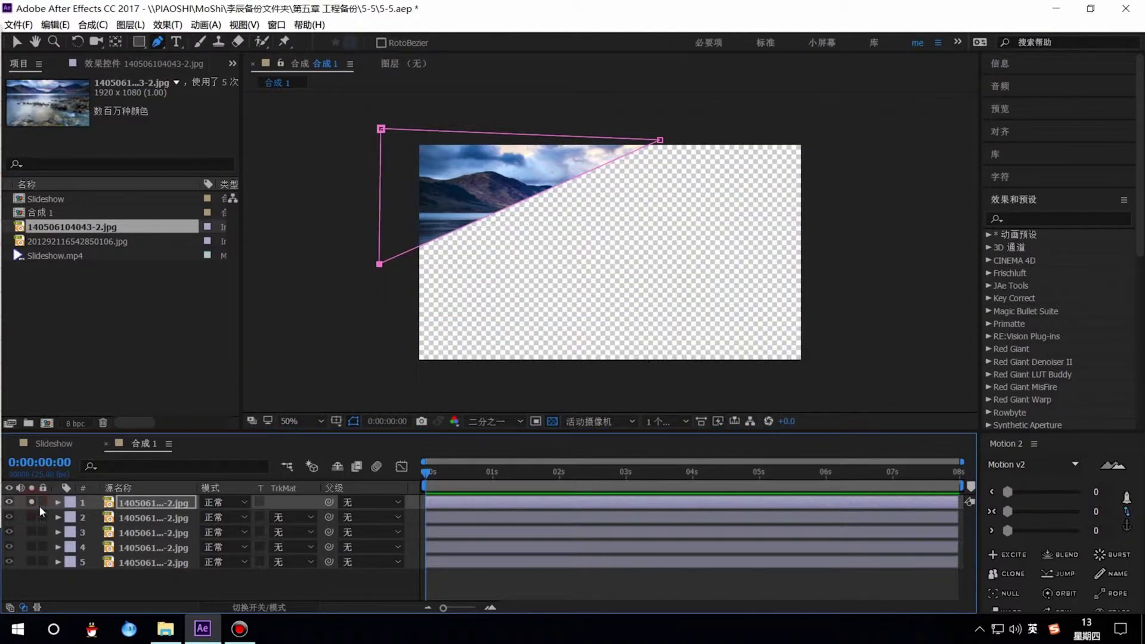
Step: Mask layer 2 into a lower-left wedge, raise its top corner, and solo it
left_click(146, 516)
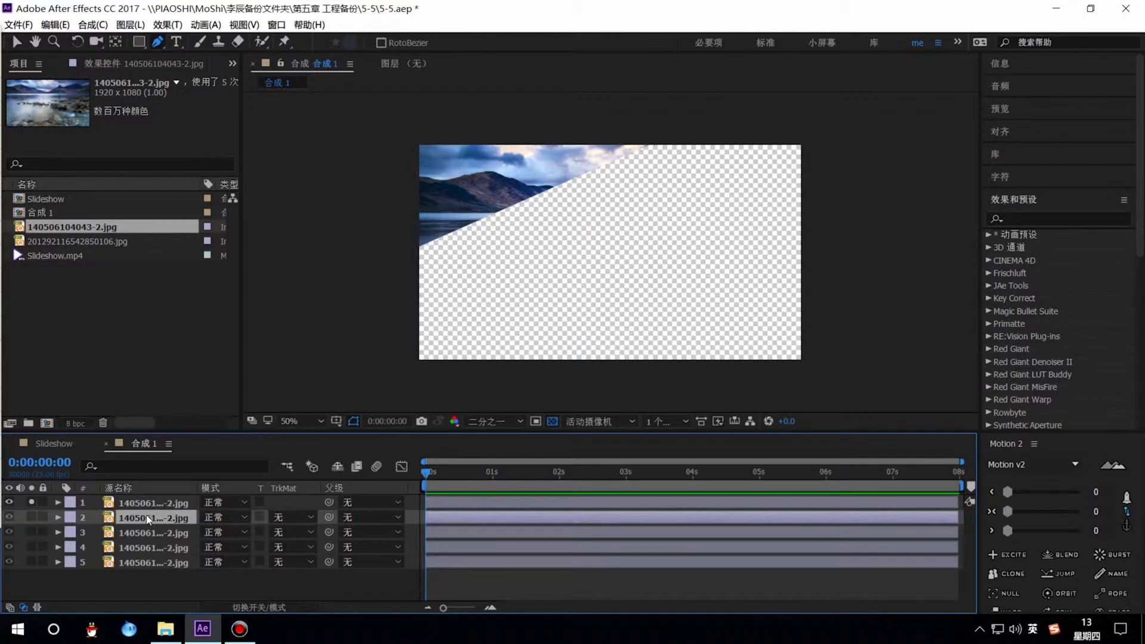
left_click(390, 223)
left_click(393, 386)
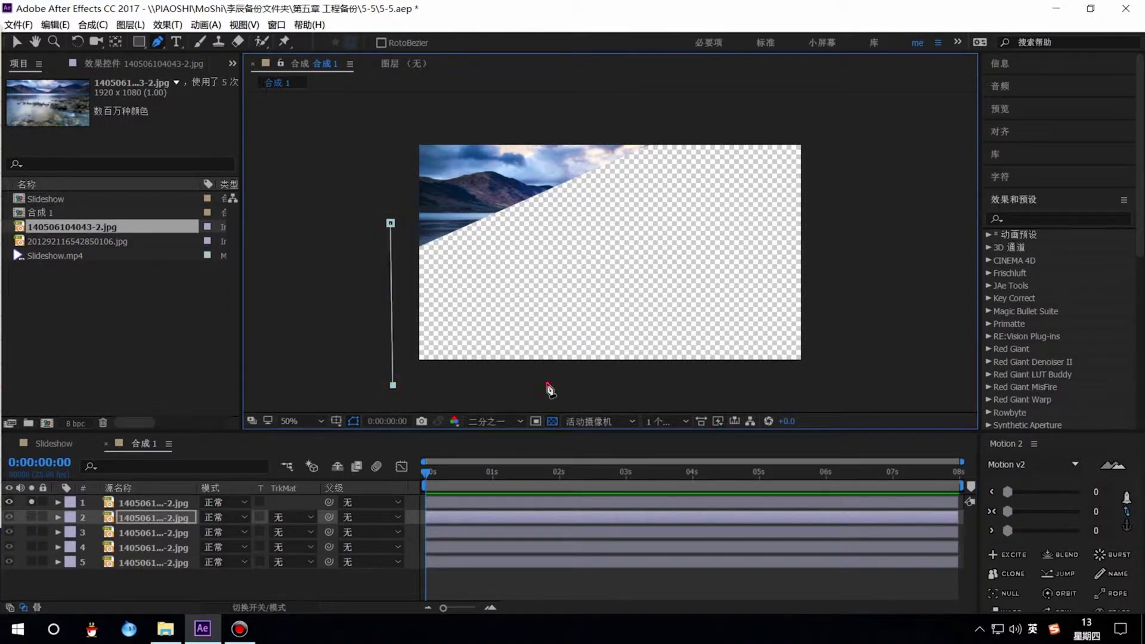
left_click(548, 384)
left_click(391, 223)
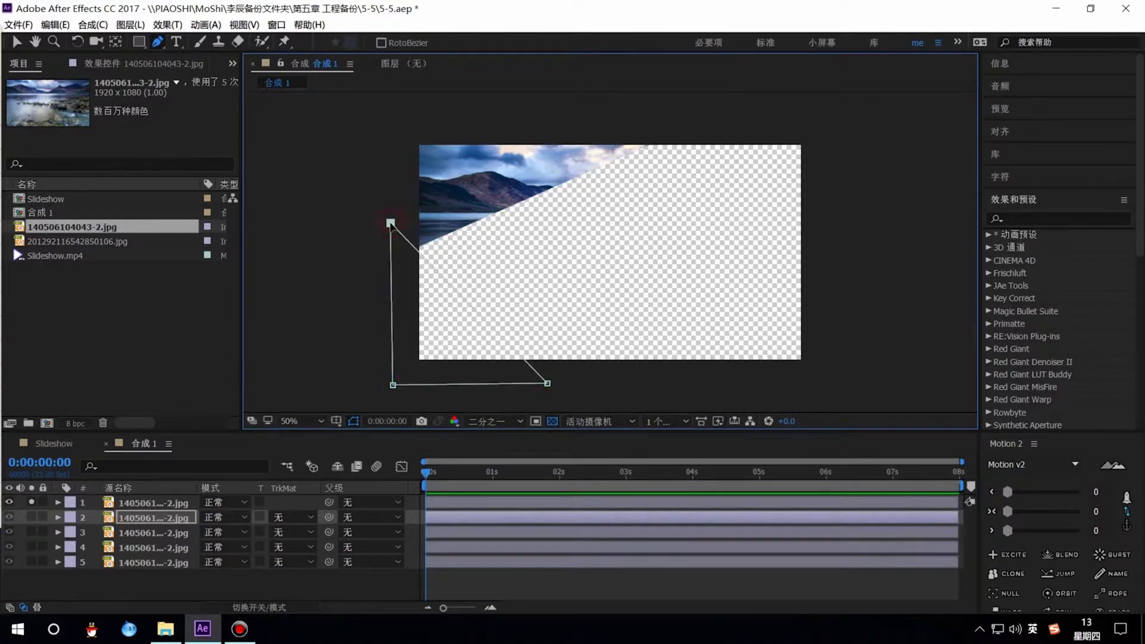
left_click_drag(391, 223, 391, 174)
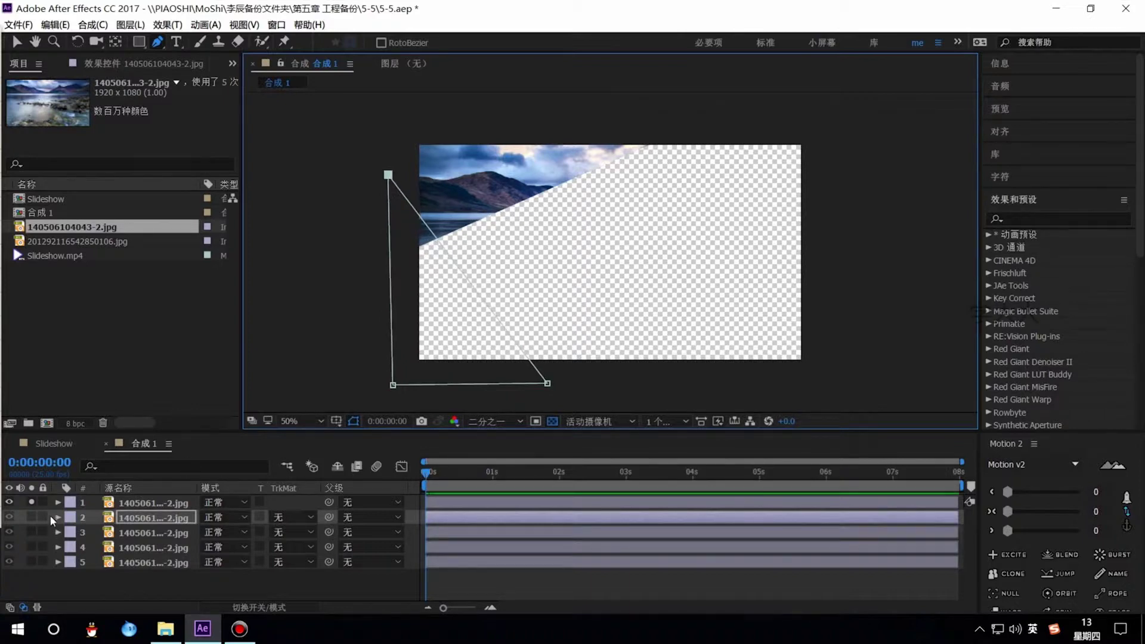
left_click(33, 516)
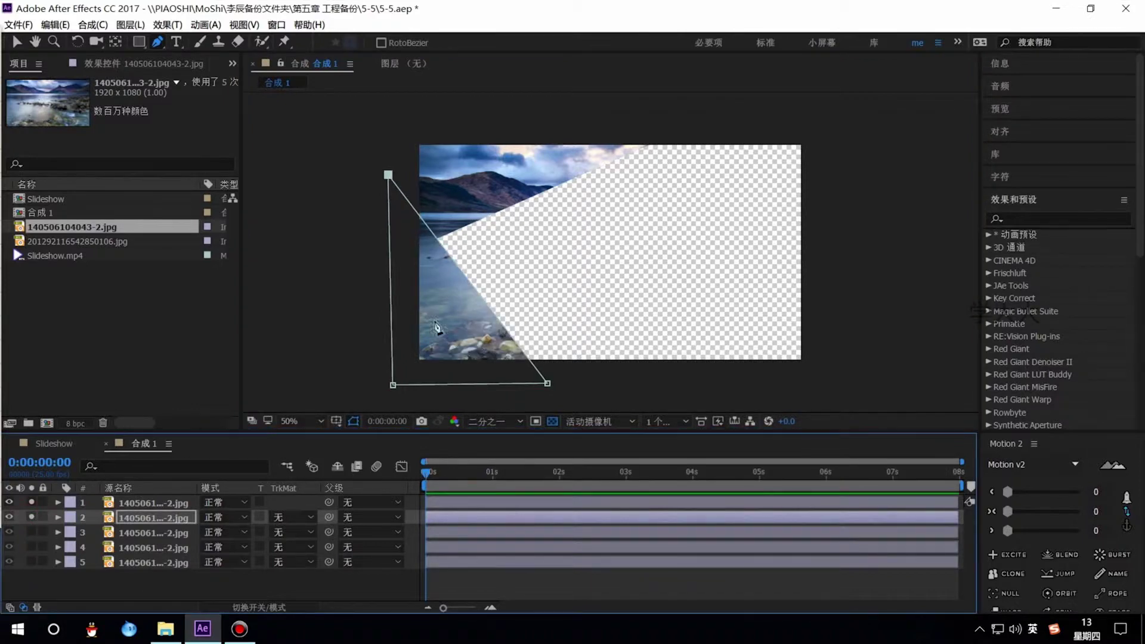
left_click(160, 535)
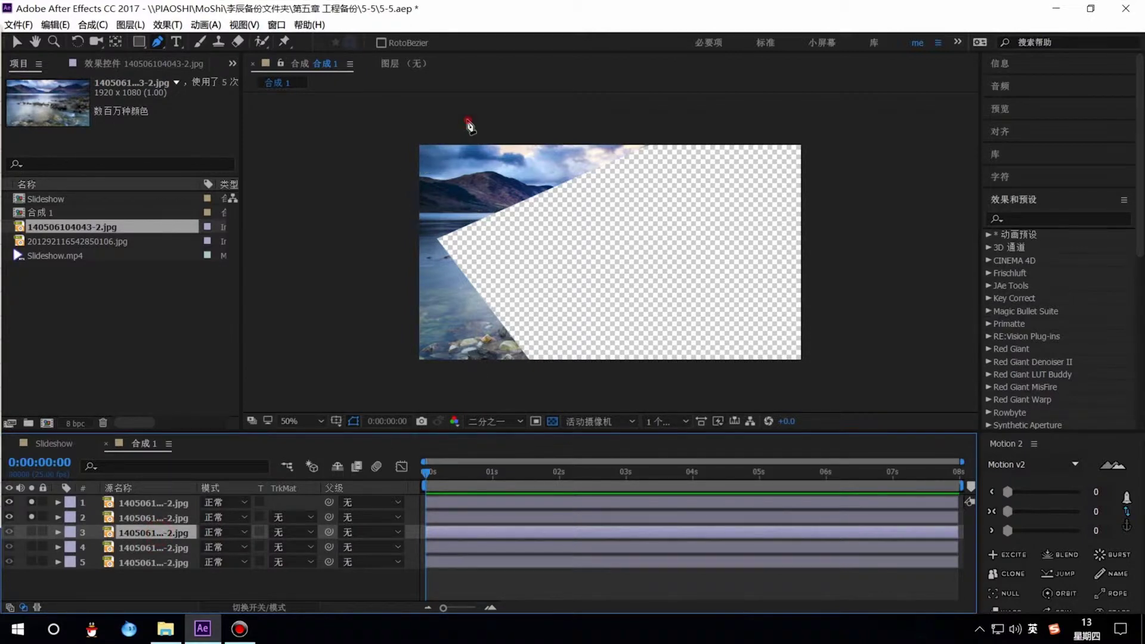
Step: Draw a closed Pen mask on layer 3 cutting an angled middle shard, then solo it
left_click(468, 119)
key("ctrl+z")
left_click(521, 115)
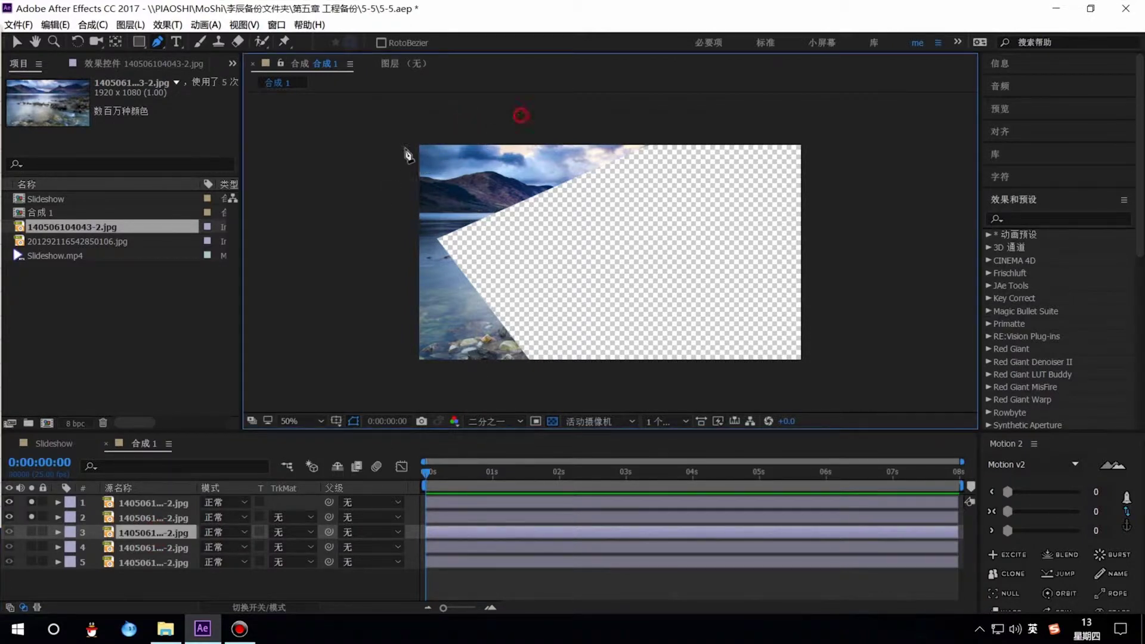
left_click(387, 190)
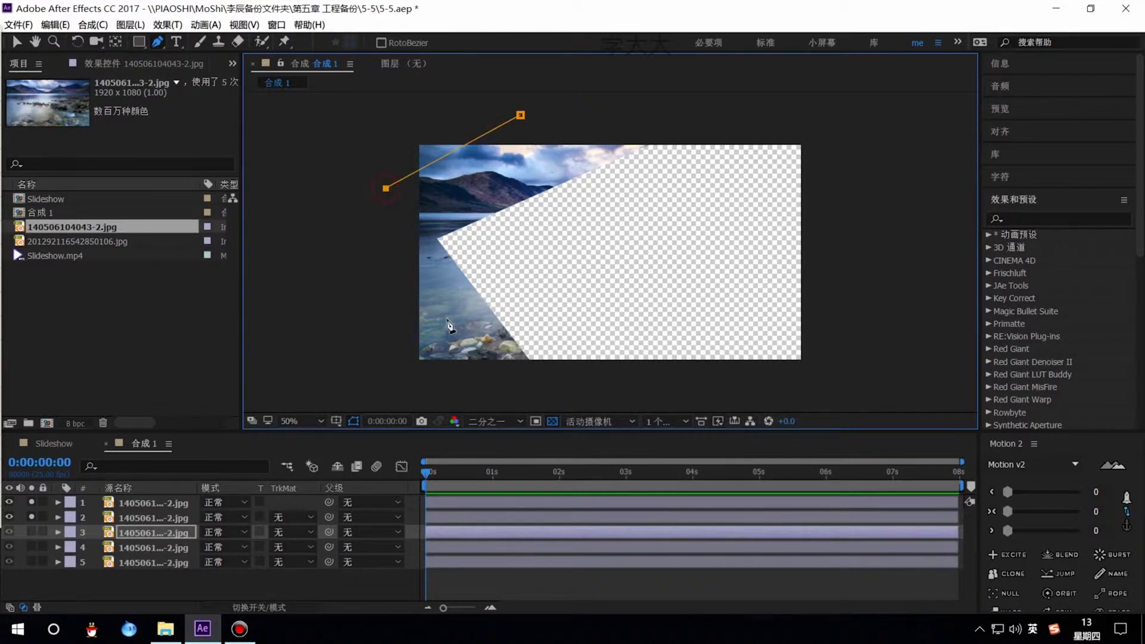
left_click(524, 392)
left_click(623, 387)
left_click(521, 116)
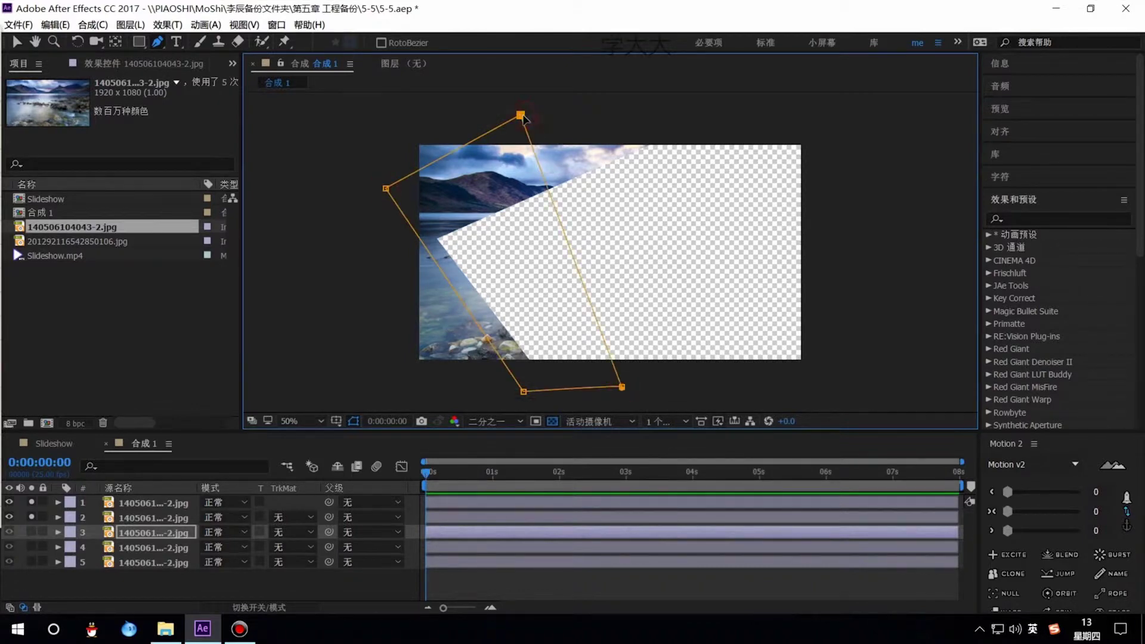
left_click(32, 532)
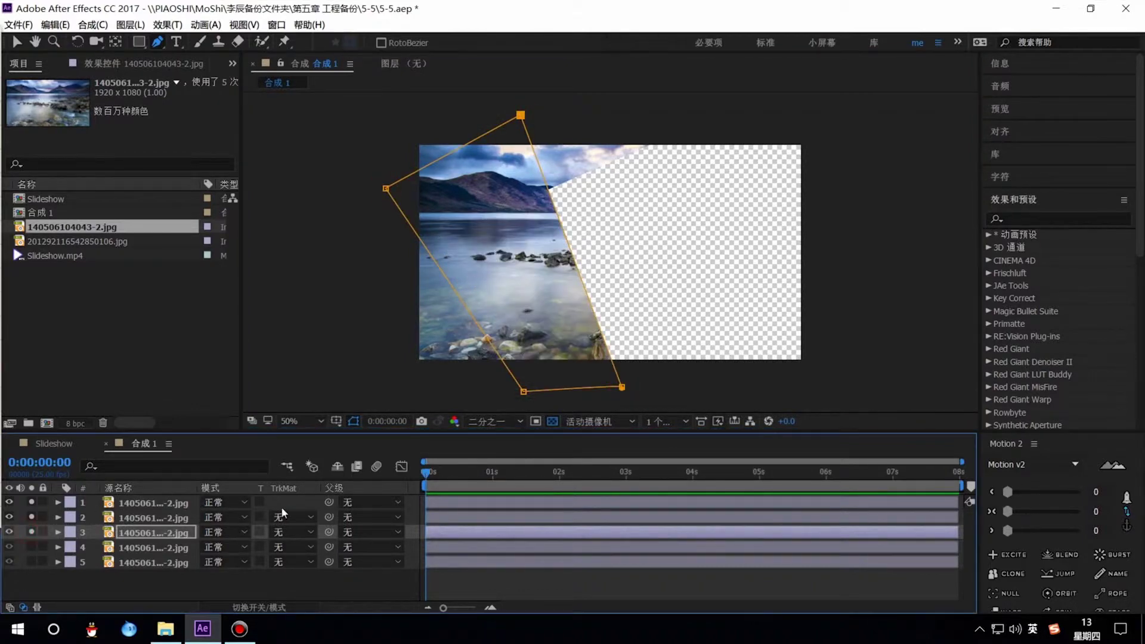
Step: Mask layer 4 into a right-side slice of the photo and solo it
left_click(151, 548)
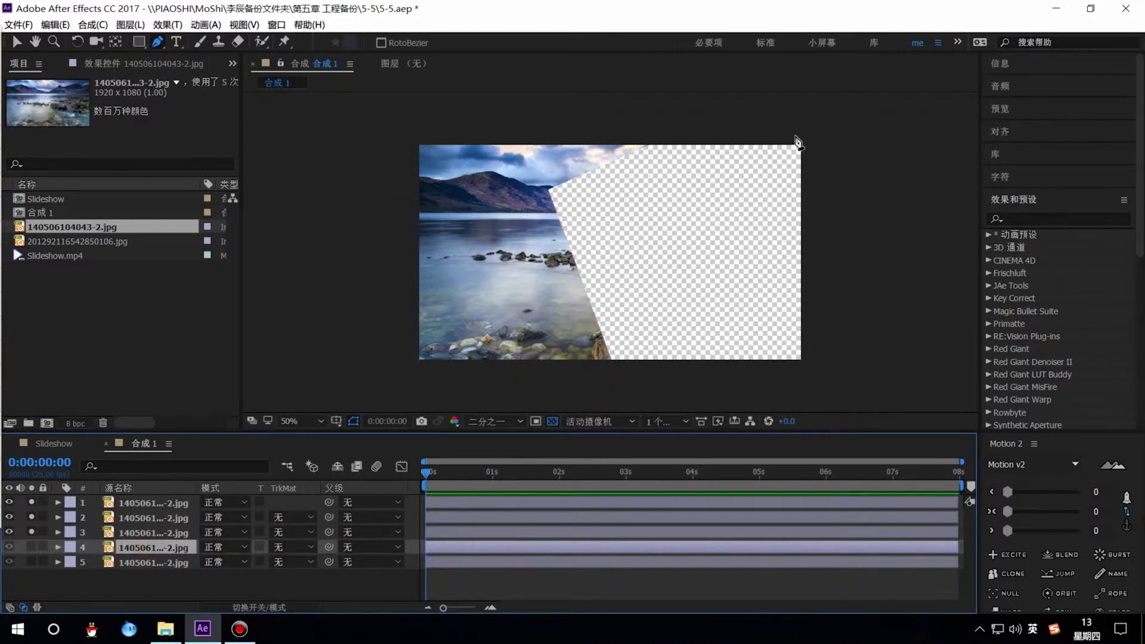
left_click(796, 136)
left_click(614, 395)
left_click(858, 382)
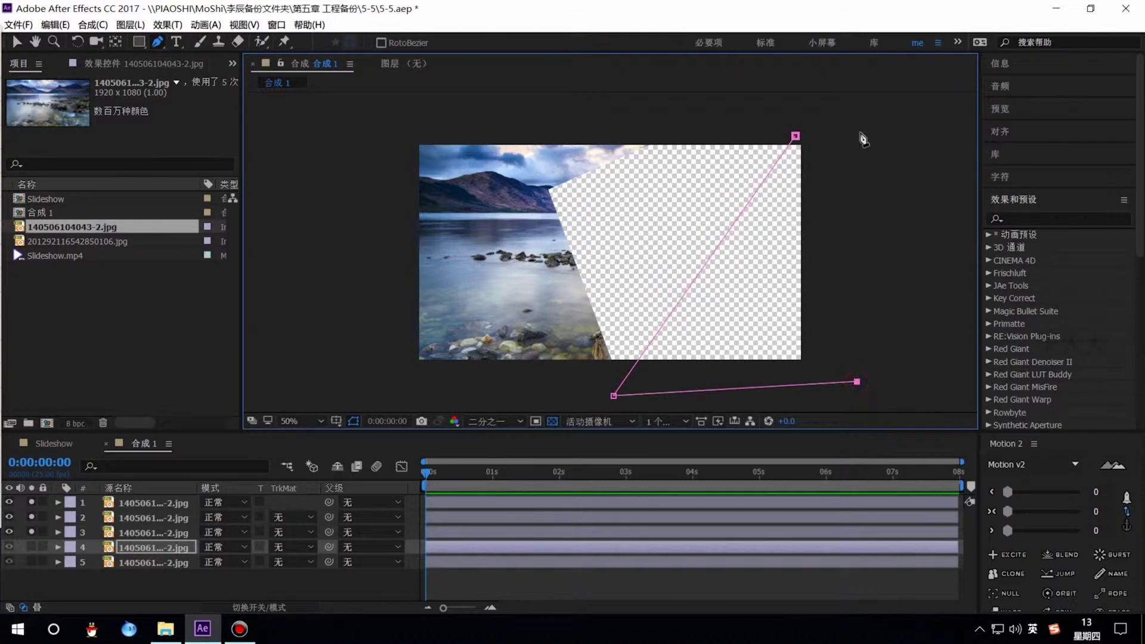
left_click(859, 119)
left_click(796, 136)
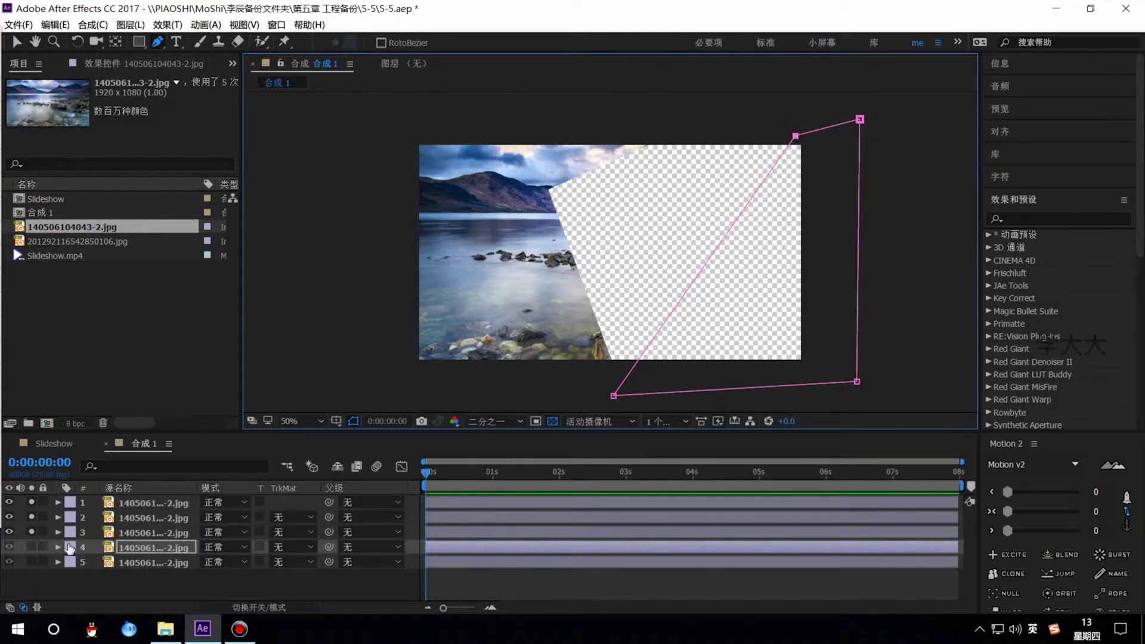
left_click(33, 547)
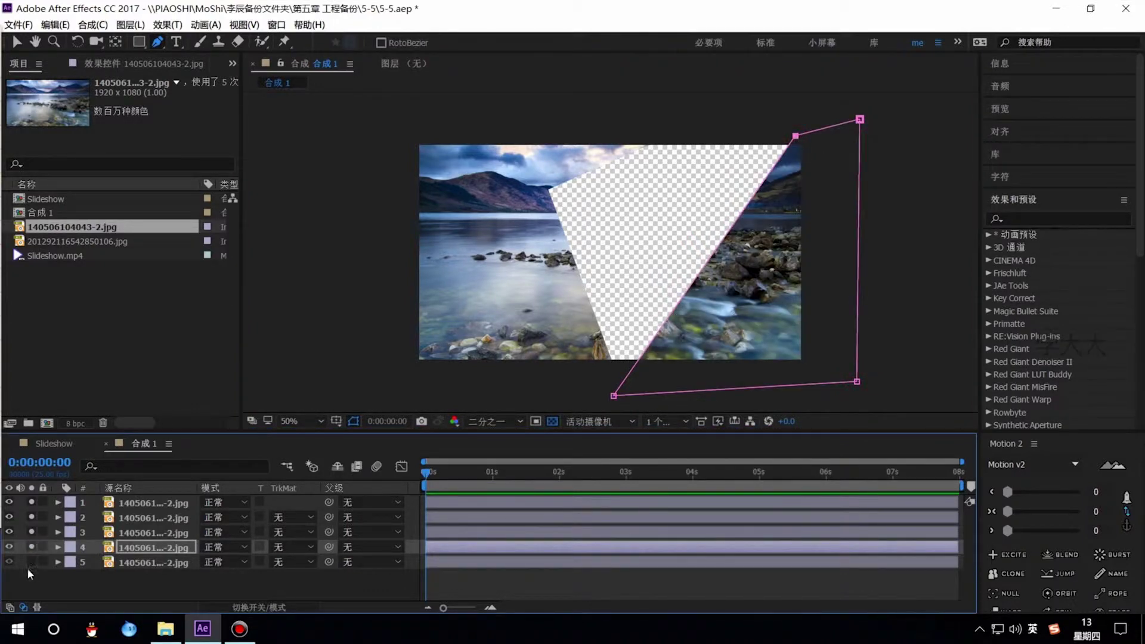
left_click(120, 566)
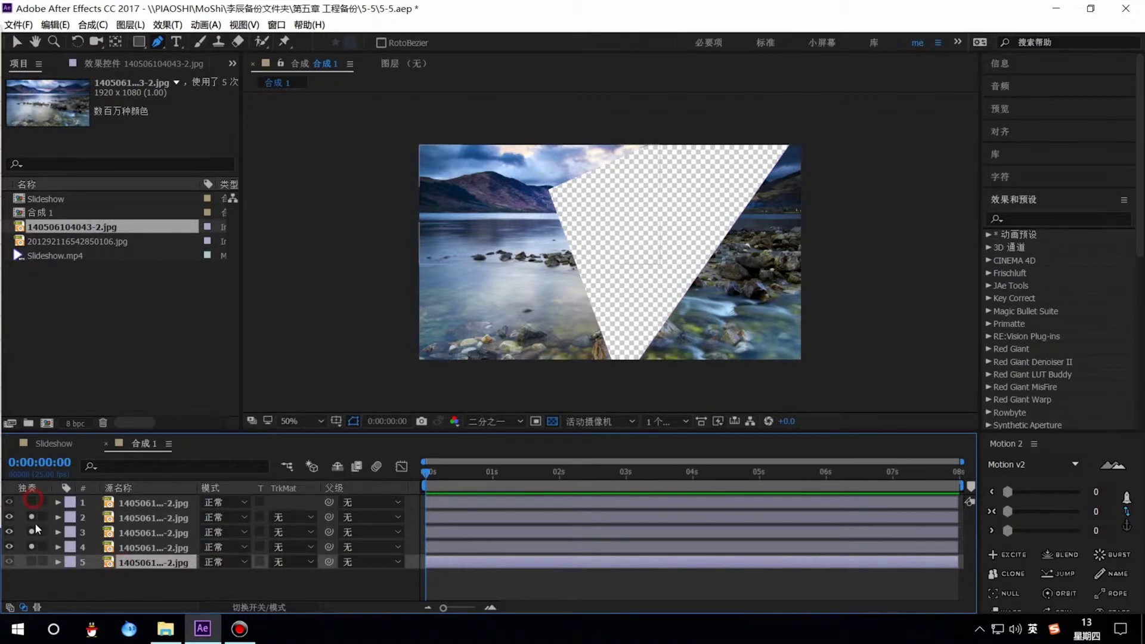
Step: Turn off solo on layers 1–4, toggle individual solos to compare shards, then deselect all
left_click_drag(35, 523, 29, 544)
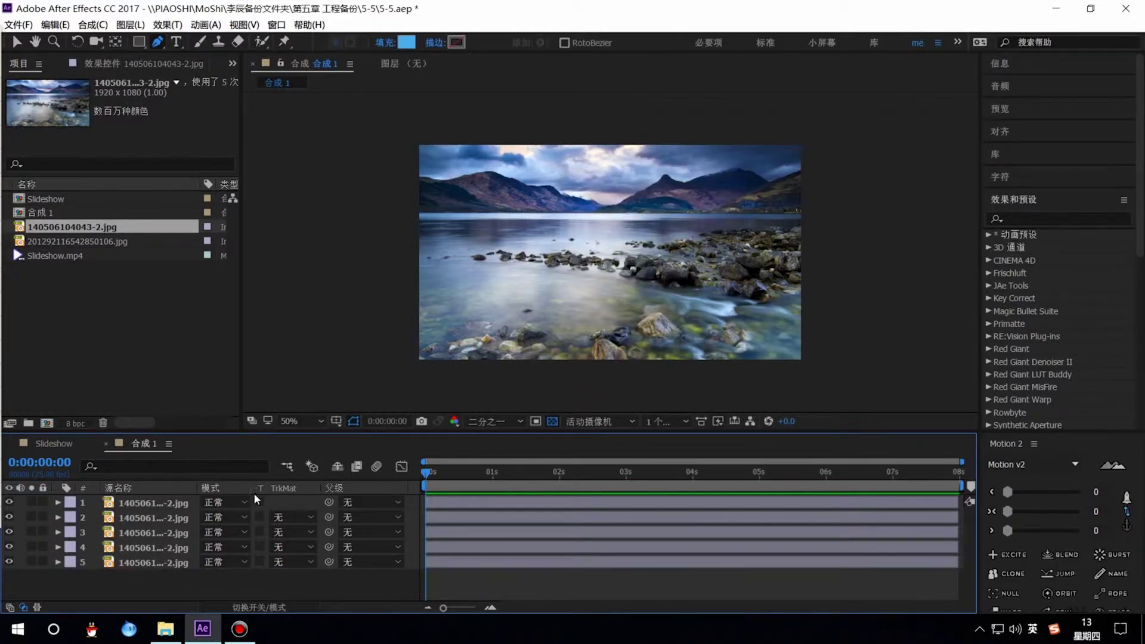
left_click(31, 502)
left_click(31, 503)
left_click(29, 518)
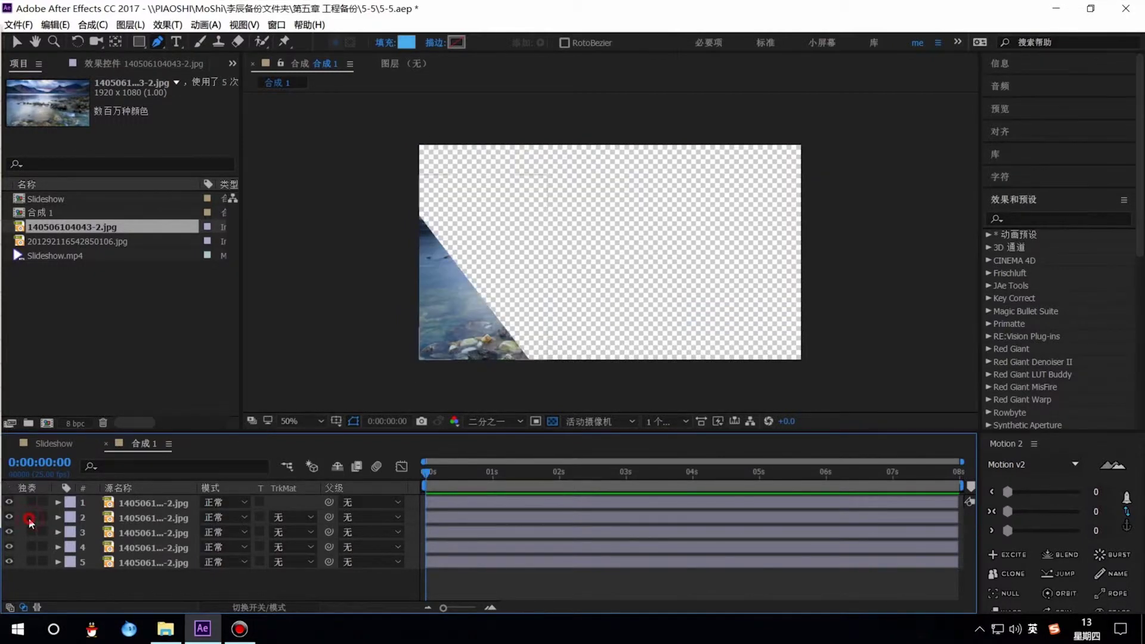
left_click(30, 532)
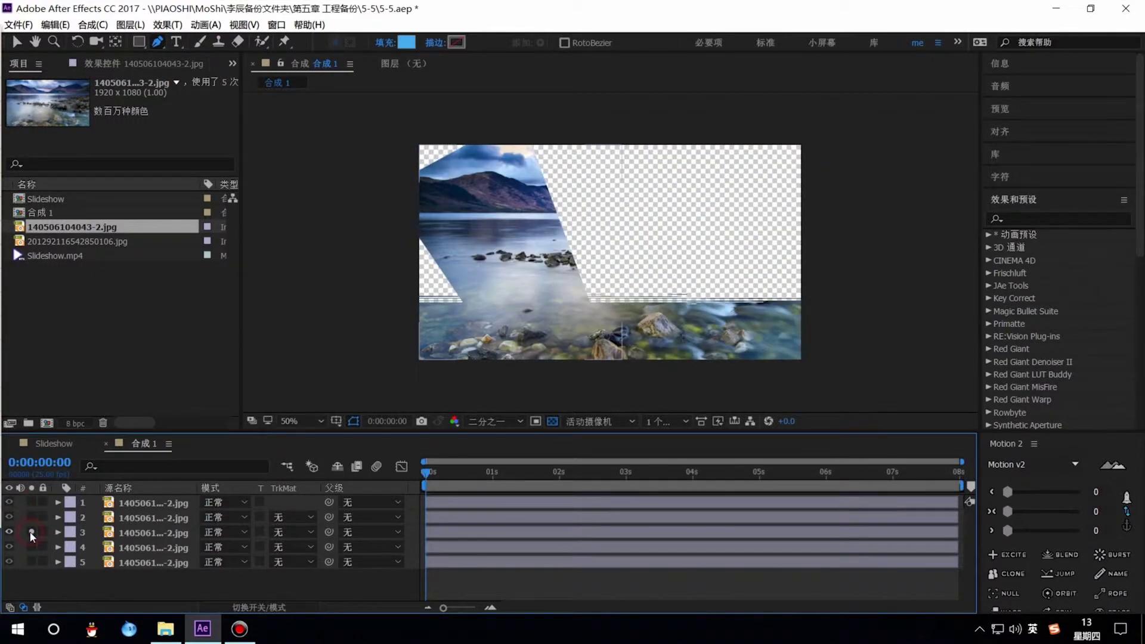
left_click(31, 533)
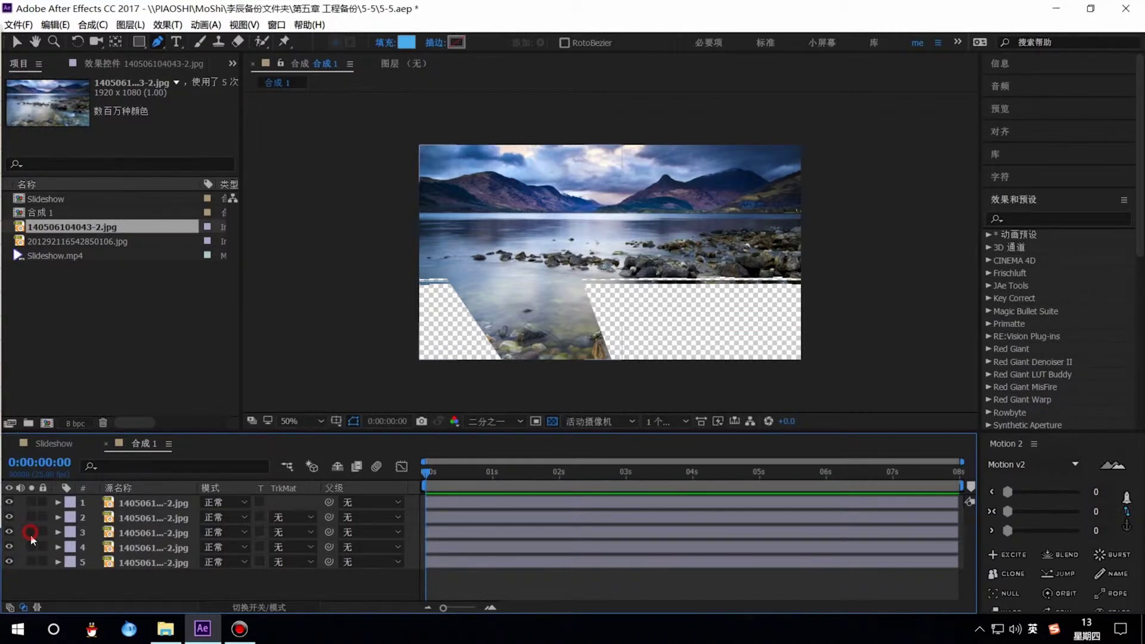
left_click(30, 562)
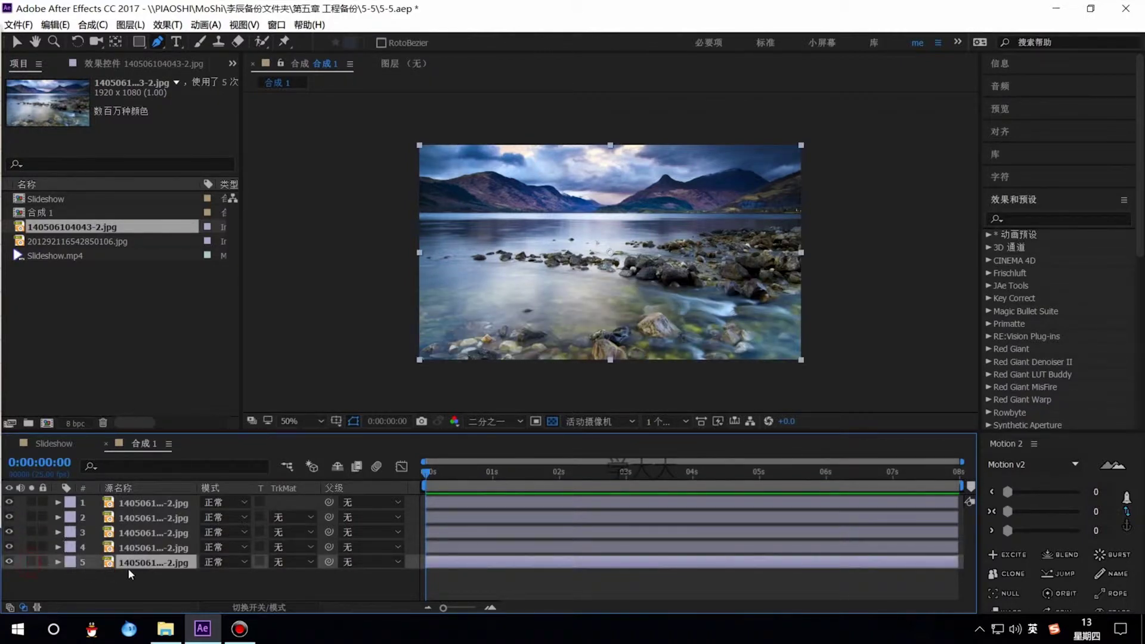
left_click(156, 575)
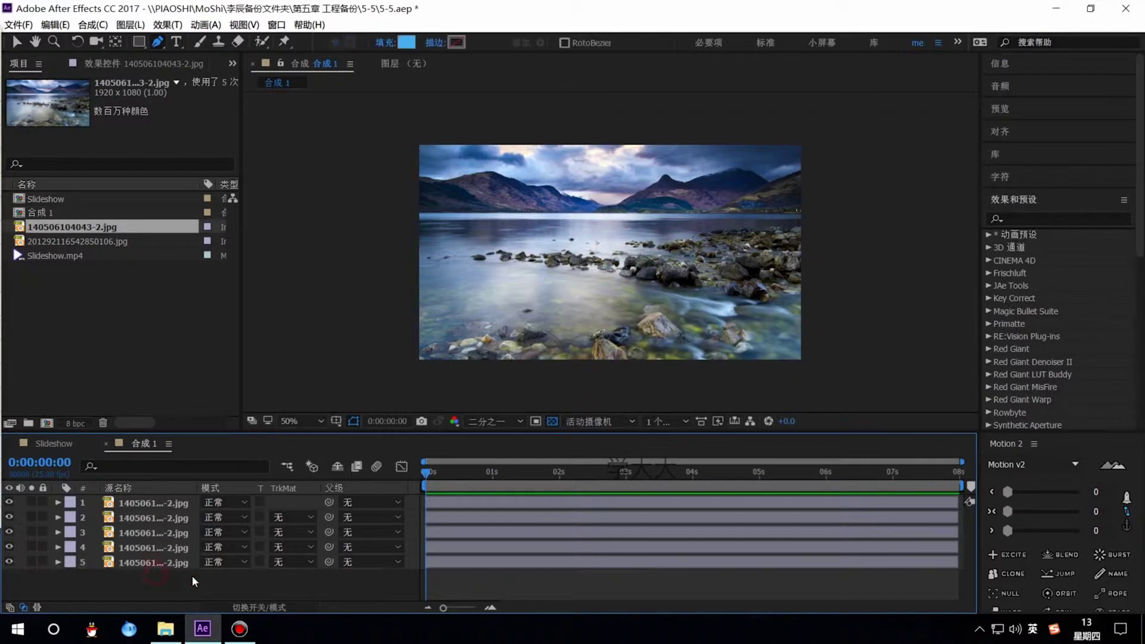
Step: Show the switch columns, select all five photo layers, and turn on their 3D Layer switch
left_click(184, 505)
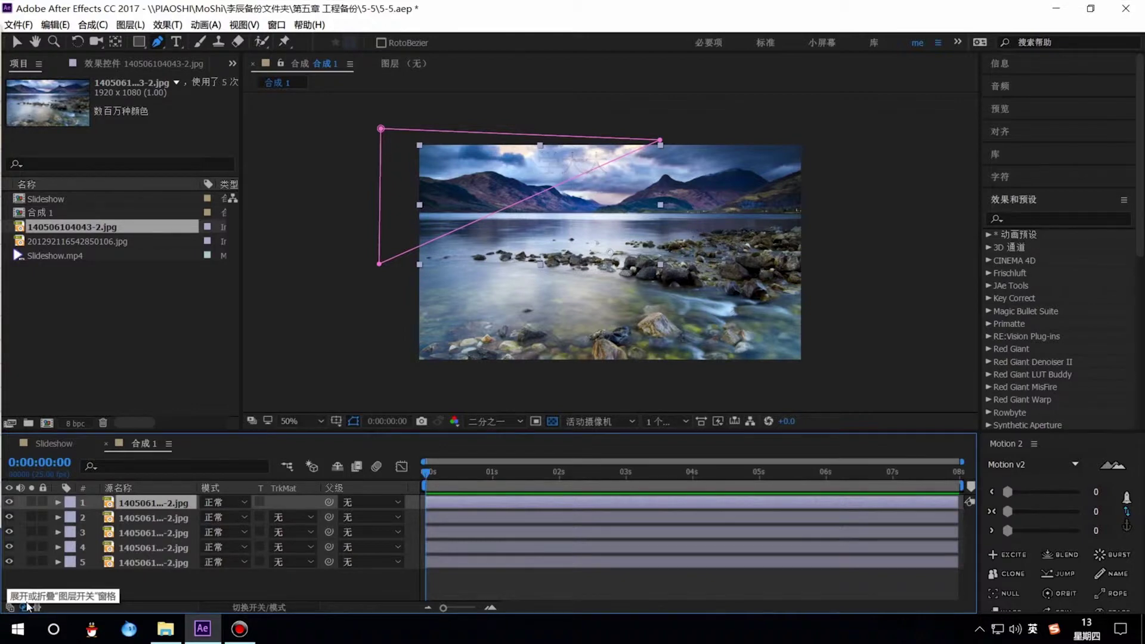
left_click(23, 607)
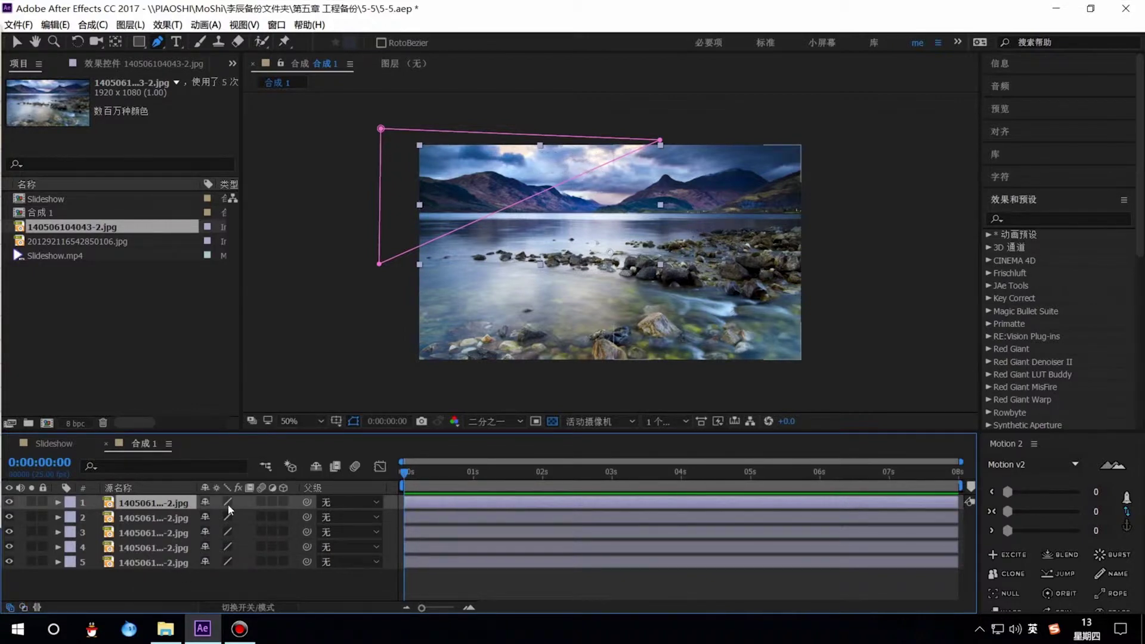
left_click(162, 558, "shift")
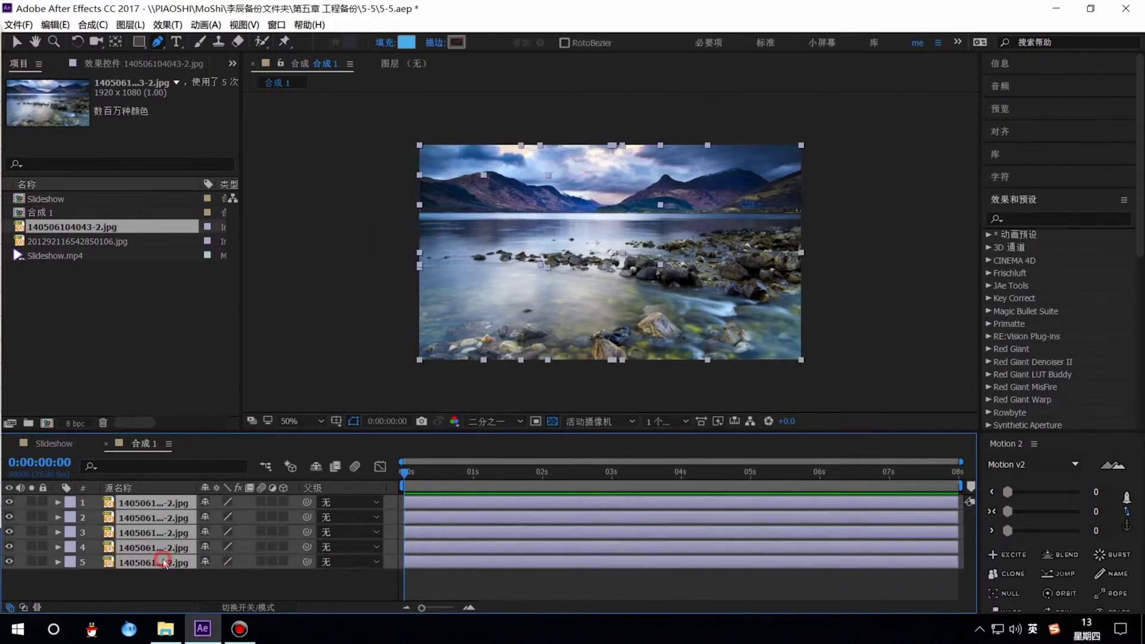
left_click(285, 501)
left_click(241, 575)
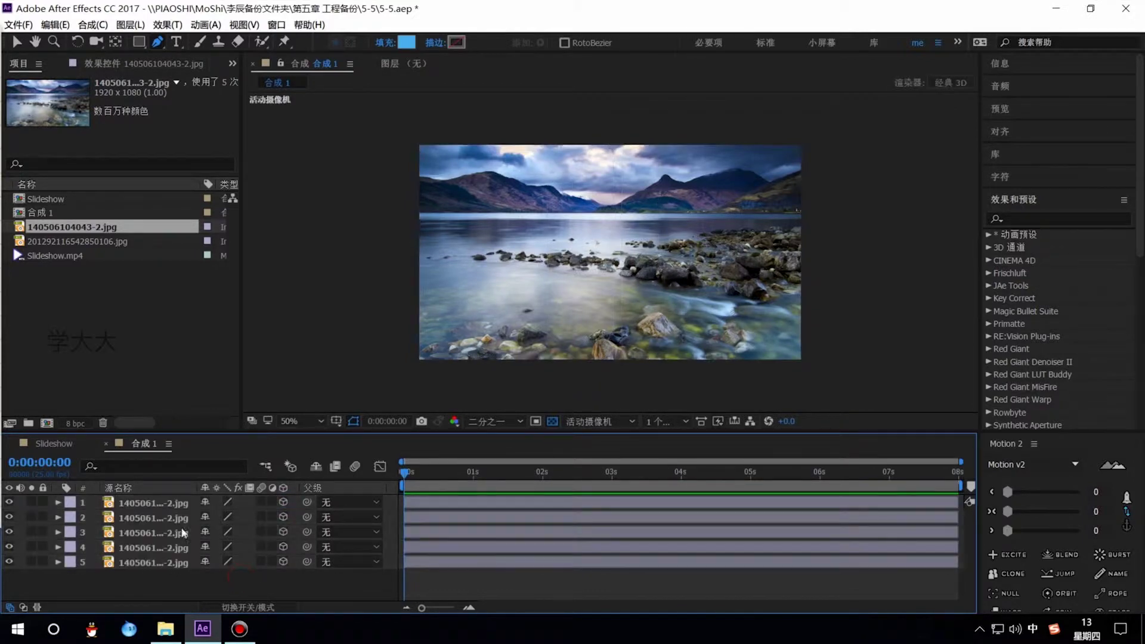
left_click(152, 503)
left_click(174, 579)
Step: Add camera layer 摄像机 1 with the 28 mm preset via the timeline's New menu
right_click(176, 581)
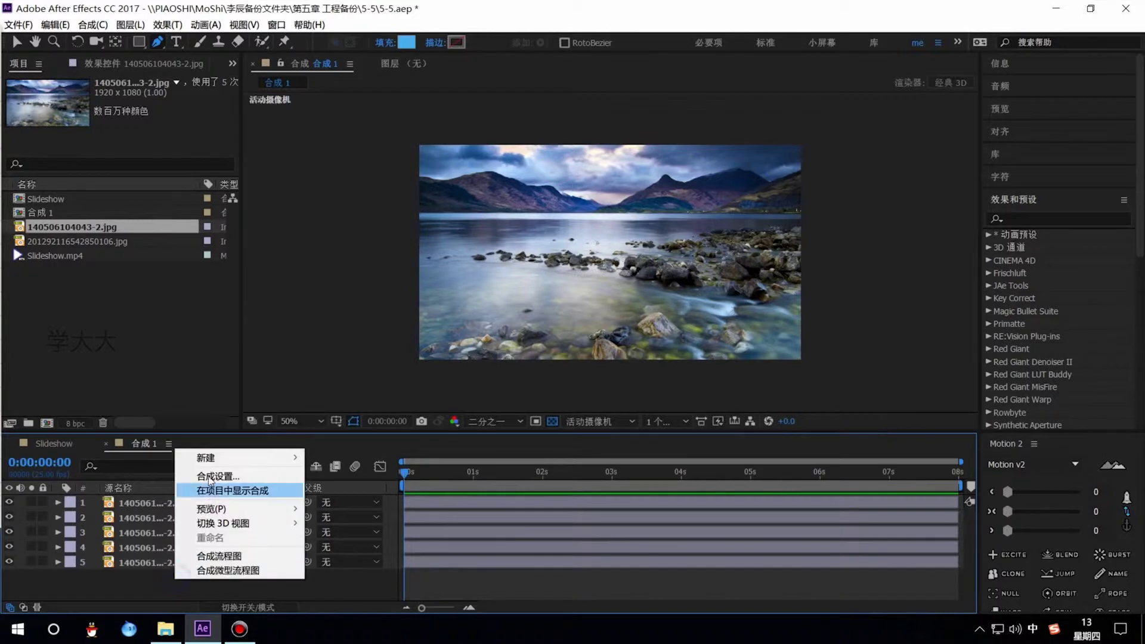
mouse_move(226, 457)
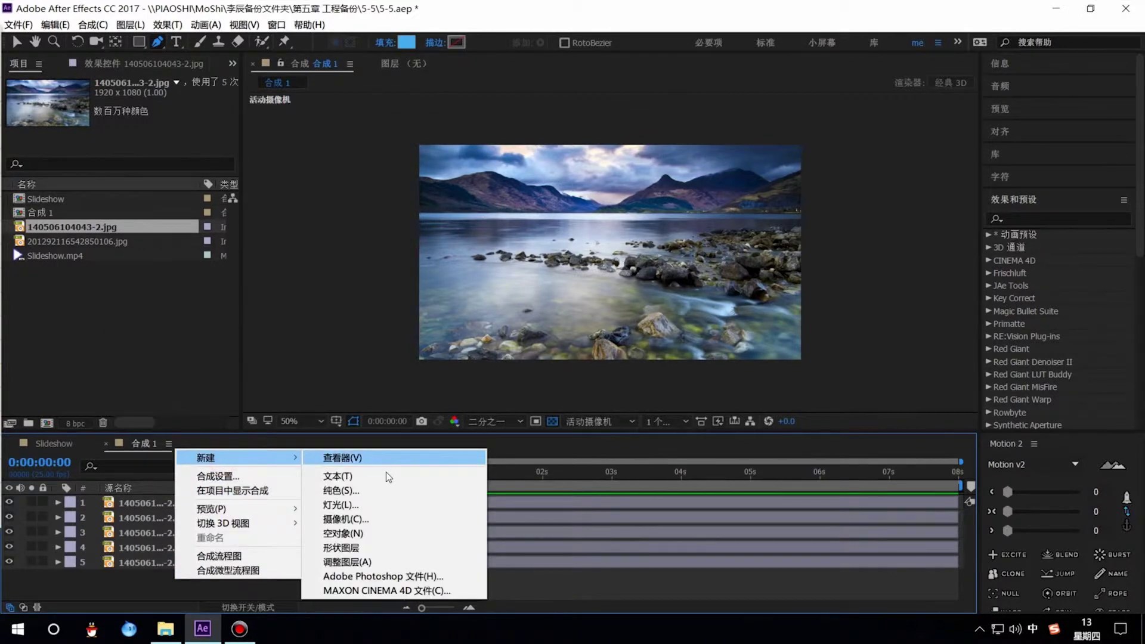
left_click(345, 519)
left_click(653, 199)
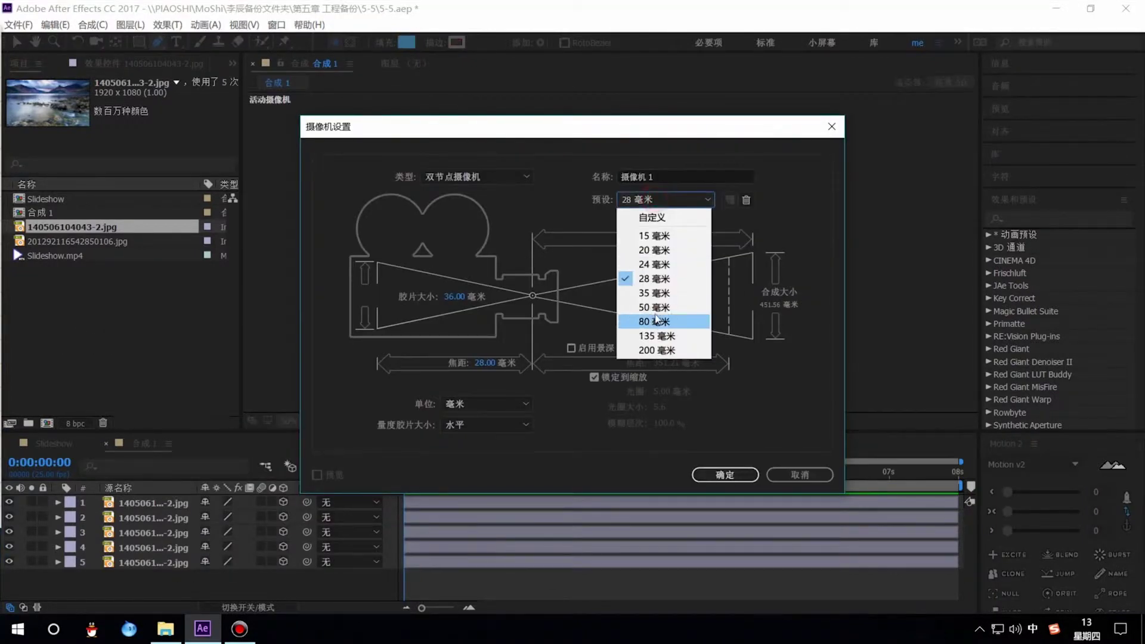
left_click(656, 279)
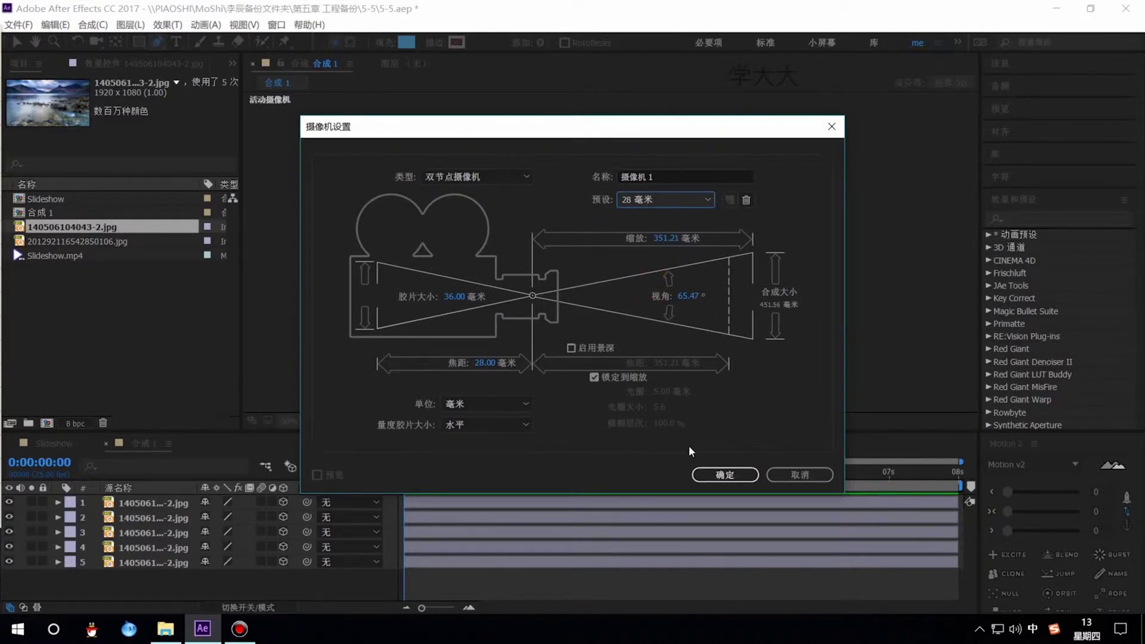
left_click(710, 473)
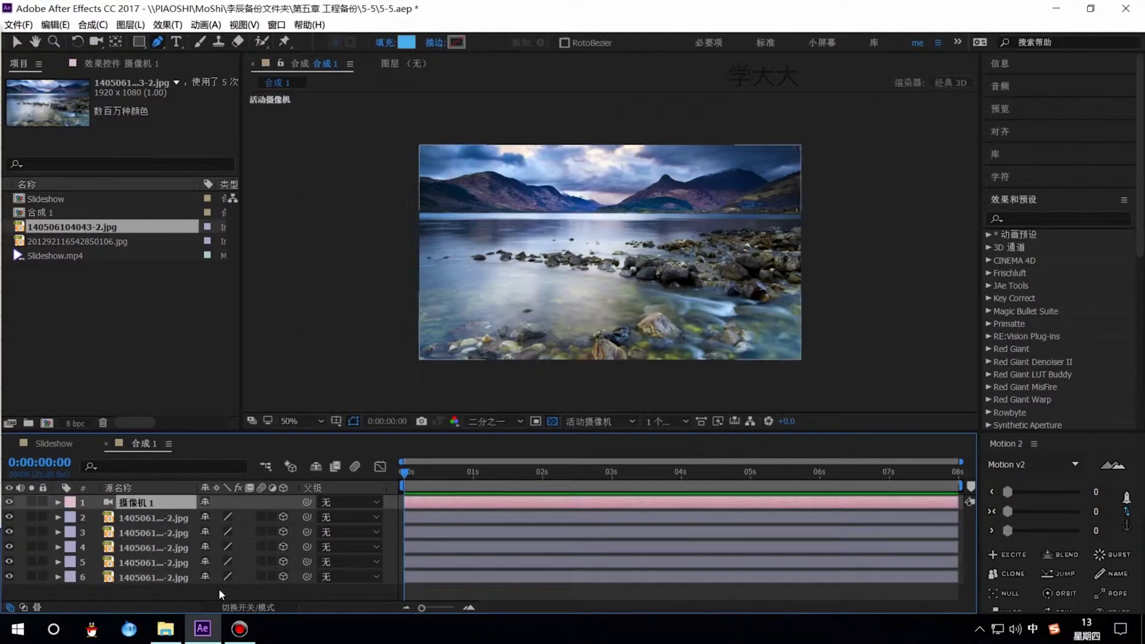
Step: Switch the viewer to Top view and select all five photo shard layers
left_click(598, 423)
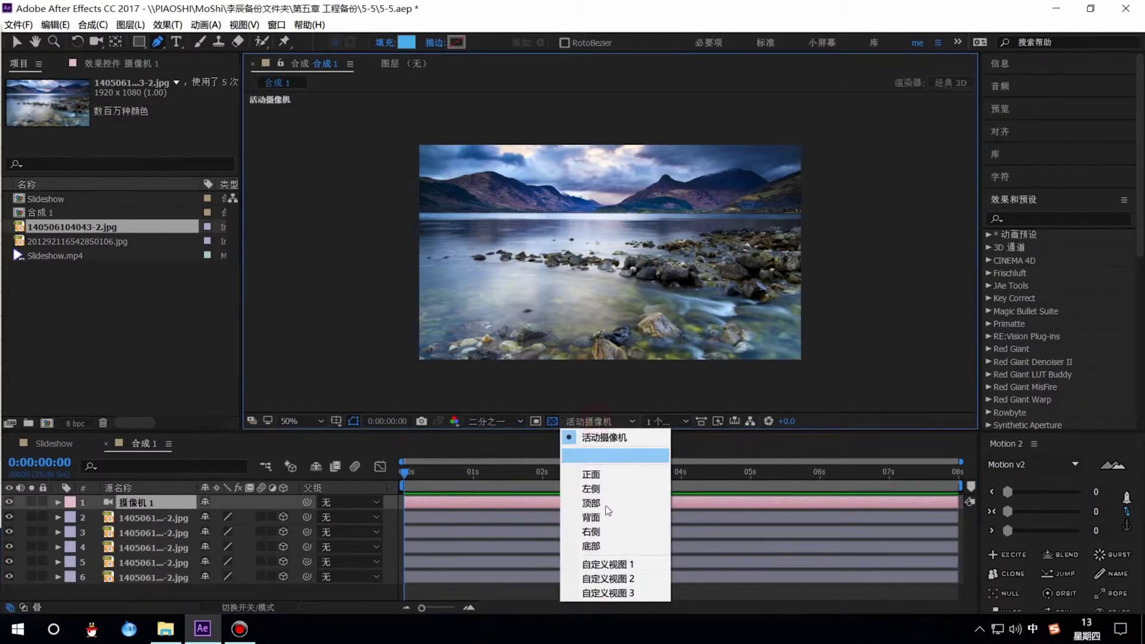
left_click(606, 506)
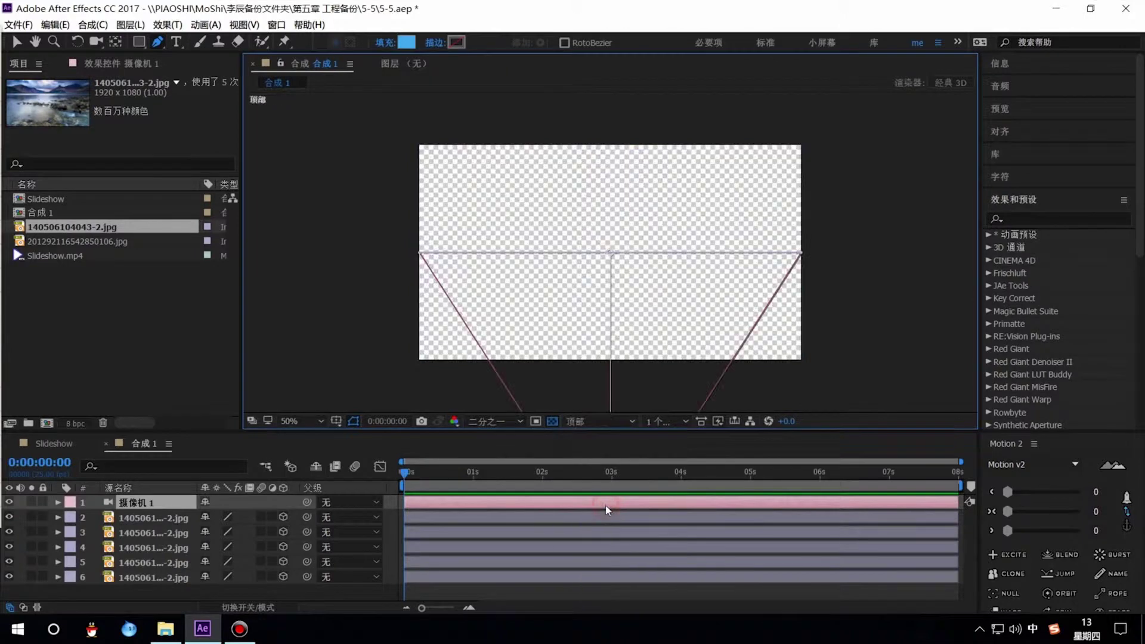
scroll(598, 325, "down", 4)
scroll(598, 325, "up", 2)
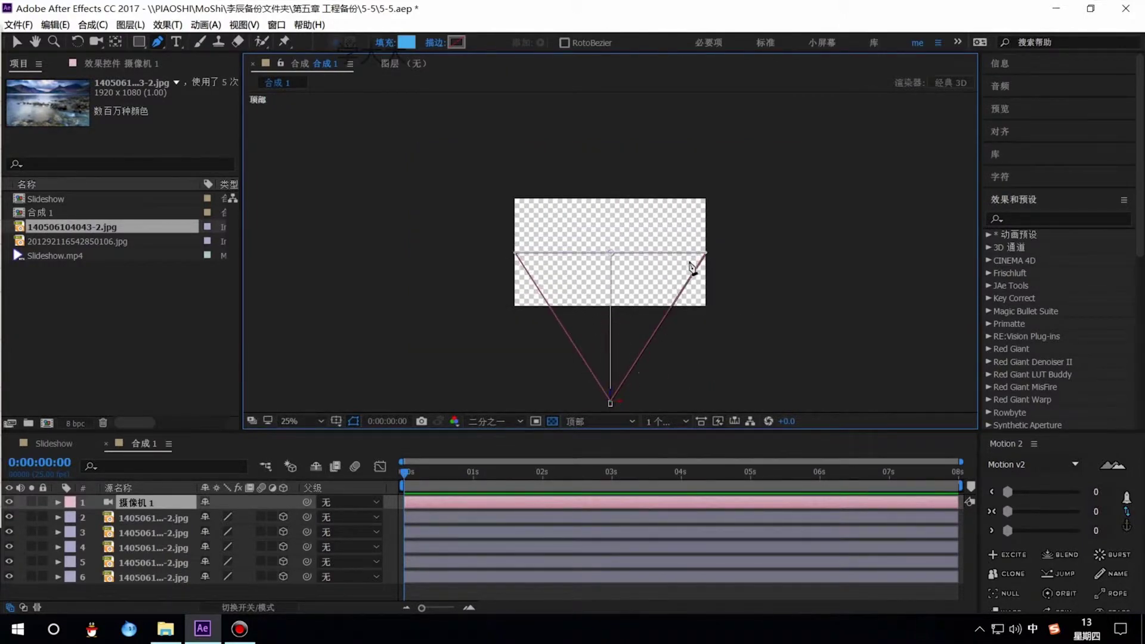
left_click(181, 521)
left_click(182, 578, "shift")
scroll(610, 287, "up", 2)
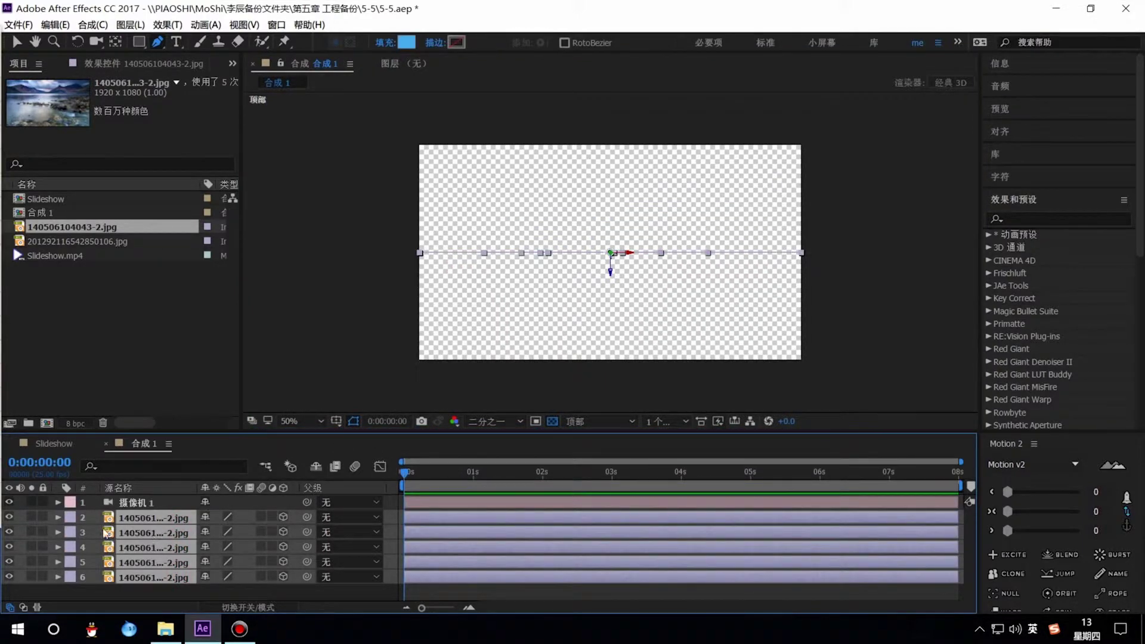
Step: Select shard layers 3–6, show their Position, and push them back to Z 132
key("F2")
left_click(173, 533)
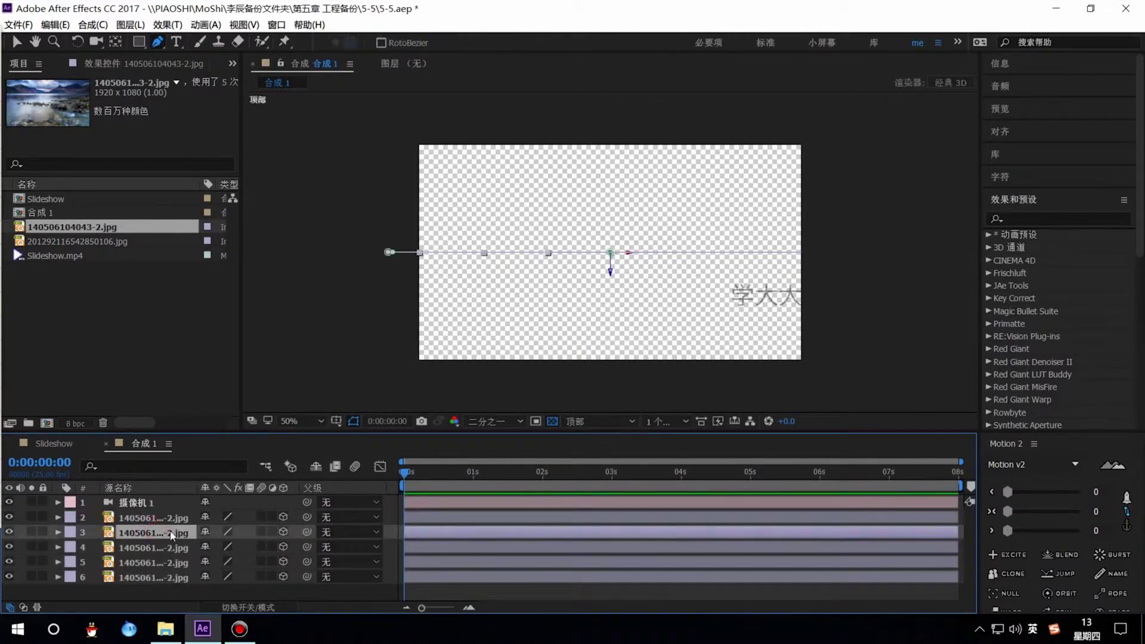
left_click(160, 578, "shift")
key("shift")
type("p")
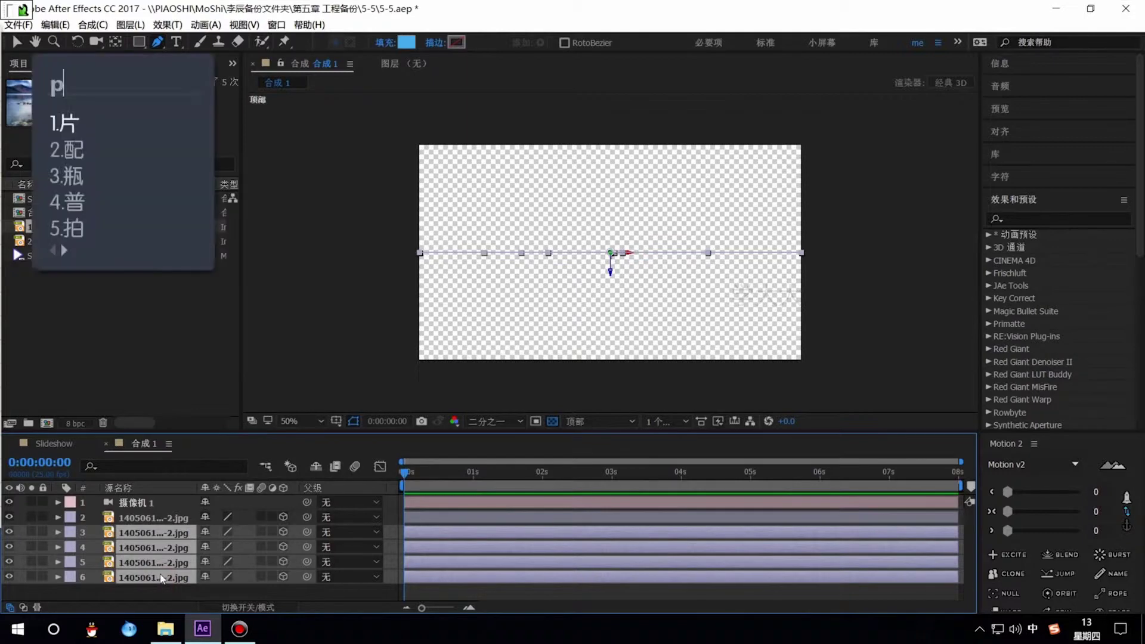
key("shift")
key("p")
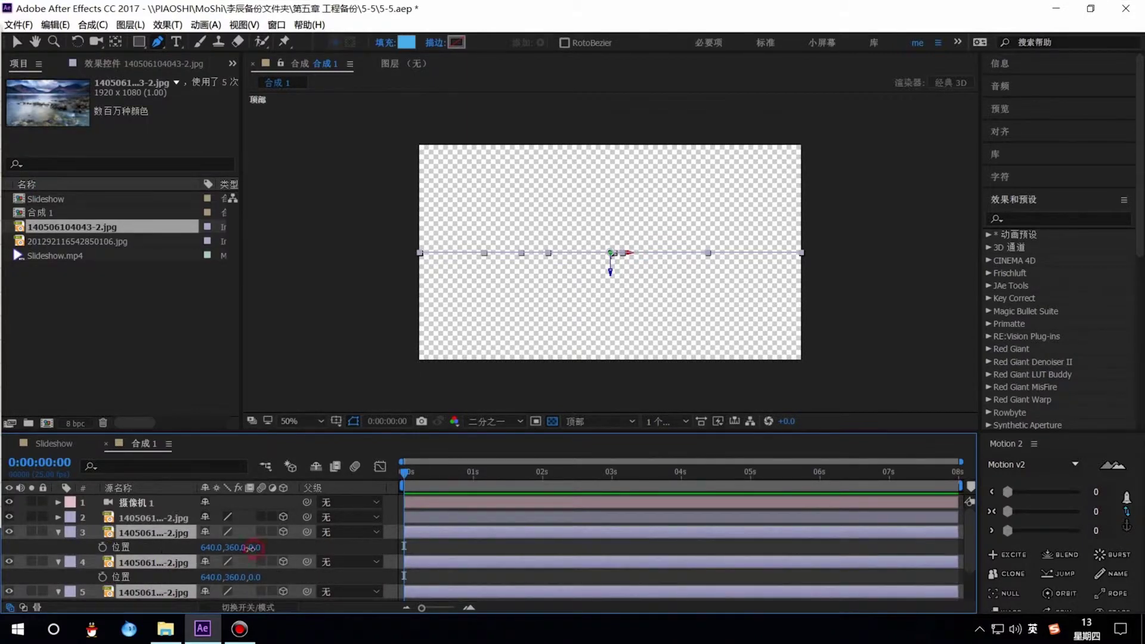
left_click_drag(253, 547, 349, 541)
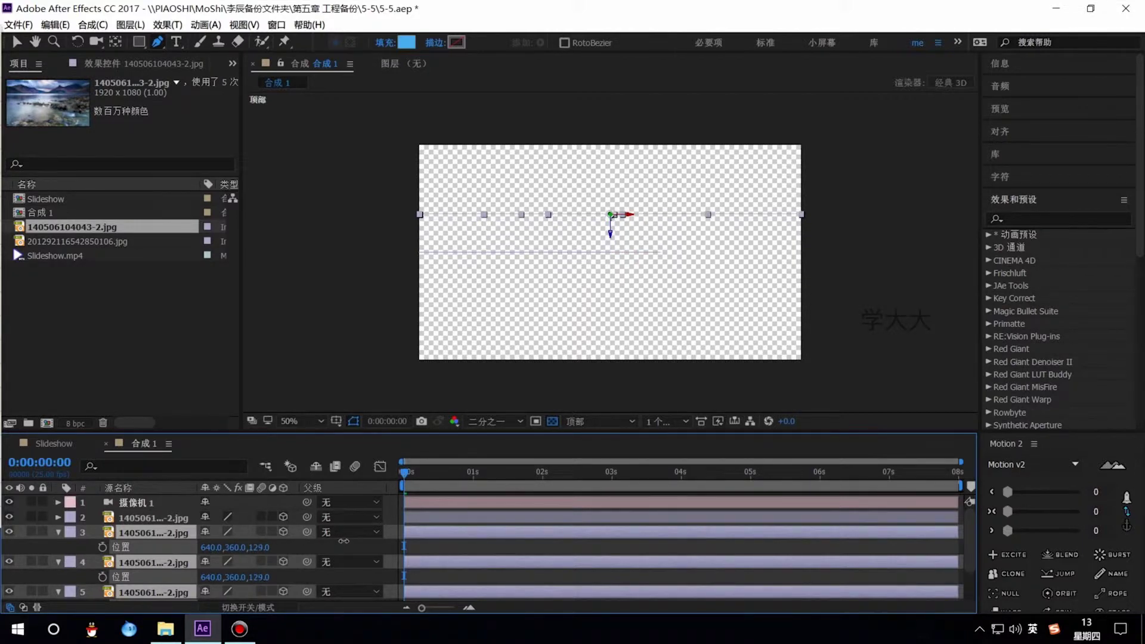
Step: Drop layers 3 and 4 from the selection in turn, pushing the rest to Z 298 and 461
left_click(158, 532, "ctrl")
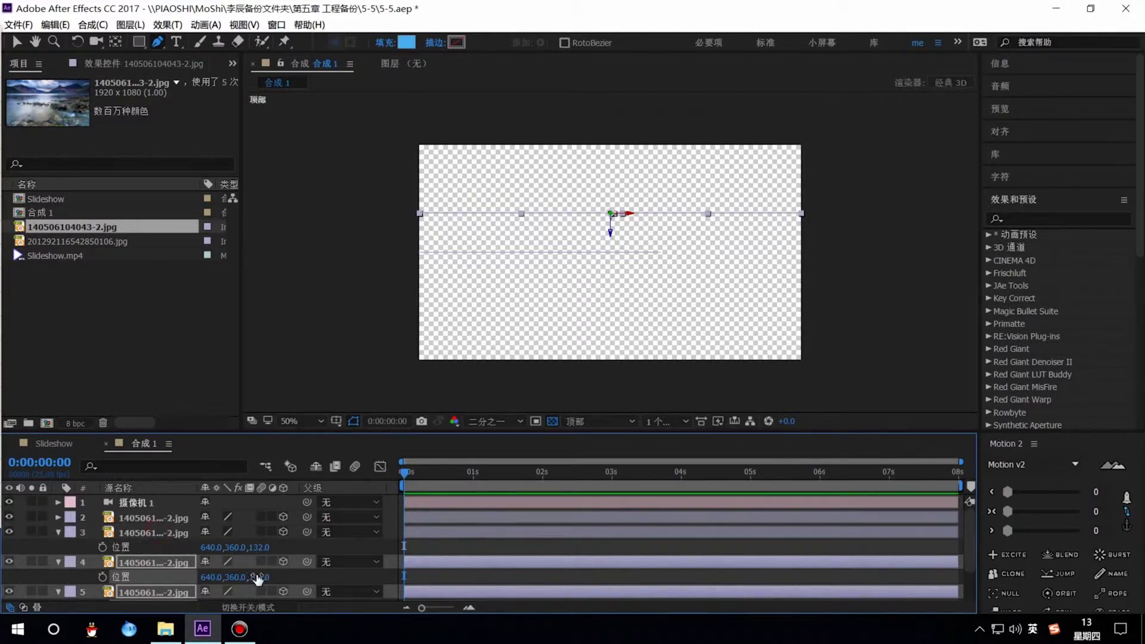
left_click_drag(260, 577, 362, 557)
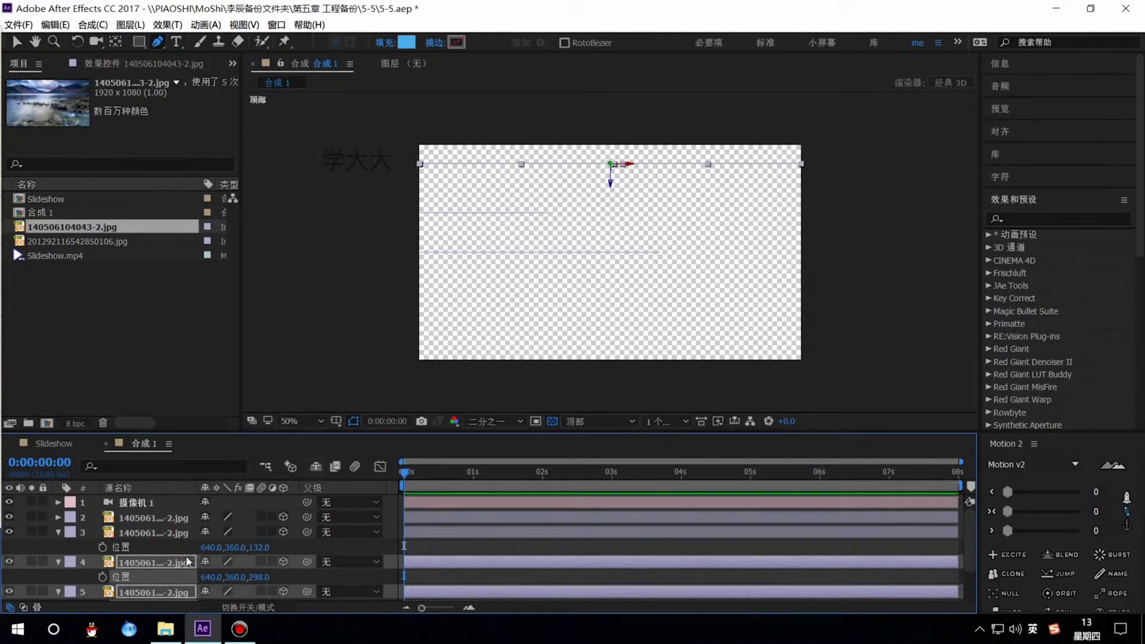
left_click(142, 563, "ctrl")
scroll(257, 562, "down", 2)
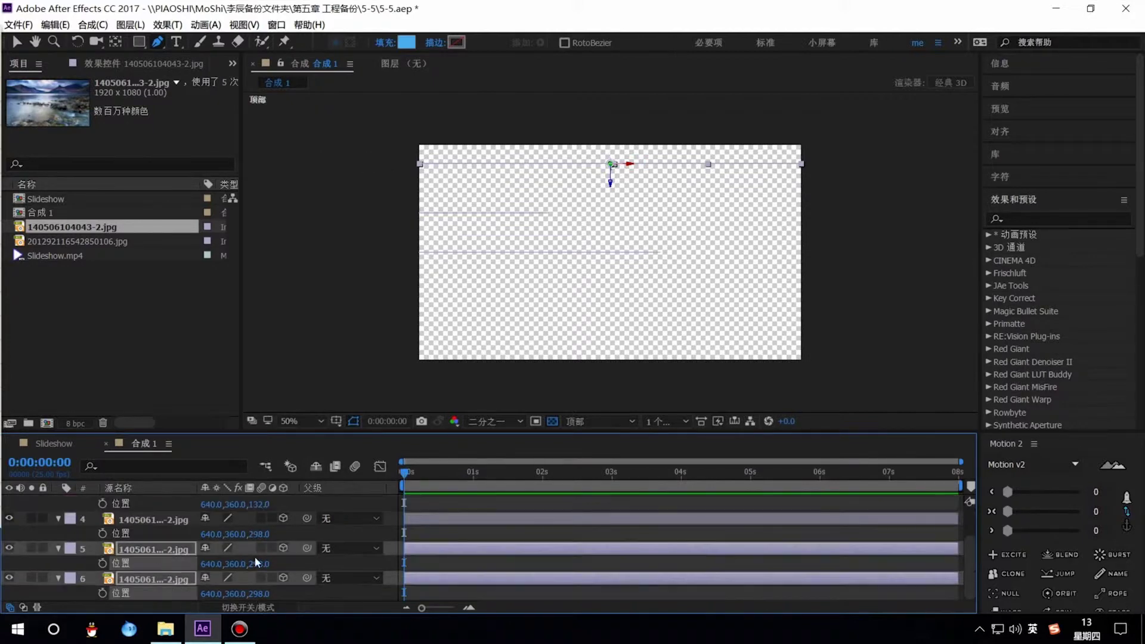
left_click_drag(255, 568, 352, 567)
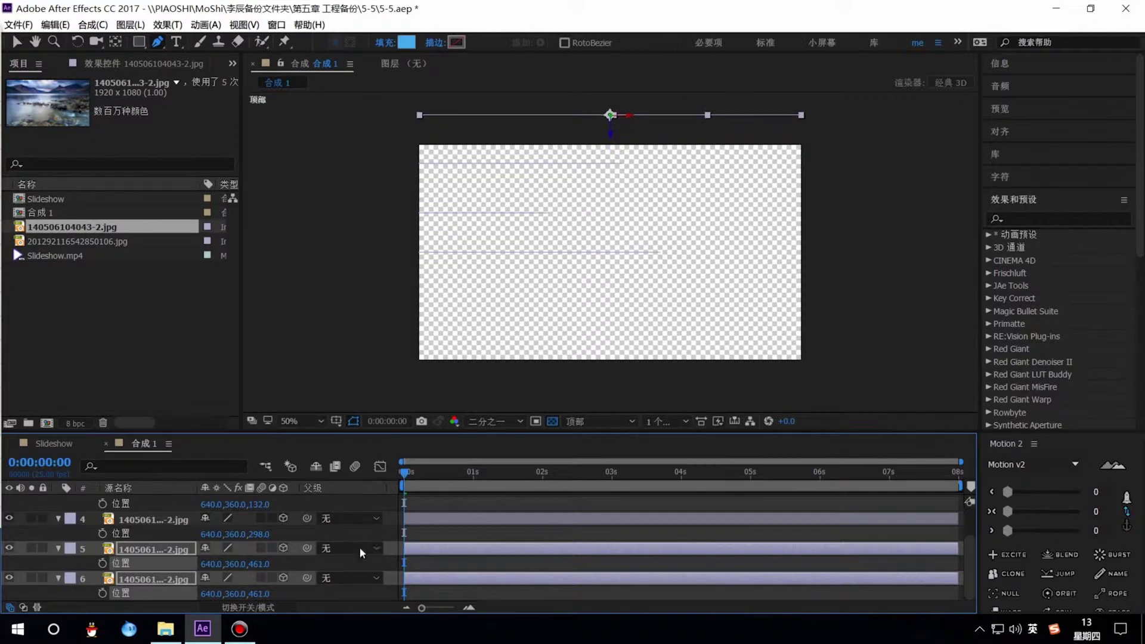
left_click(173, 552, "ctrl")
Step: Push layer 6's shard far back to Z 1101 and view the scene through the Active Camera
key("comma")
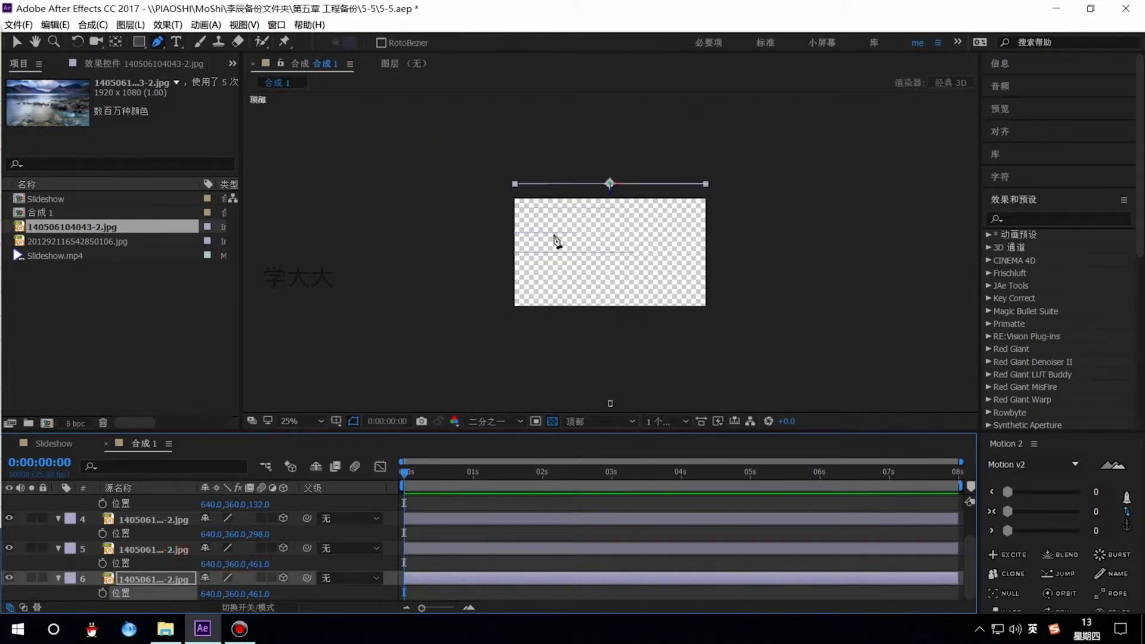
left_click(143, 578)
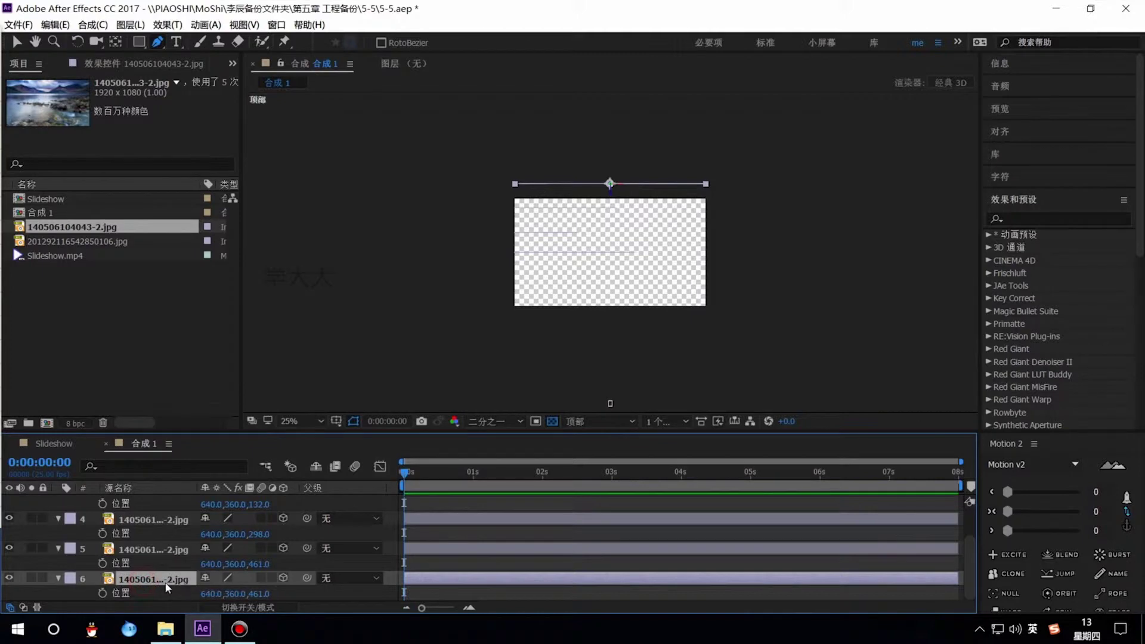
mouse_move(262, 594)
left_mouse_down()
mouse_move(669, 549)
mouse_move(143, 588)
left_mouse_up()
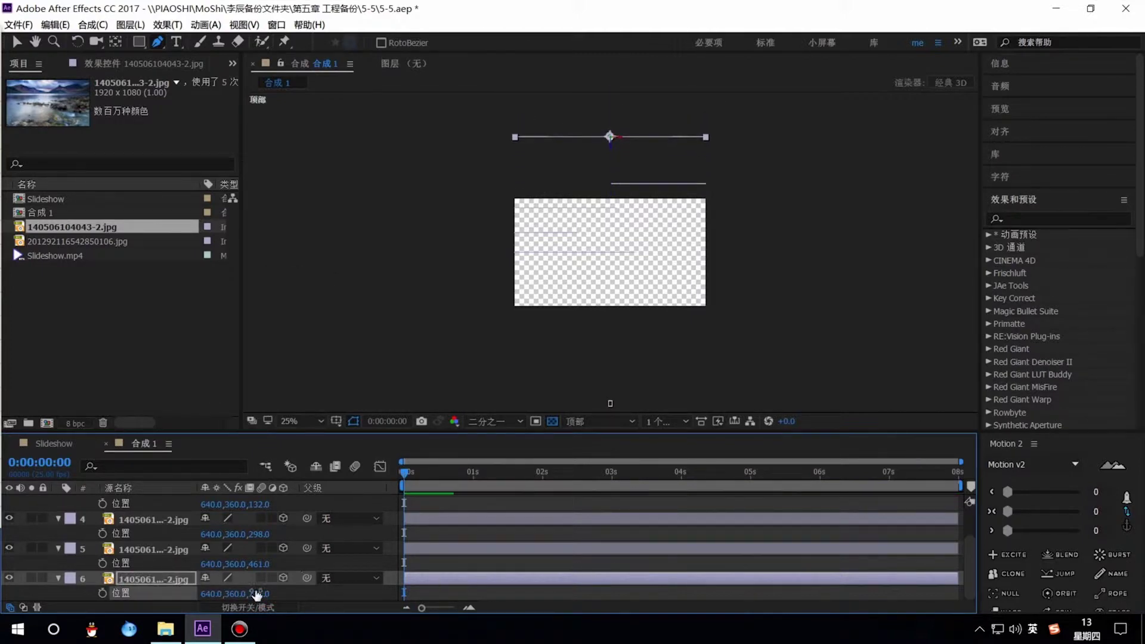
left_click_drag(257, 594, 495, 596)
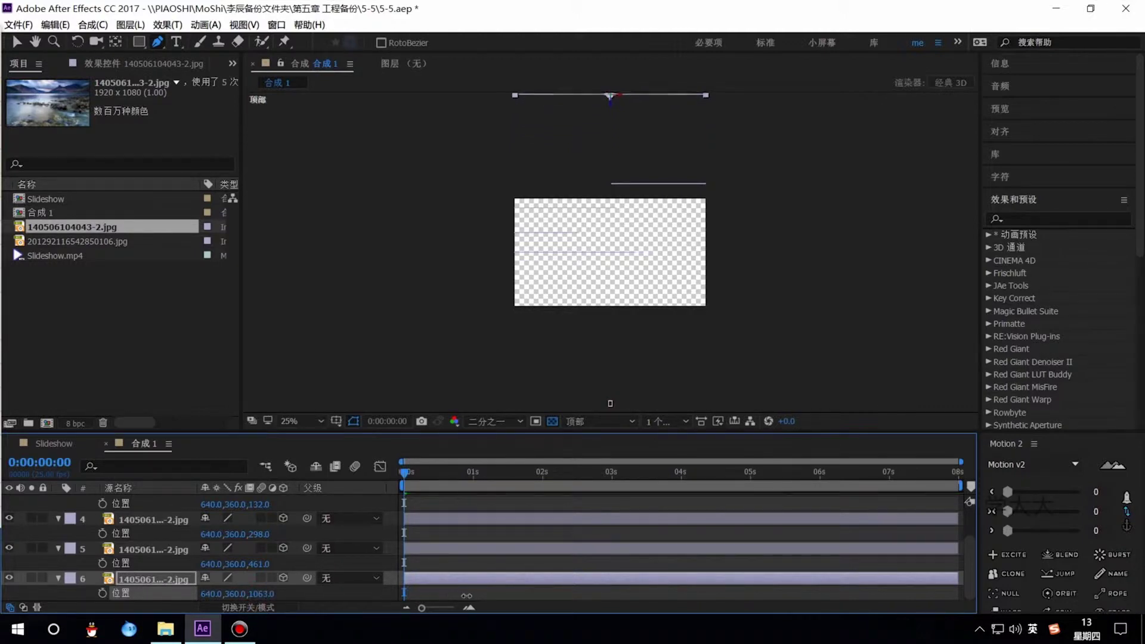
left_click(628, 422)
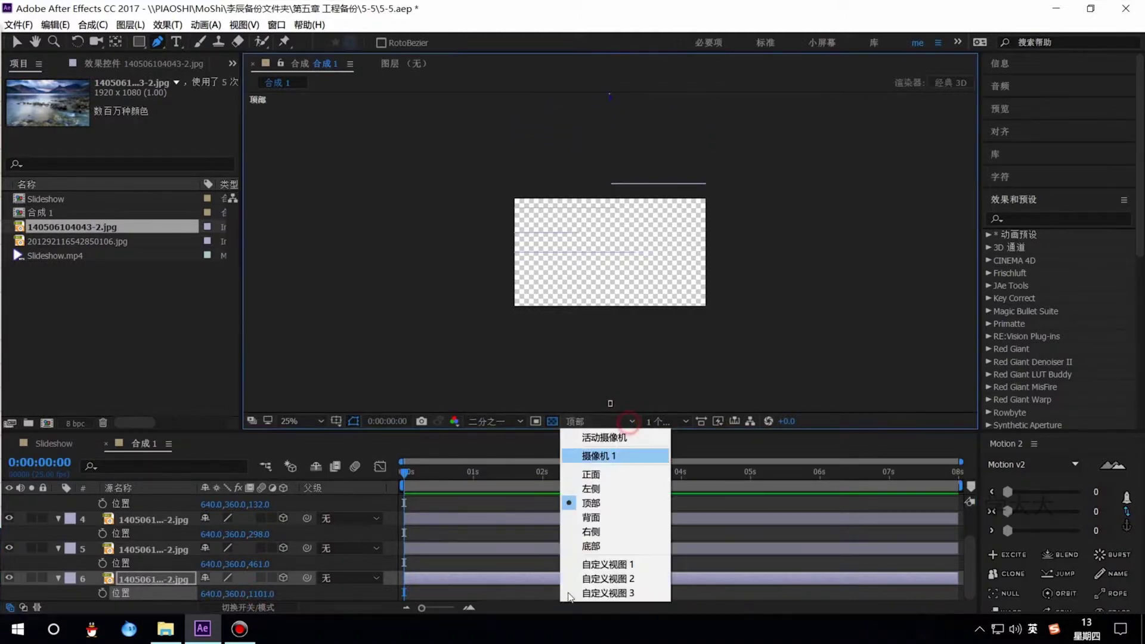
left_click(610, 439)
Step: Nudge the farthest shard to Z 1154, then select shard layers 3 through 6
key("period")
key("period")
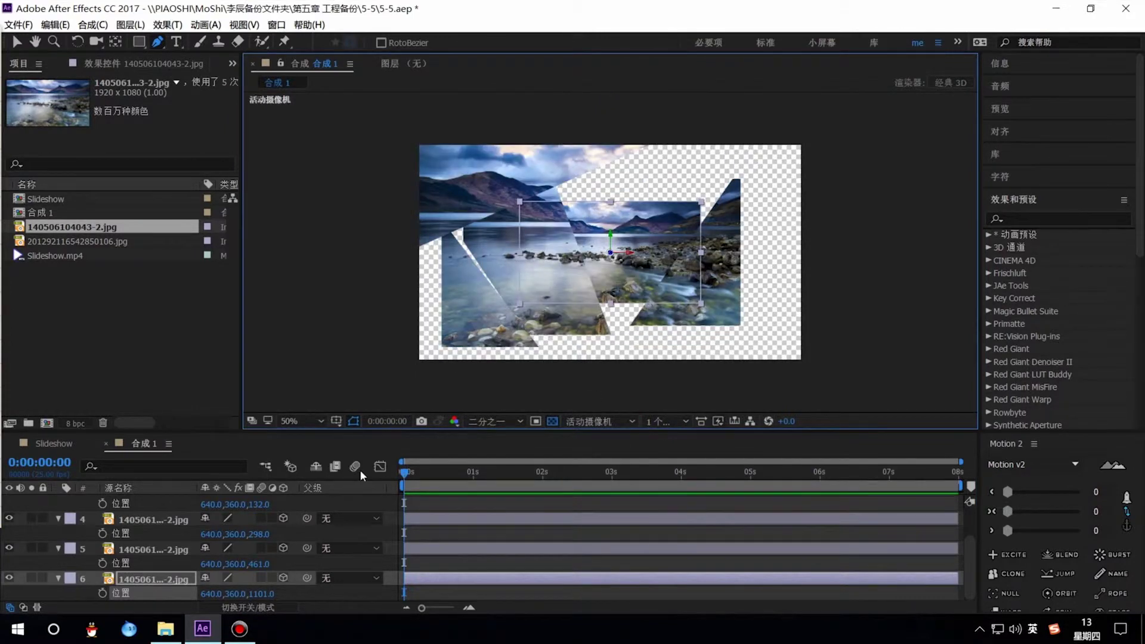
left_click_drag(270, 595, 298, 596)
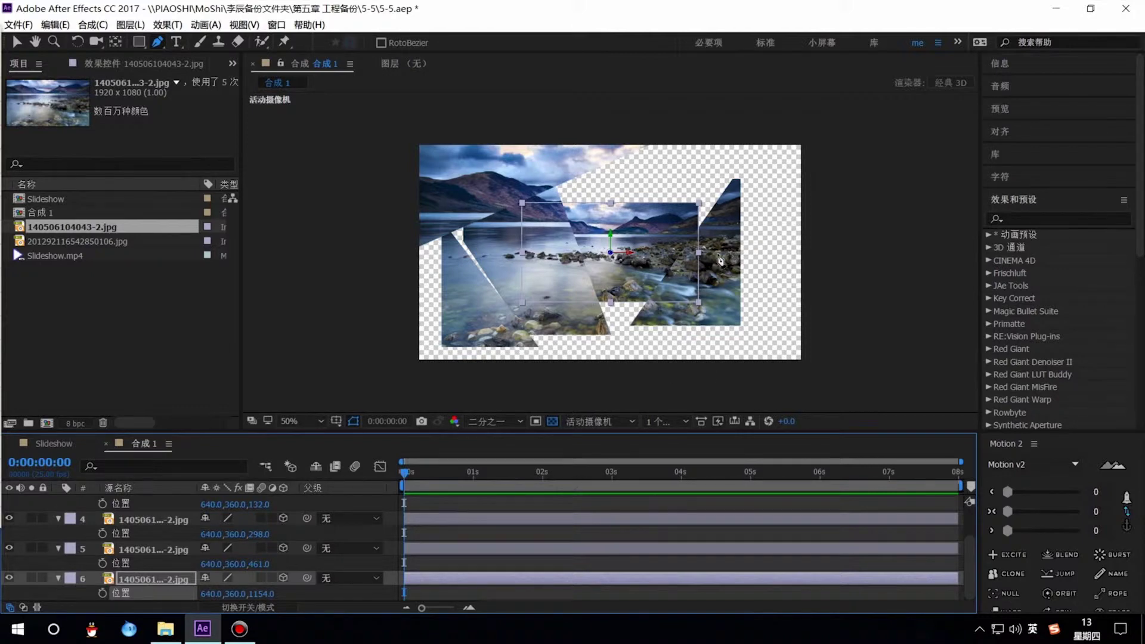
scroll(166, 563, "up", 2)
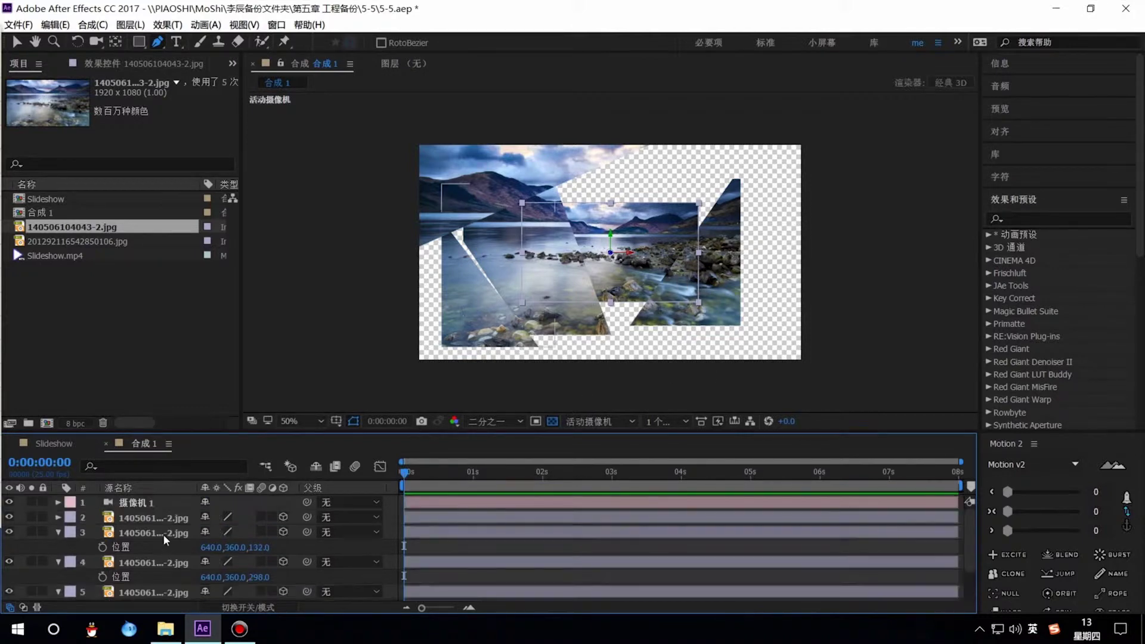
left_click(170, 531)
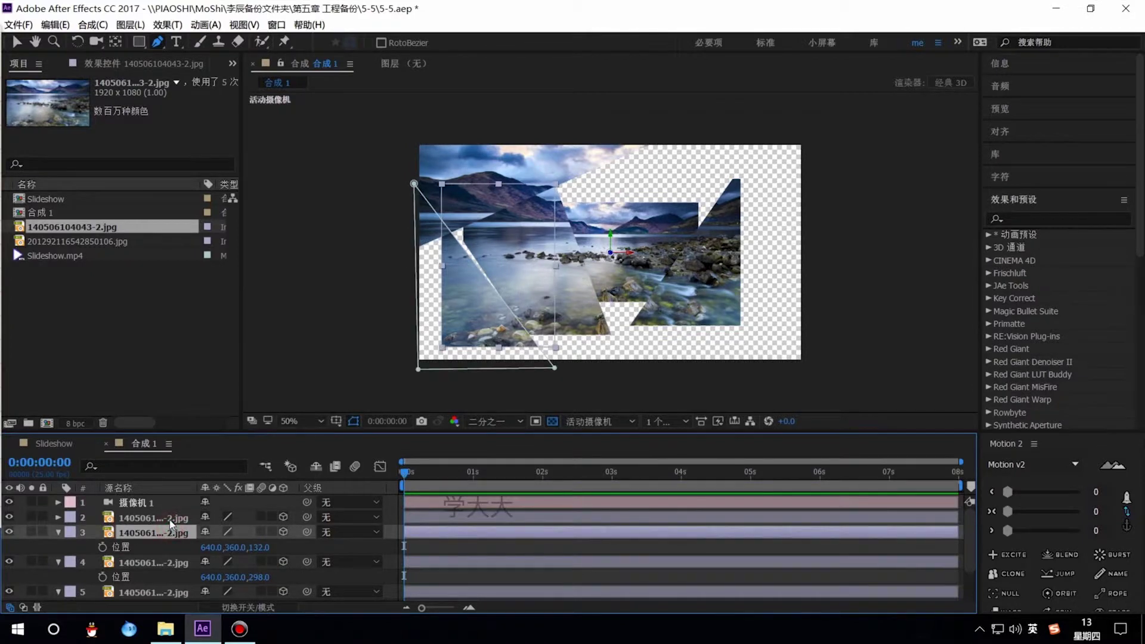
scroll(171, 537, "down", 2)
left_click(182, 580, "shift")
Step: Show Scale and enlarge only the layer 2 shard to 70.7%
key("s")
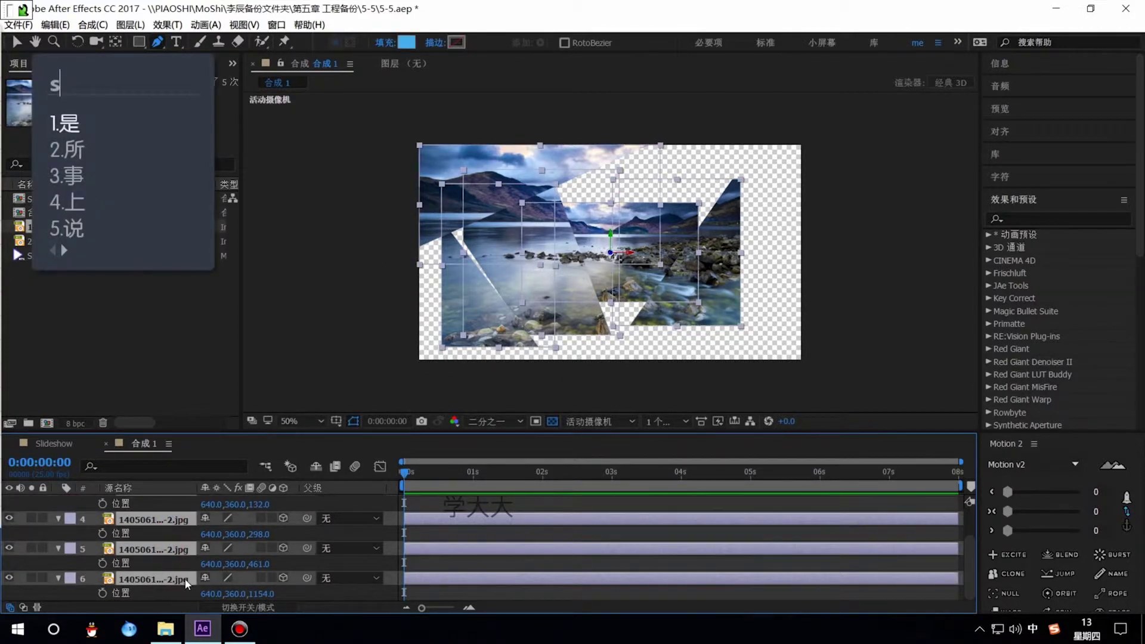
key("shift")
scroll(233, 537, "up", 3)
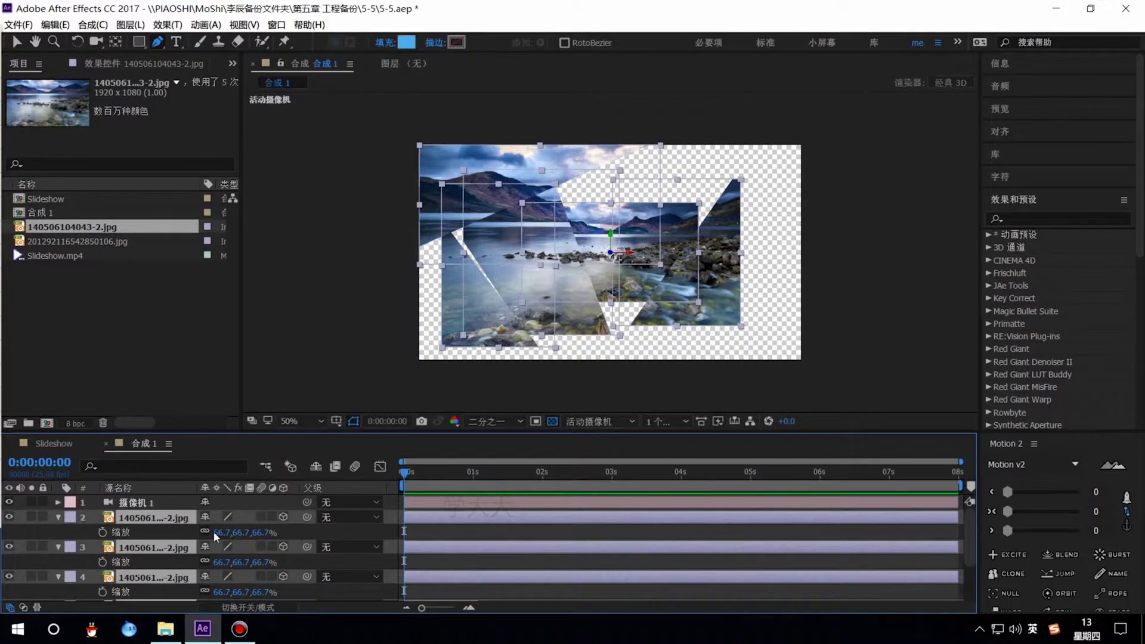
left_click(195, 525)
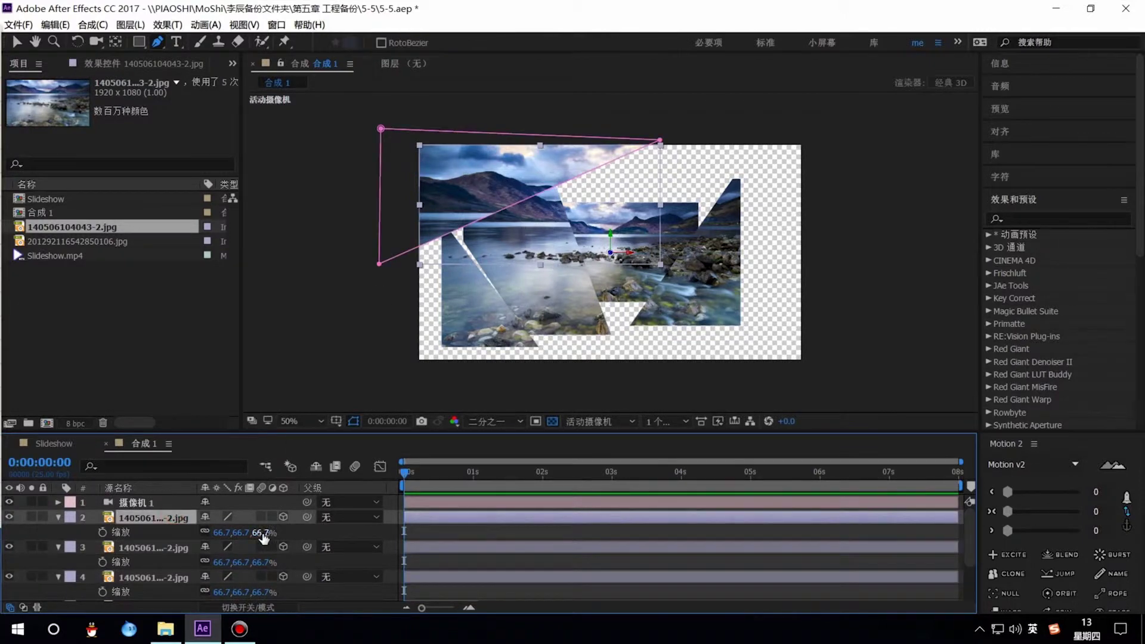
left_click_drag(221, 534, 223, 534)
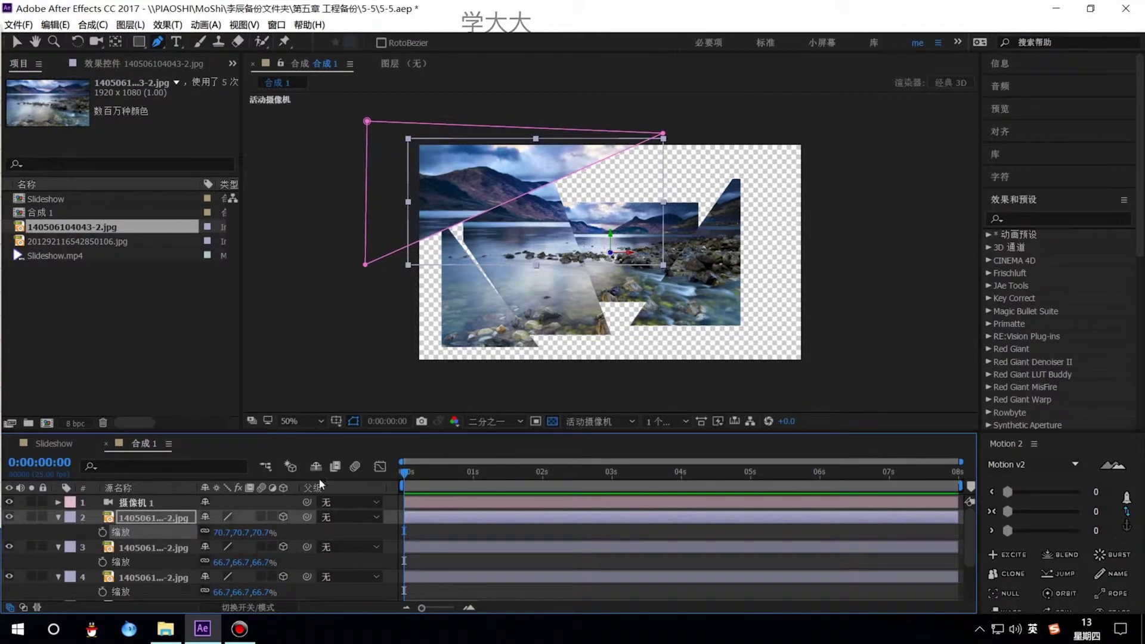
left_click(402, 475)
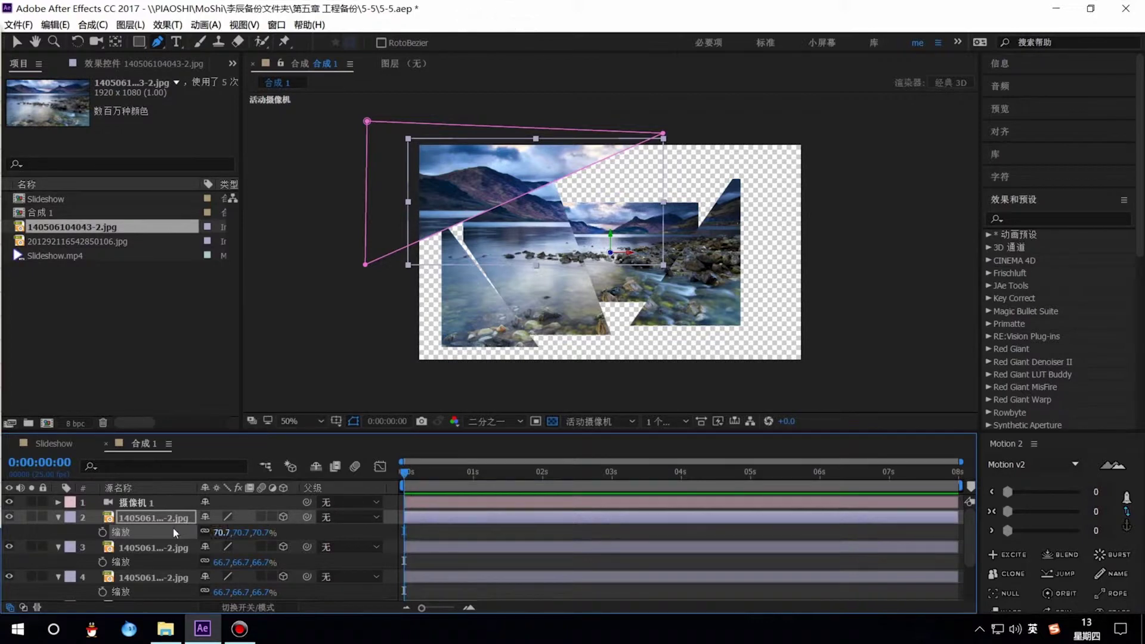
left_click(136, 503)
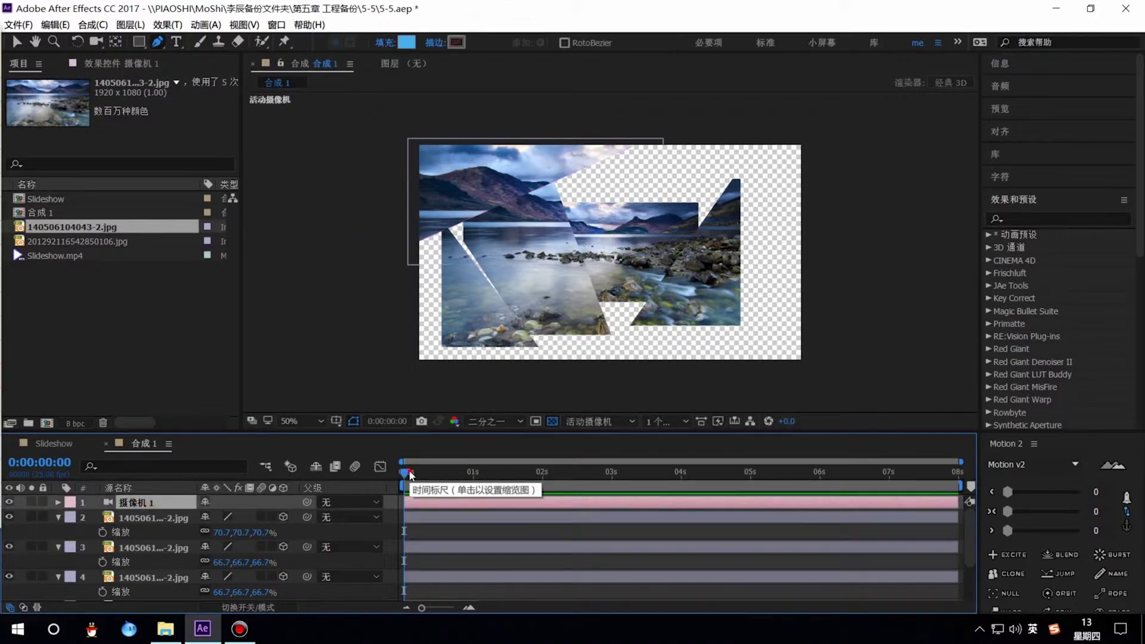
Step: Move the camera in to Z -995.6 and keyframe its Position at 3 seconds
mouse_move(409, 472)
left_mouse_down()
mouse_move(484, 471)
mouse_move(394, 471)
left_mouse_up()
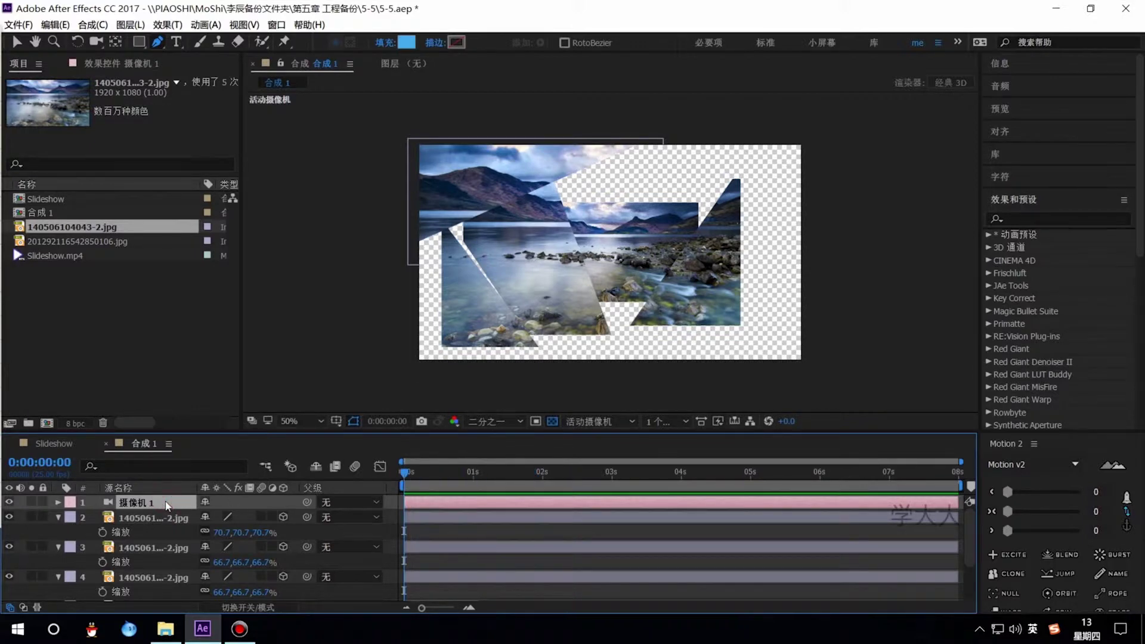
key("p")
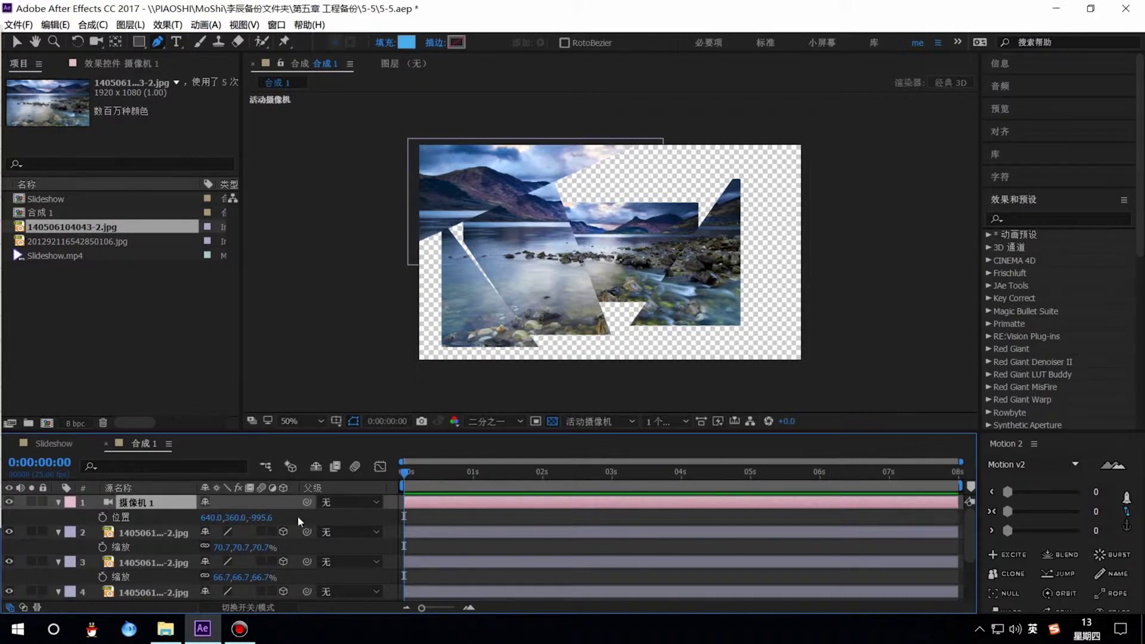
mouse_move(262, 517)
left_mouse_down()
mouse_move(471, 514)
mouse_move(238, 525)
mouse_move(537, 522)
left_mouse_up()
left_click(621, 473)
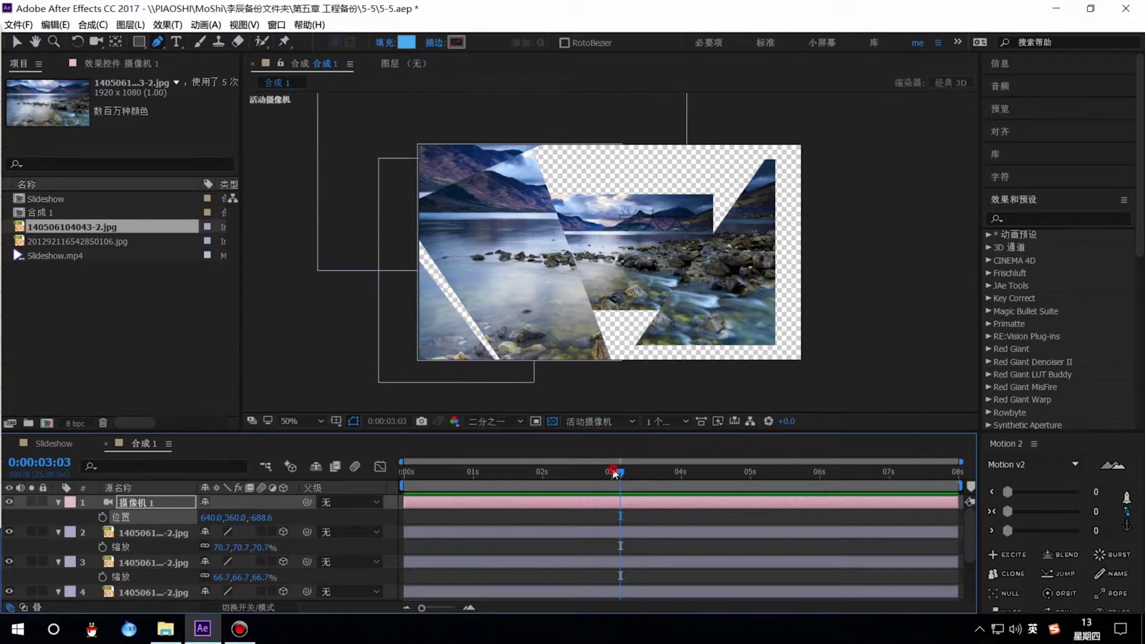
left_click(405, 471)
left_click(589, 472)
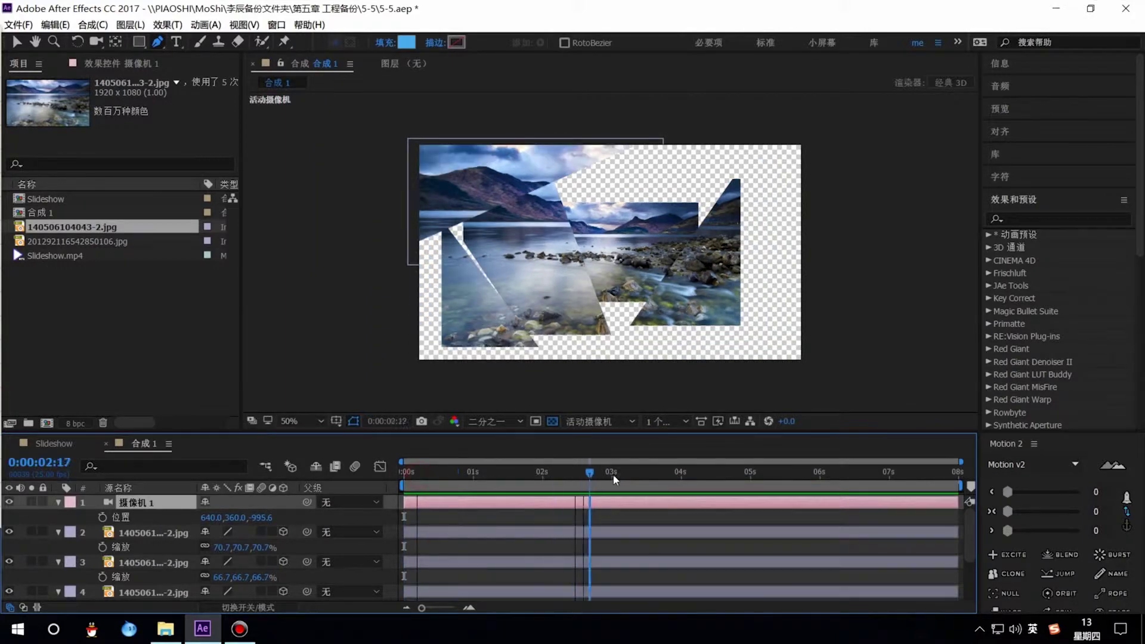
left_click(614, 475)
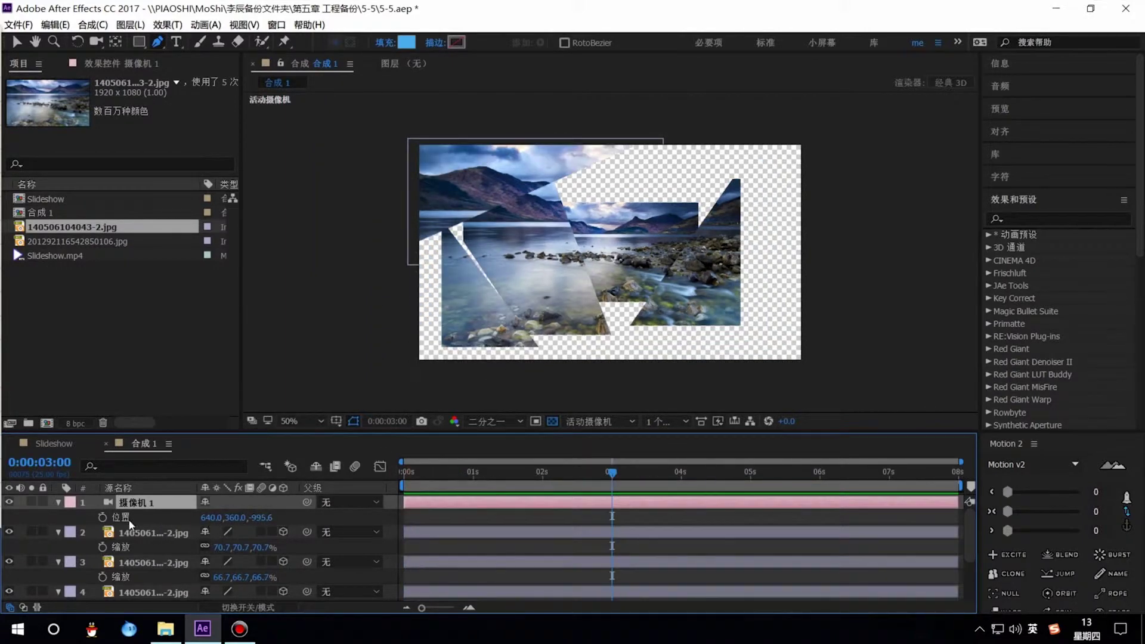
left_click(103, 517)
Step: At 0:00 pull the camera back to Z -545.6, then preview the push-in
left_click(394, 475)
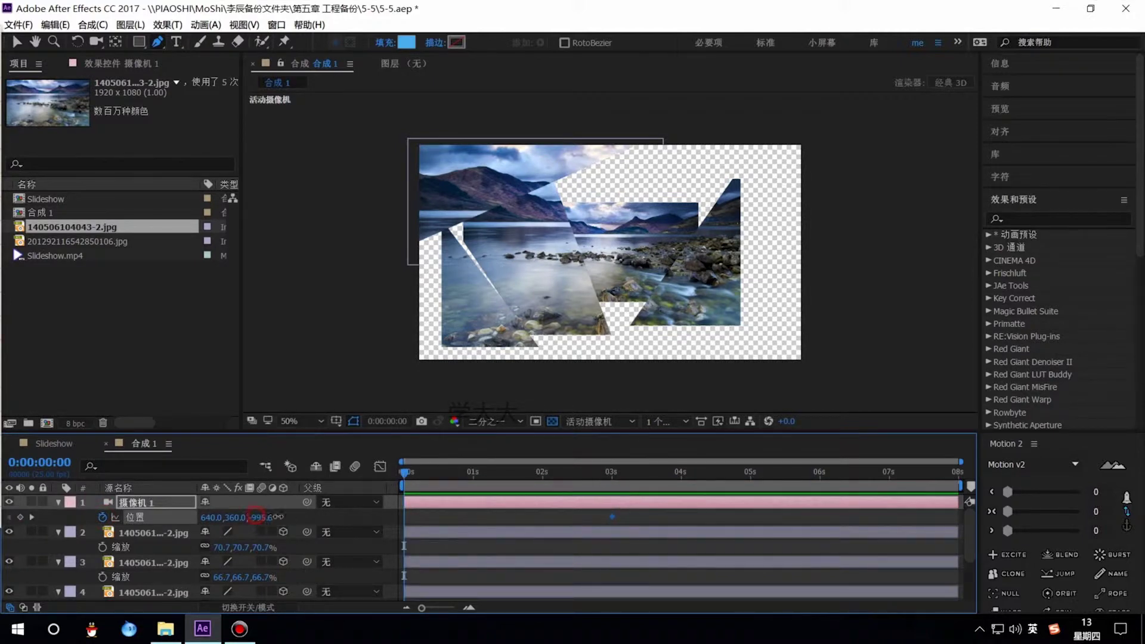
left_click_drag(253, 519, 599, 520)
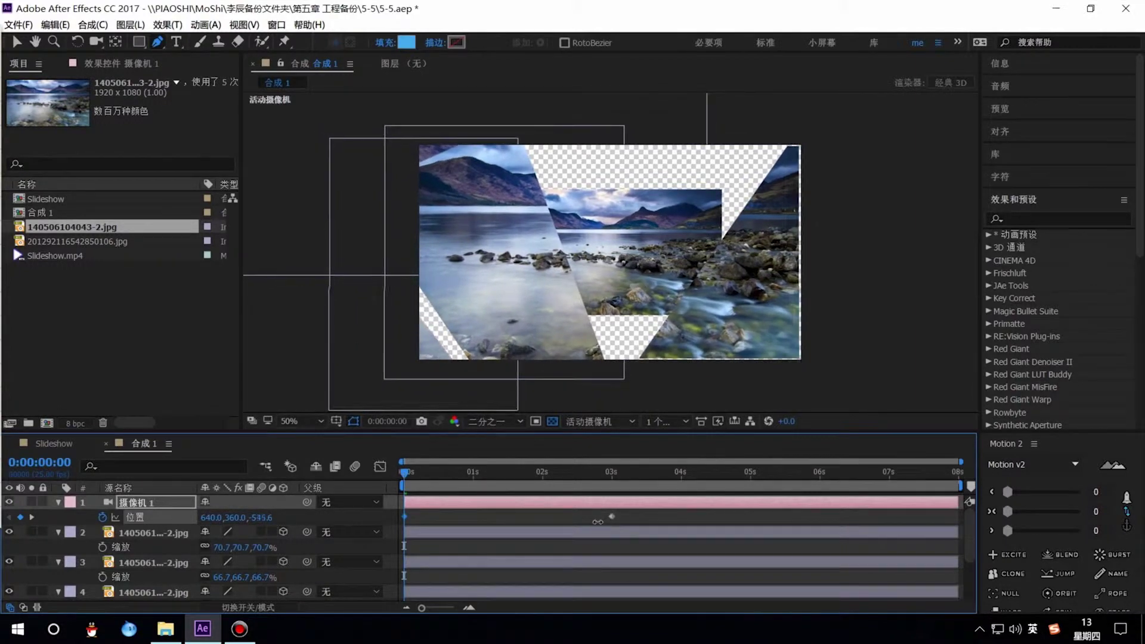
left_click_drag(409, 476, 459, 474)
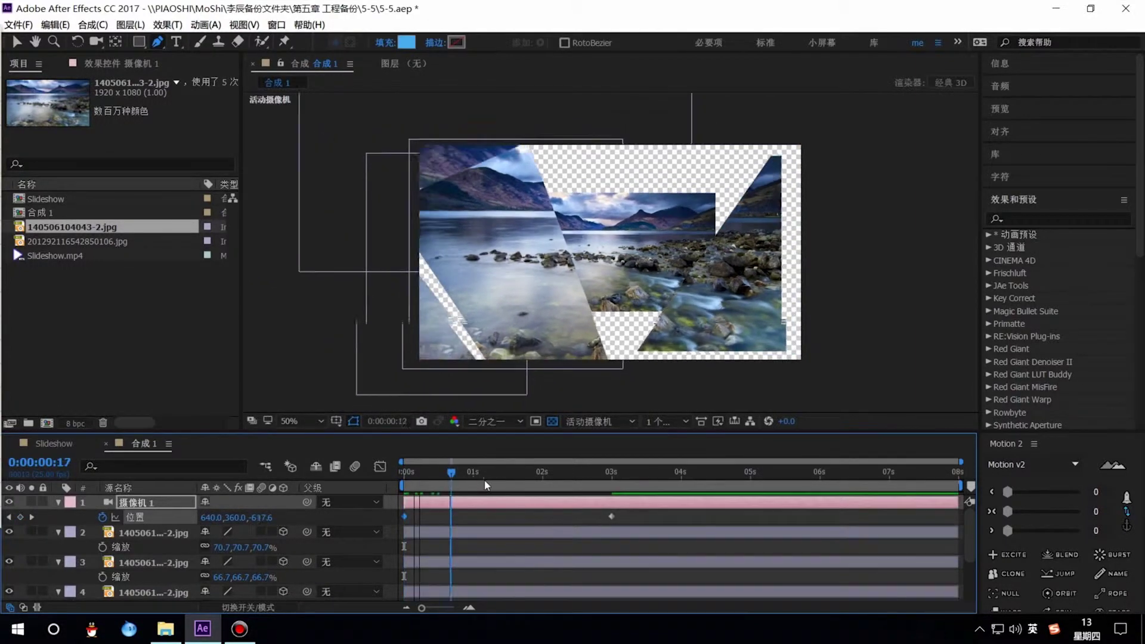
key("space")
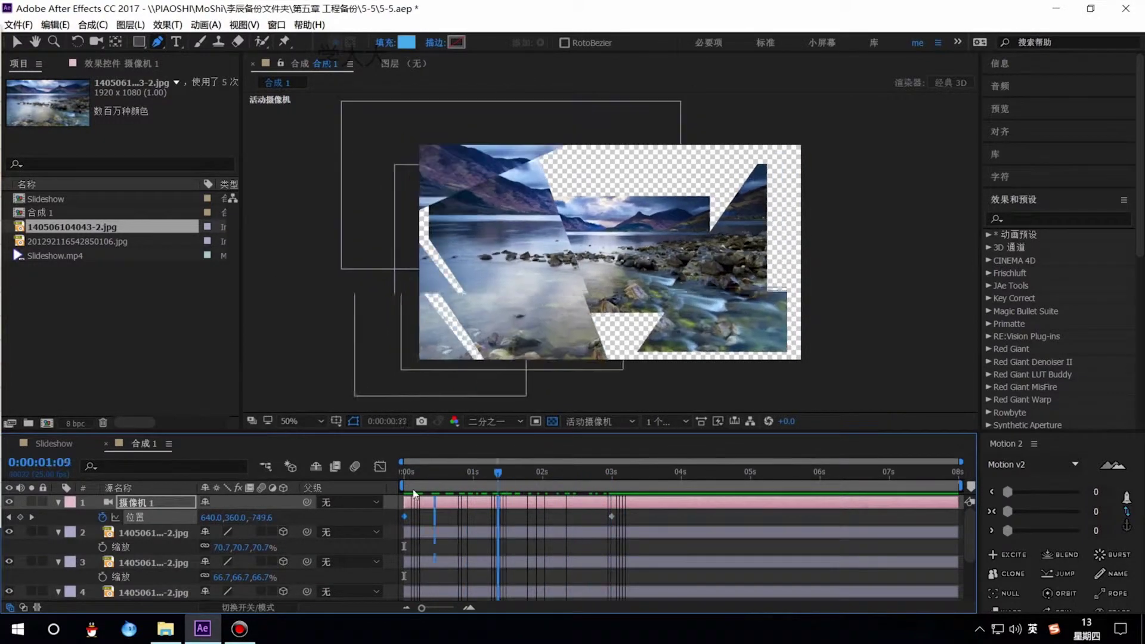
left_click(171, 537)
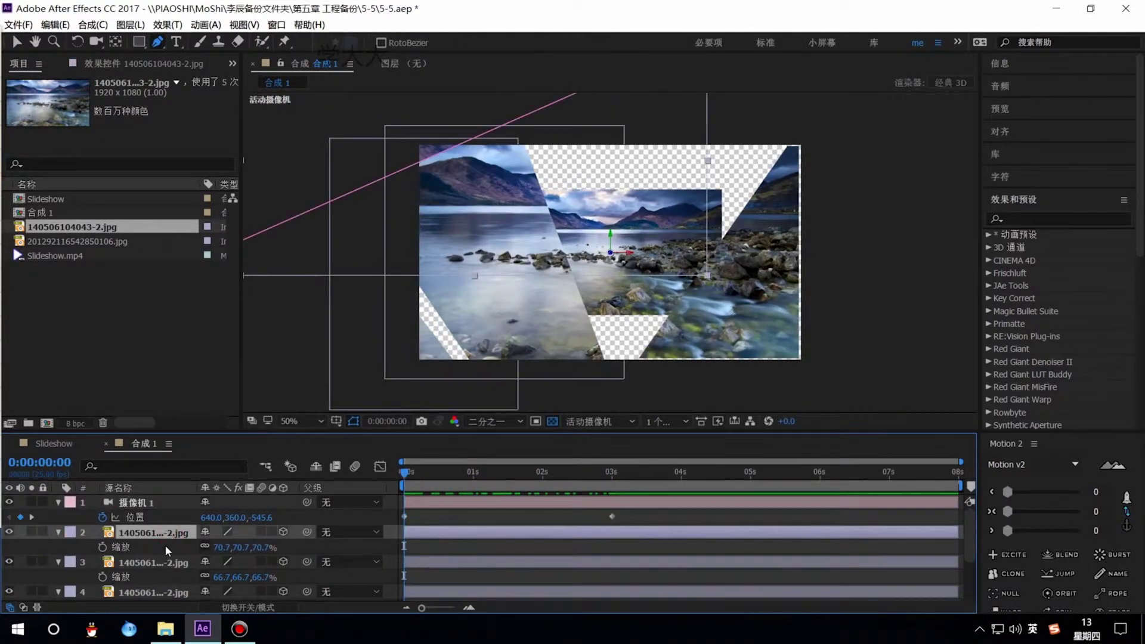
Step: At the 3-second mark, scale the layer 2 shard to 71.7%
left_click_drag(515, 476, 611, 477)
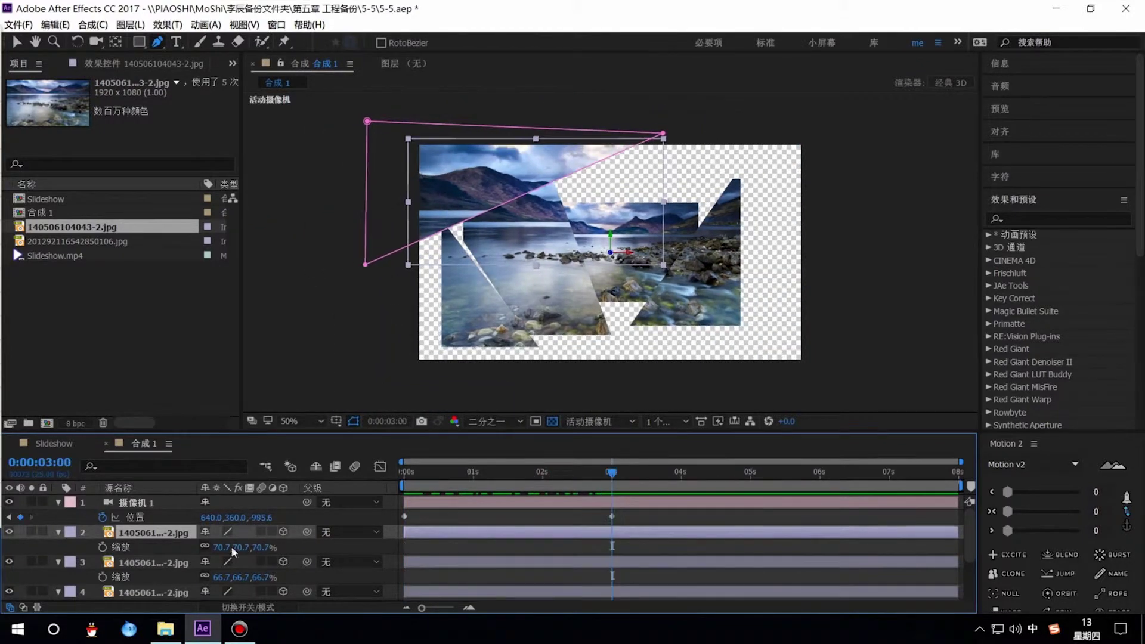
left_click_drag(229, 547, 233, 547)
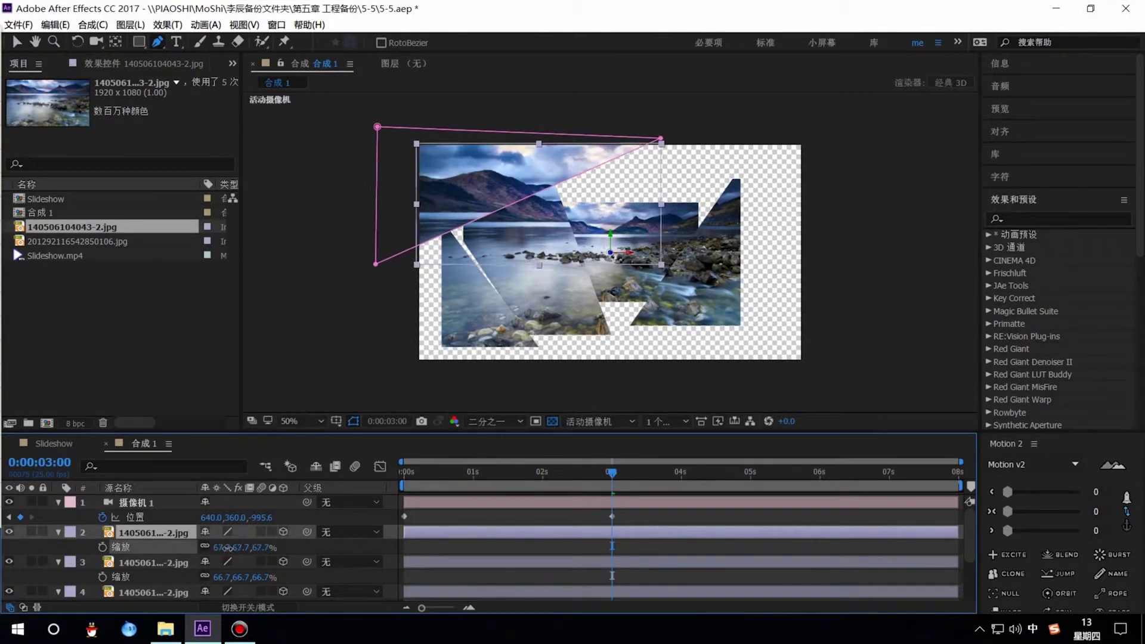
key("Return")
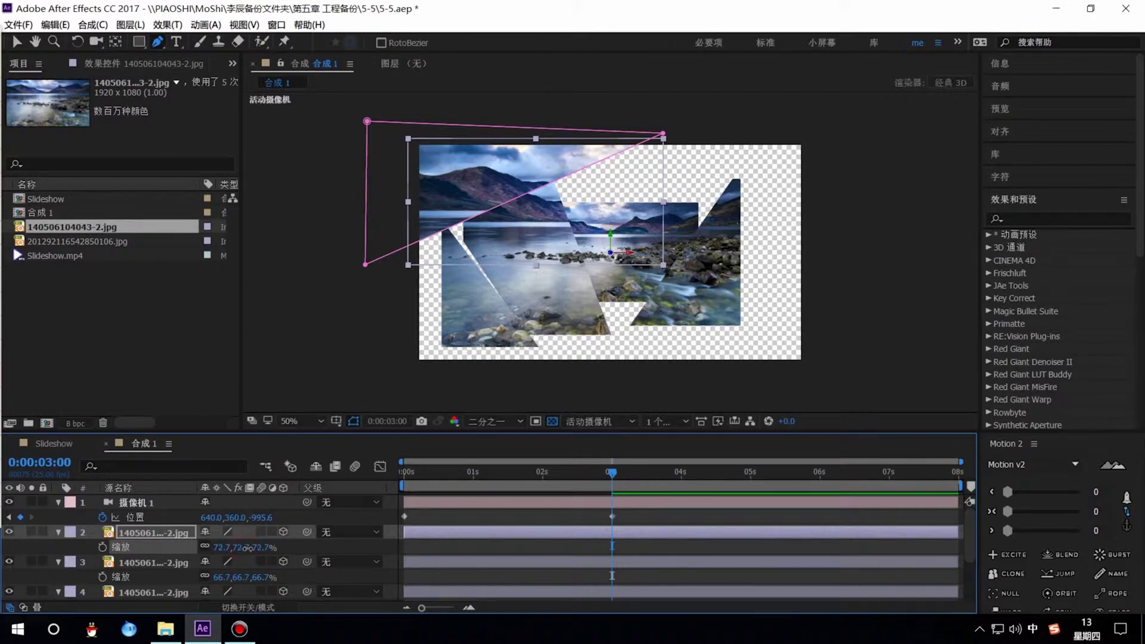
mouse_move(242, 547)
left_mouse_down()
mouse_move(256, 547)
mouse_move(246, 548)
left_mouse_up()
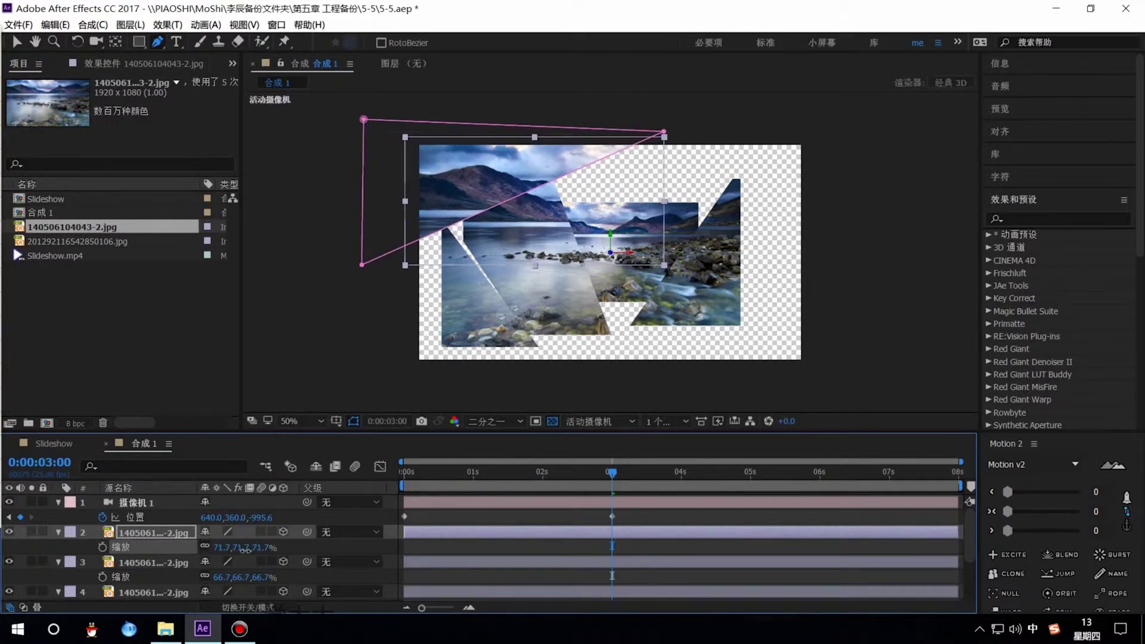
Step: Scale the layer 3 shard to 83.7%
left_click(173, 568)
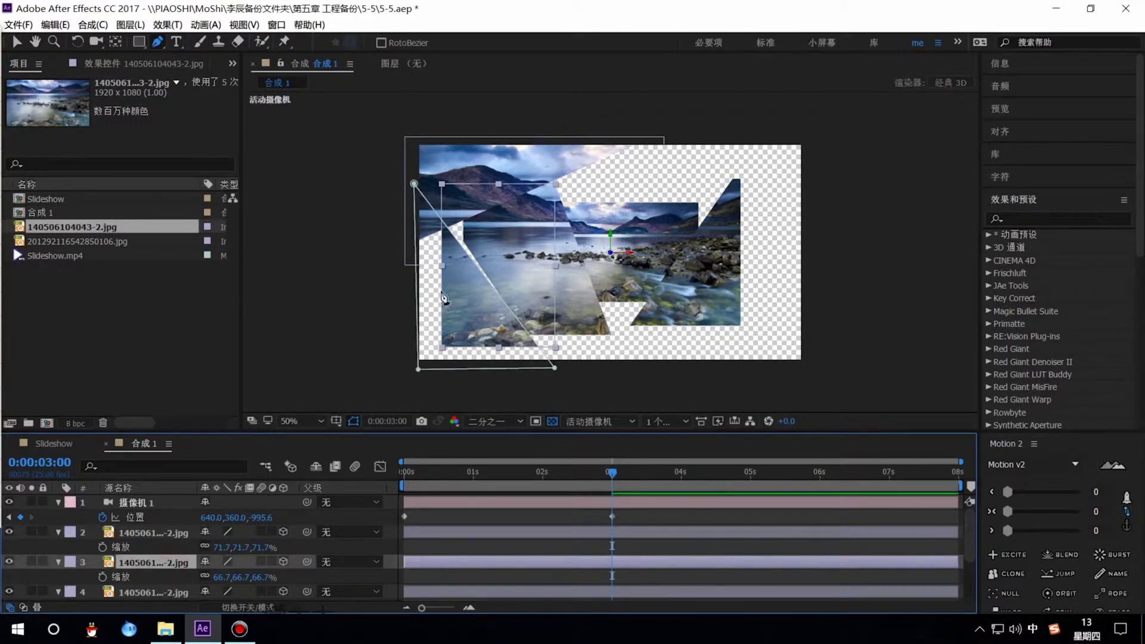
left_click_drag(248, 577, 253, 577)
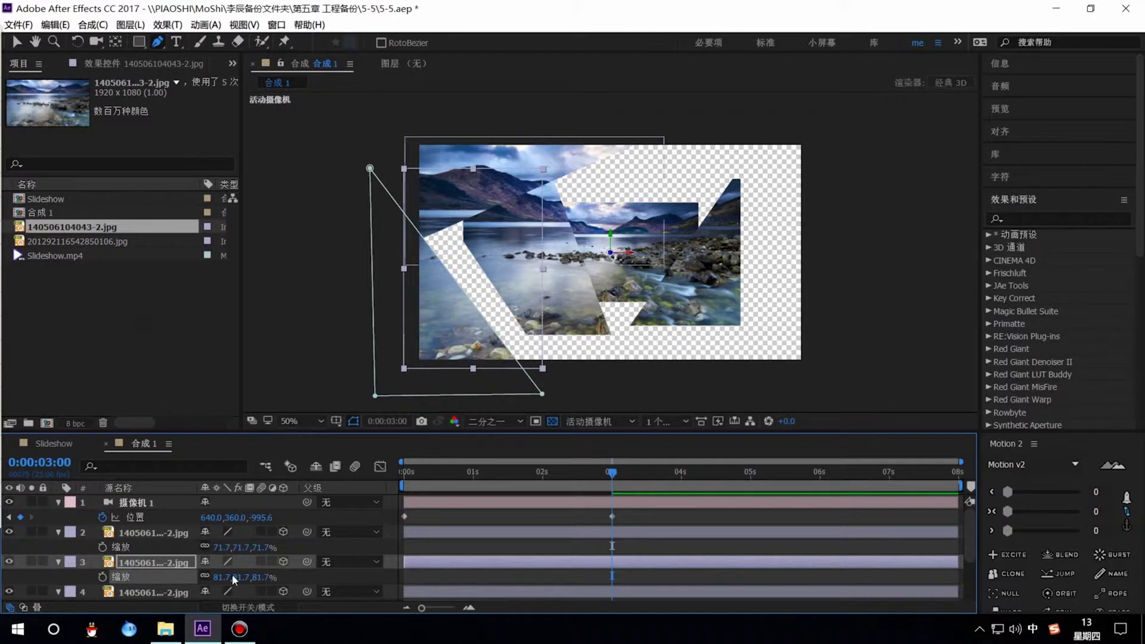
left_click_drag(237, 579, 230, 578)
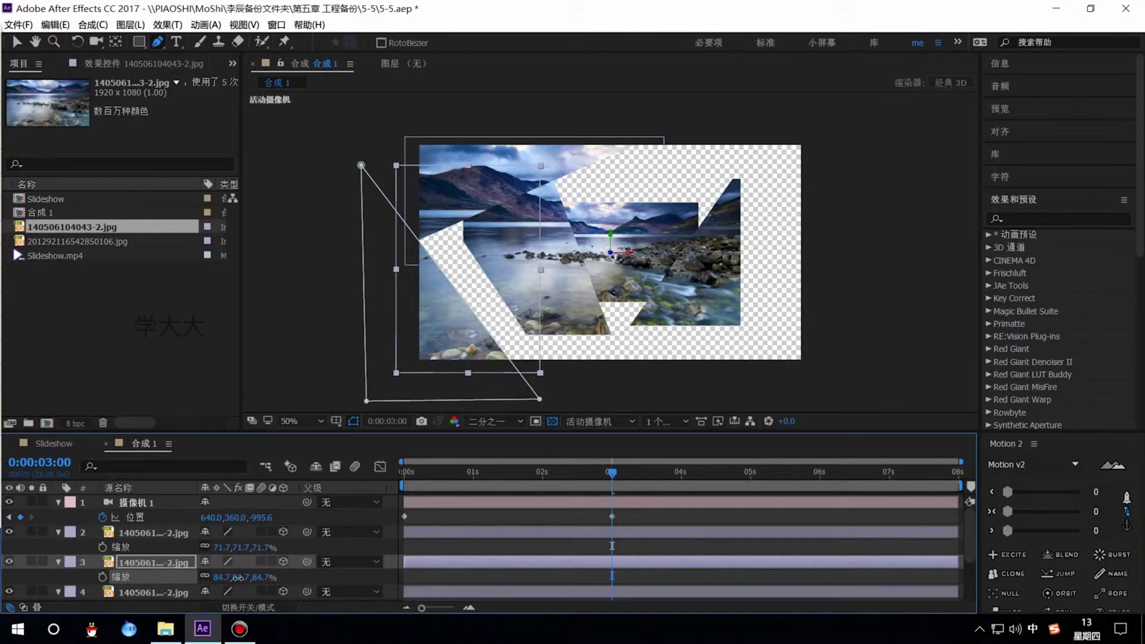
scroll(230, 579, "down", 2)
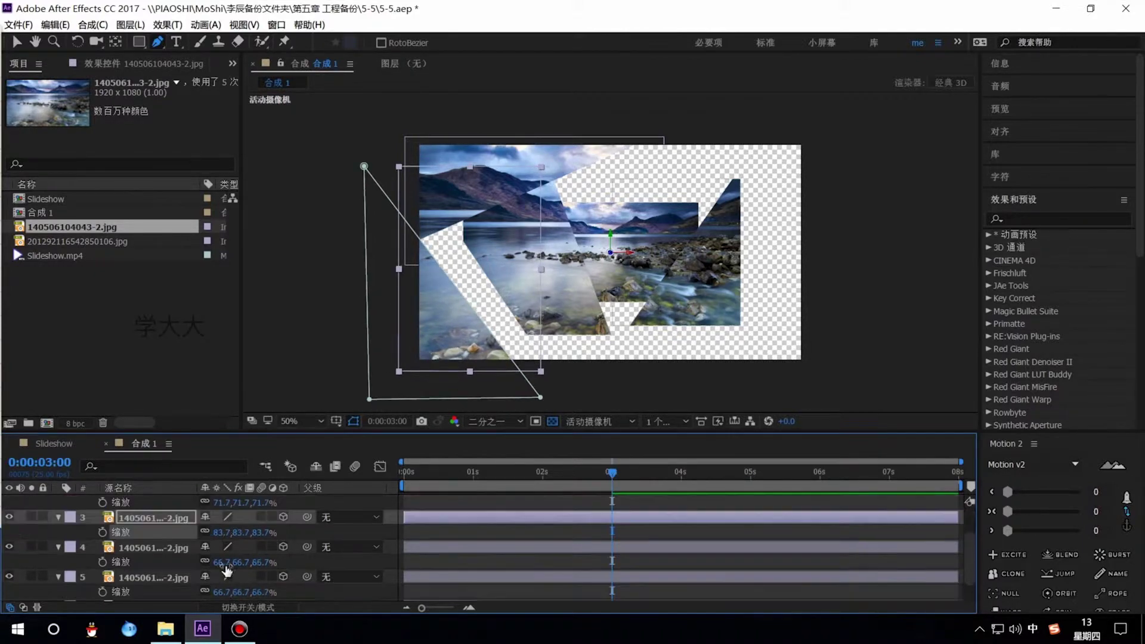
Step: Scale layers 4, 5 and 6 to 90.7%, 113.7% and 152.7%, then return to 0:00
left_click(170, 549)
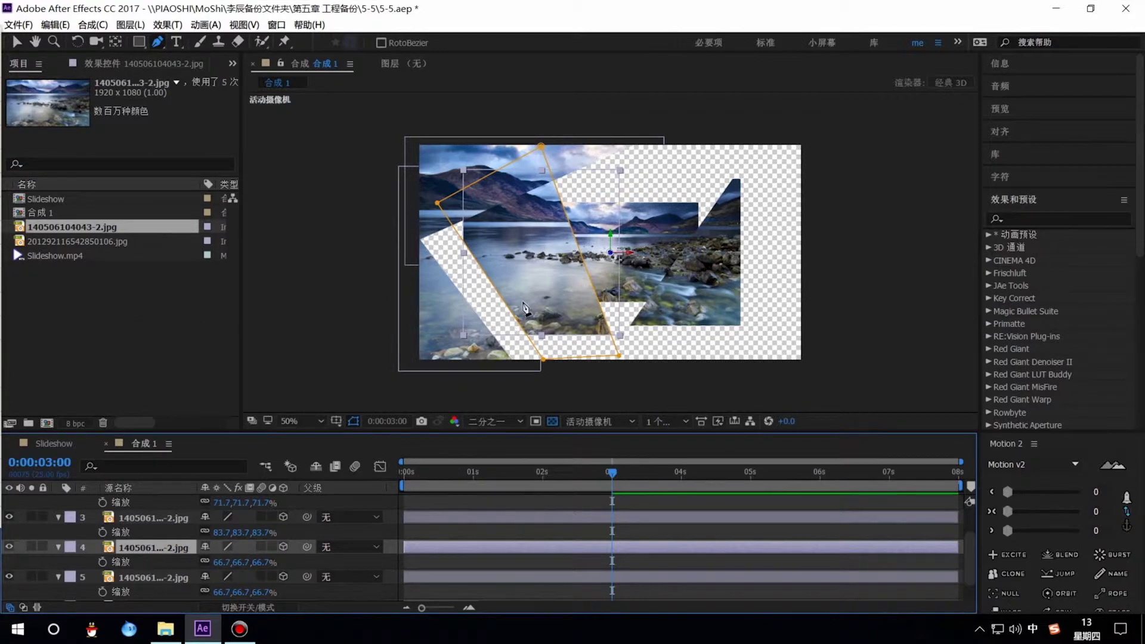
left_click_drag(223, 562, 247, 566)
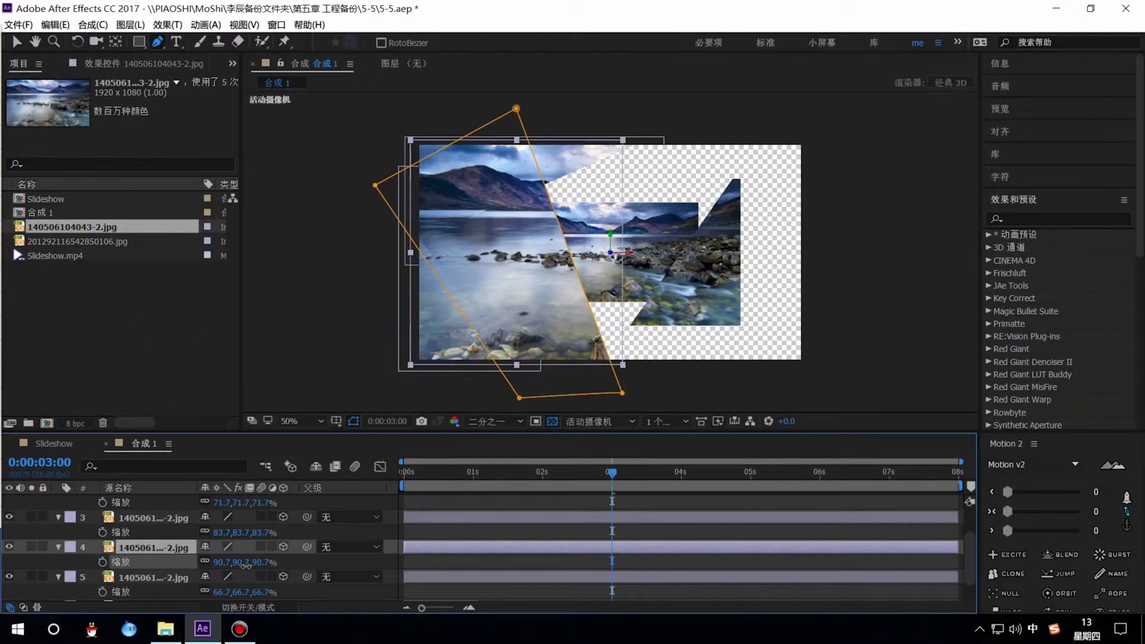
scroll(179, 555, "down", 1)
left_click(161, 550)
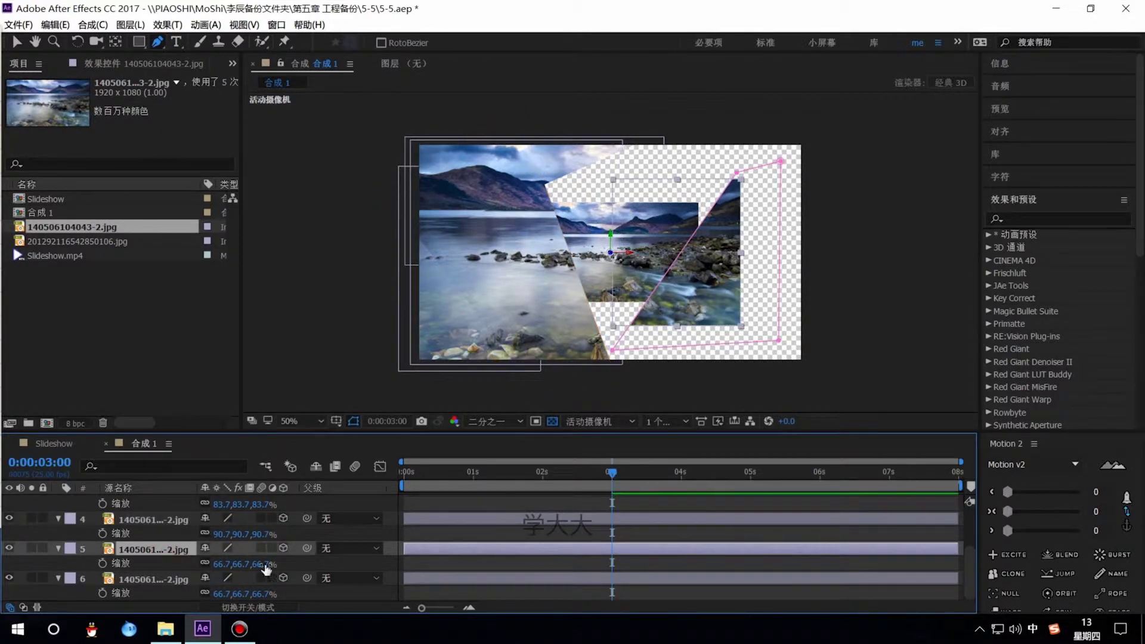
left_click(239, 565)
left_click_drag(244, 565, 276, 567)
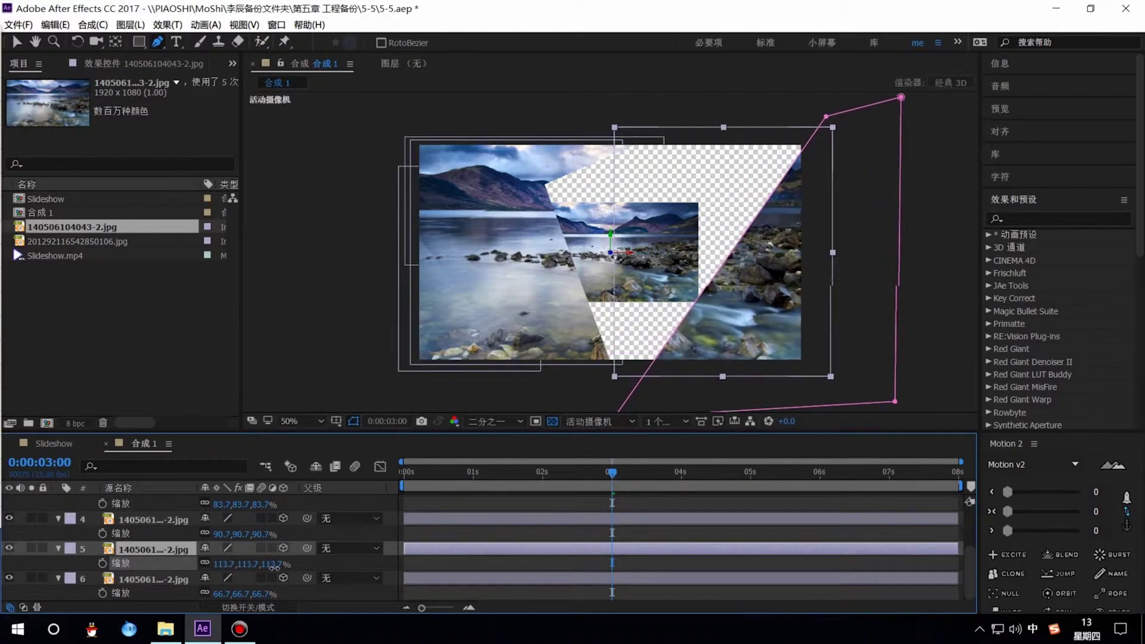
left_click(153, 580)
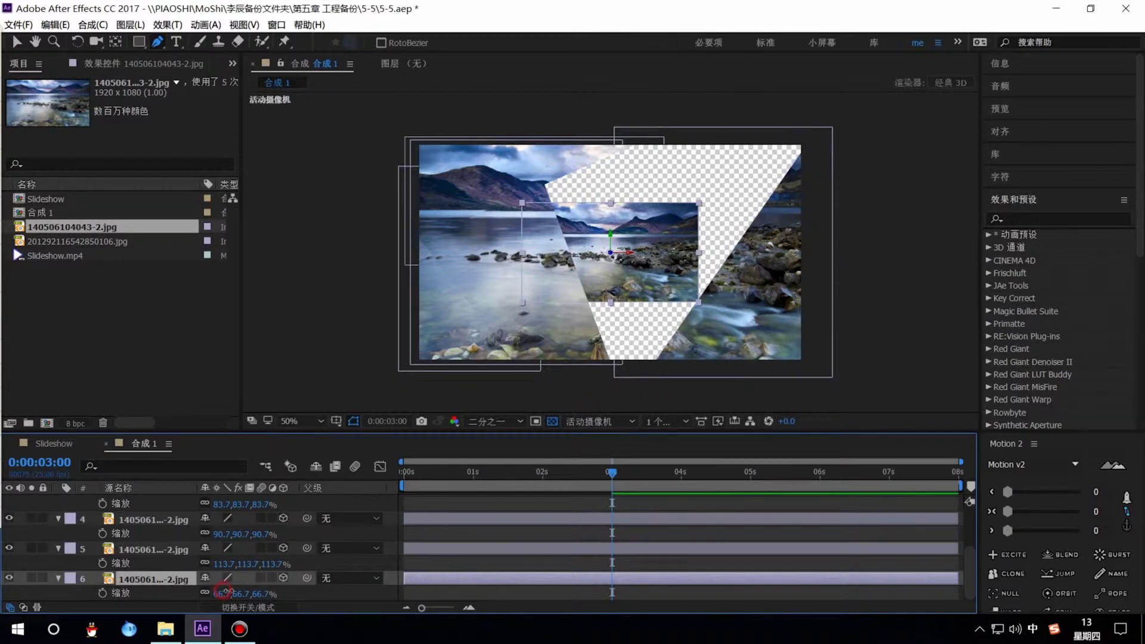
left_click_drag(225, 594, 294, 595)
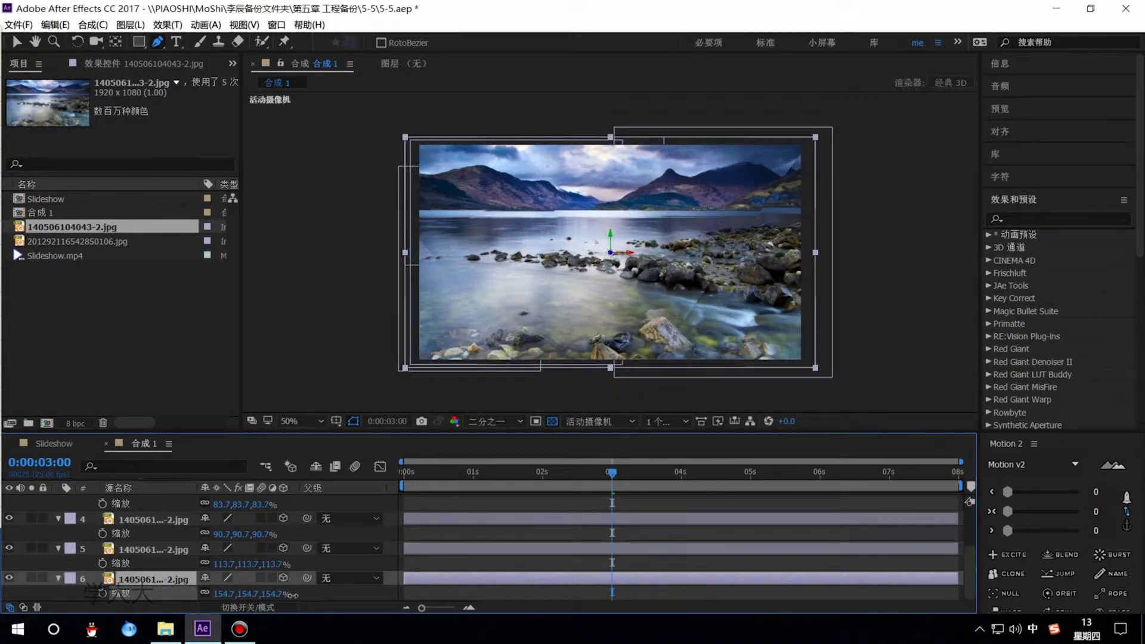
left_click_drag(292, 595, 289, 595)
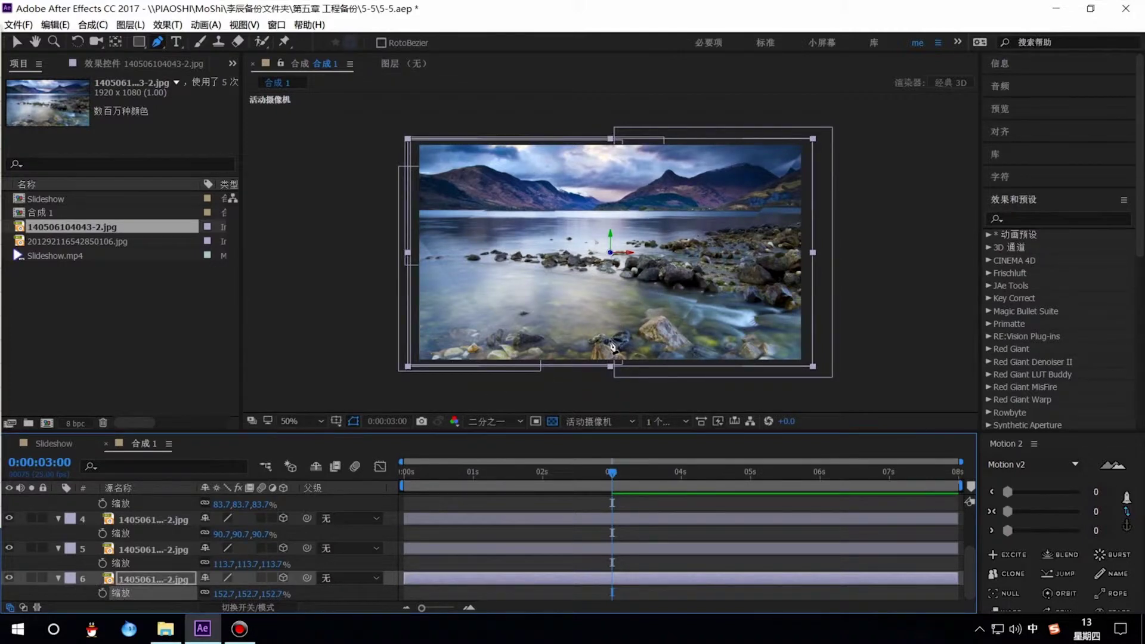
mouse_move(612, 479)
left_mouse_down()
mouse_move(406, 477)
mouse_move(601, 473)
left_mouse_up()
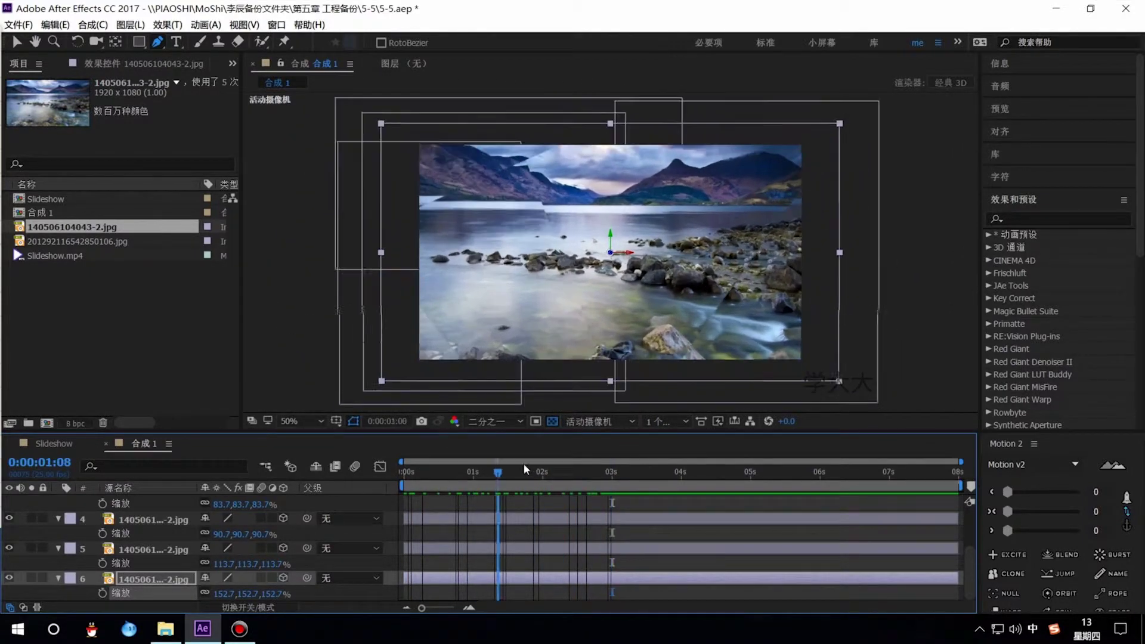
left_click(56, 444)
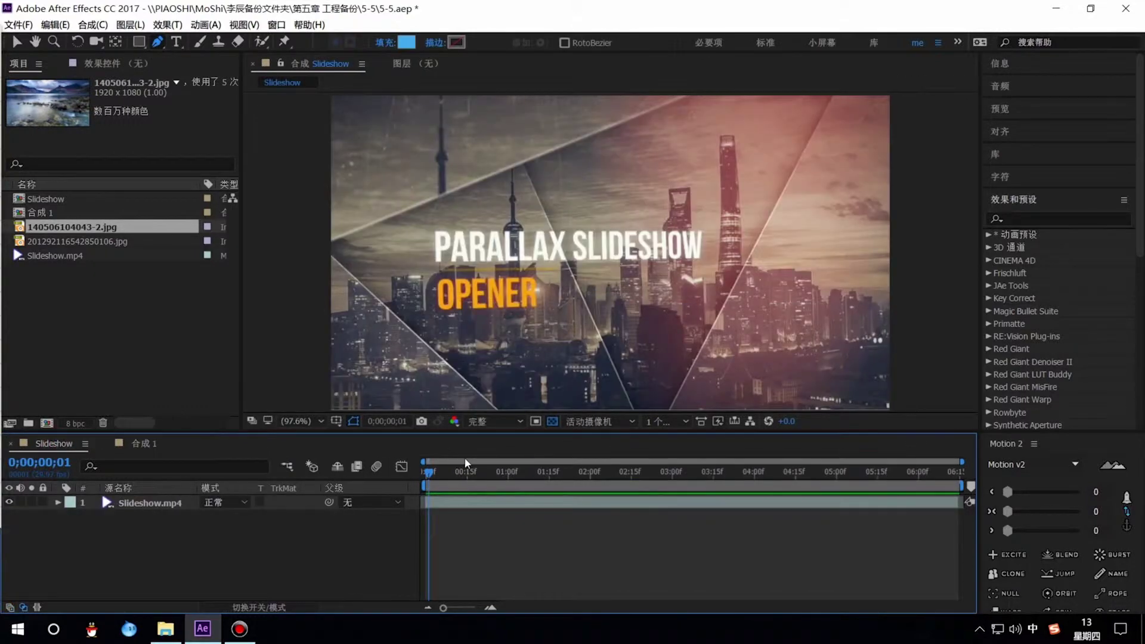
key("space")
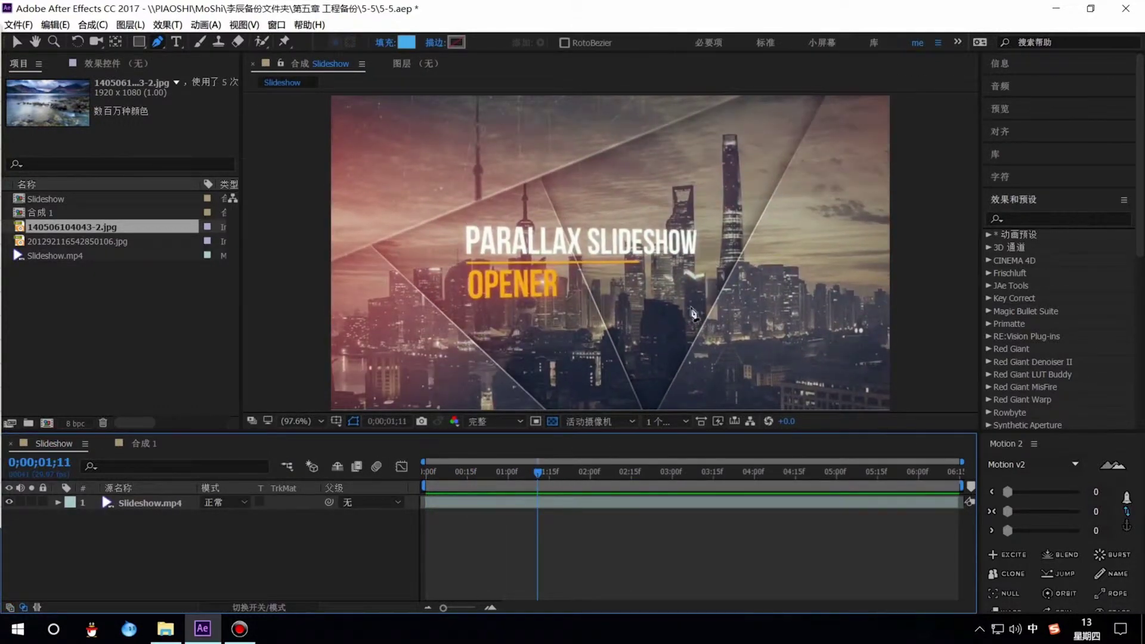
mouse_move(538, 482)
left_mouse_down()
mouse_move(485, 482)
mouse_move(639, 471)
left_mouse_up()
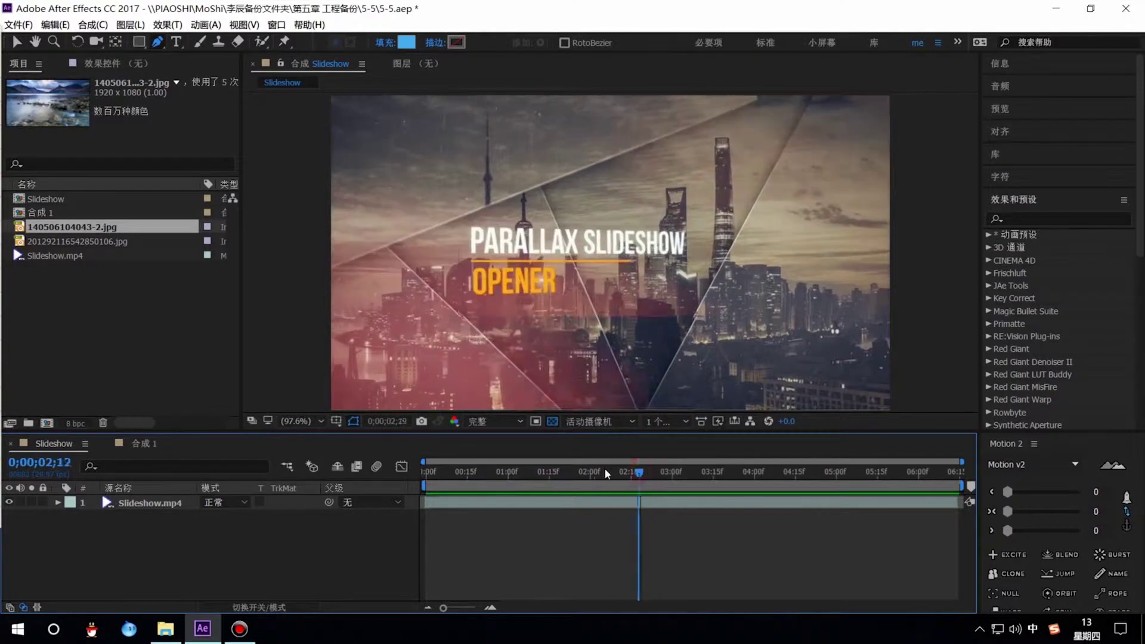
left_click(605, 470)
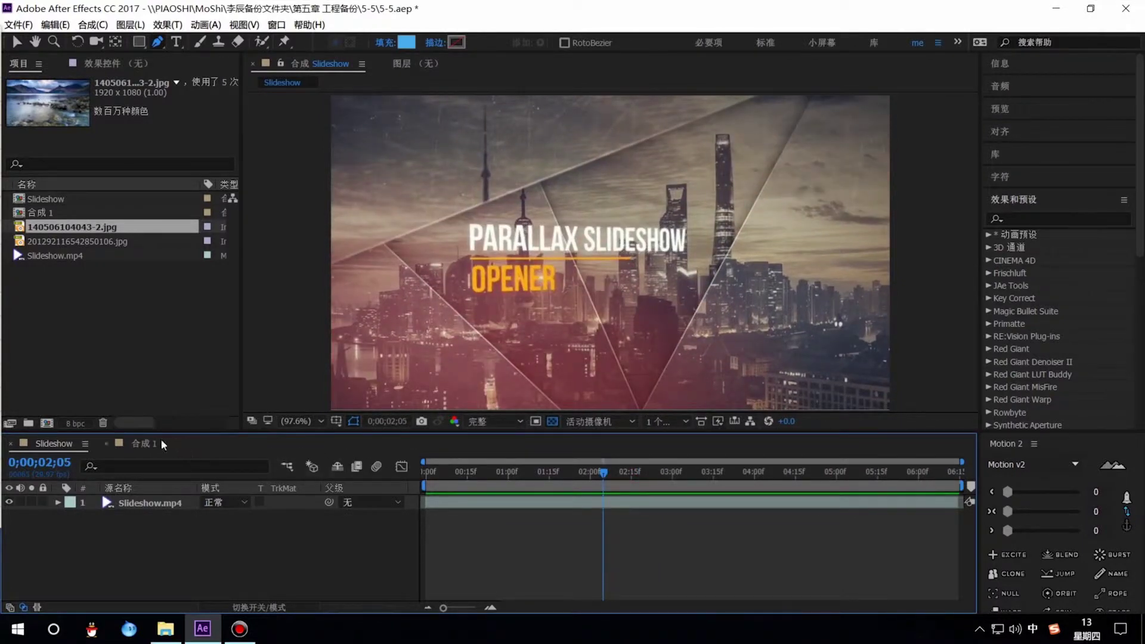
left_click(146, 443)
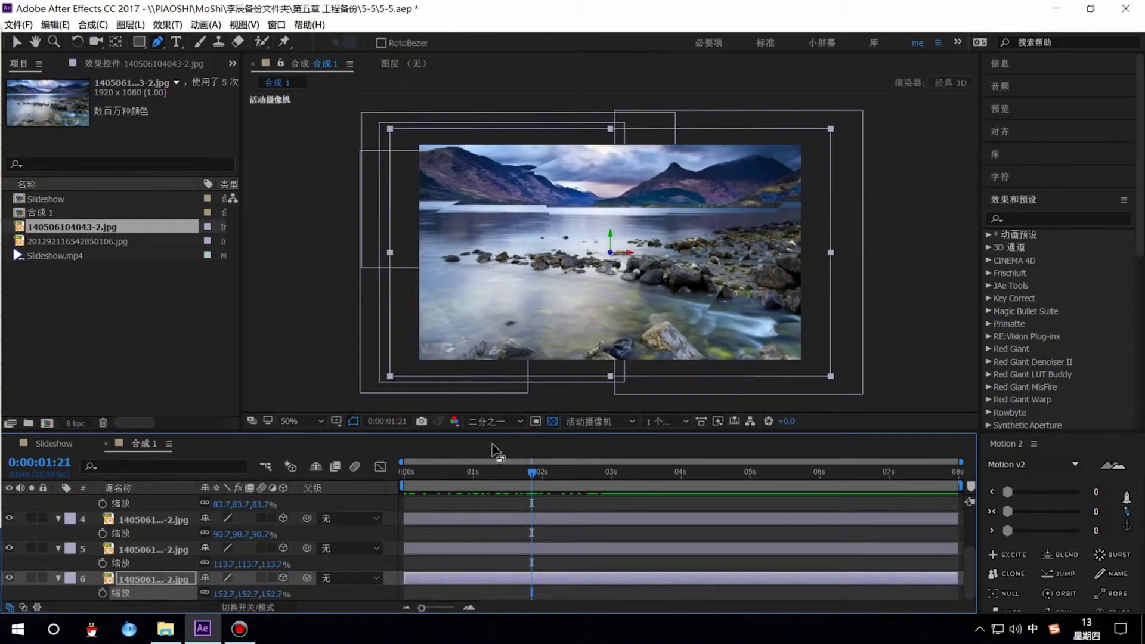
Step: Search Effects & Presets for 动态 and drop 动态拼贴 (Motion Tile) onto layer 2
scroll(153, 534, "up", 3)
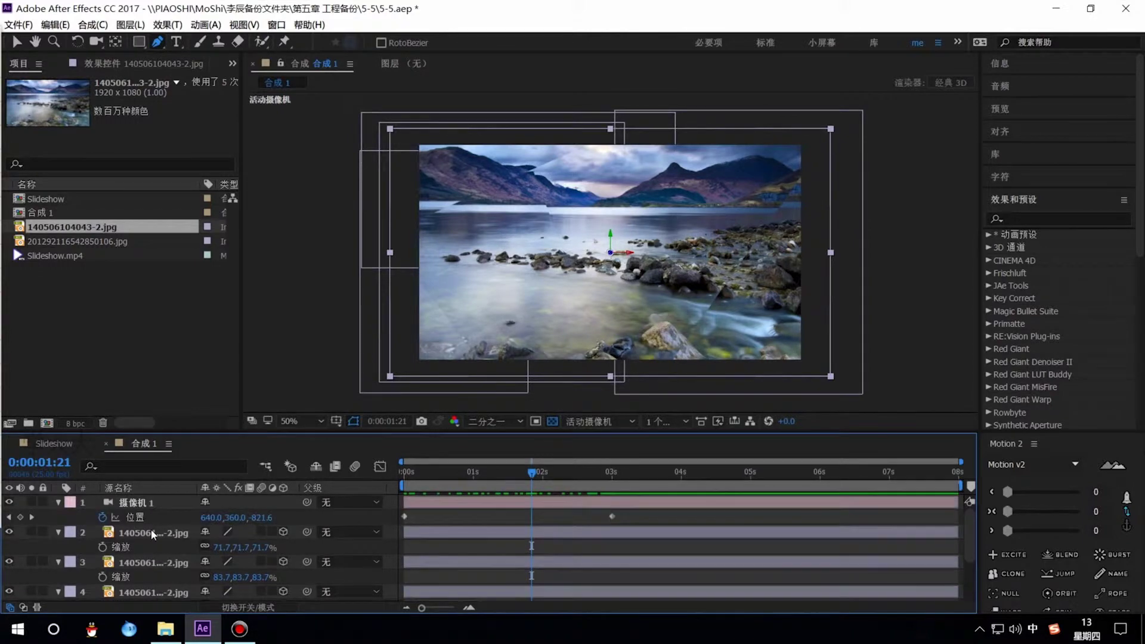
left_click(153, 534)
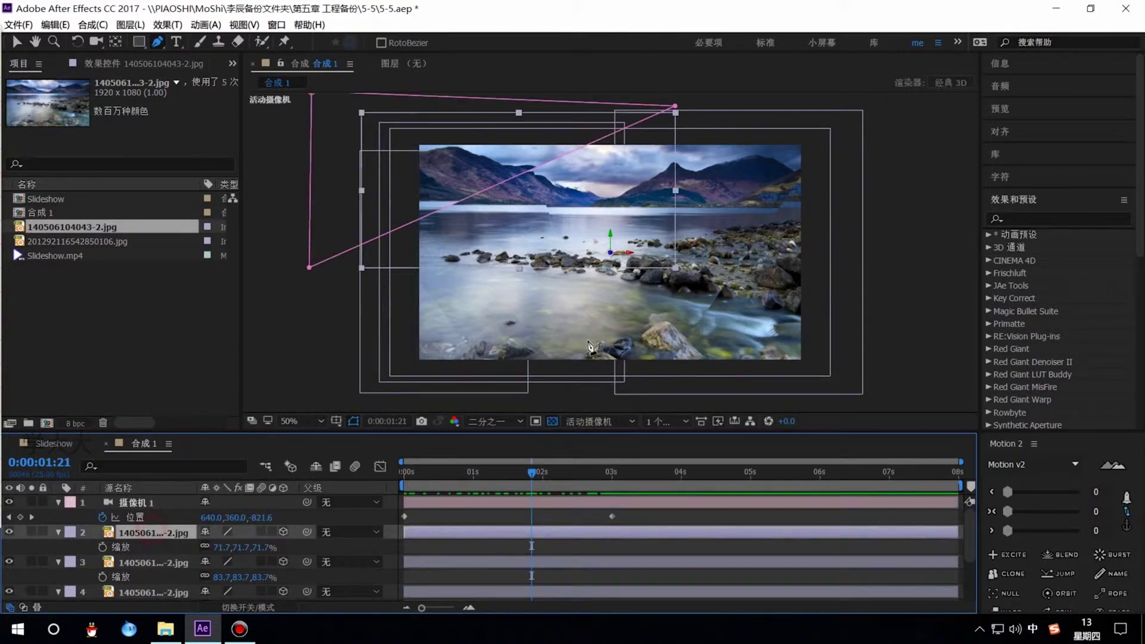
left_click(1020, 218)
type("d")
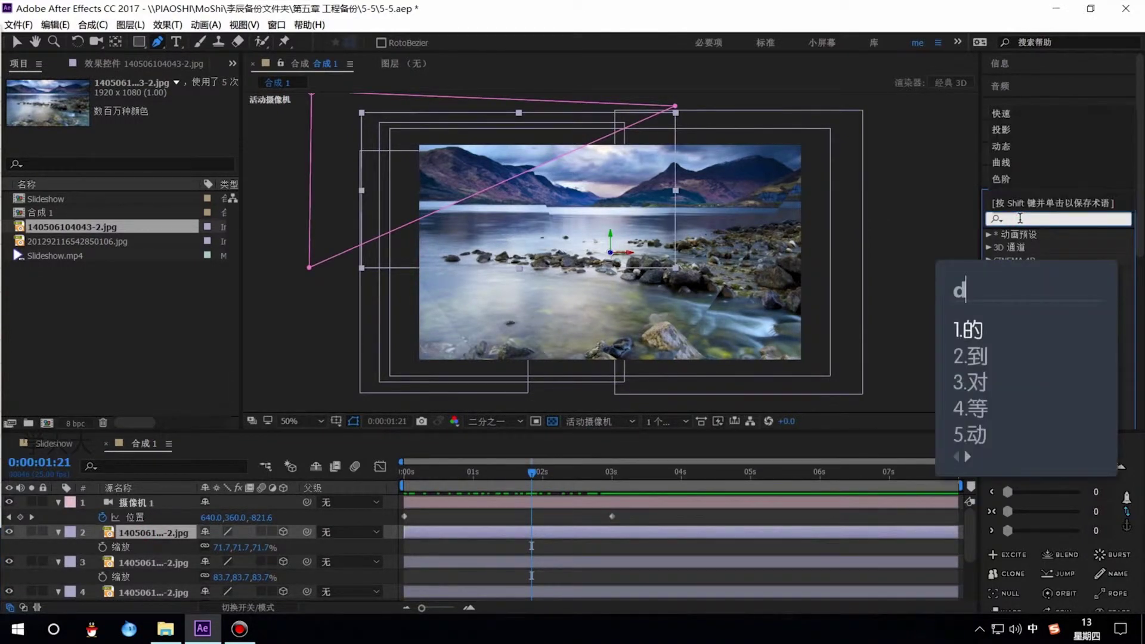
type("ongtai")
key("space")
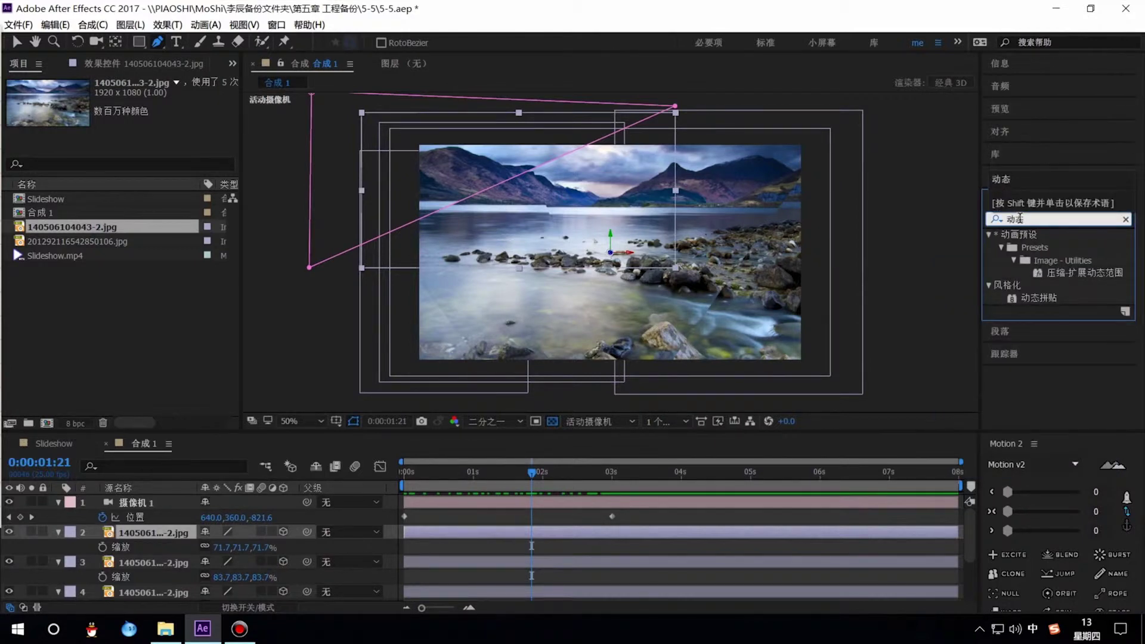
left_click_drag(1039, 298, 174, 537)
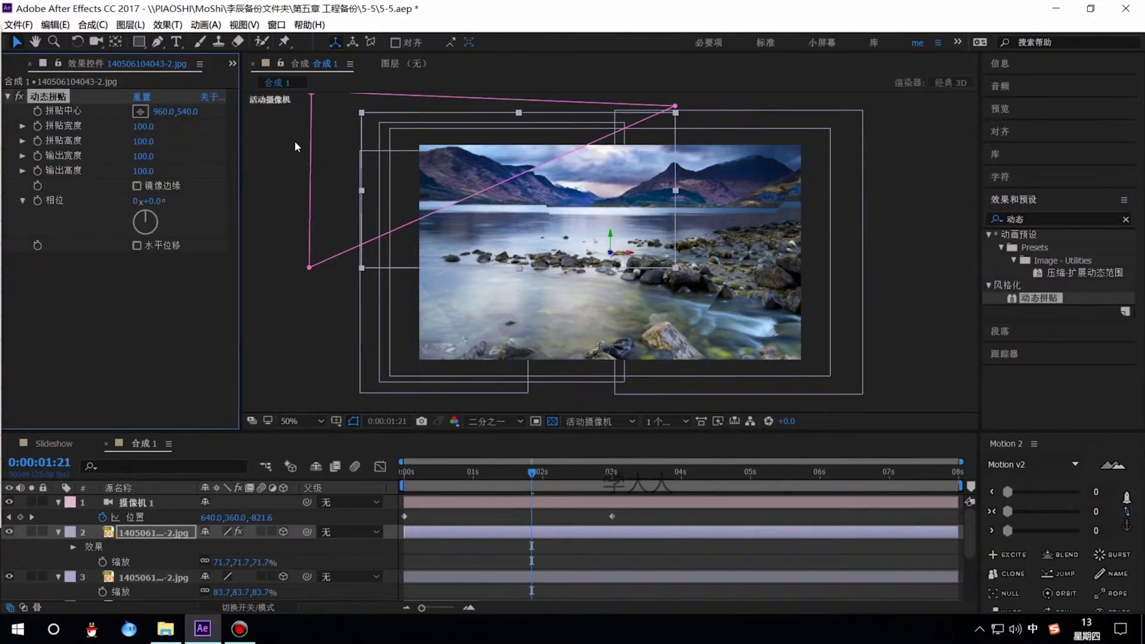
Step: Enable Mirror Edges and set Motion Tile Output Width and Output Height to 200
left_click(138, 187)
left_click_drag(532, 474, 605, 481)
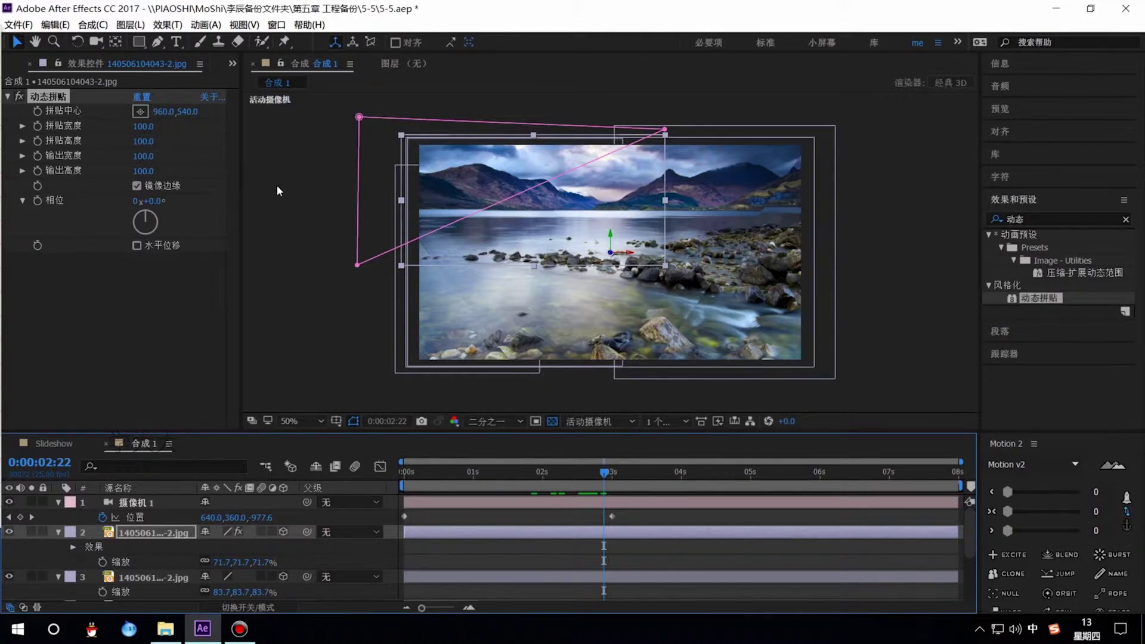
left_click(67, 157)
left_click(142, 156)
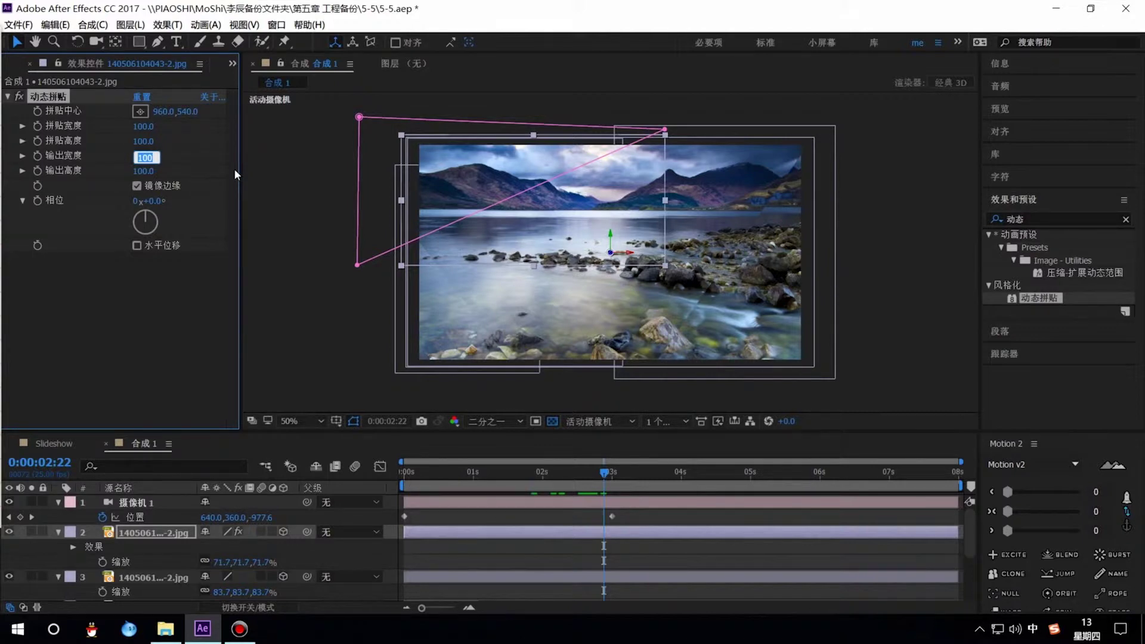
type("200")
key("Tab")
type("200")
key("Return")
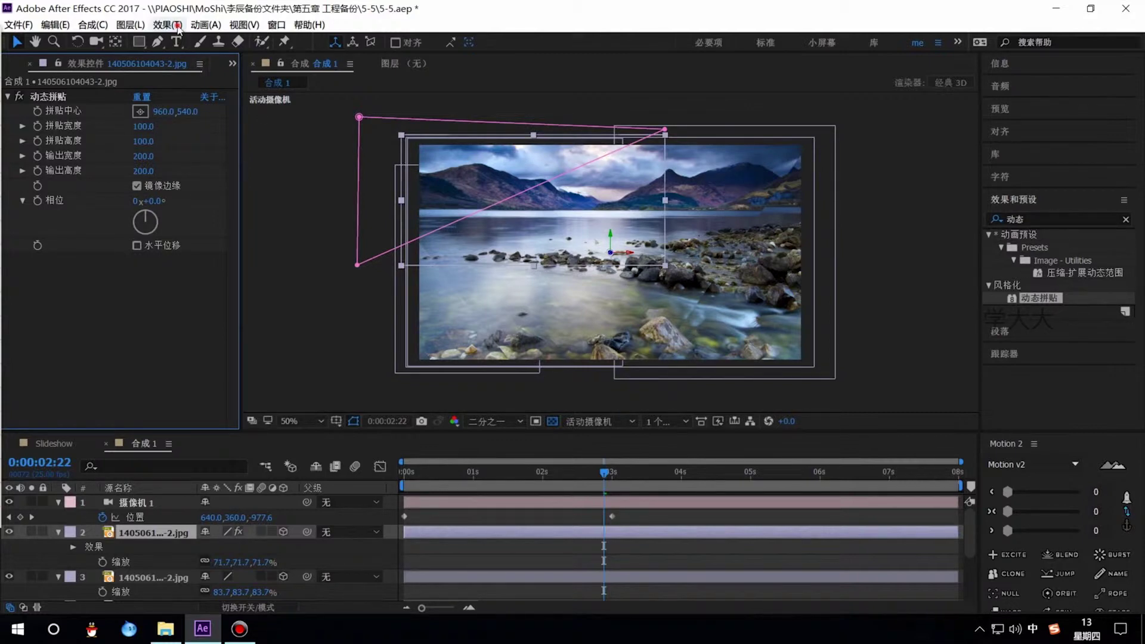
Step: Apply Effect > Generate > CC Light Sweep to the lake photo on layer 2
left_click(167, 24)
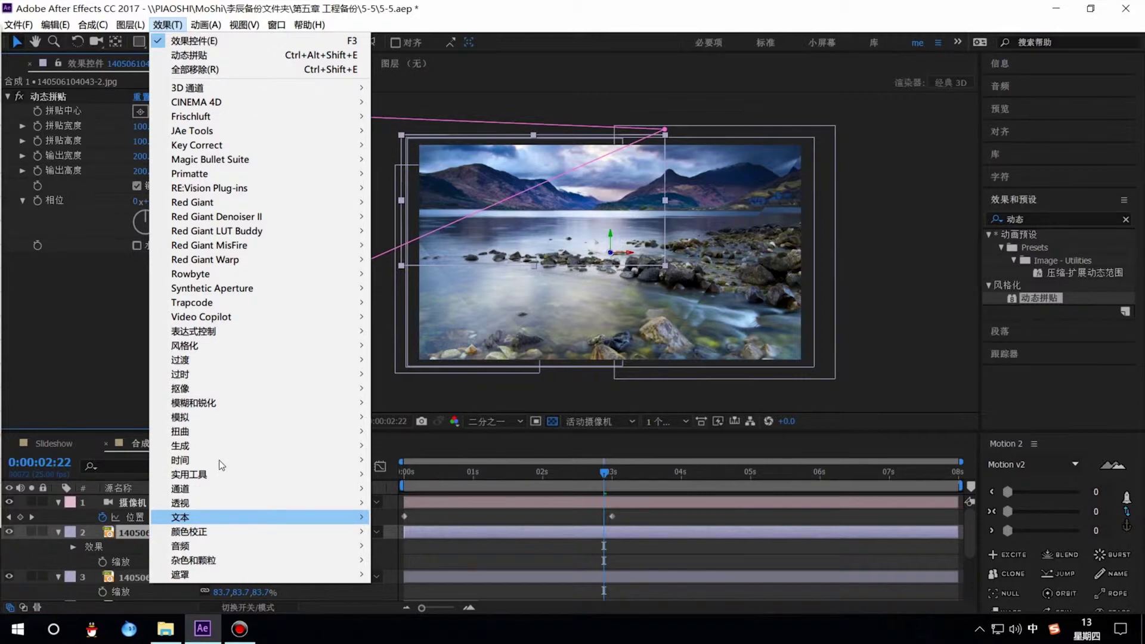
mouse_move(218, 446)
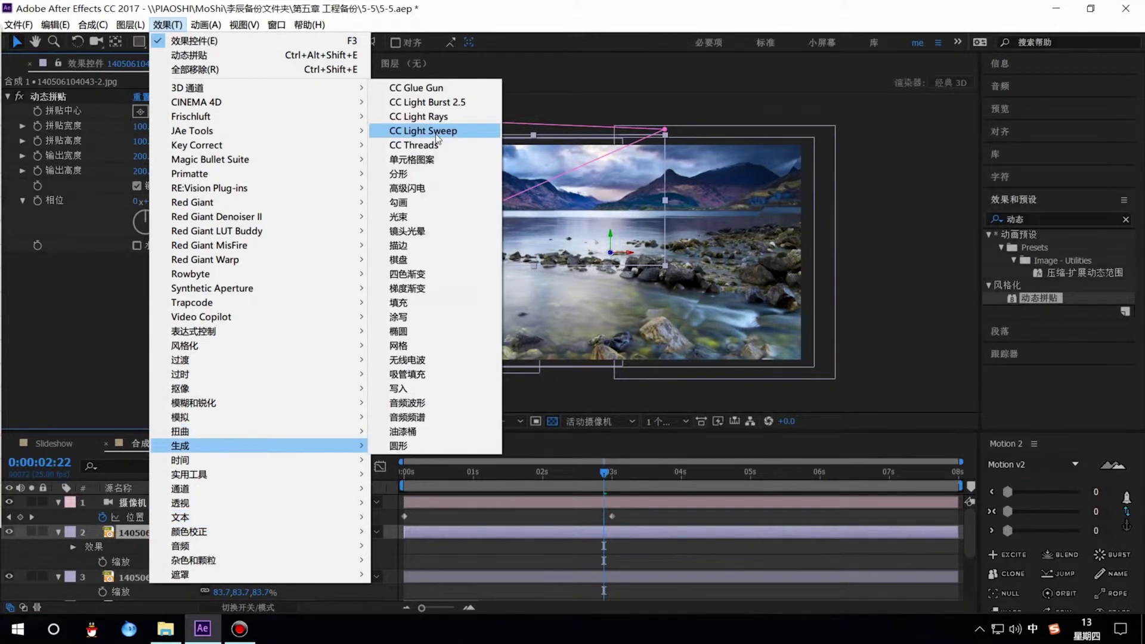
left_click(437, 138)
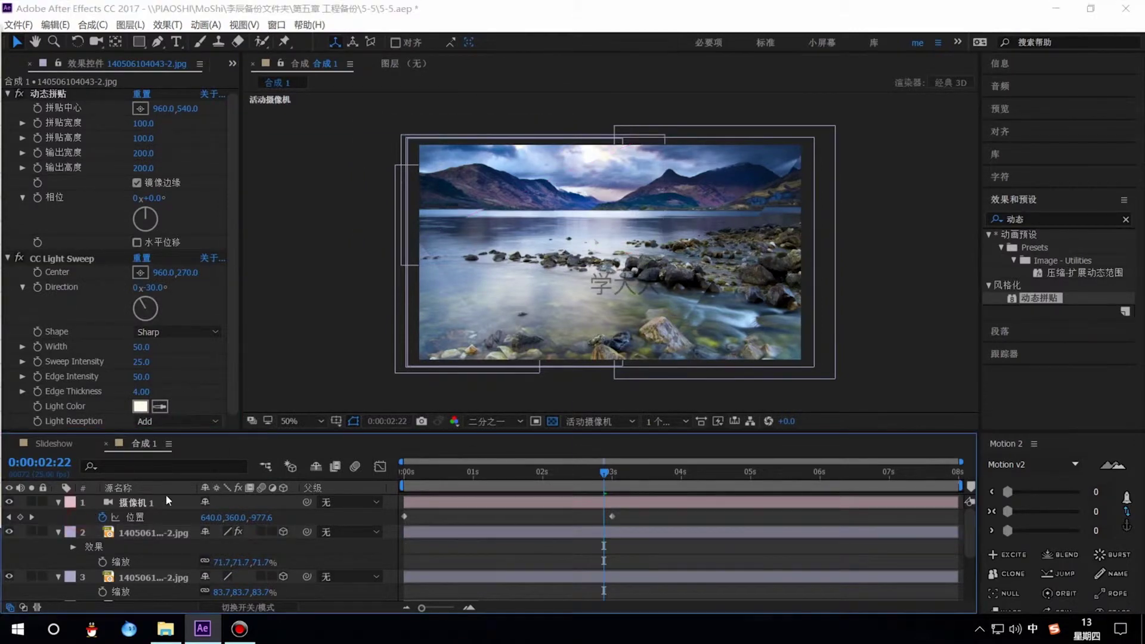
key("ctrl+y")
left_click(443, 440)
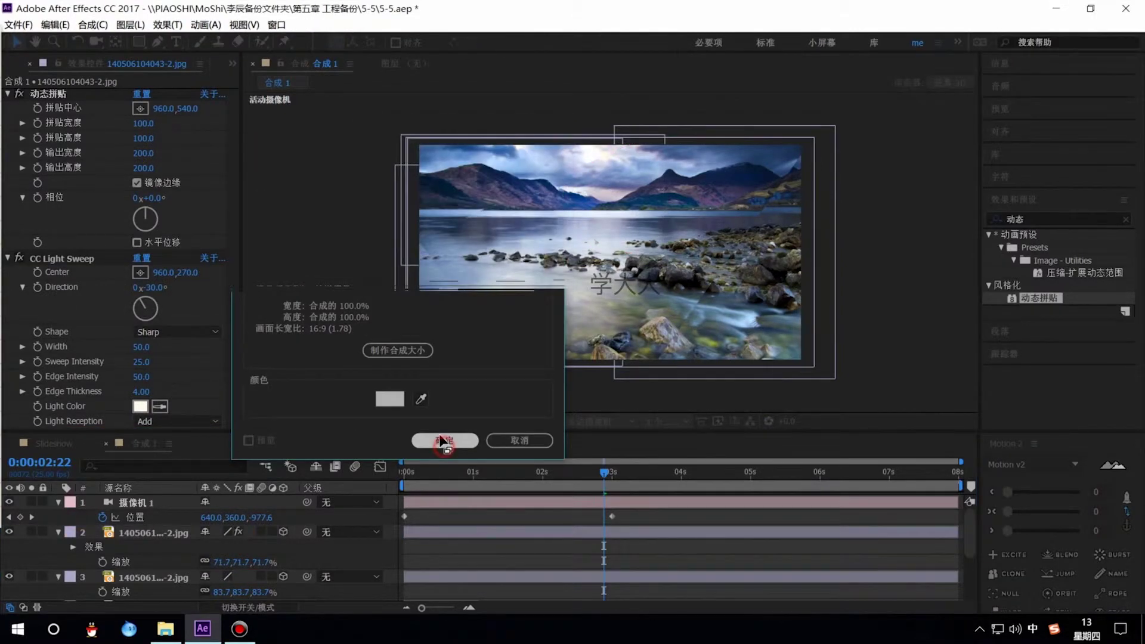
key("ctrl+alt+shift+e")
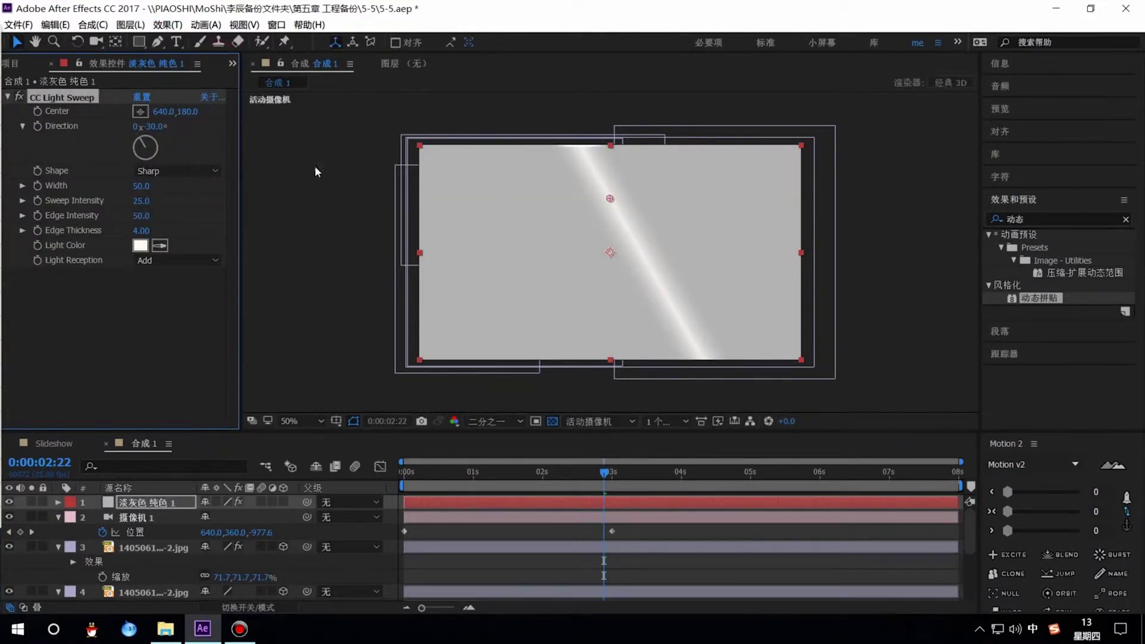
left_click(141, 113)
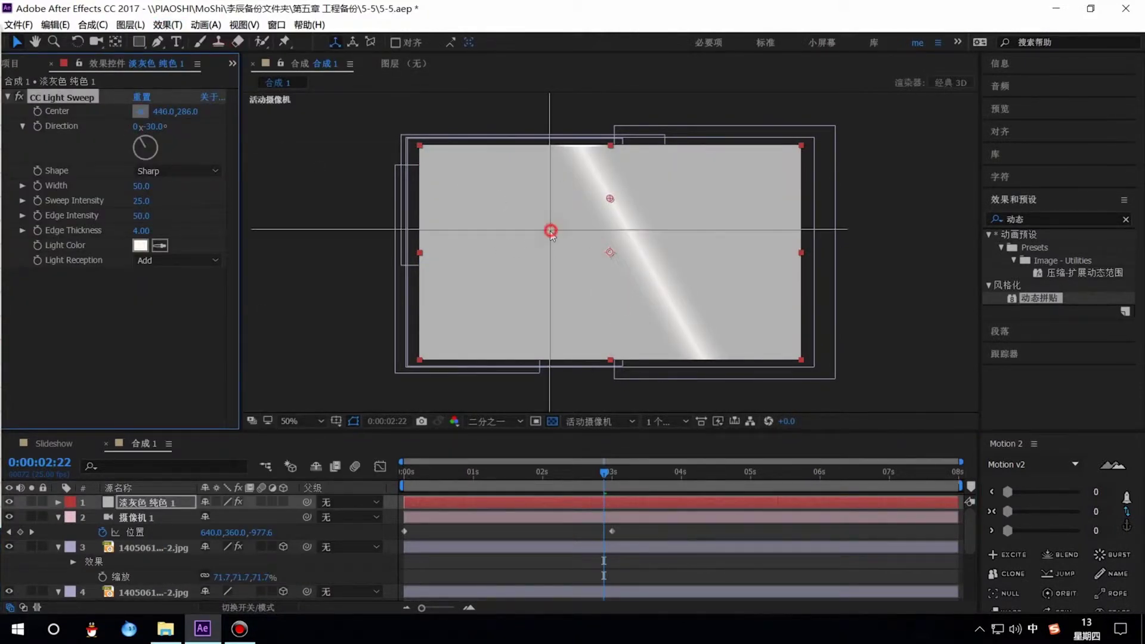
left_click(601, 241)
left_click_drag(578, 245, 567, 245)
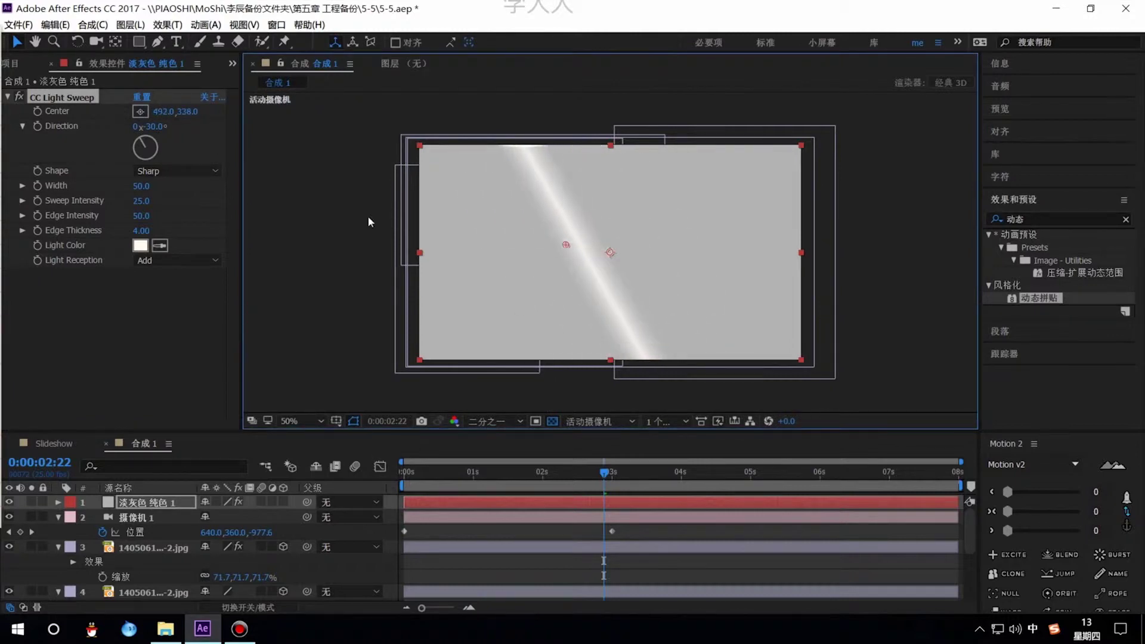
left_click_drag(144, 149, 155, 145)
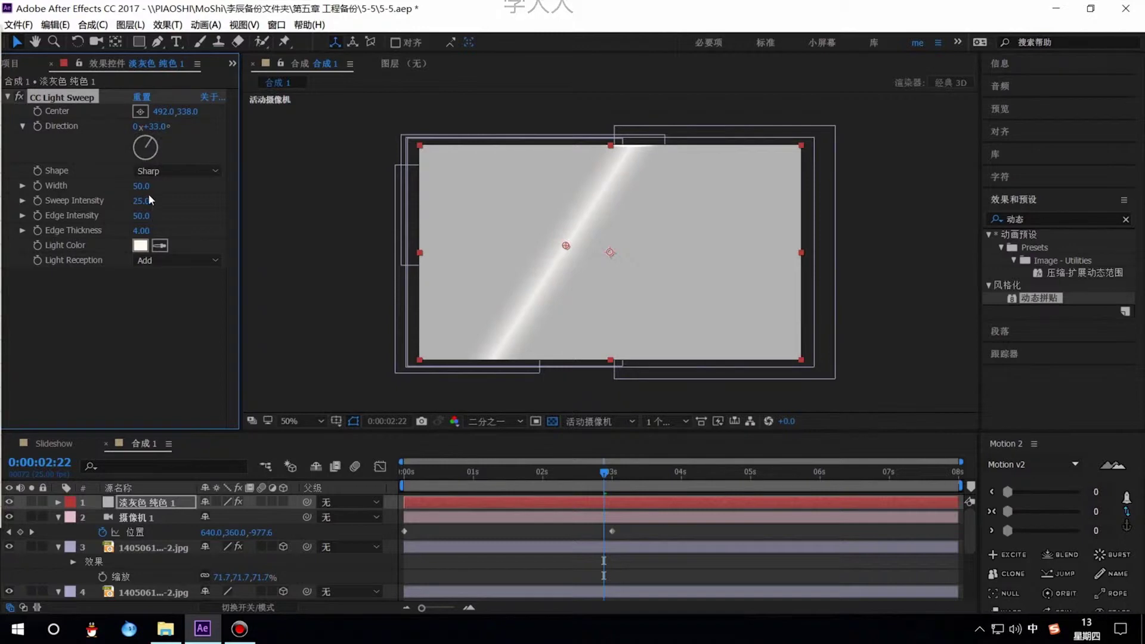
mouse_move(142, 186)
left_mouse_down()
mouse_move(176, 192)
mouse_move(169, 209)
left_mouse_up()
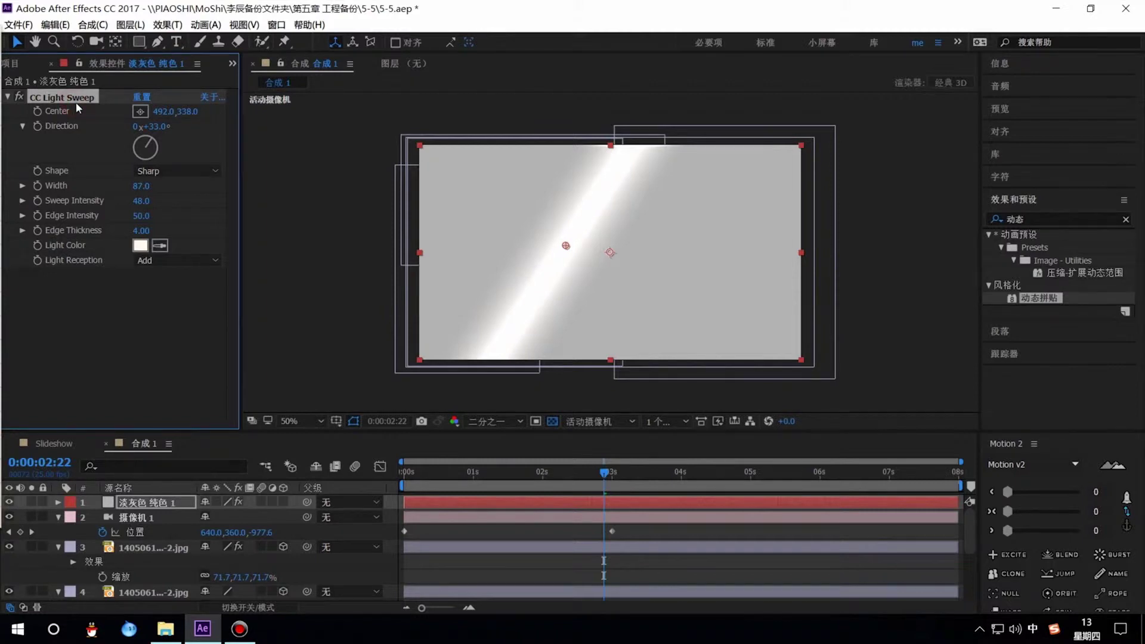
key("Delete")
Step: Rotate the photo's light sweep and place its centre at 491.4,307.1 in the viewer
left_click(153, 535)
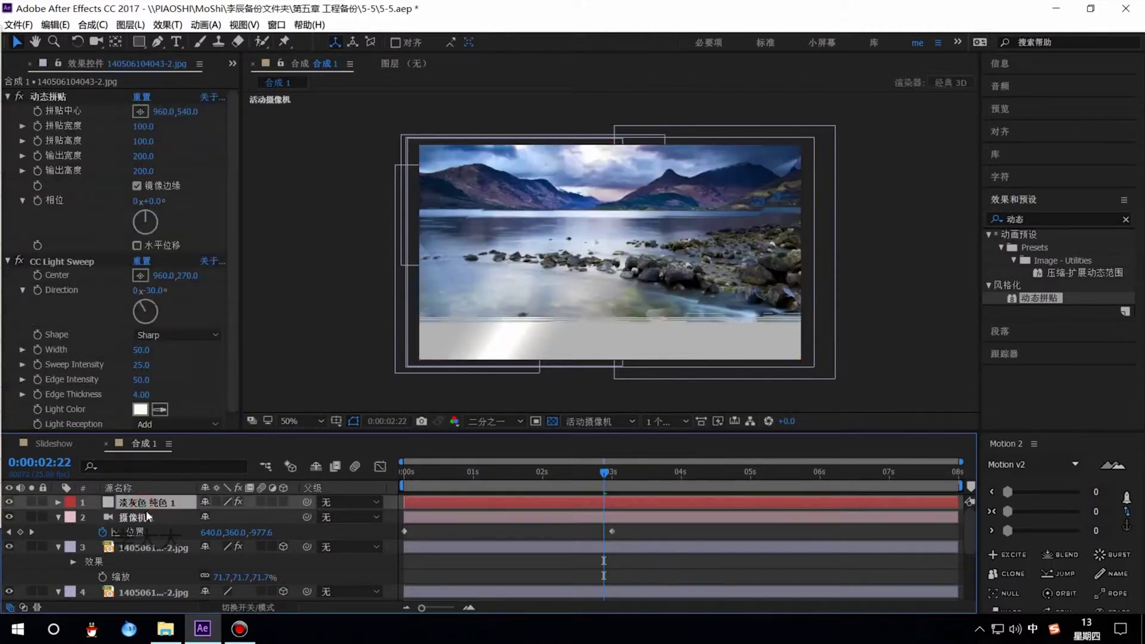
left_click(152, 534)
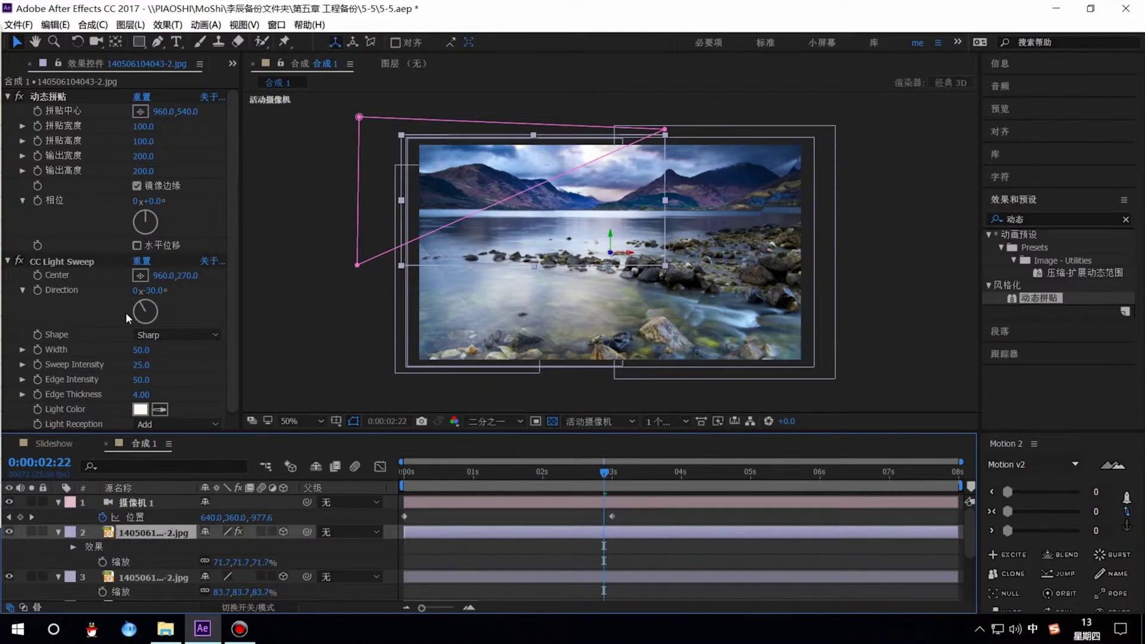
left_click_drag(144, 310, 147, 309)
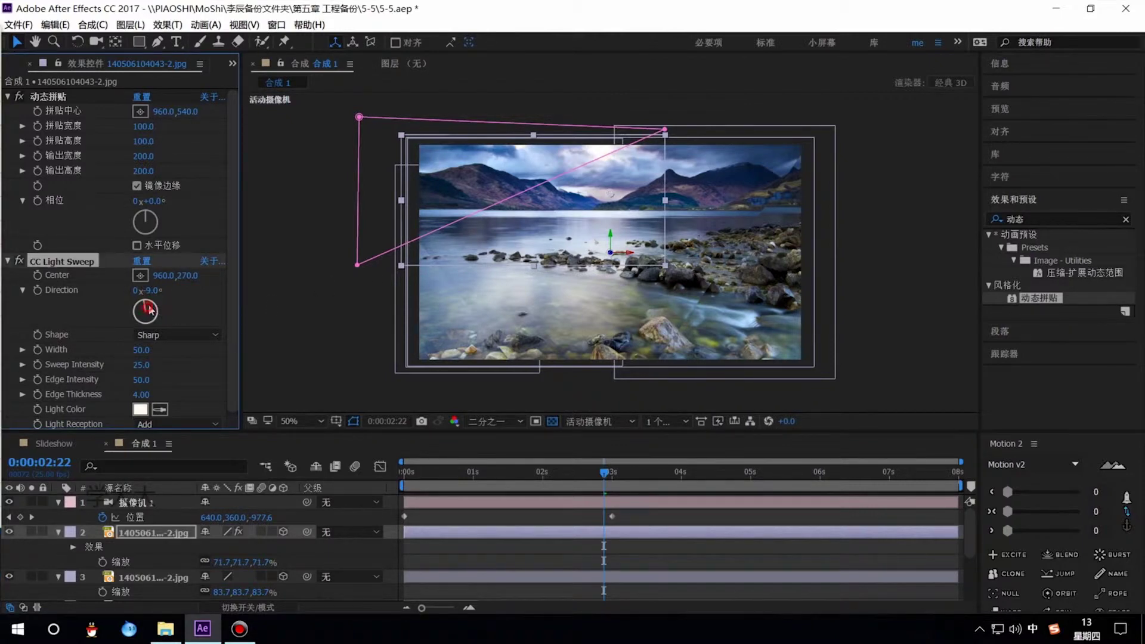
left_click_drag(149, 307, 156, 307)
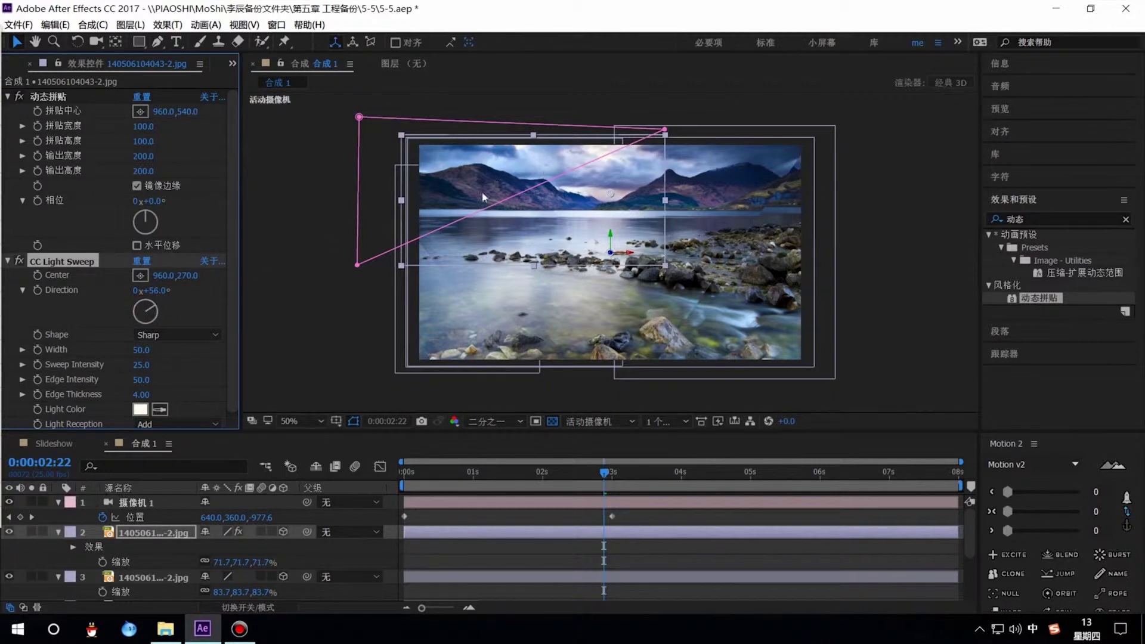
left_click(140, 275)
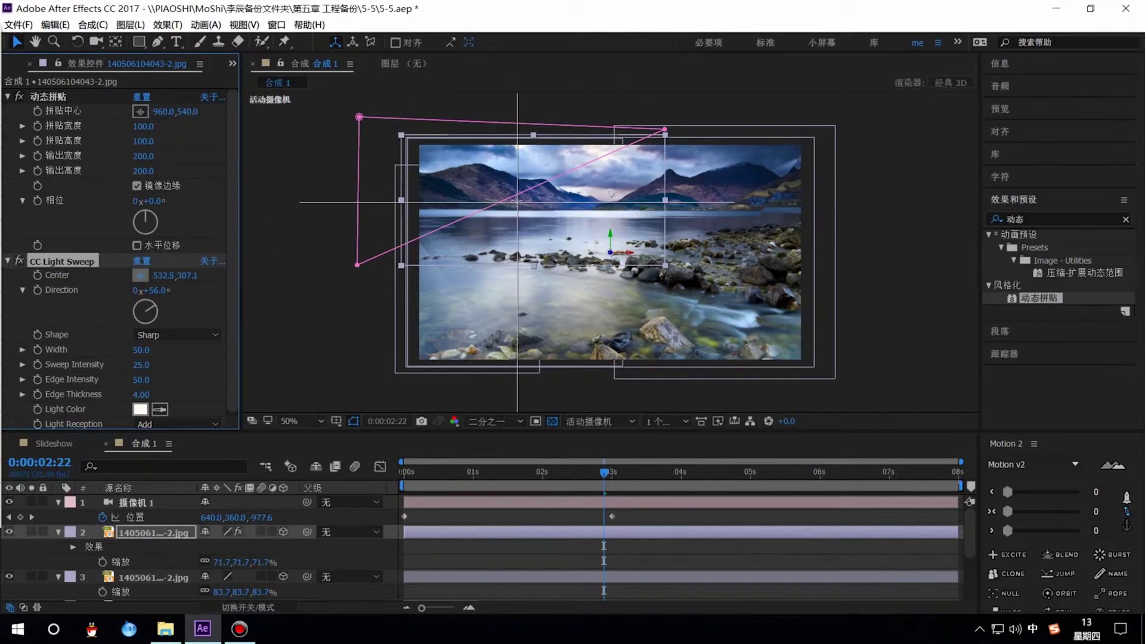
left_click(509, 206)
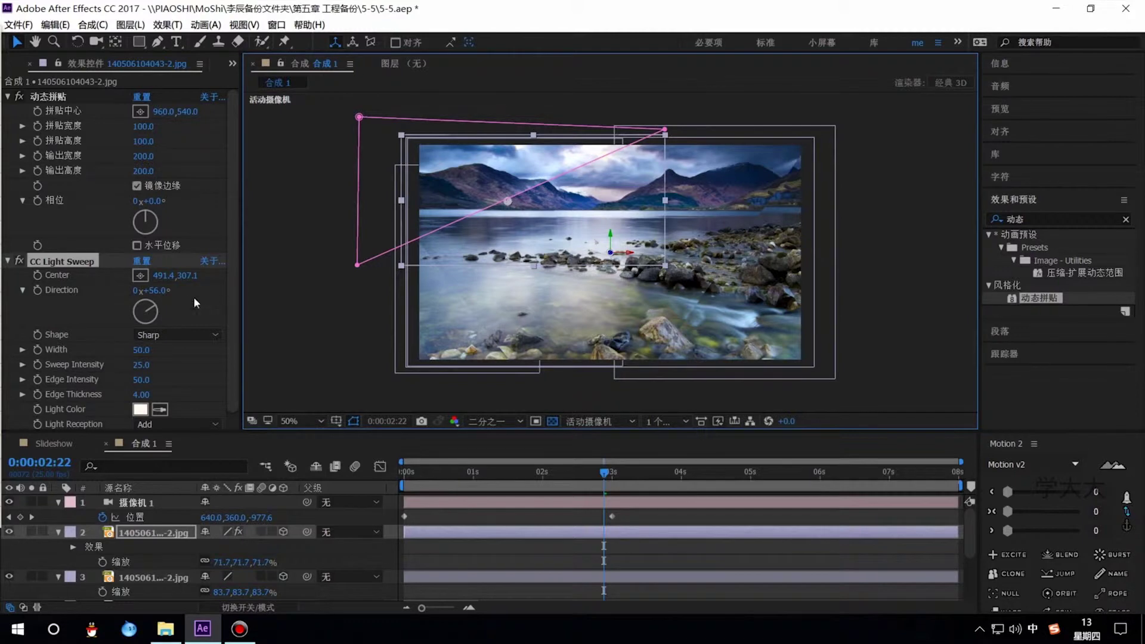
Step: Make the sweep Smooth with width 42, intensity 43 and direction 66°
left_click(161, 336)
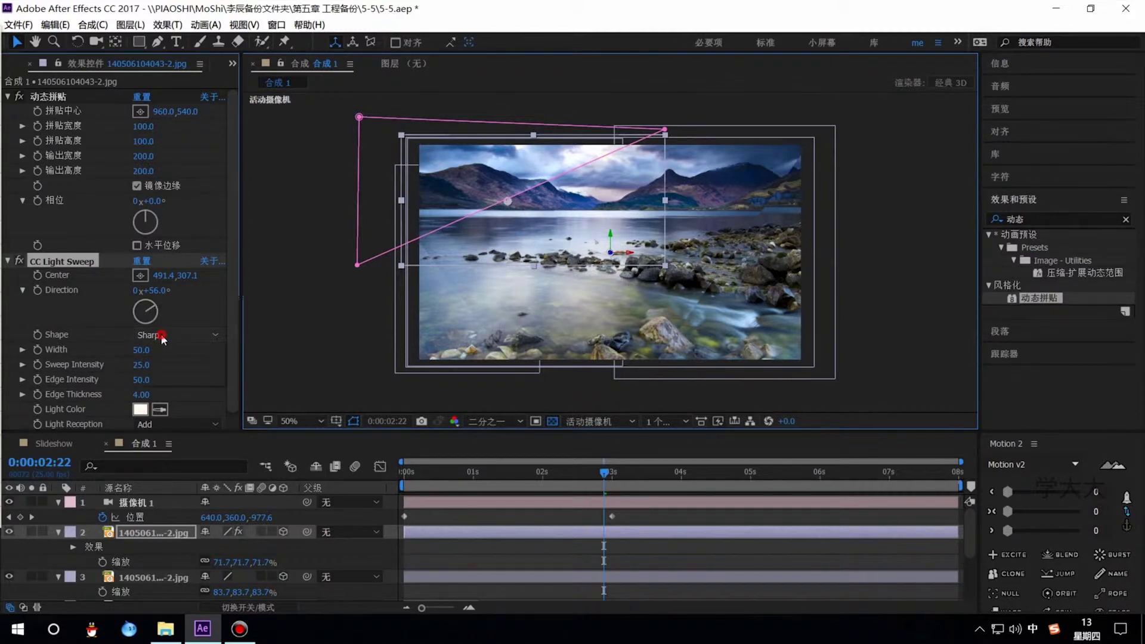
left_click(168, 364)
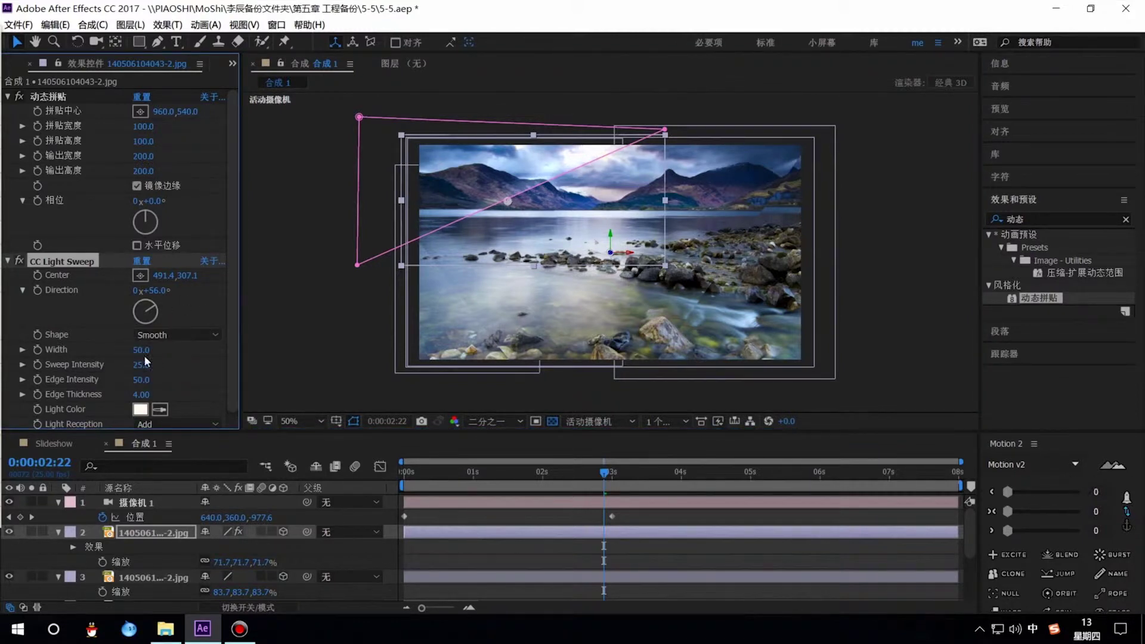
left_click_drag(141, 351, 169, 344)
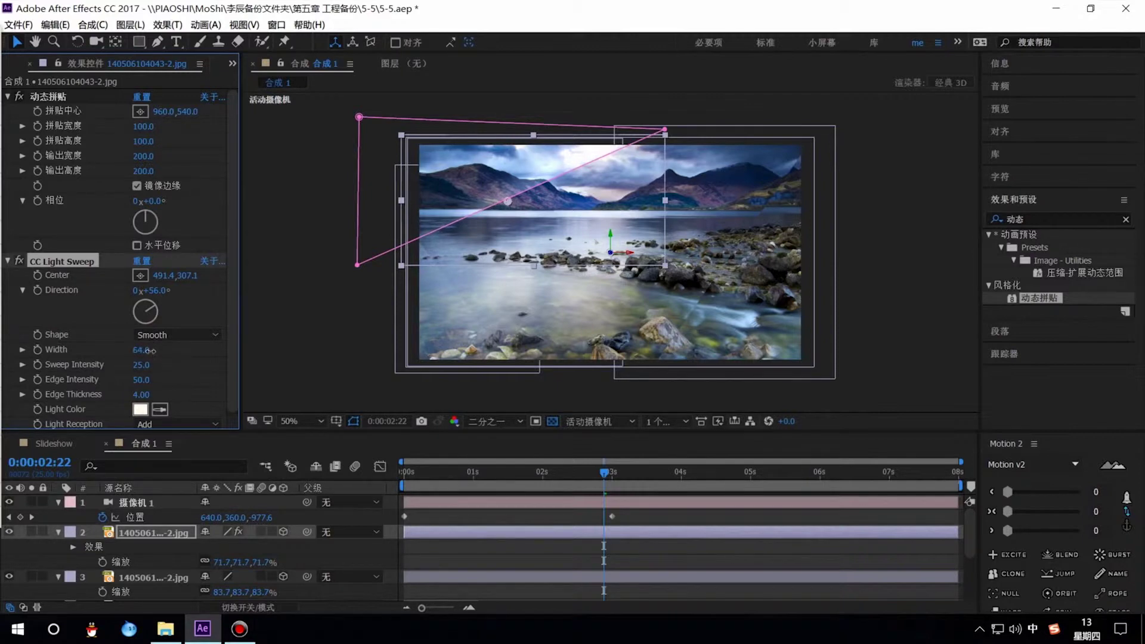
key("period")
left_click_drag(418, 170, 495, 286)
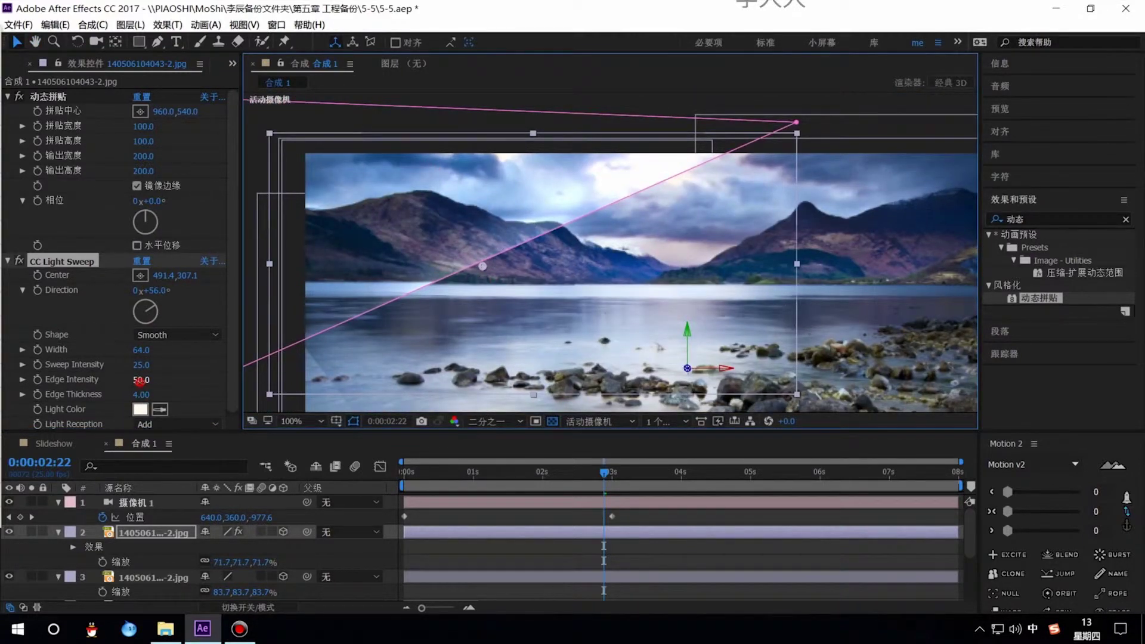
left_click(140, 382)
left_click_drag(141, 365, 165, 365)
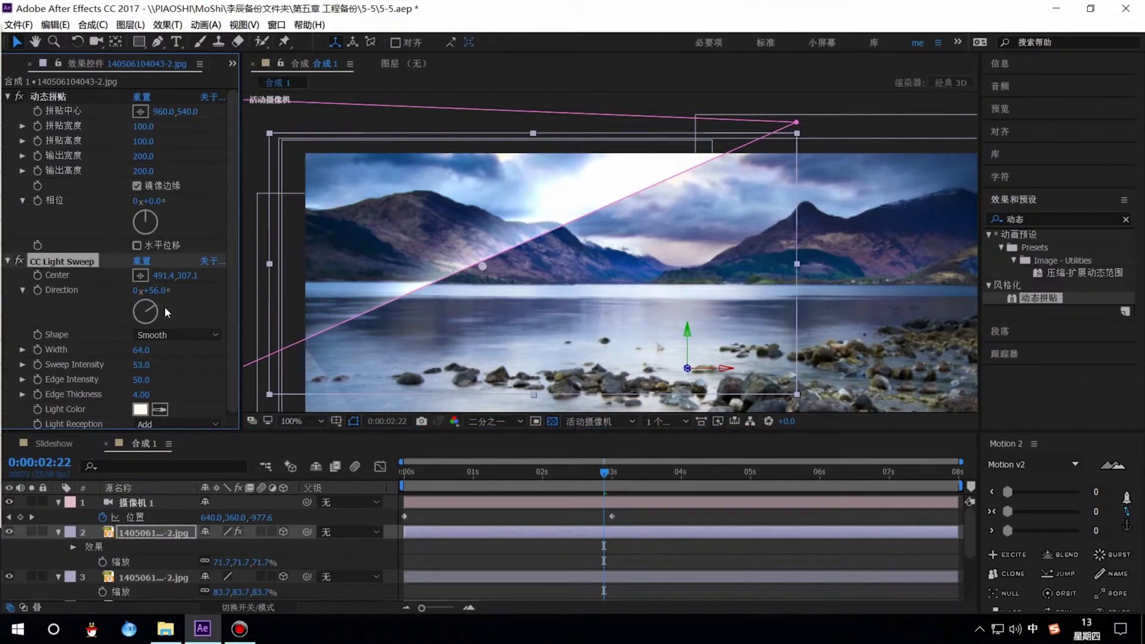
left_click_drag(156, 305, 155, 306)
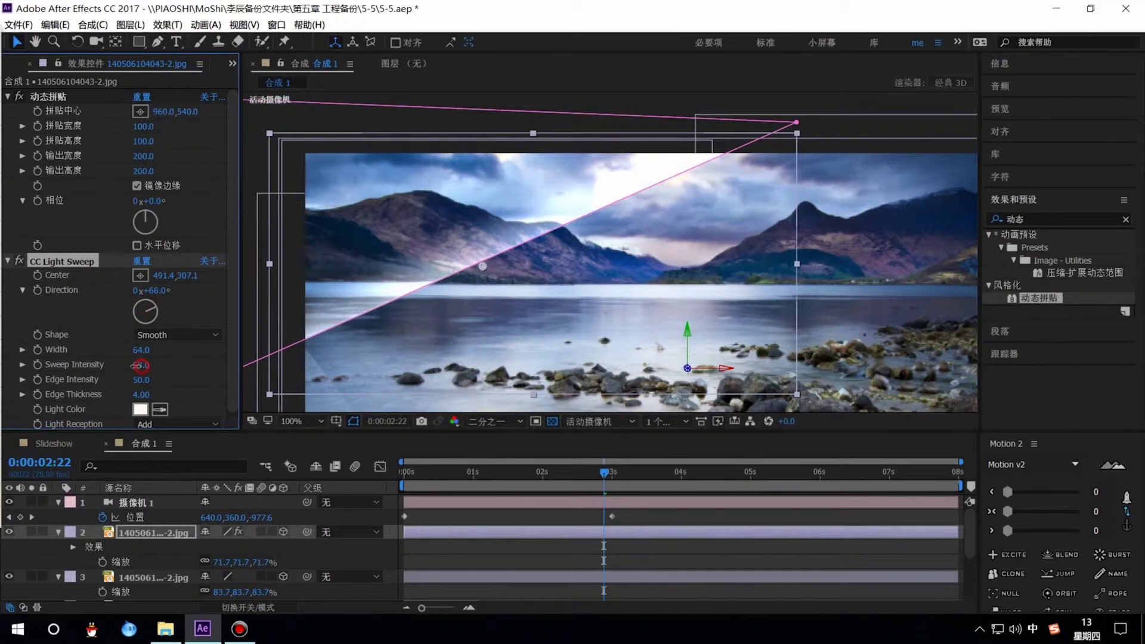
left_click_drag(141, 365, 127, 353)
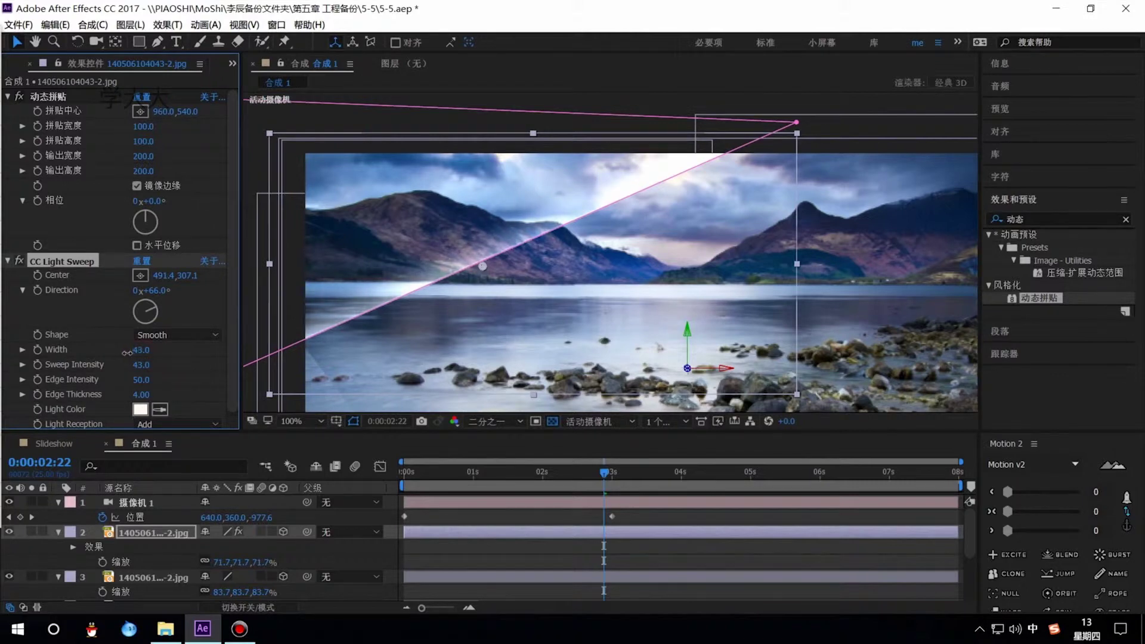
scroll(501, 260, "down", 2)
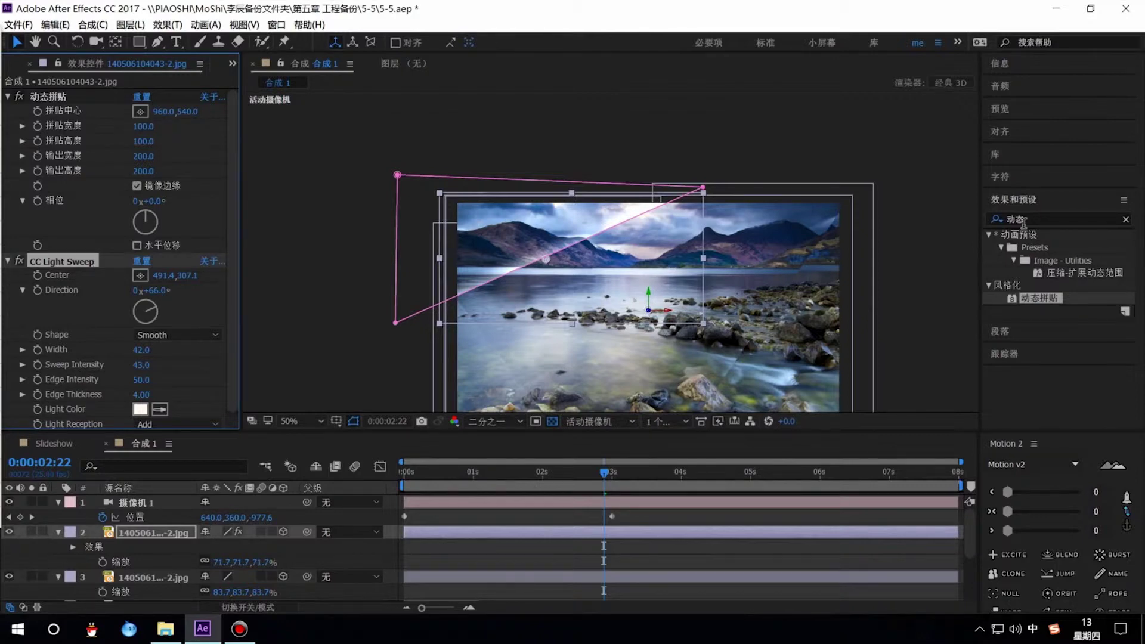
Step: Search Effects & Presets for 投影 and apply Drop Shadow to photo layer 2
left_click(988, 220)
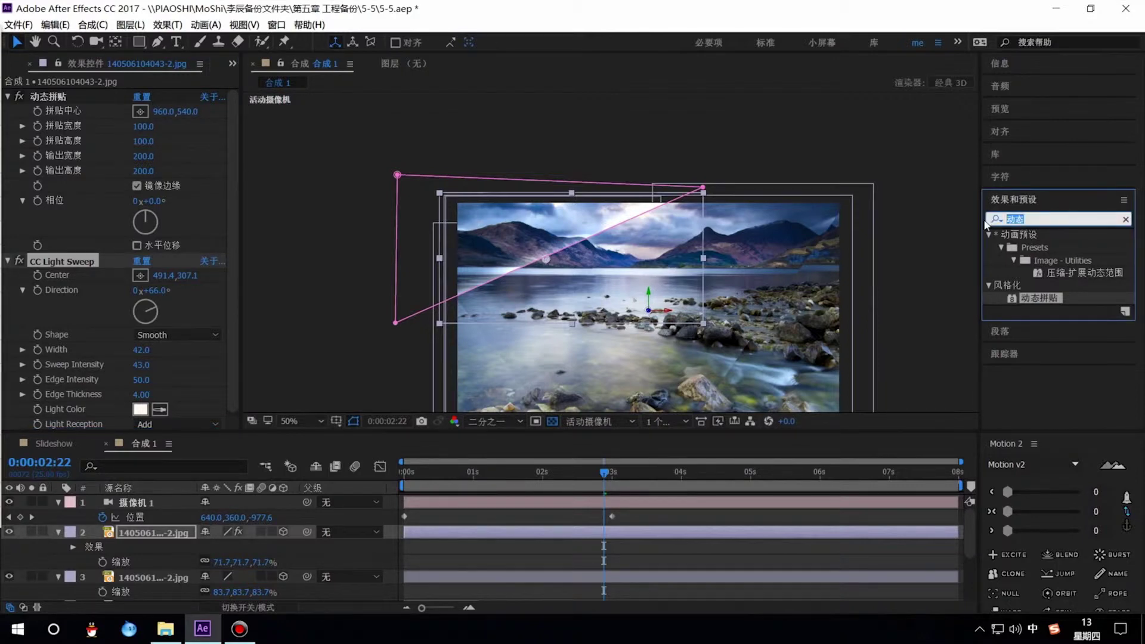
type("touying")
key("space")
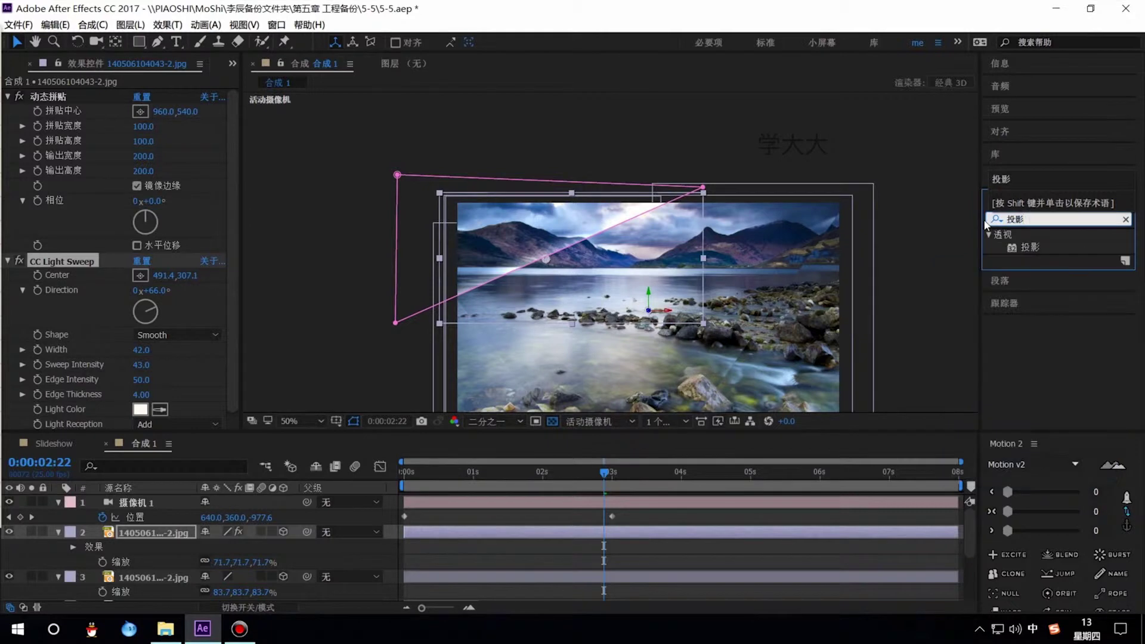
left_click_drag(1023, 246, 152, 533)
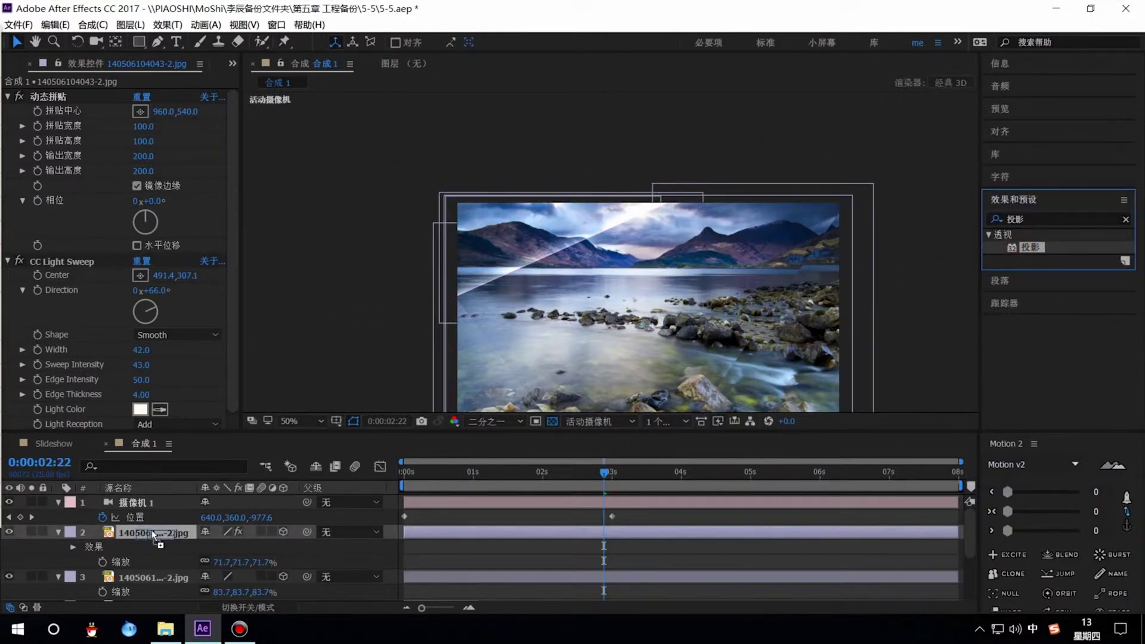
left_click_drag(151, 530, 152, 530)
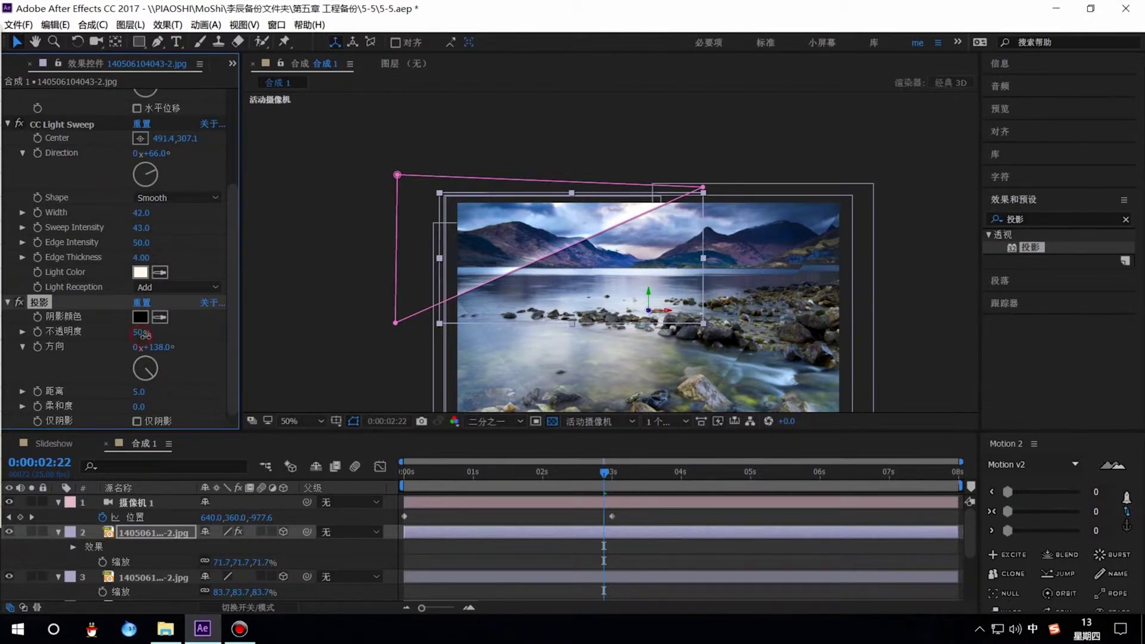
Step: Set the drop shadow to 45% opacity, distance 16 and softness 46
left_click_drag(143, 334, 189, 343)
mouse_move(140, 395)
left_mouse_down()
mouse_move(155, 389)
mouse_move(143, 391)
left_mouse_up()
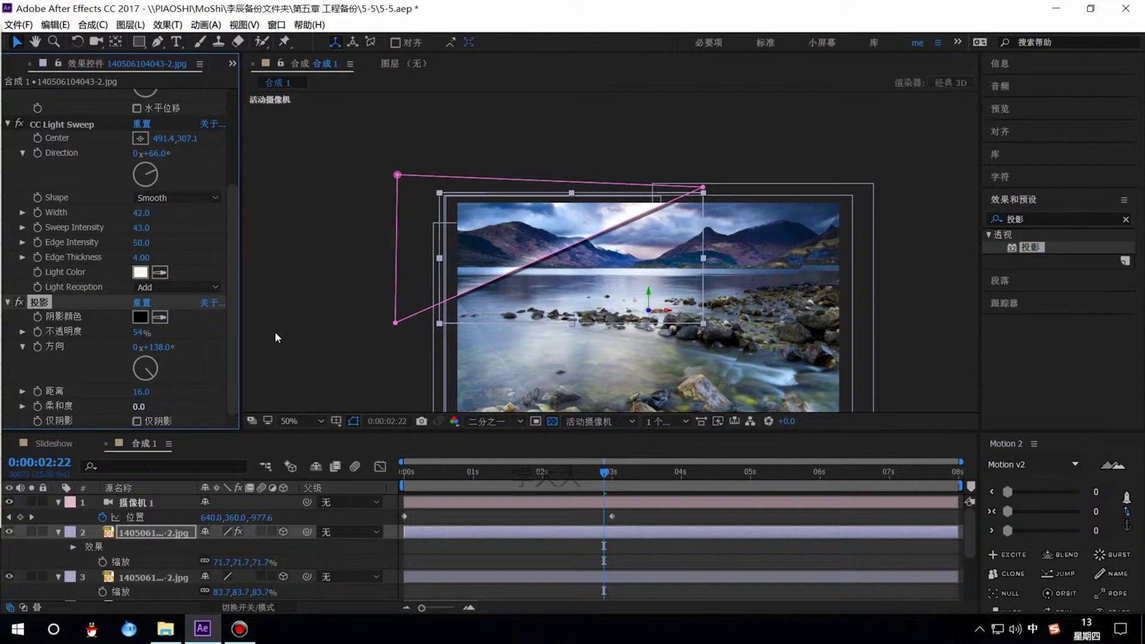
key("period")
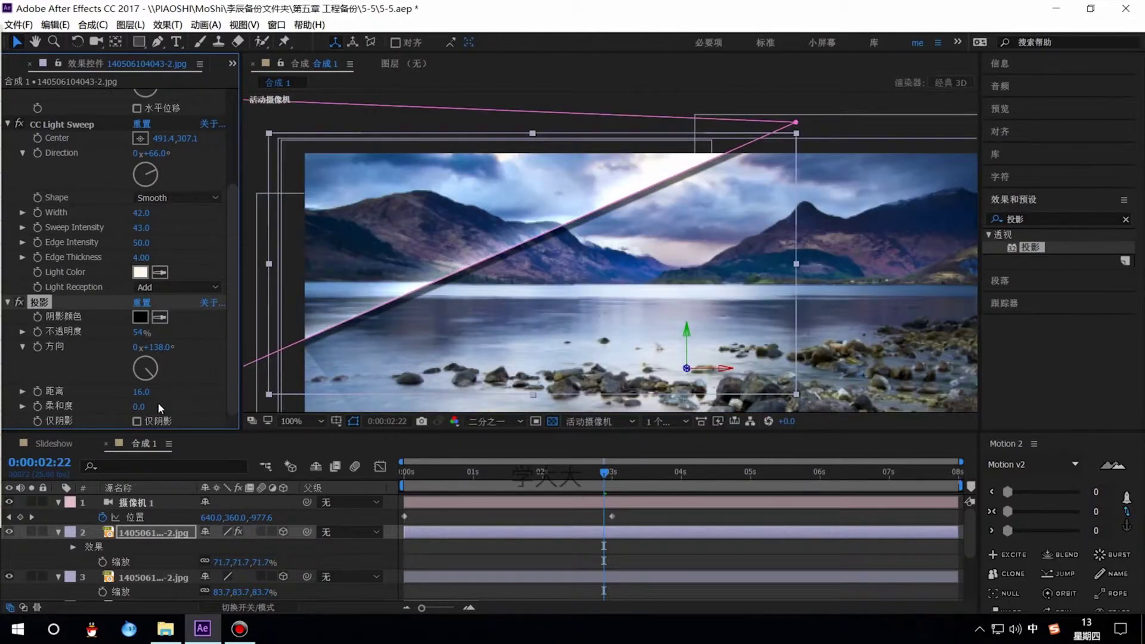
left_click_drag(138, 406, 182, 408)
left_click_drag(138, 332, 131, 334)
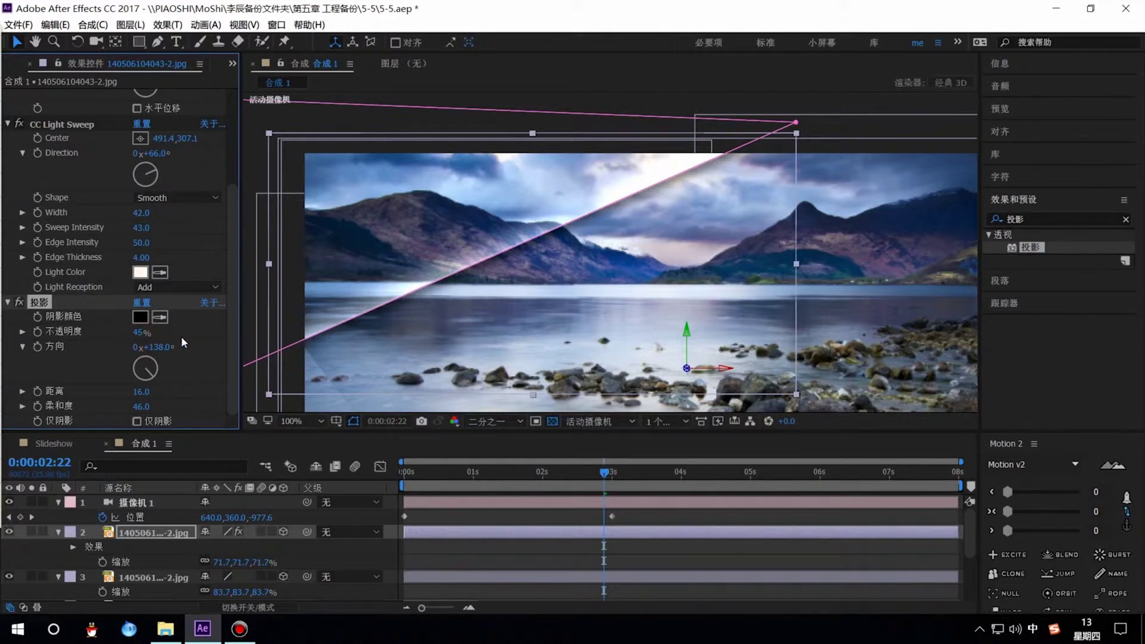
key("comma")
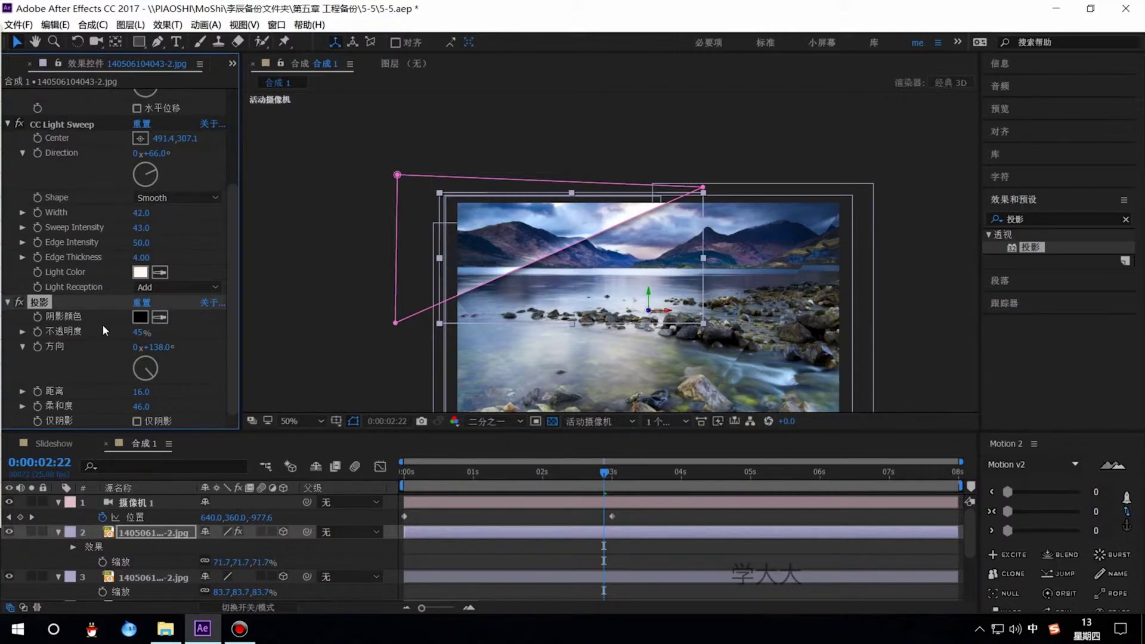
scroll(77, 283, "up", 5)
Step: Select layer 2's Motion Tile, CC Light Sweep and Drop Shadow effects for copying
left_click(8, 96)
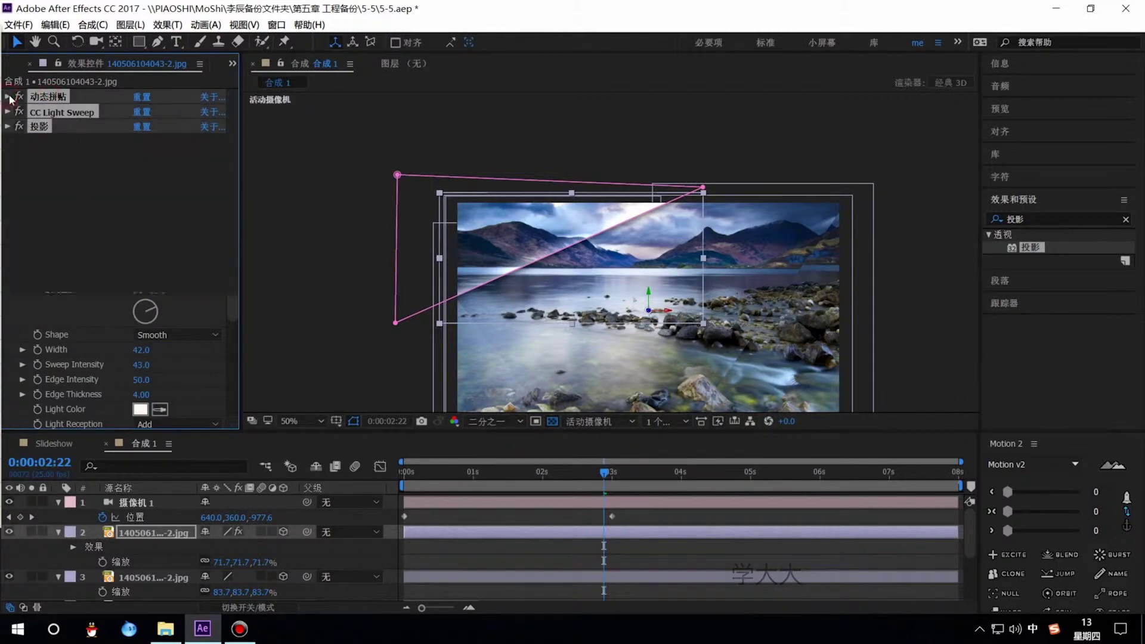
left_click(7, 111)
left_click(63, 97)
left_click(72, 126, "shift")
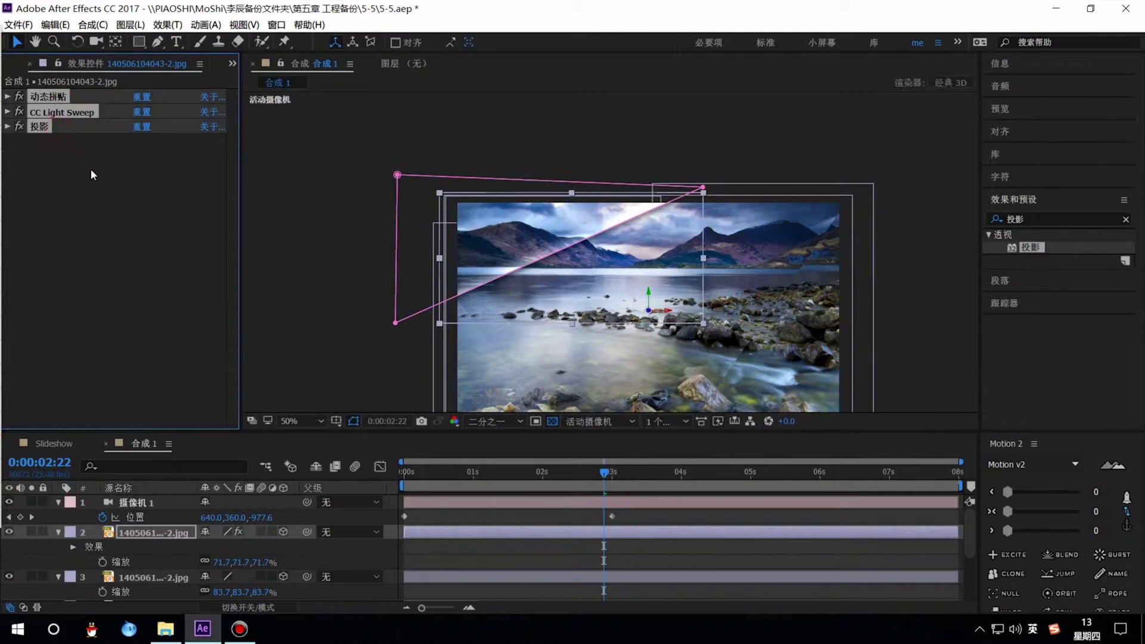
Step: Paste the three effects onto photo layers 3–6, then select layer 3 alone
left_click(58, 533)
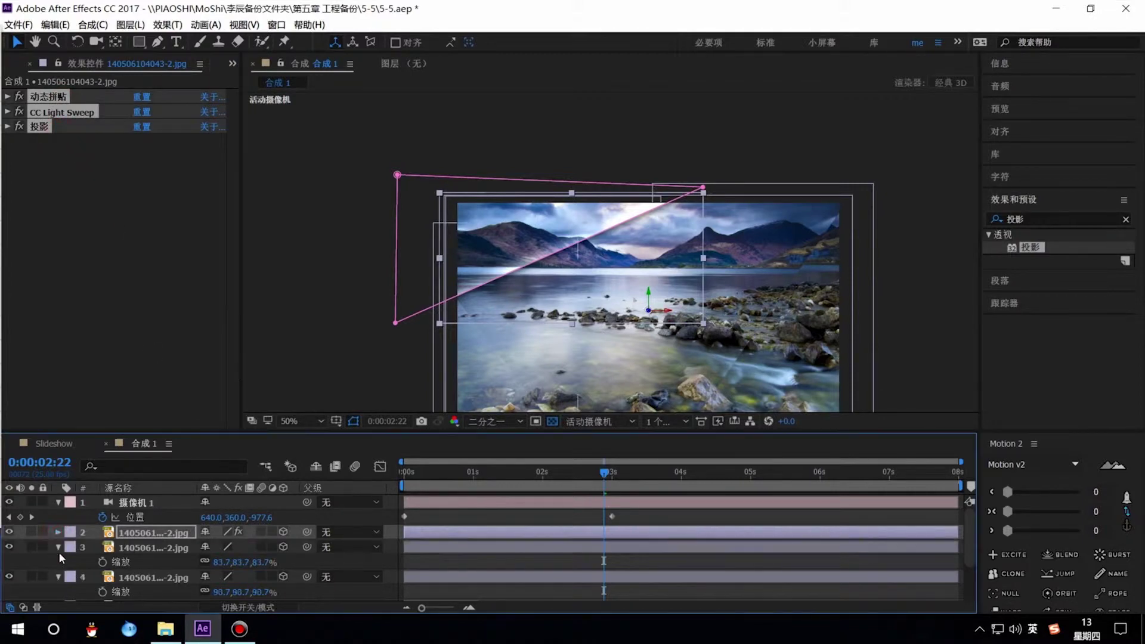
left_click(58, 547)
left_click(58, 562)
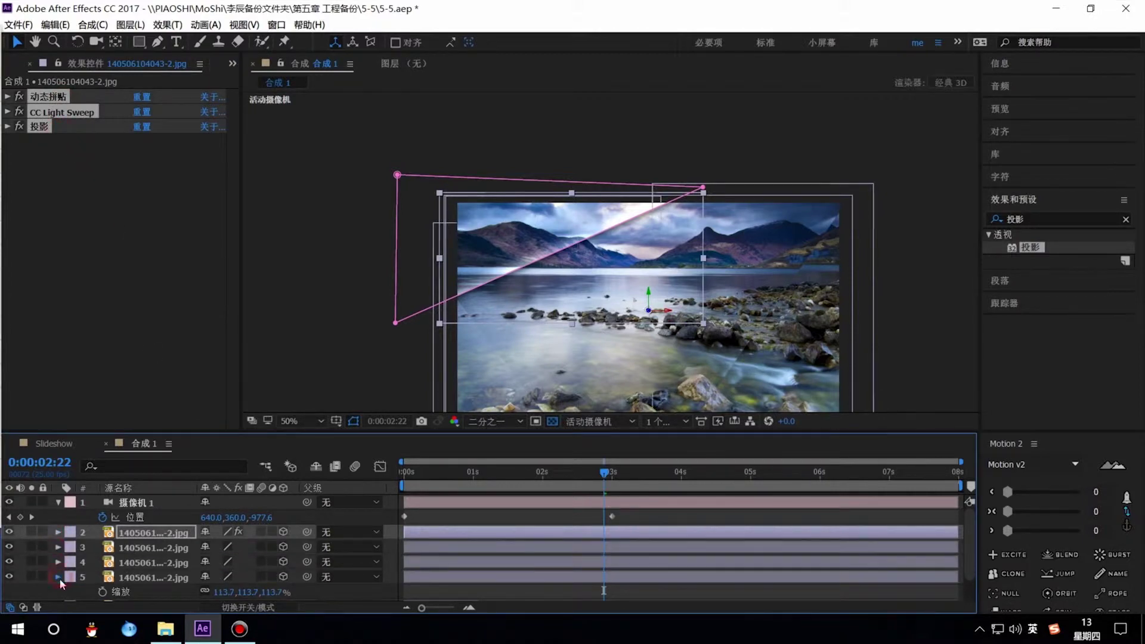
left_click(59, 578)
left_click(130, 555)
left_click(139, 592, "shift")
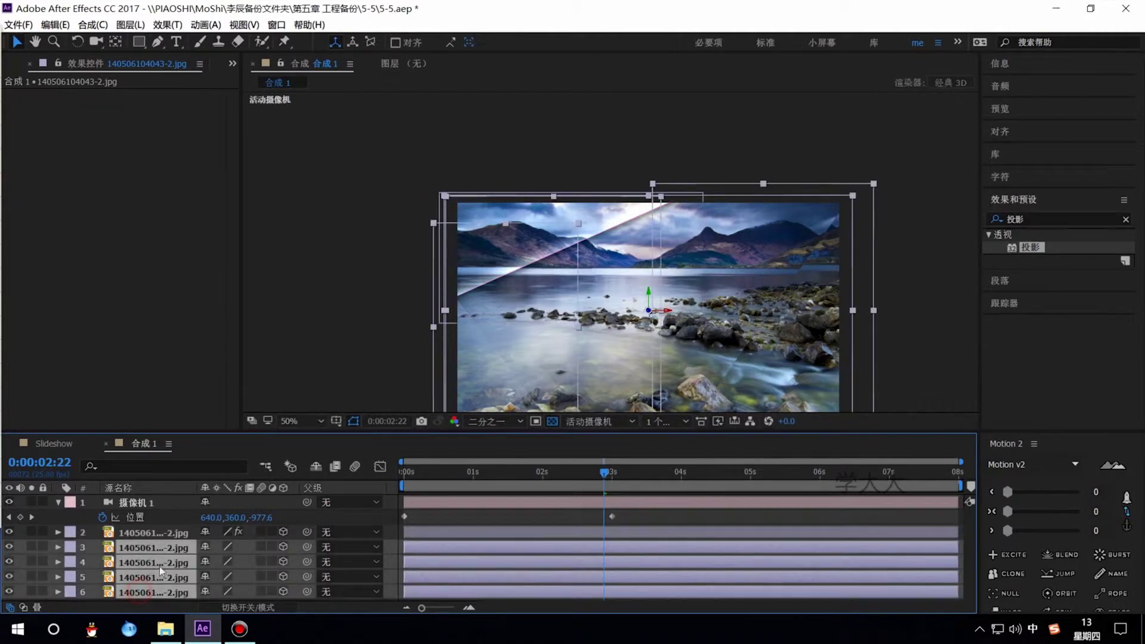
key("ctrl+v")
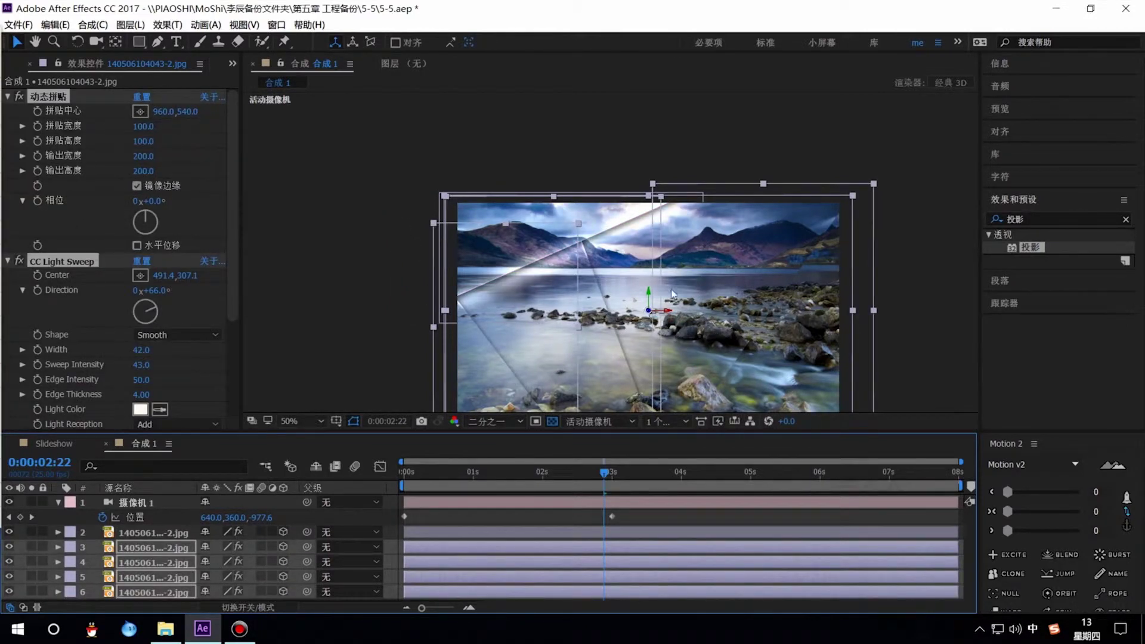
left_click(7, 96, "ctrl")
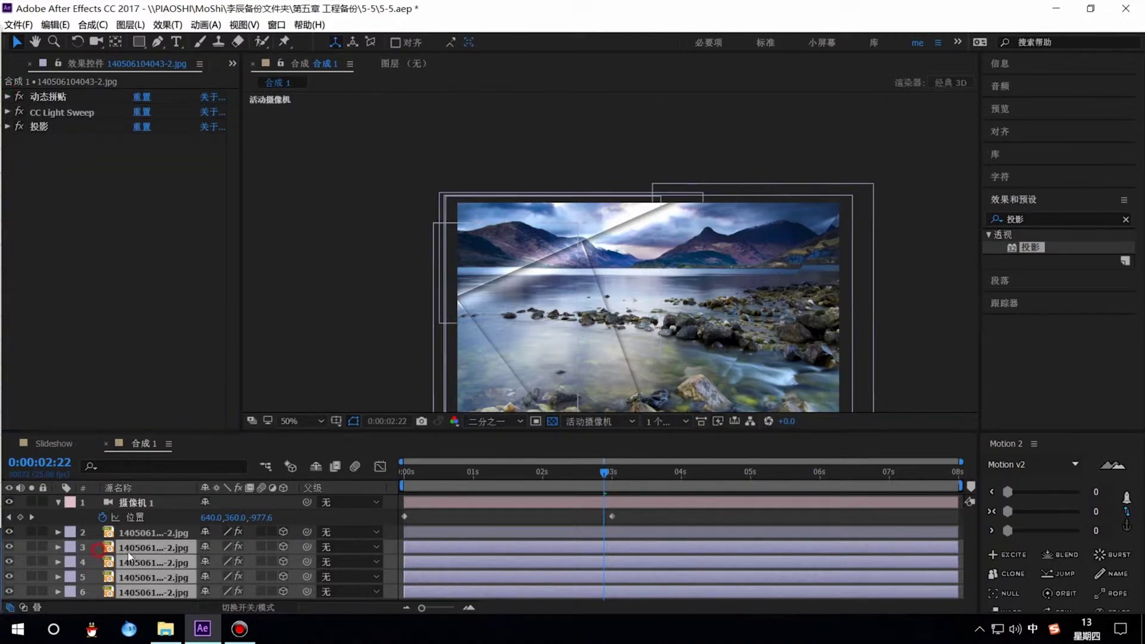
left_click(161, 546)
left_click(171, 548)
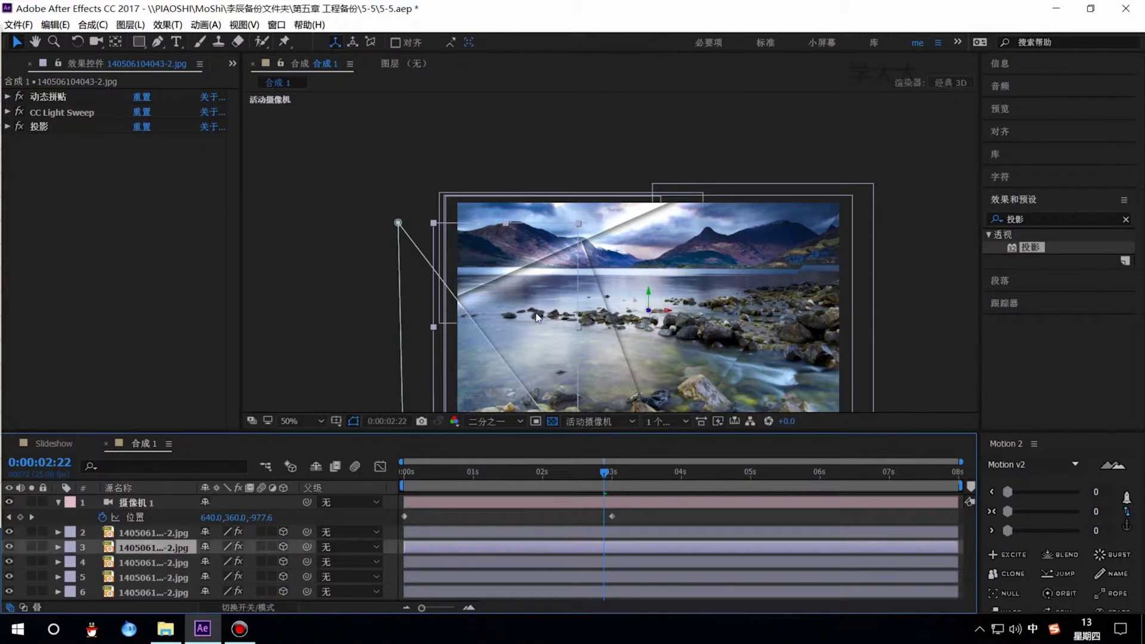
Step: Rotate layer 3's CC Light Sweep direction to 144°
key("period")
mouse_move(398, 242)
left_mouse_down()
mouse_move(500, 182)
mouse_move(541, 96)
left_mouse_up()
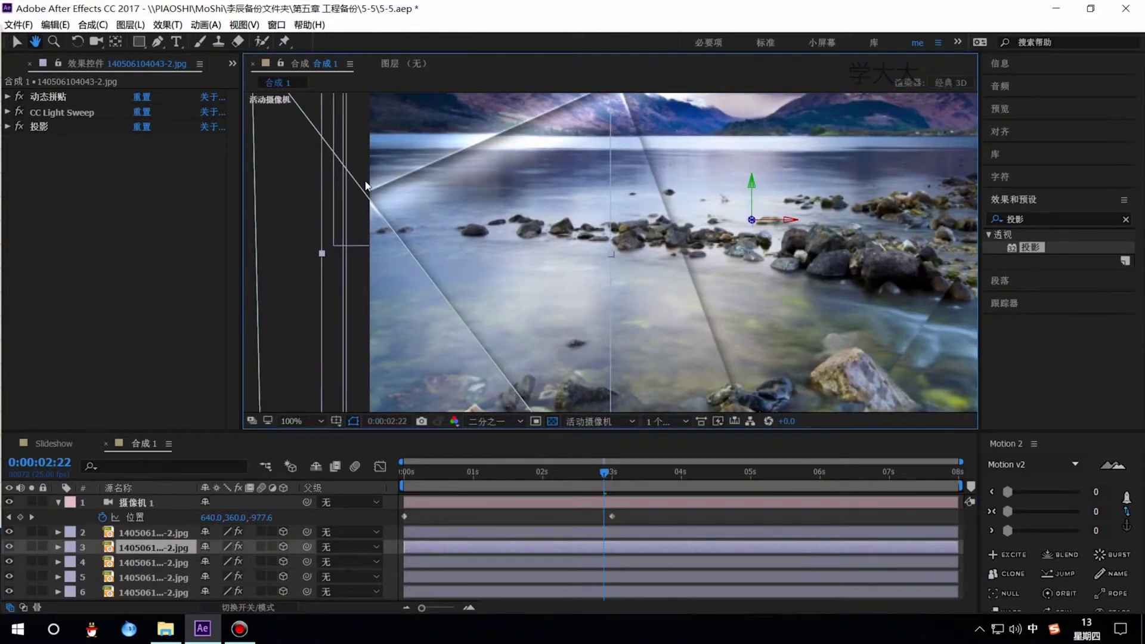
key("v")
left_click_drag(494, 291, 498, 278)
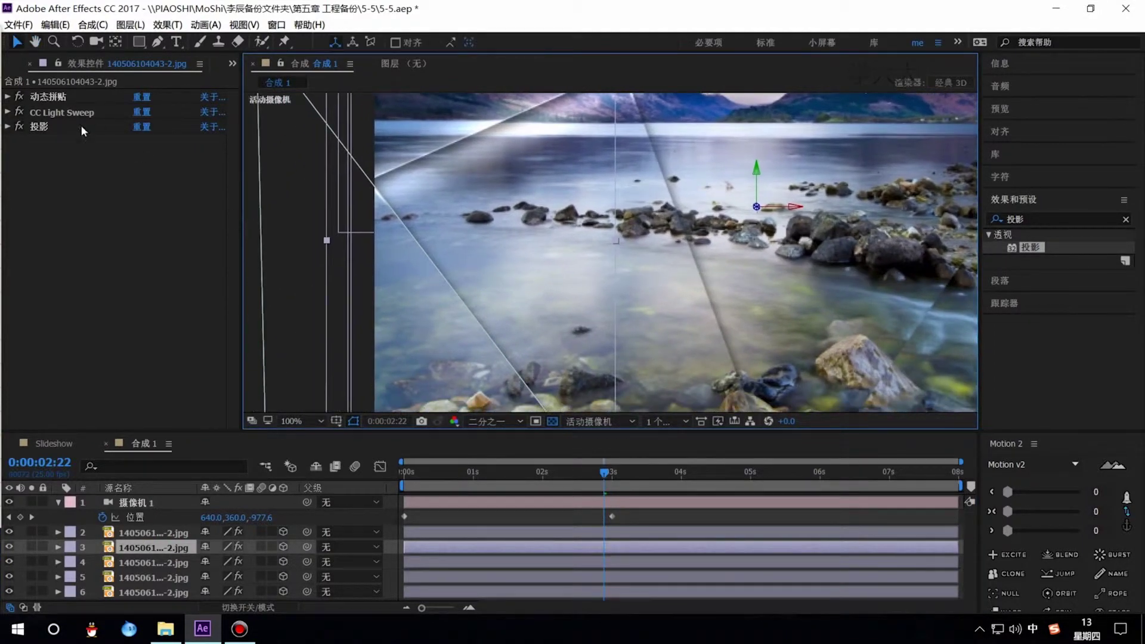
left_click(12, 114)
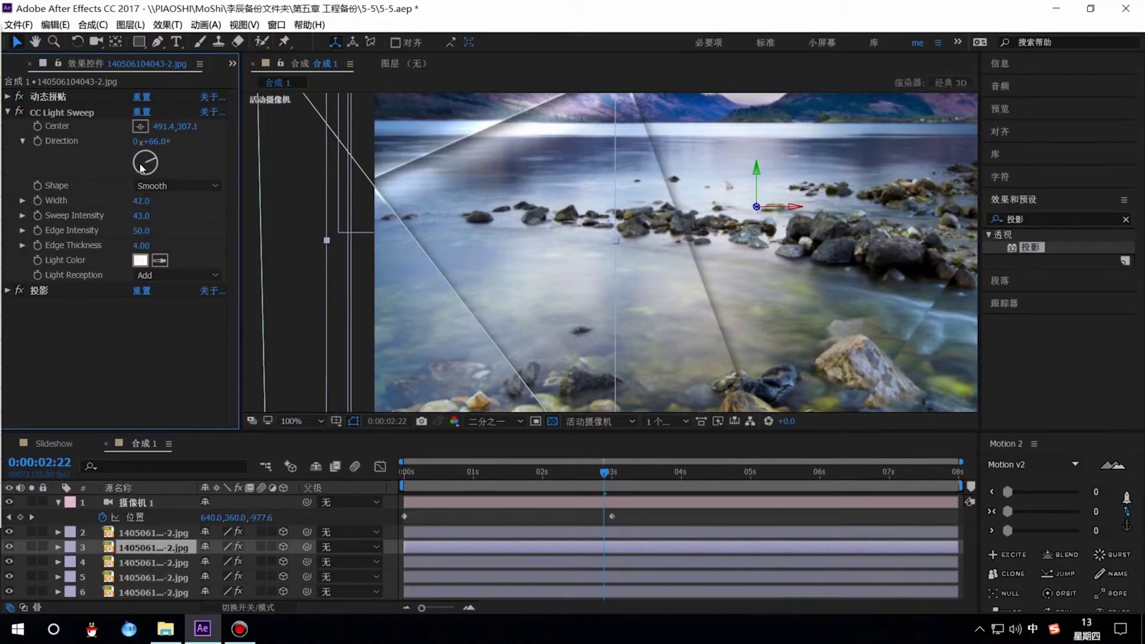
left_click_drag(141, 168, 154, 177)
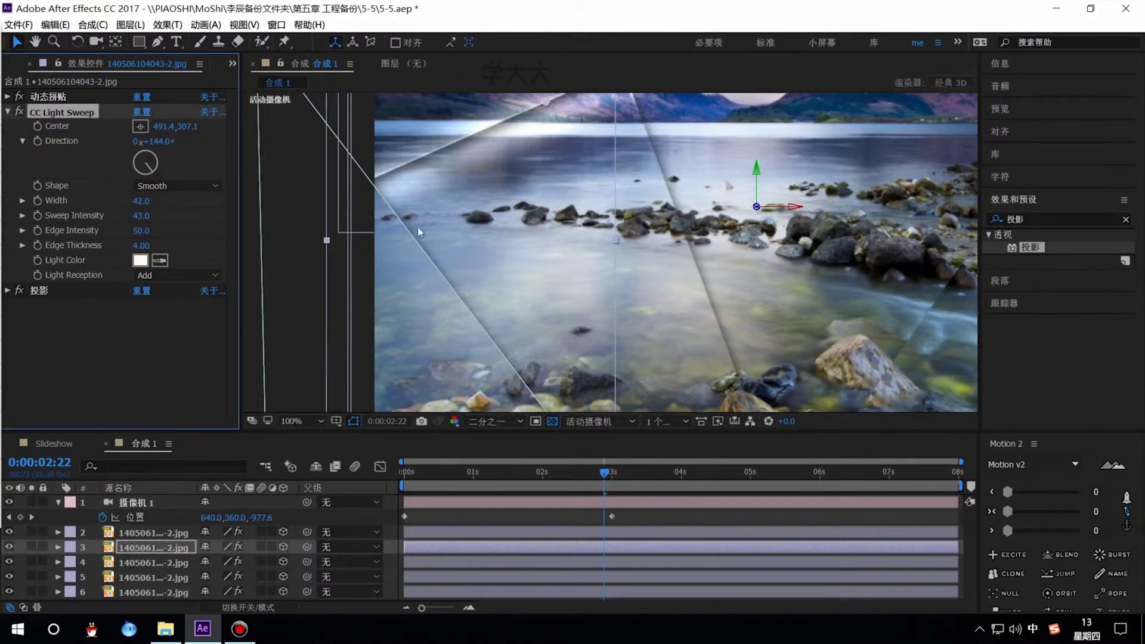
Step: Centre the light sweep at 315.3,719.8 and turn the drop shadow direction to 54°
left_click(141, 126)
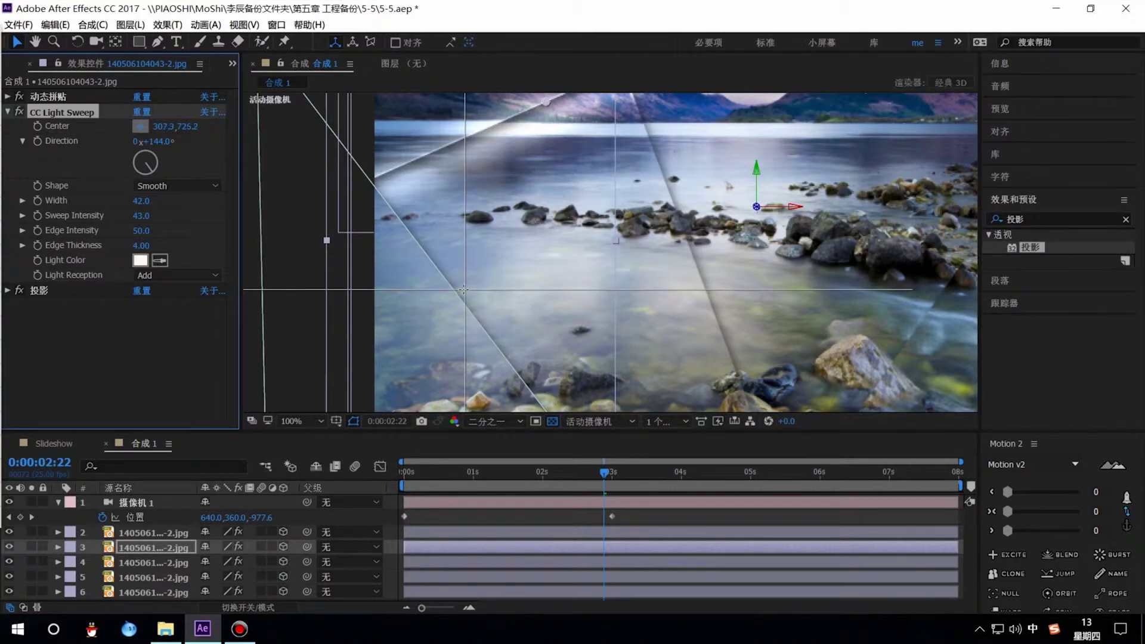
left_click(463, 289)
left_click_drag(463, 289, 467, 288)
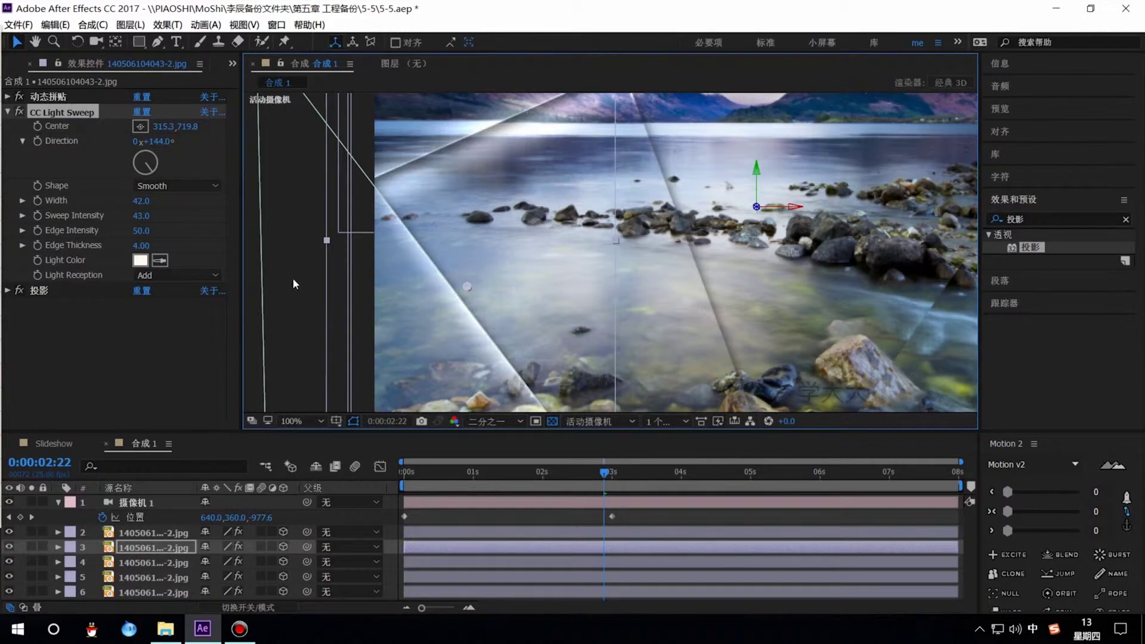
left_click(8, 291)
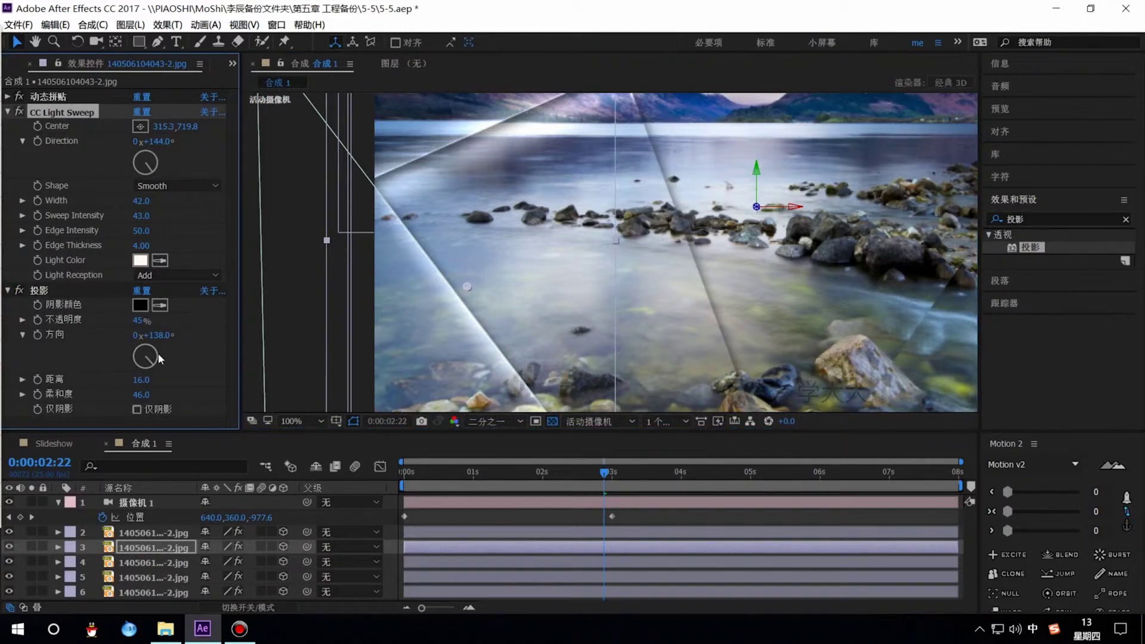
left_click_drag(157, 354, 158, 357)
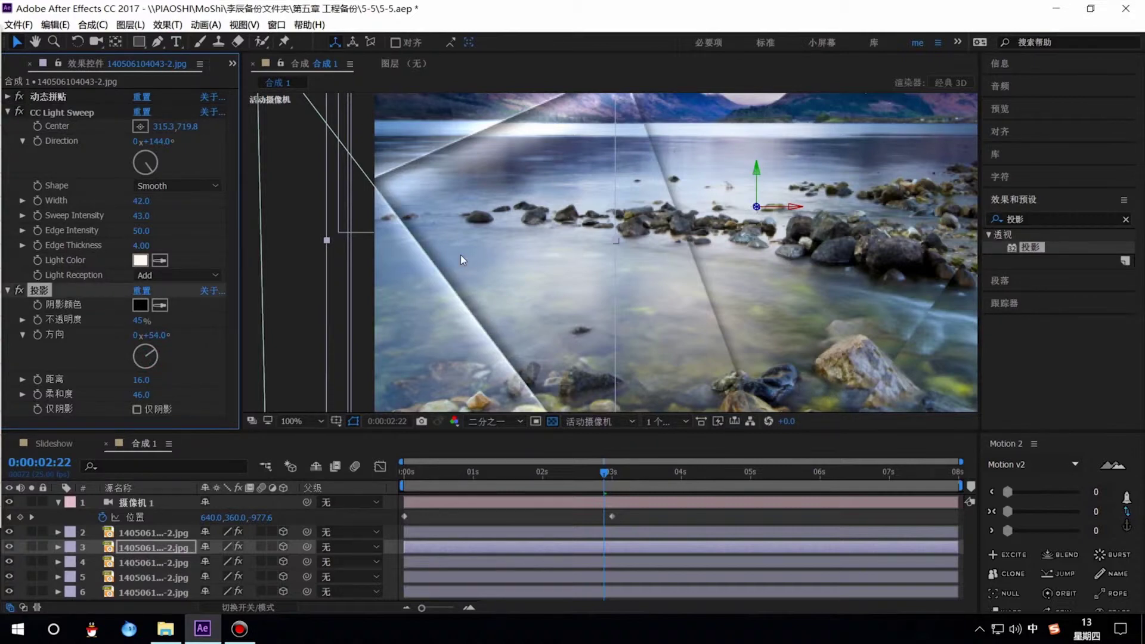
Step: On layer 4, centre the light sweep at 790.4,551.3 and angle it to -21°
key("ctrl+Down")
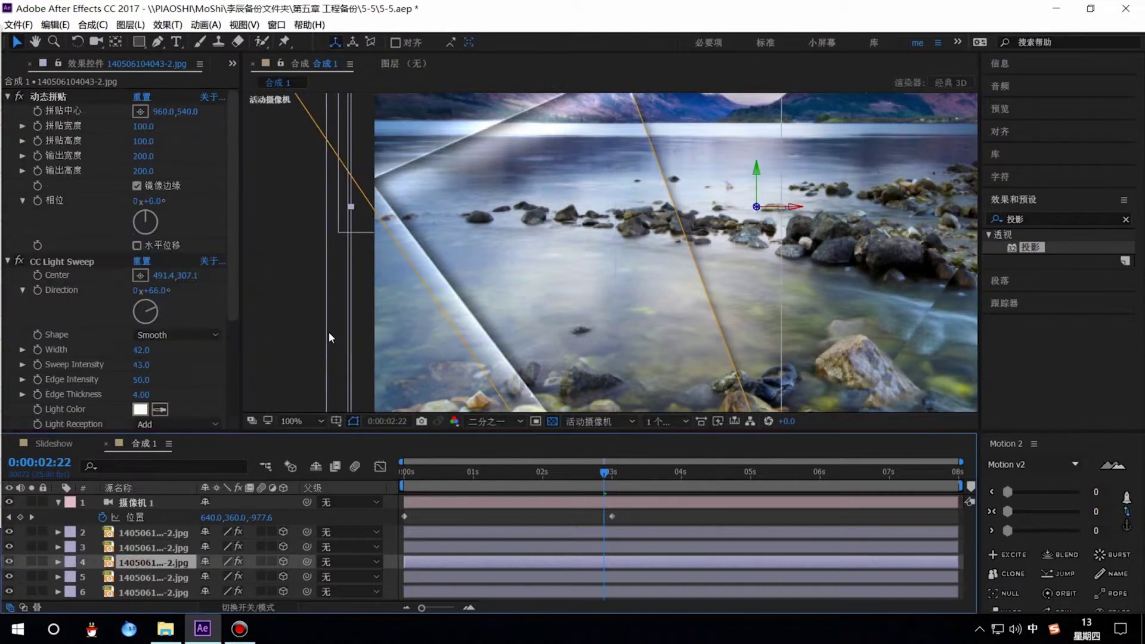
scroll(500, 306, "down", 2)
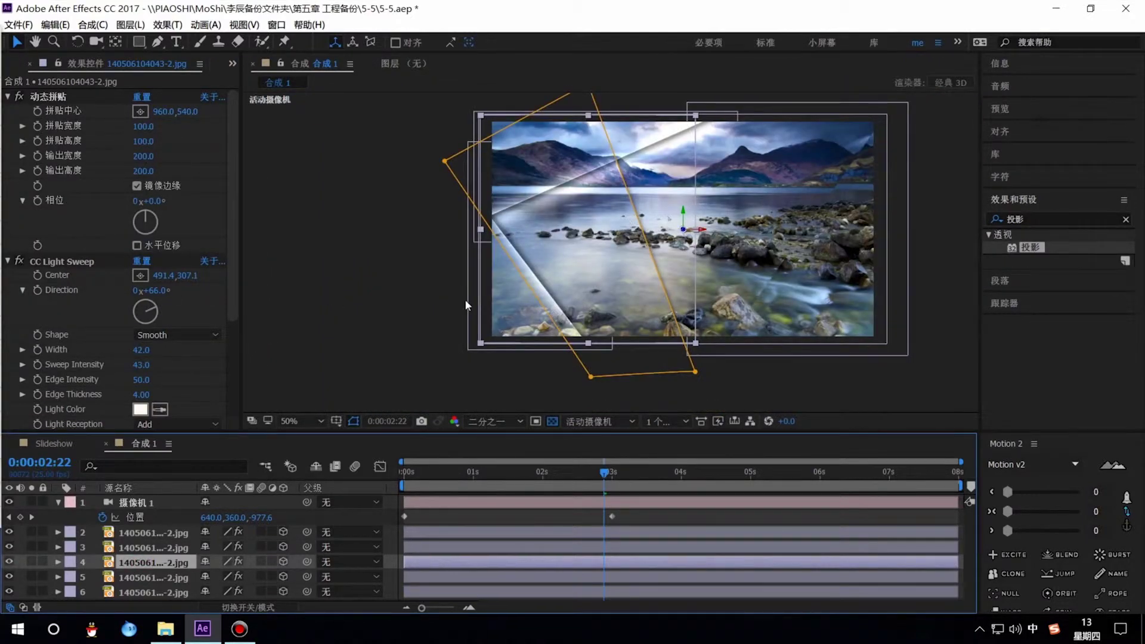
left_click(142, 276)
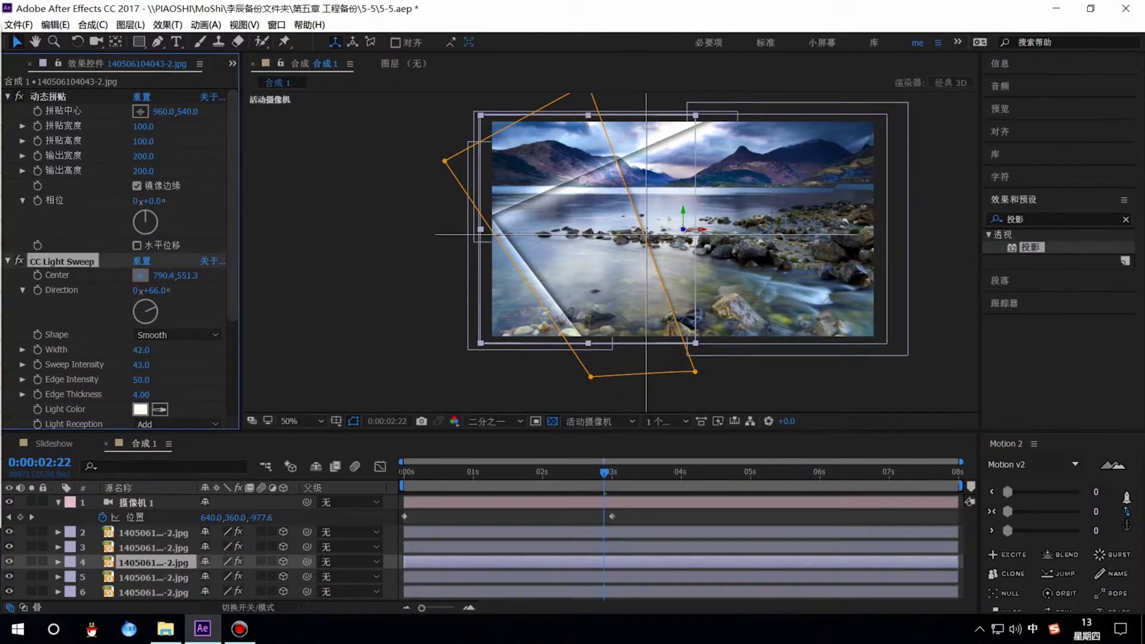
left_click(647, 232)
key("period")
left_click_drag(153, 304, 143, 306)
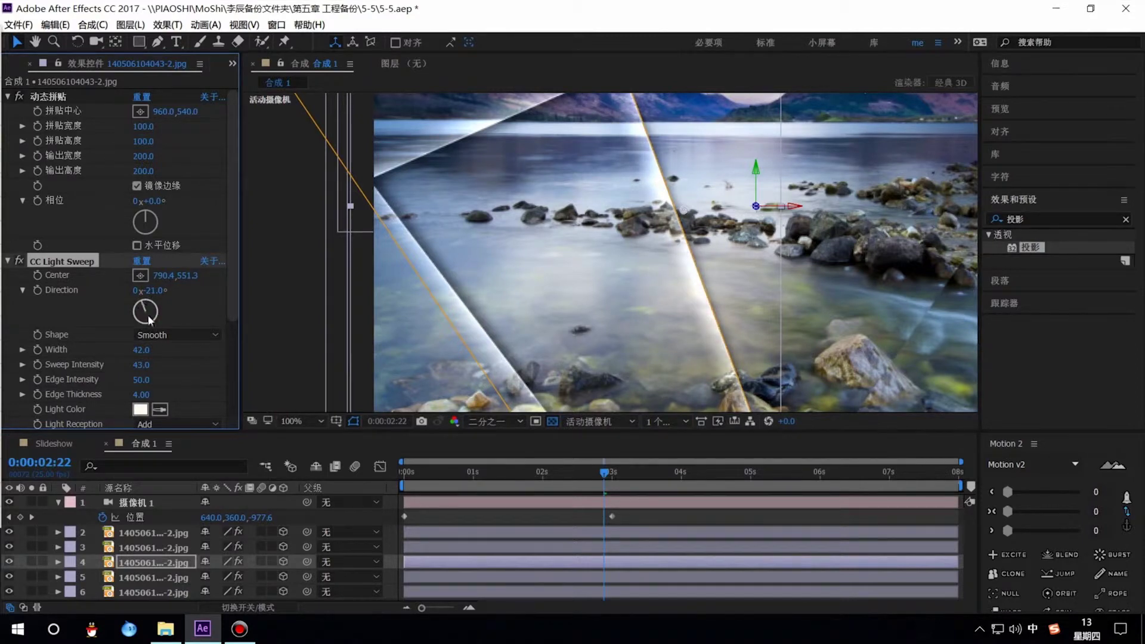
Step: Turn layer 4's drop shadow direction to 62° and select layer 5
scroll(184, 358, "down", 1)
scroll(177, 345, "down", 1)
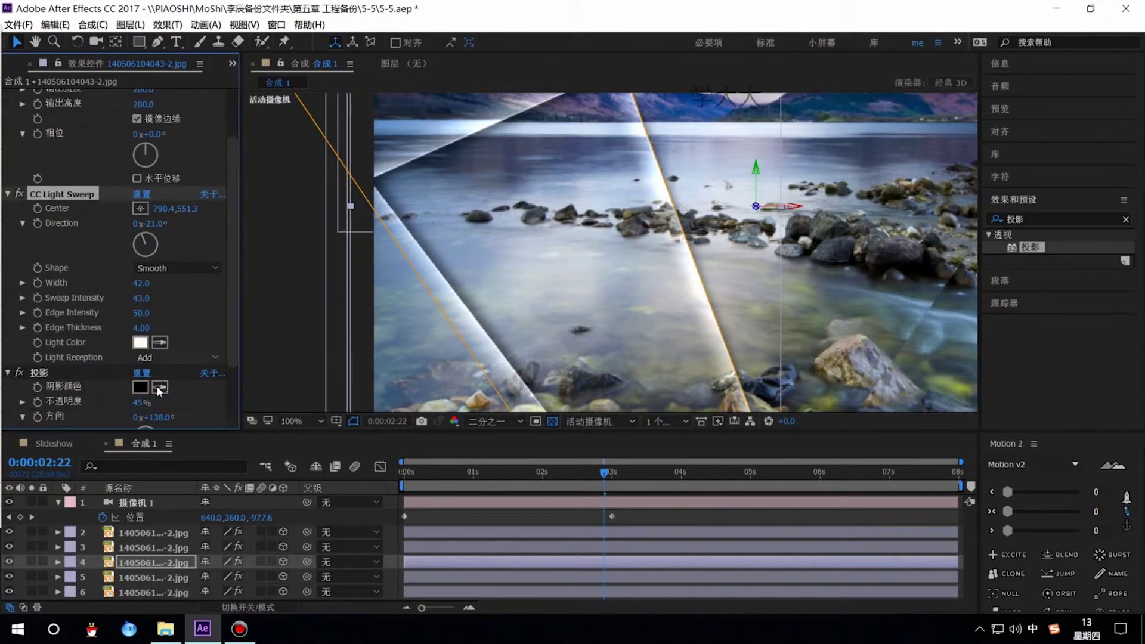
scroll(154, 406, "down", 1)
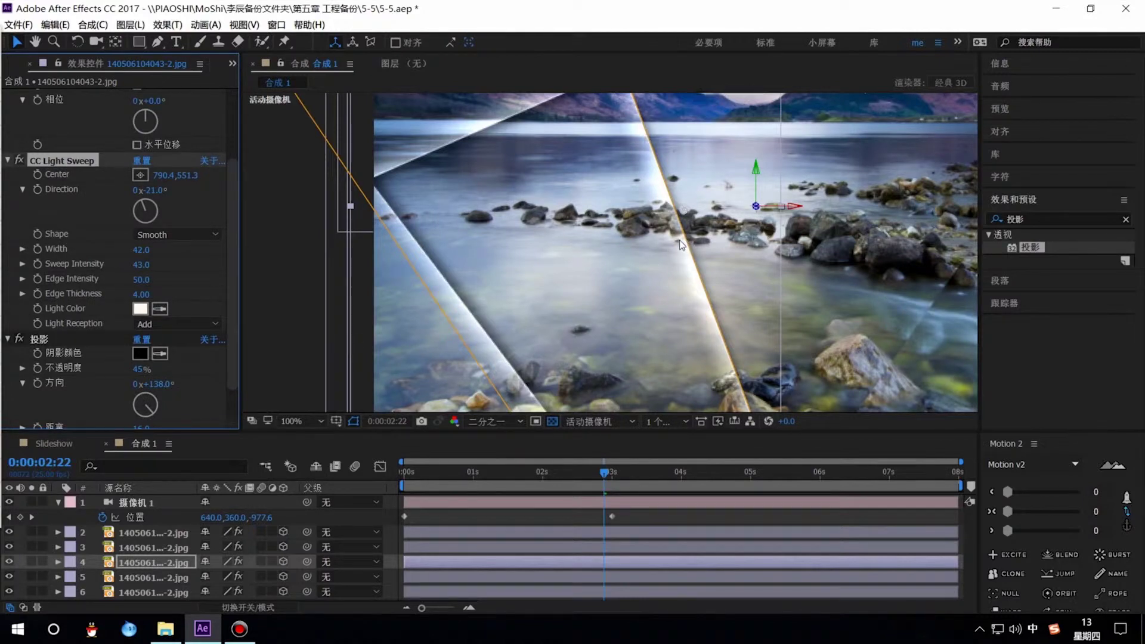
left_click_drag(153, 411, 158, 405)
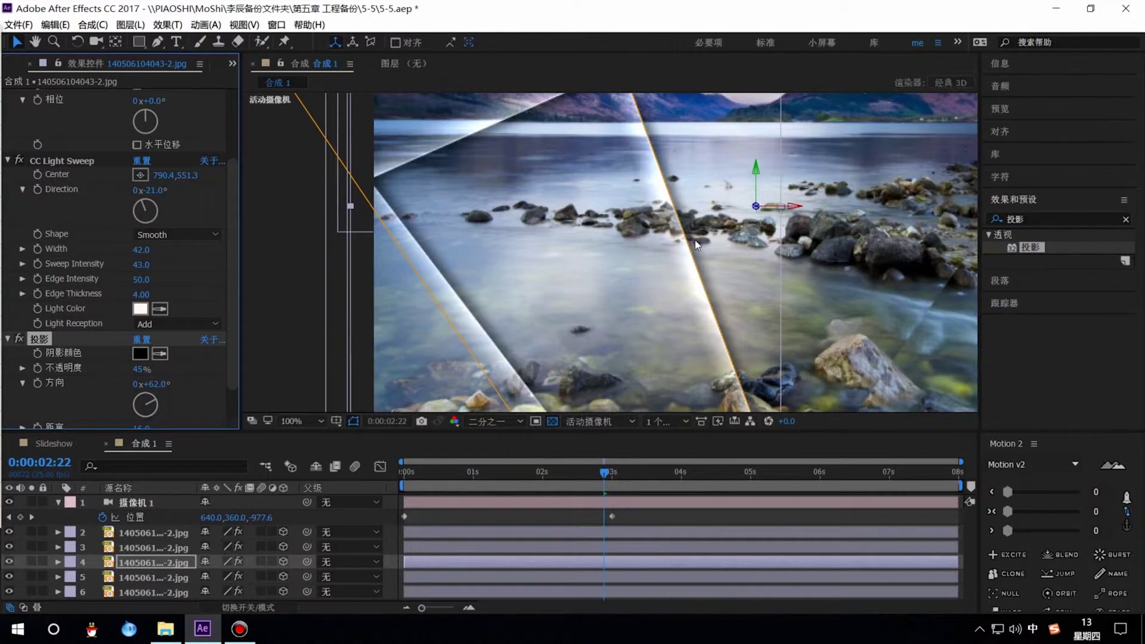
scroll(696, 245, "down", 2)
left_click(179, 577)
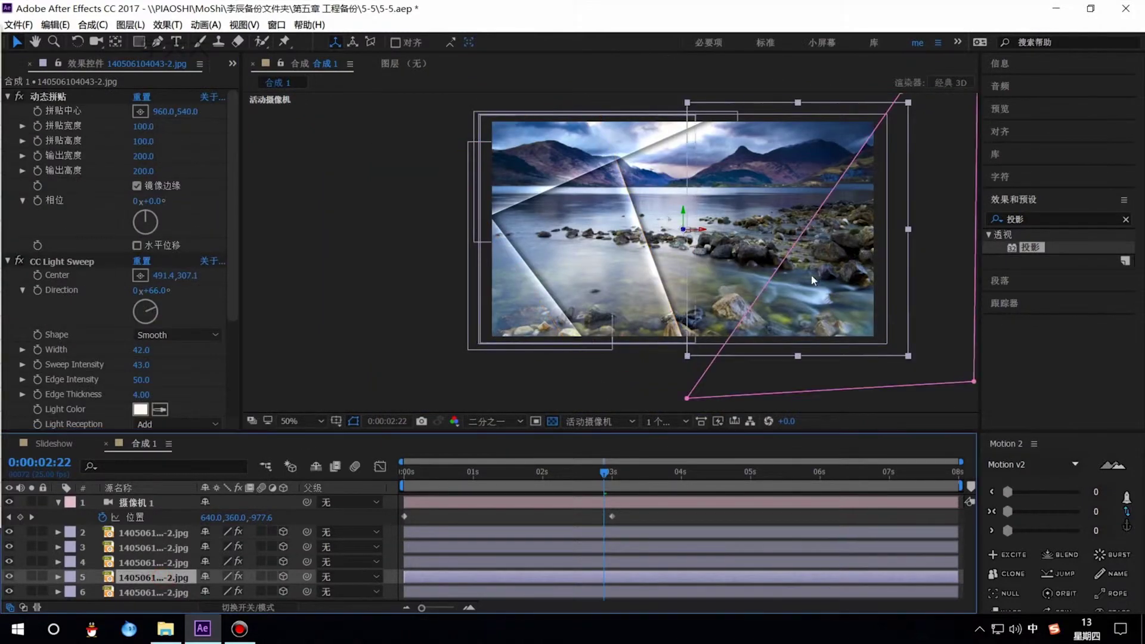
Step: Centre layer 5's light sweep at 1463.4,527.3 and angle it to 37°
left_click(140, 275)
left_click(822, 249)
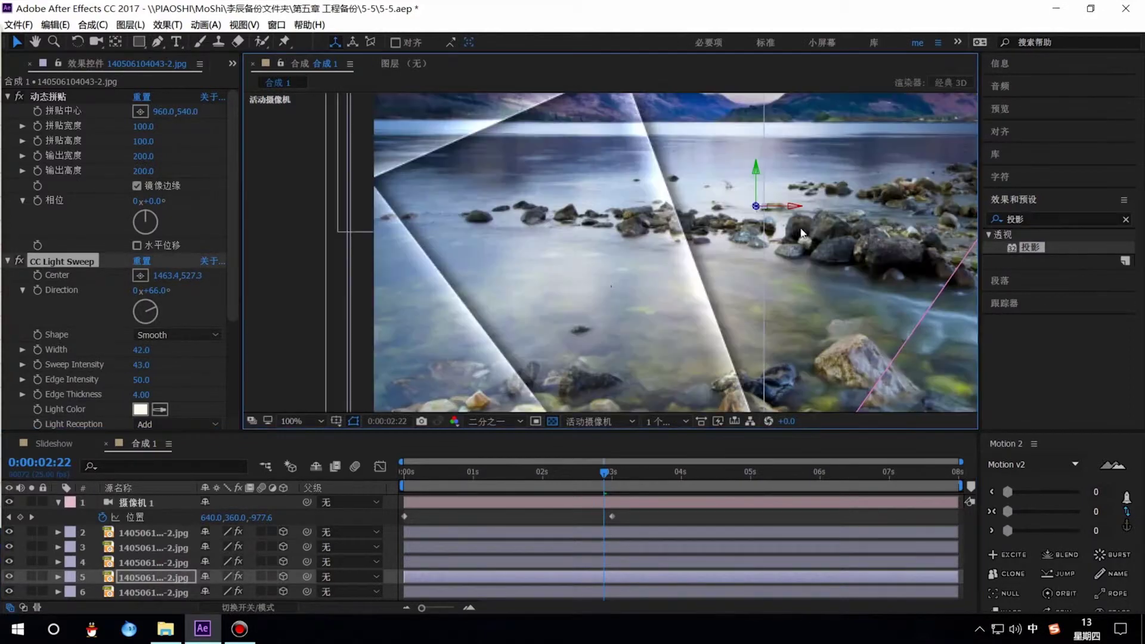
key("period")
left_click_drag(822, 249, 551, 226)
left_click(154, 311)
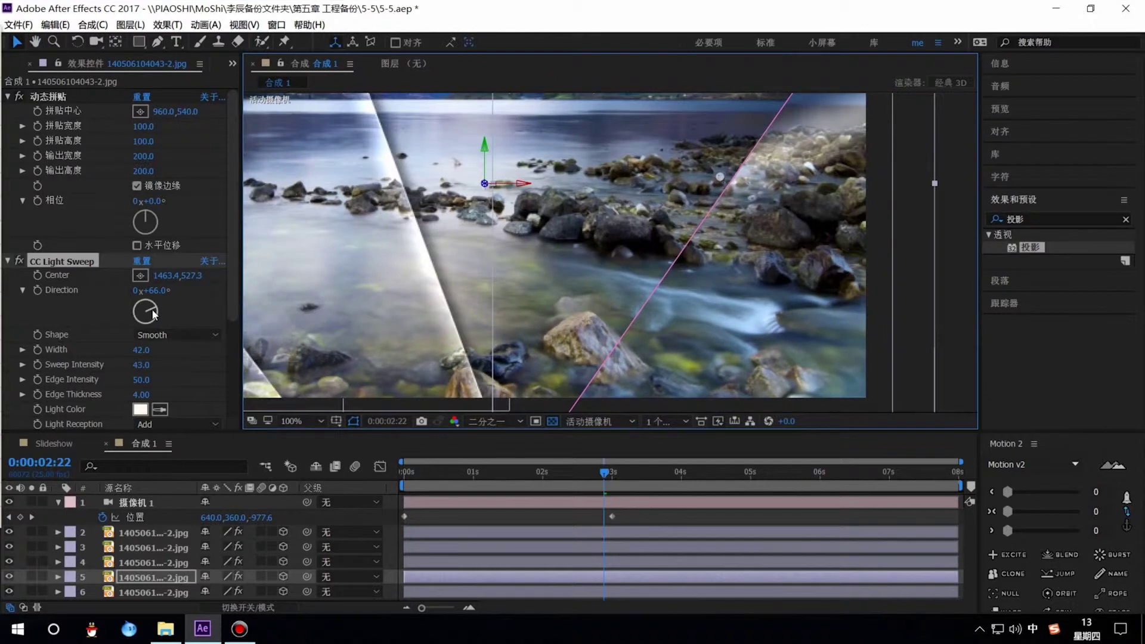
left_click_drag(154, 311, 199, 372)
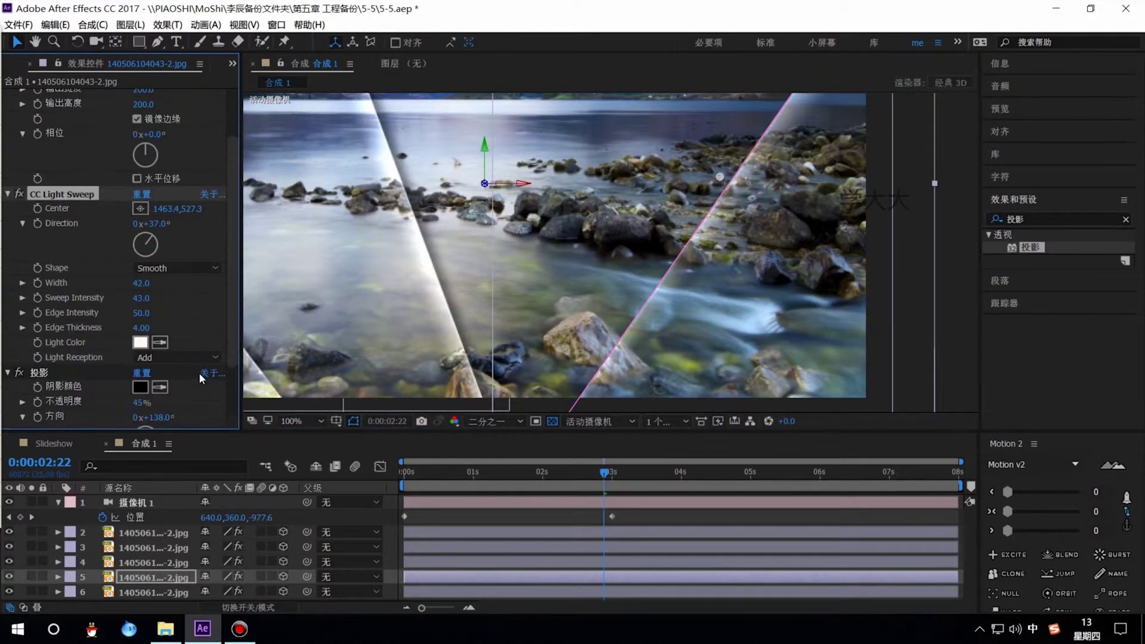
Step: Turn layer 5's drop shadow direction to 305° and select the sixth shard layer
scroll(179, 400, "down", 1)
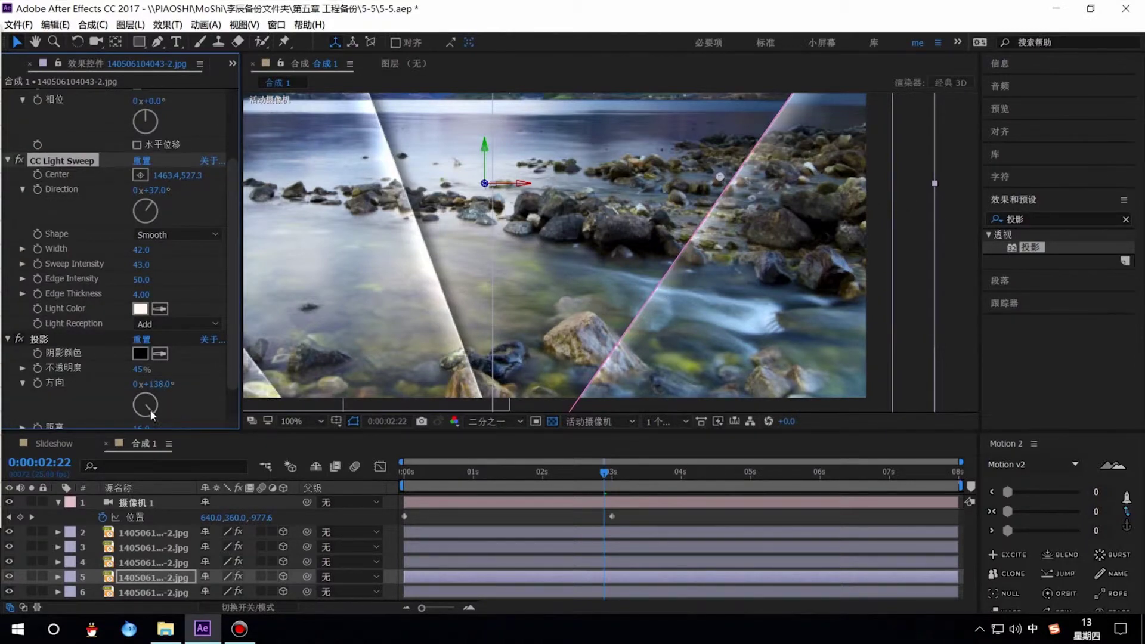
left_click_drag(153, 416, 135, 400)
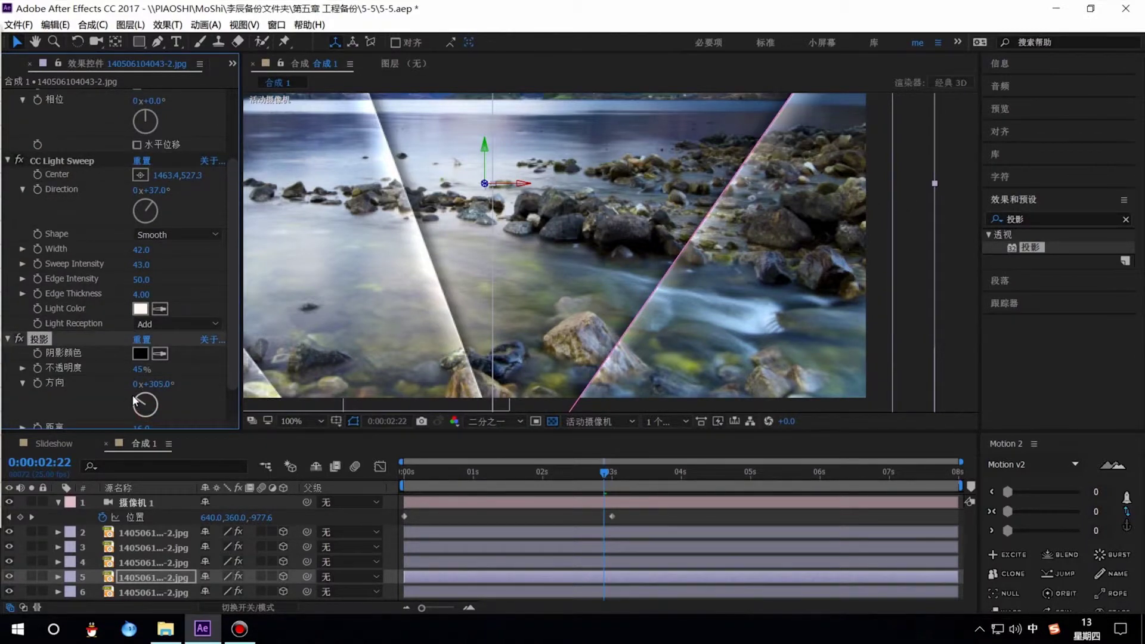
left_click(539, 280)
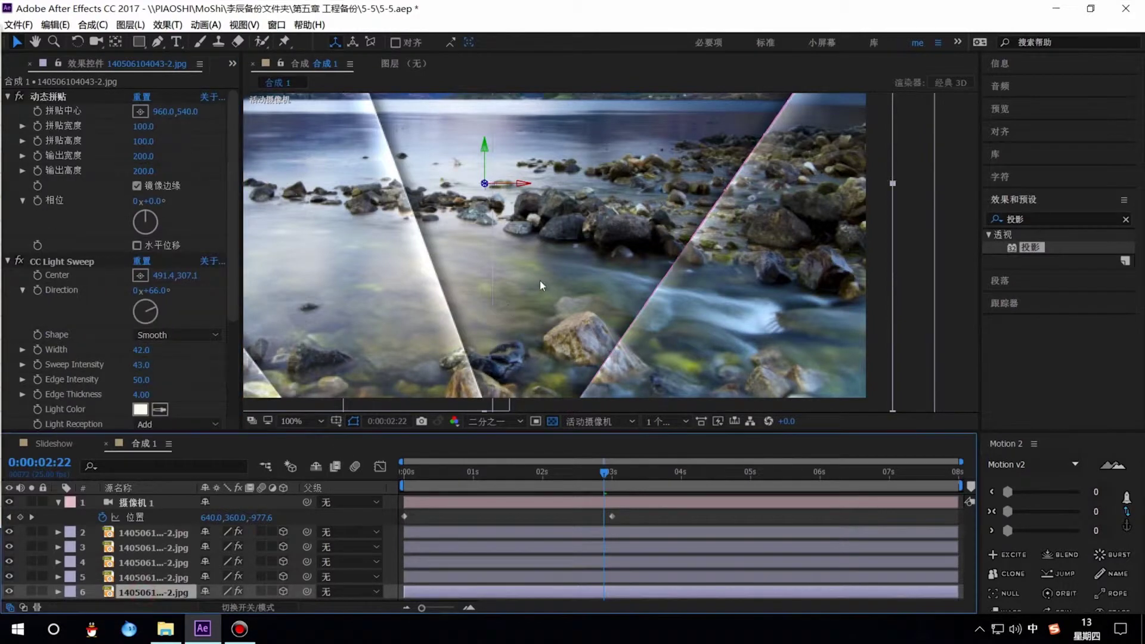
scroll(539, 280, "down", 4)
scroll(582, 227, "up", 2)
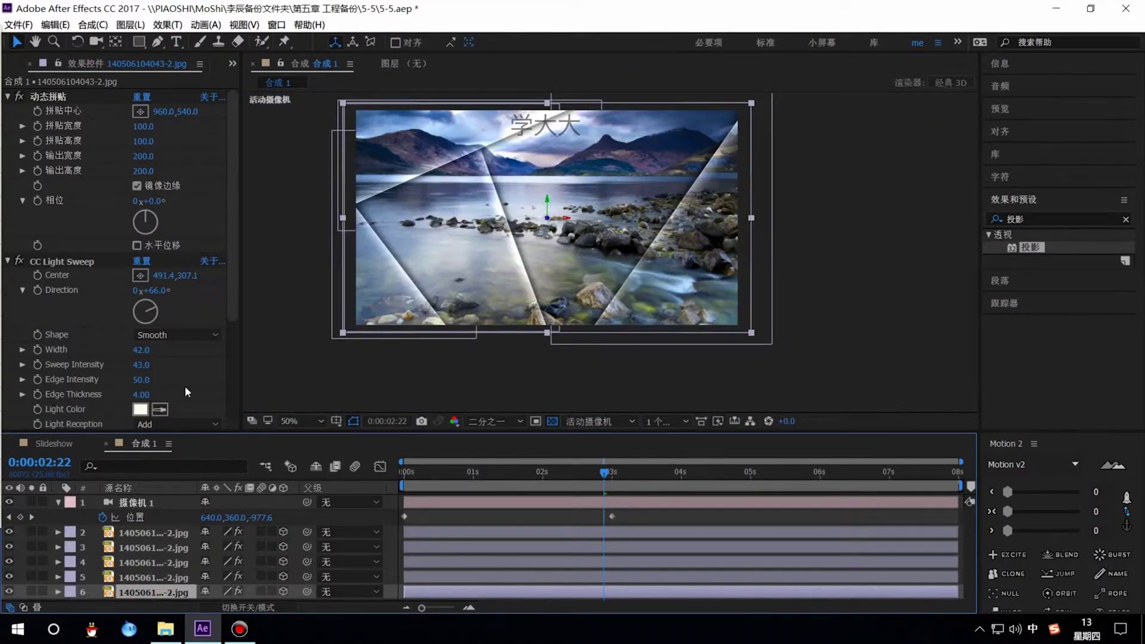
left_click(59, 112)
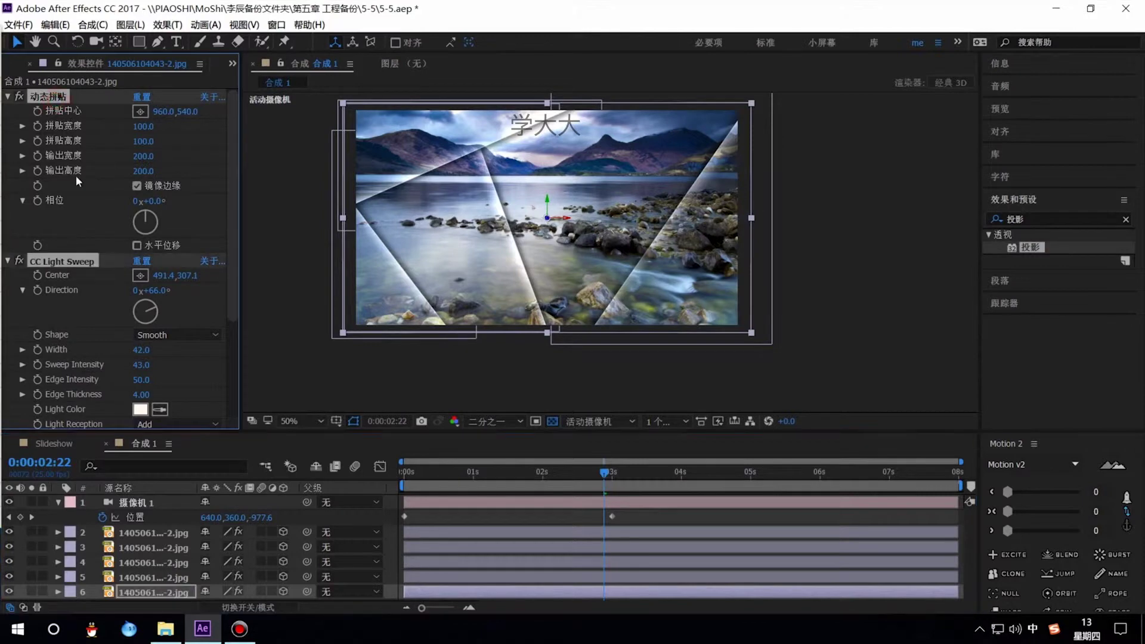
Step: Delete layer 6's CC Light Sweep and Drop Shadow, keeping only Motion Tile
left_click(91, 215)
left_click(60, 261)
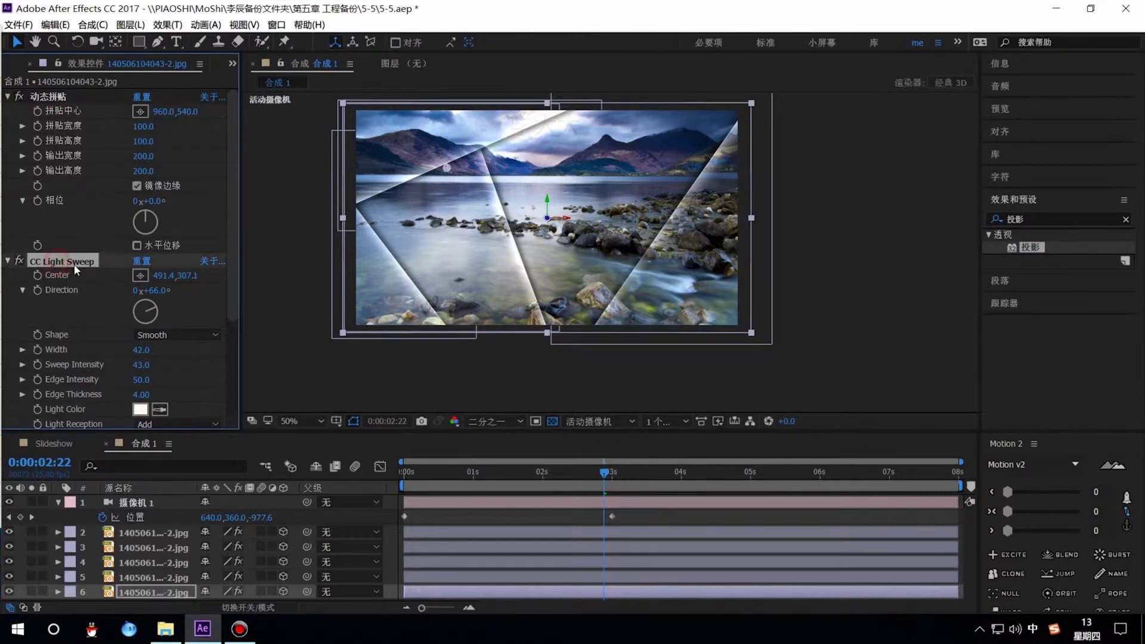
scroll(65, 358, "down", 3)
left_click(46, 341, "ctrl")
key("Delete")
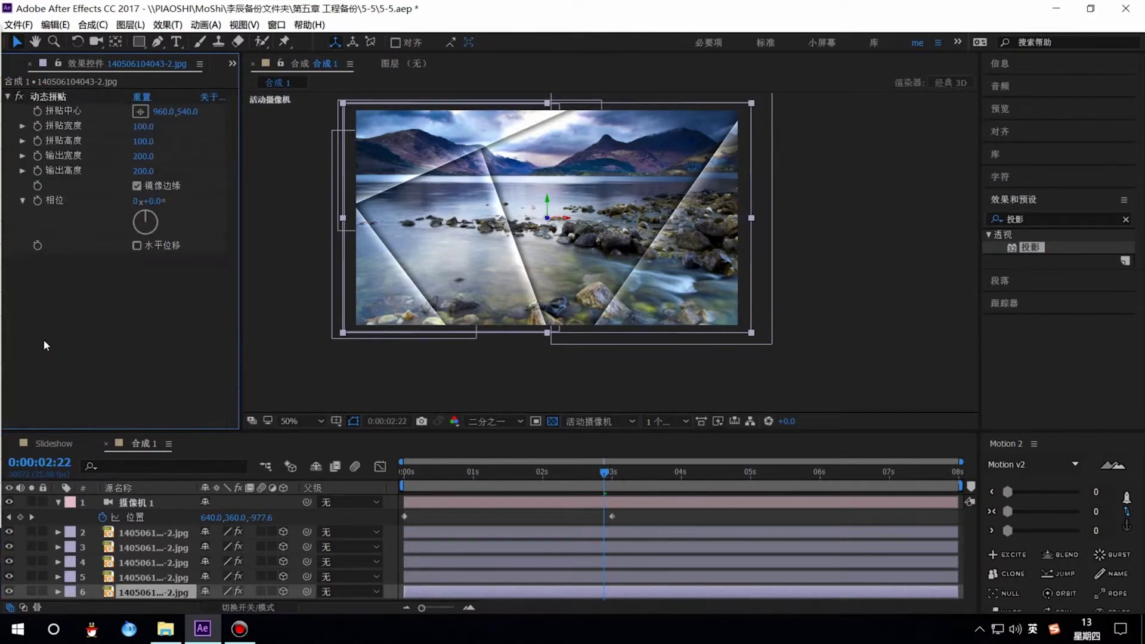
key("space")
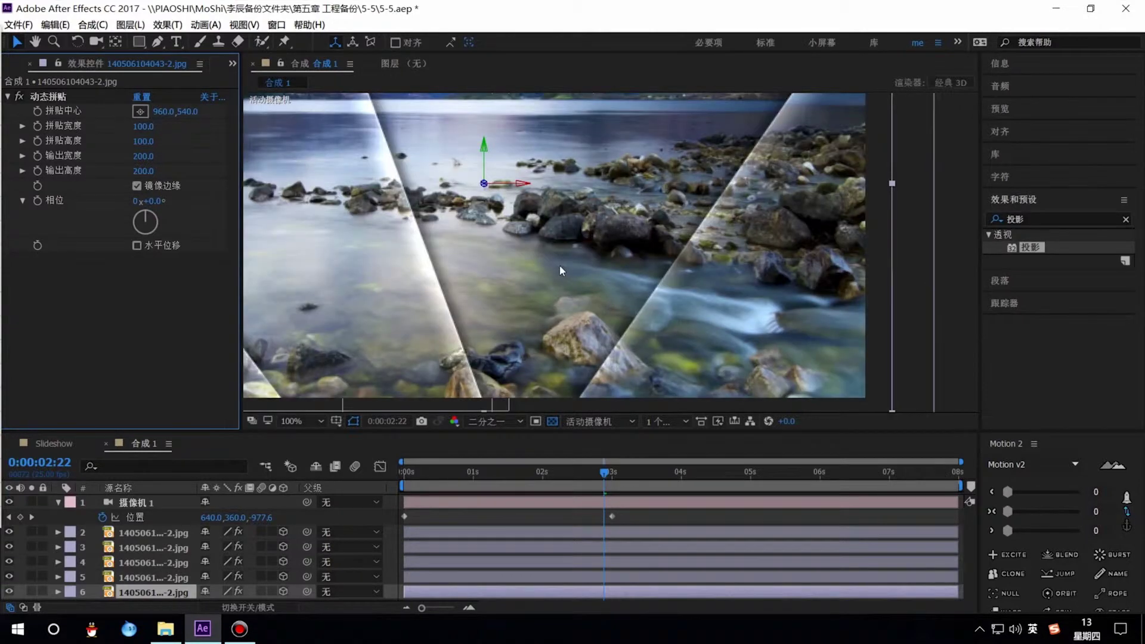
key("space")
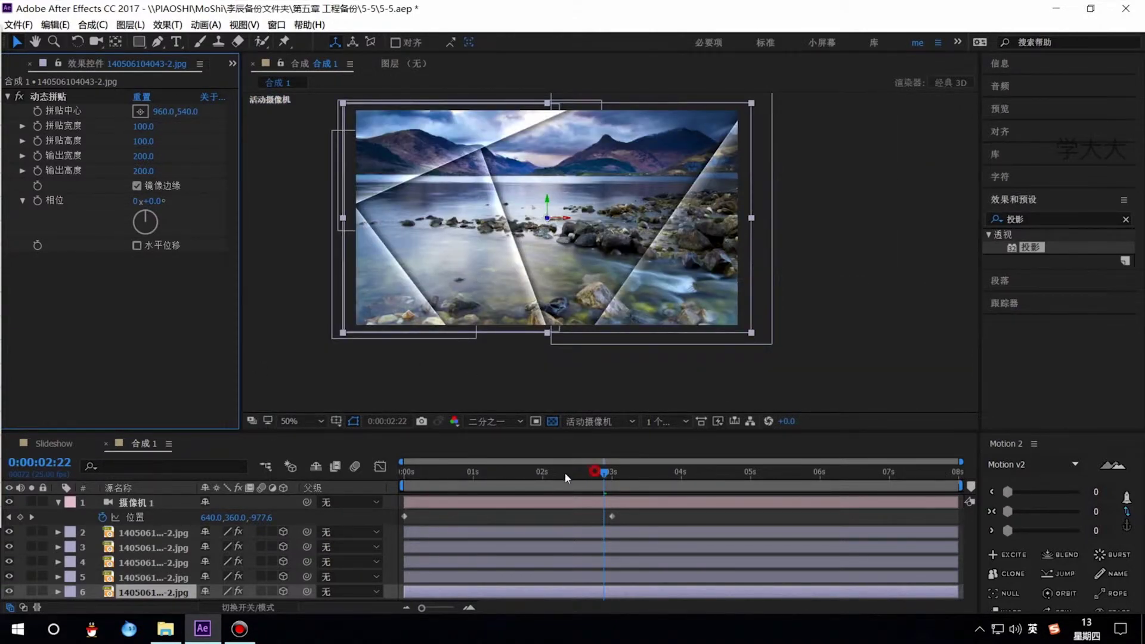
Step: Scrub the timeline back and forth through the camera push-in, ending near 0:00:00:05
mouse_move(500, 466)
left_mouse_down()
mouse_move(459, 470)
mouse_move(641, 487)
left_mouse_up()
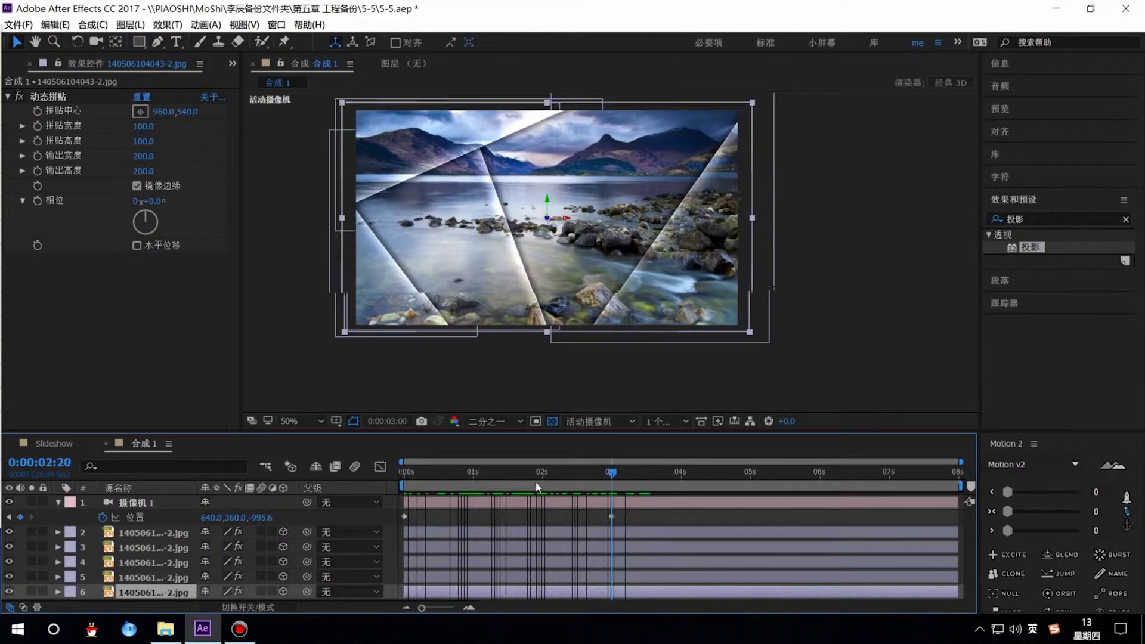
mouse_move(641, 487)
left_mouse_down()
mouse_move(408, 485)
mouse_move(615, 485)
left_mouse_up()
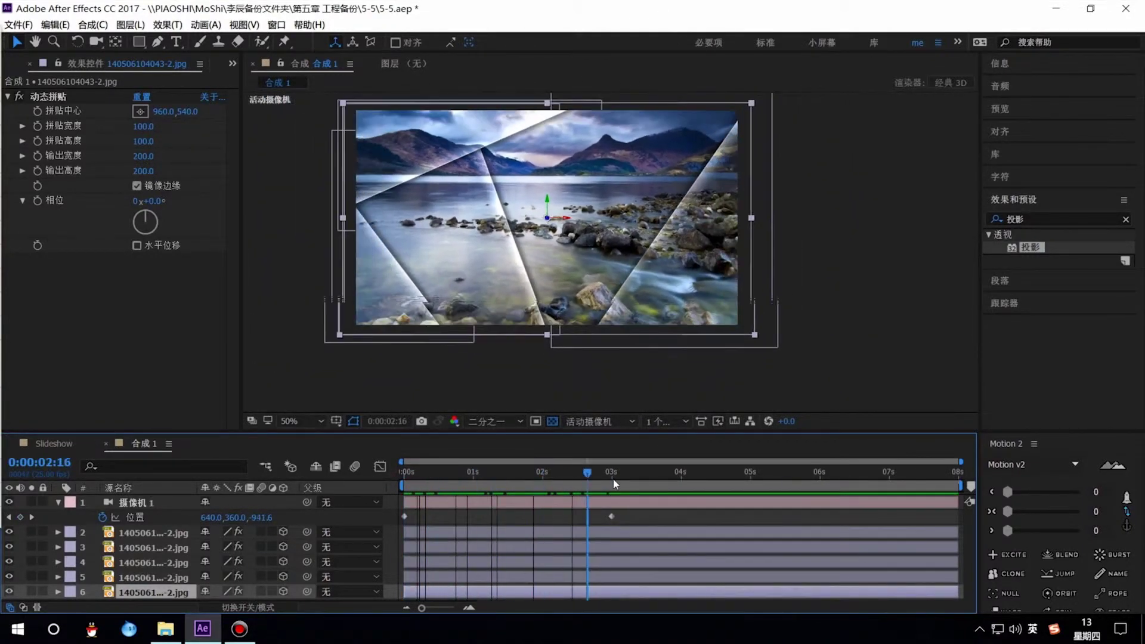
left_click_drag(615, 485, 468, 491)
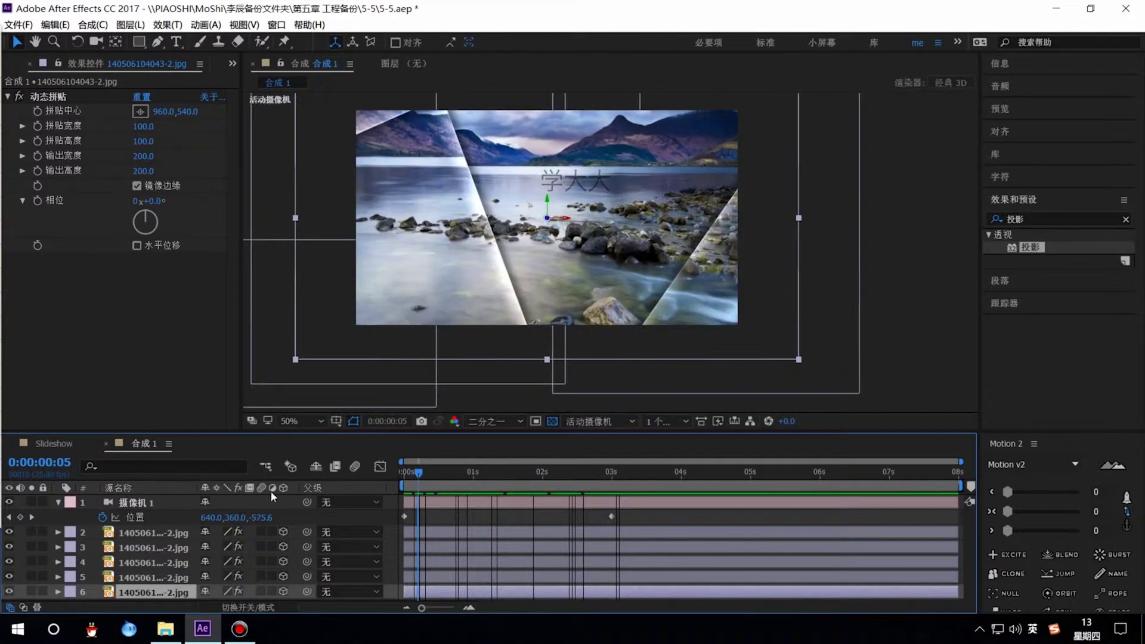
Step: Reveal the camera's Point of Interest at the first frame and add an expression to it
left_click(160, 504)
key("a")
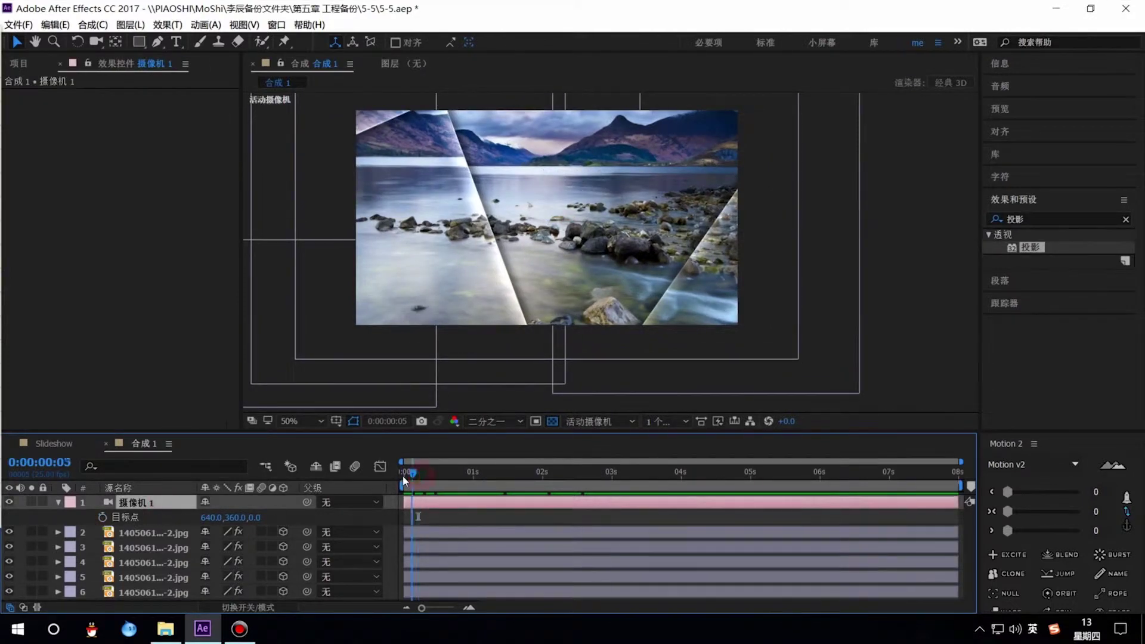
left_click_drag(419, 481, 405, 473)
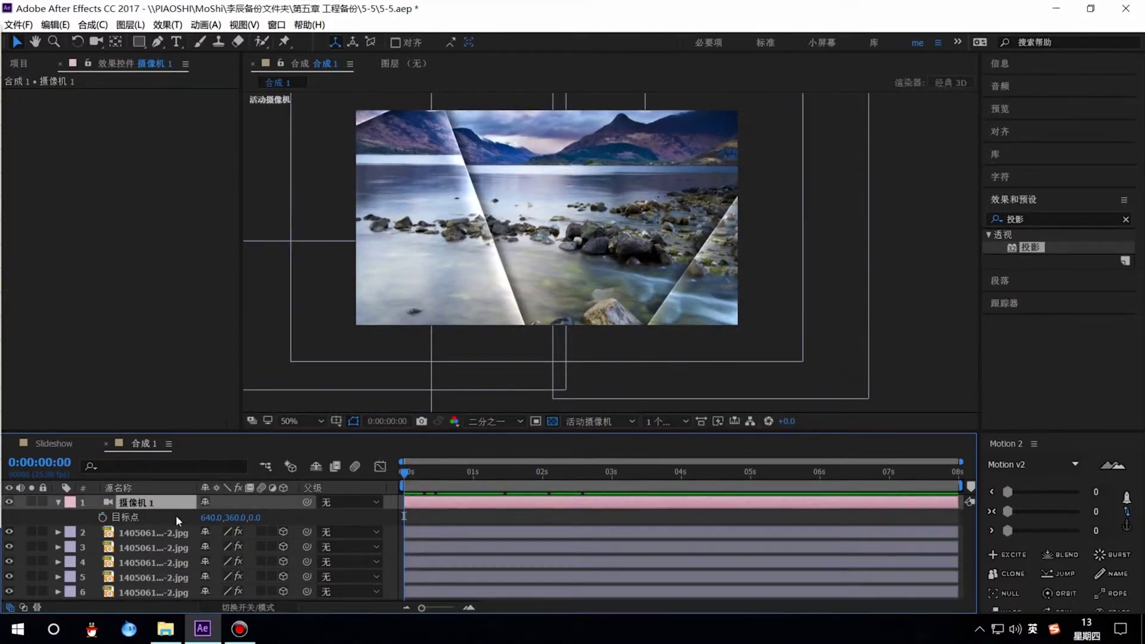
left_click(104, 517, "alt")
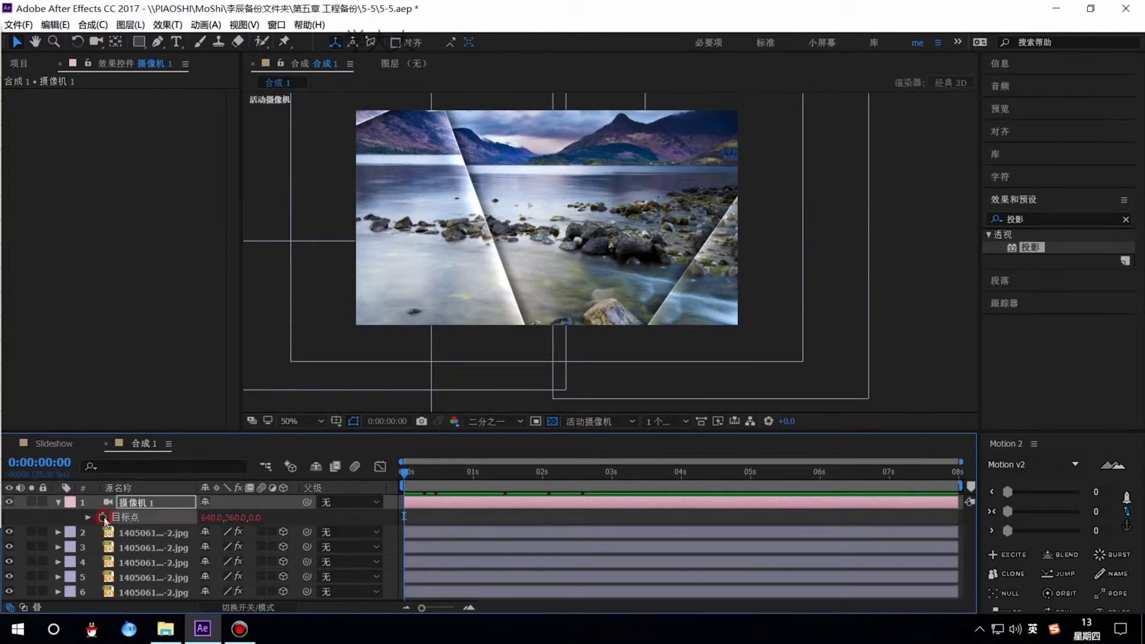
left_click(436, 531)
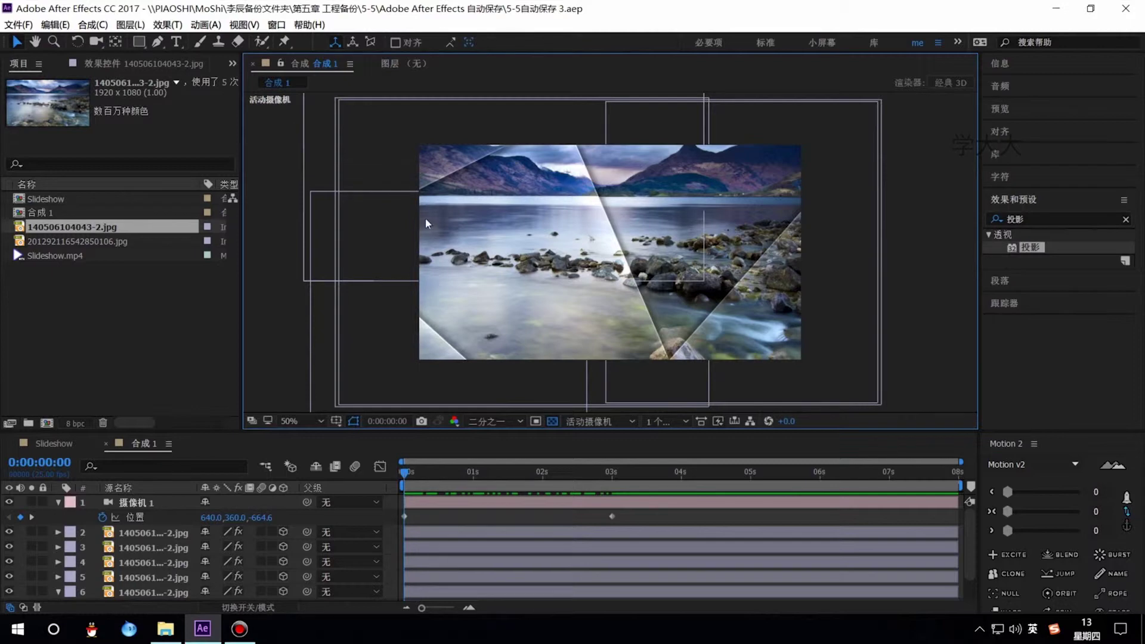
Step: Play and scrub the composition to preview the camera push-in
left_click(406, 480)
key("space")
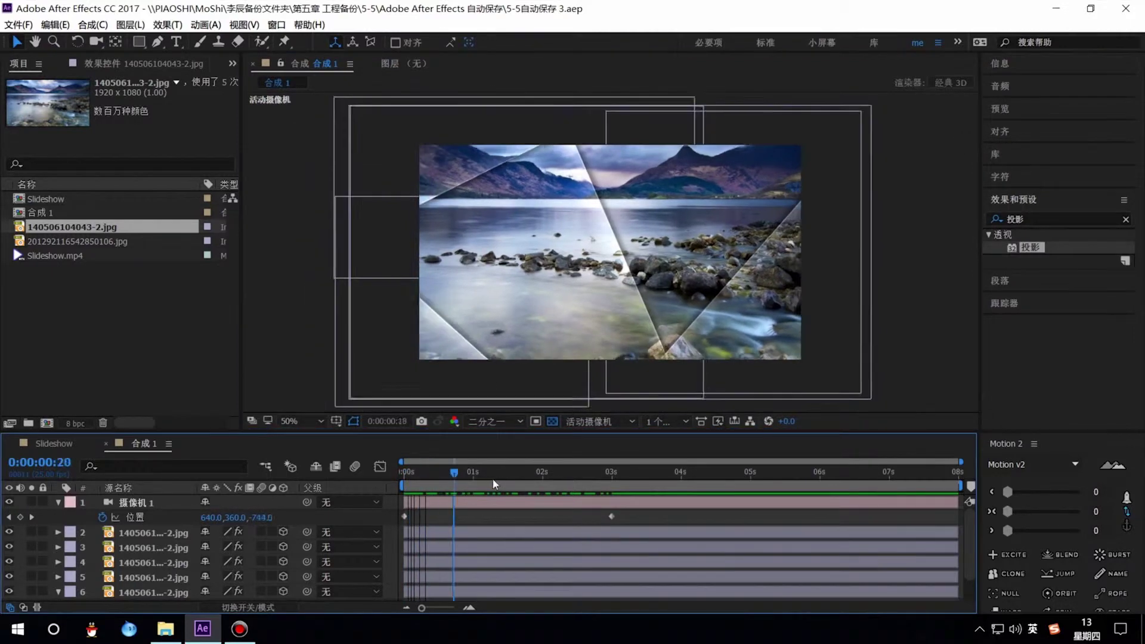
left_click(420, 472)
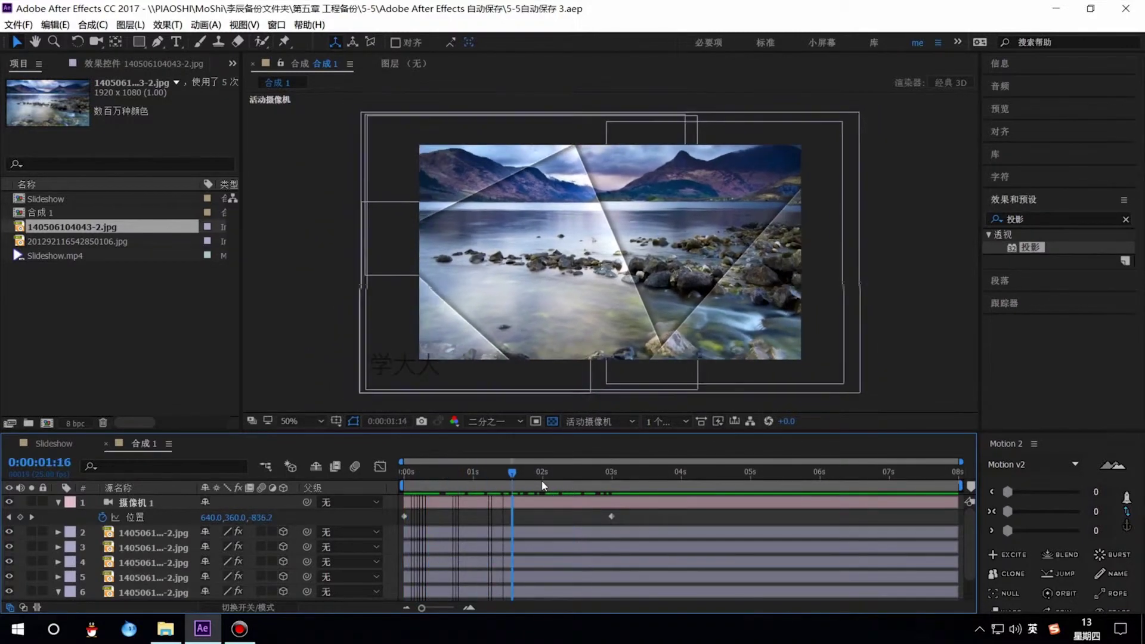
left_click_drag(624, 483, 558, 486)
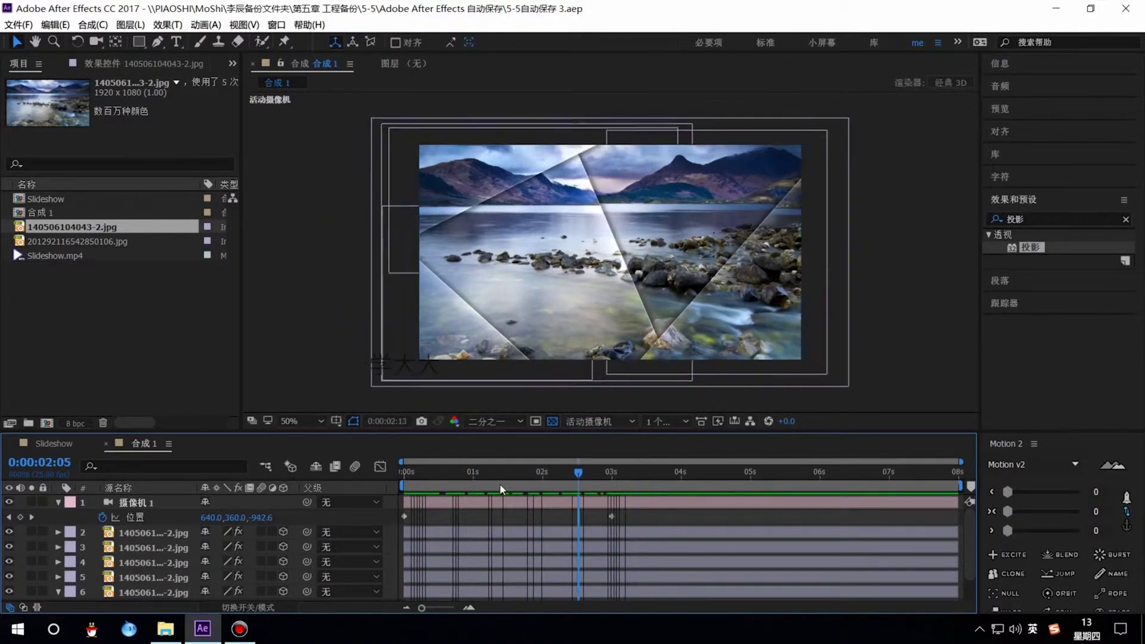
left_click(421, 471)
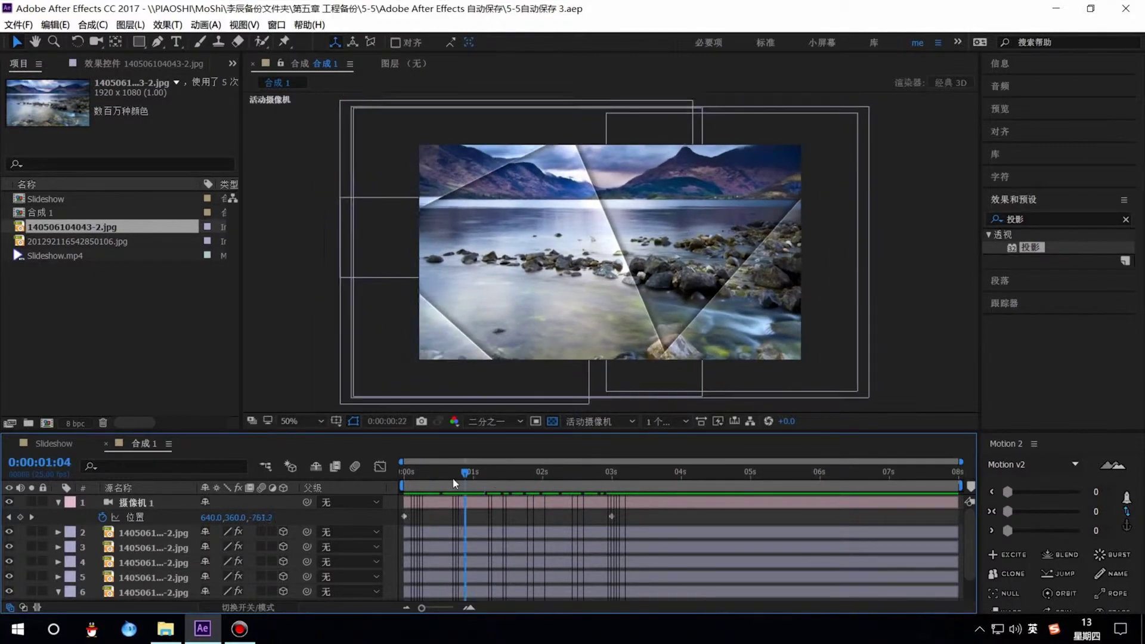
key("space")
Step: Add a wiggle(0.7,40) expression to camera 摄像机 1's Point of Interest
left_click(140, 503)
key("a")
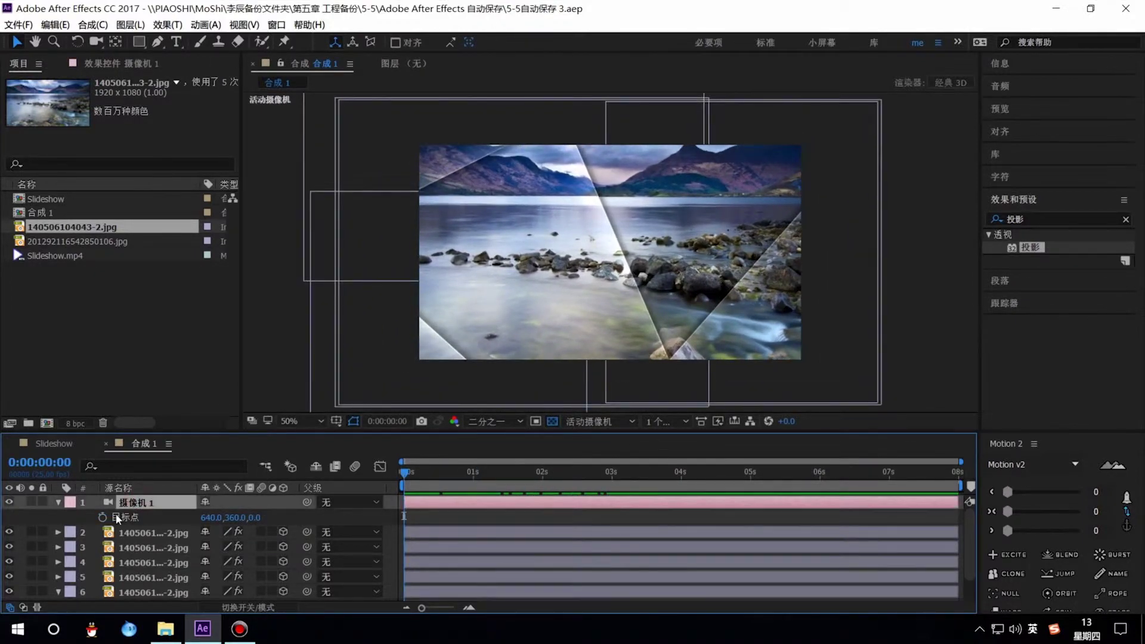
left_click(103, 517, "alt")
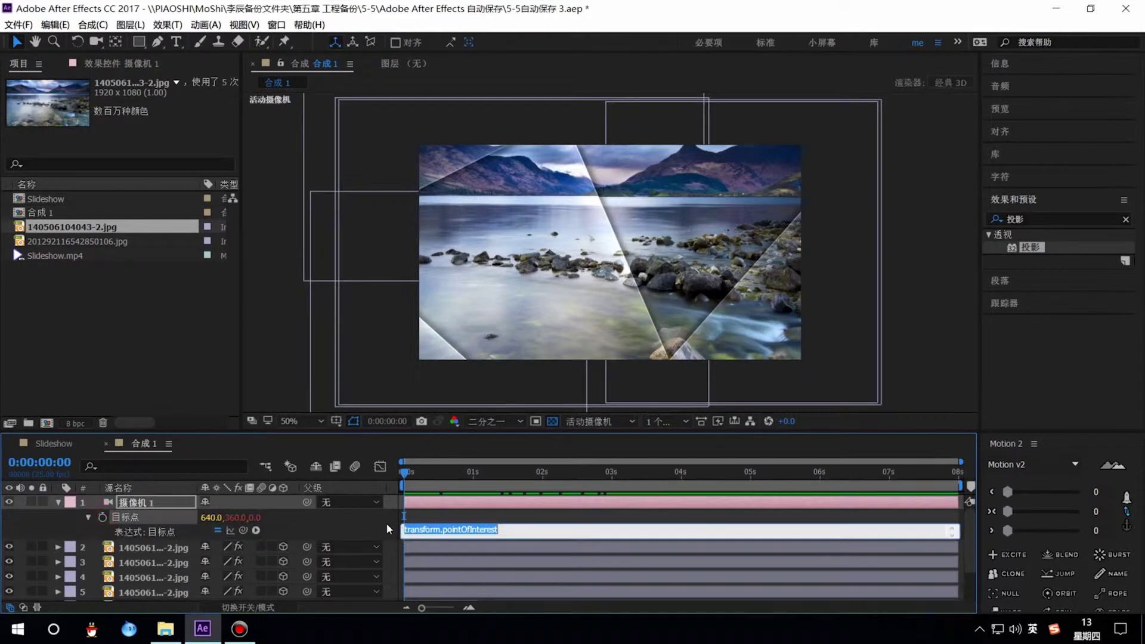
type("wiggle(0.7,40")
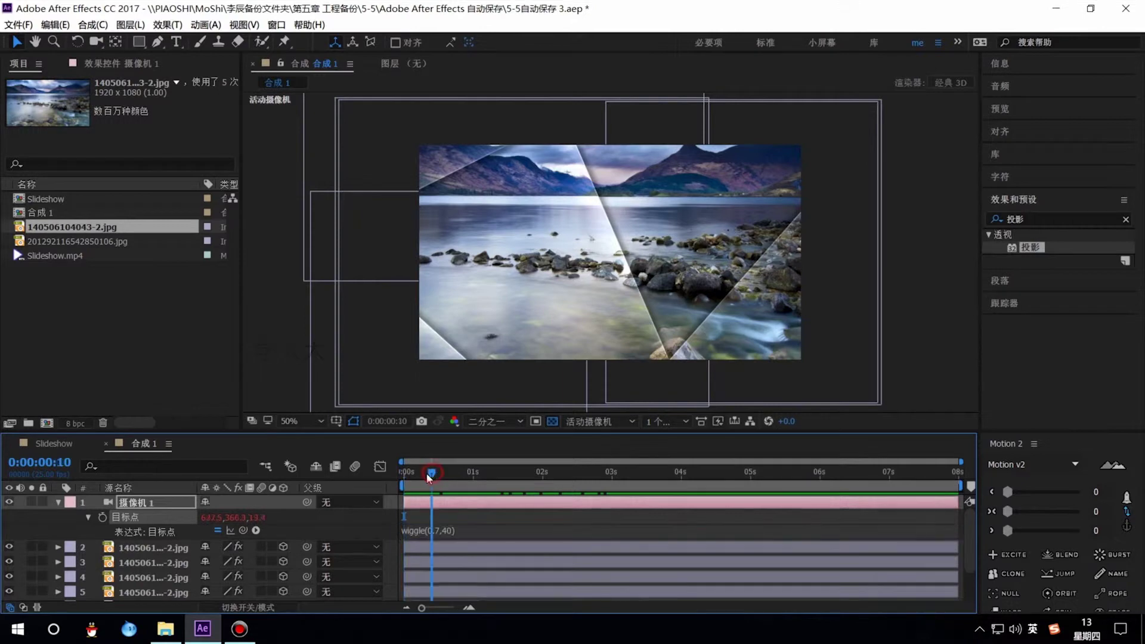
Step: Commit the wiggle expression and preview the camera drift
left_click(392, 471)
key("space")
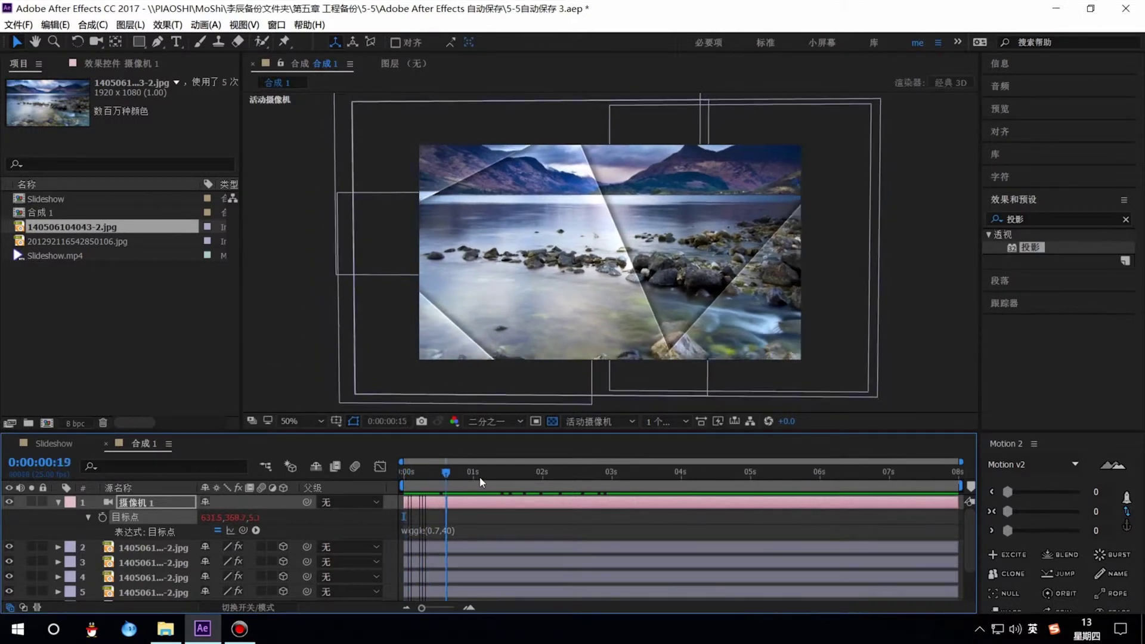
left_click(424, 476)
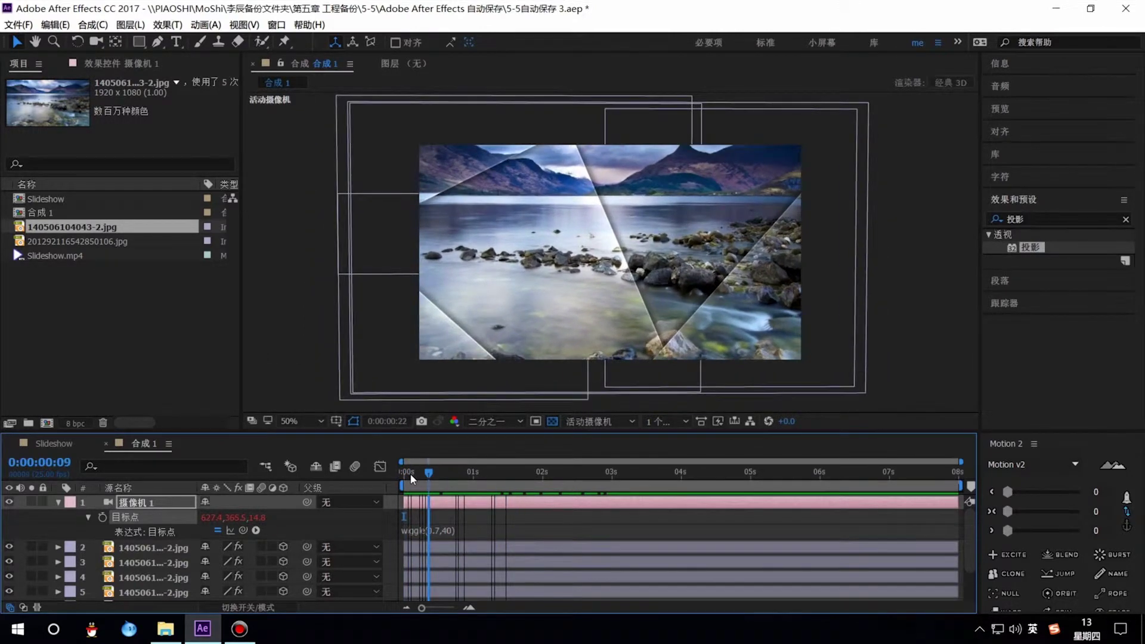
key("space")
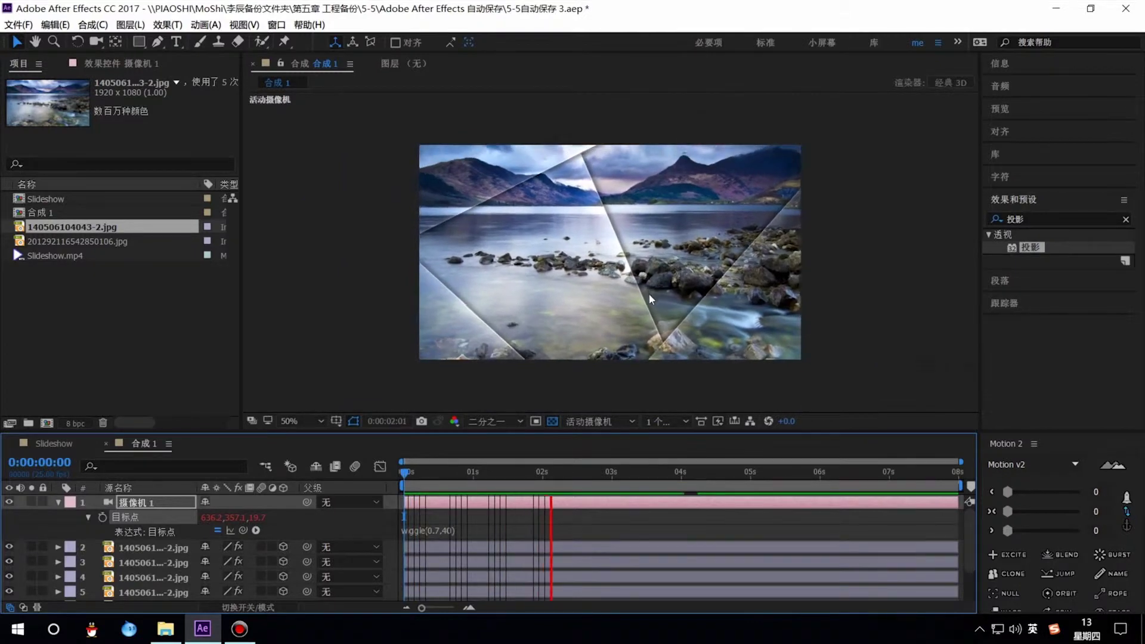
left_click_drag(571, 470, 452, 473)
Step: Edit the expression to wiggle(1.2,30) and preview it from the first frame
left_click(441, 532)
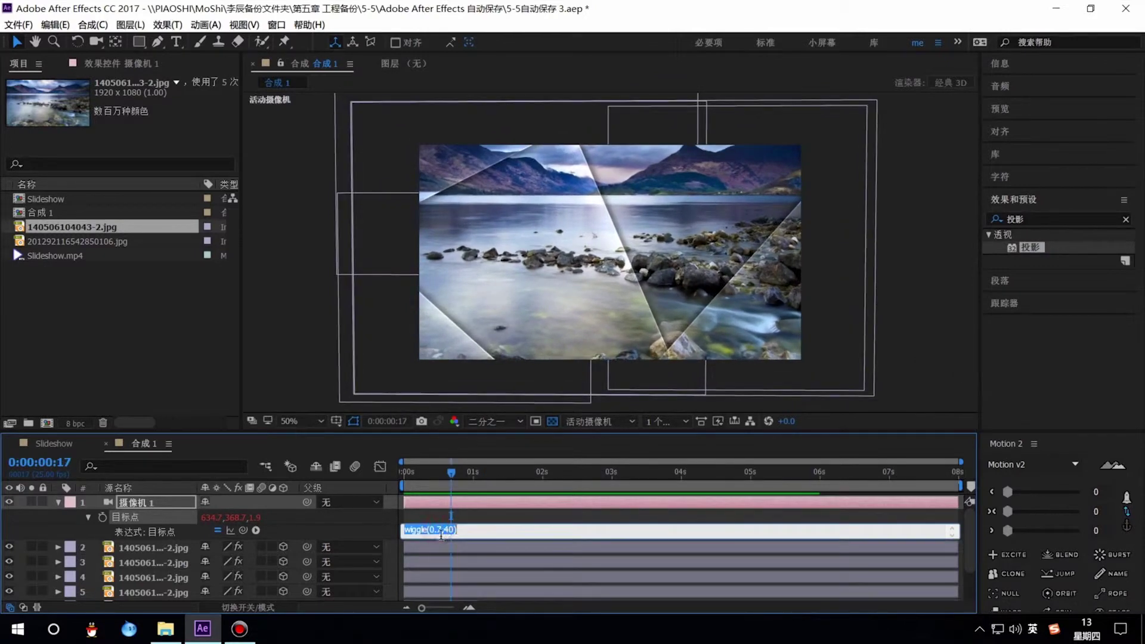
left_click(436, 530)
key("Right")
key("Right")
key("Right")
key("BackSpace")
type("3")
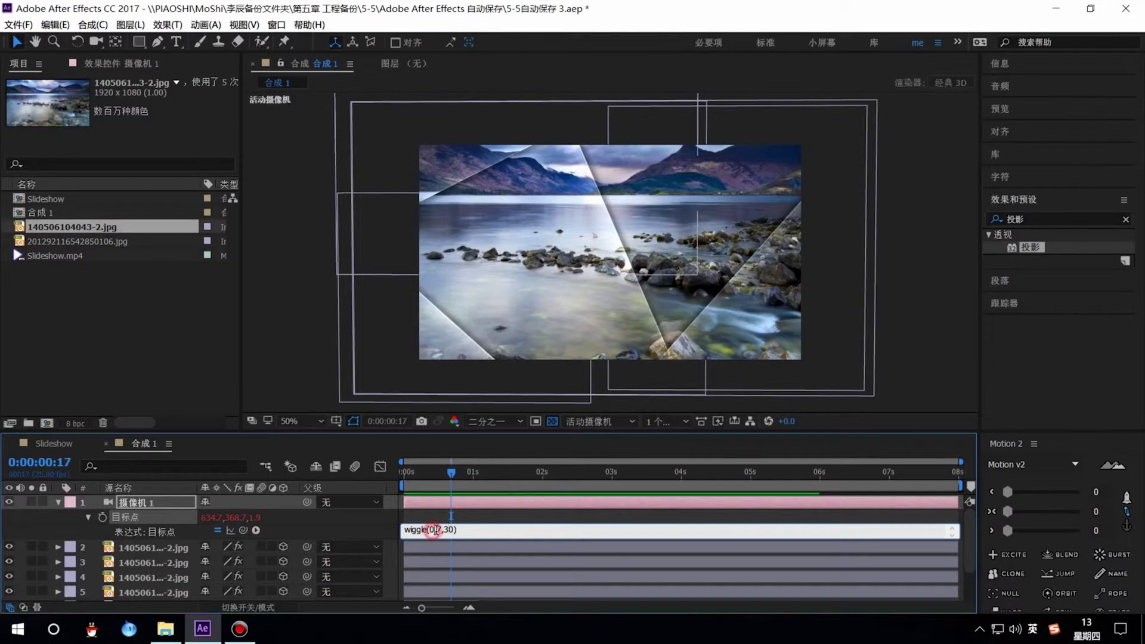
double_click(438, 530)
key("BackSpace")
type(".2")
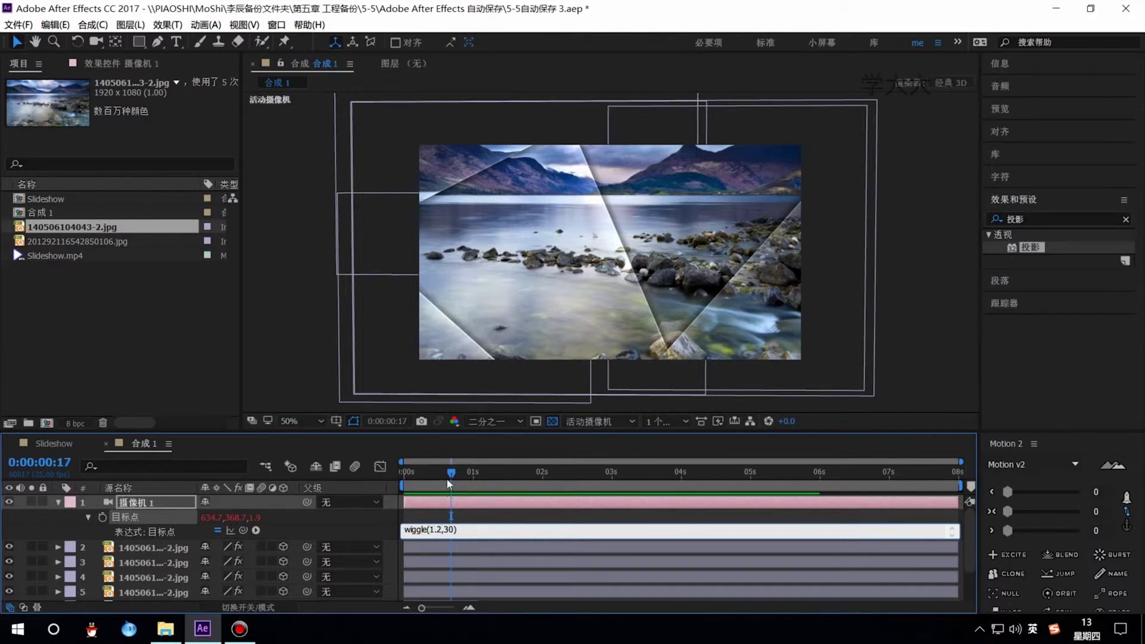
left_click(447, 470)
key("Home")
key("space")
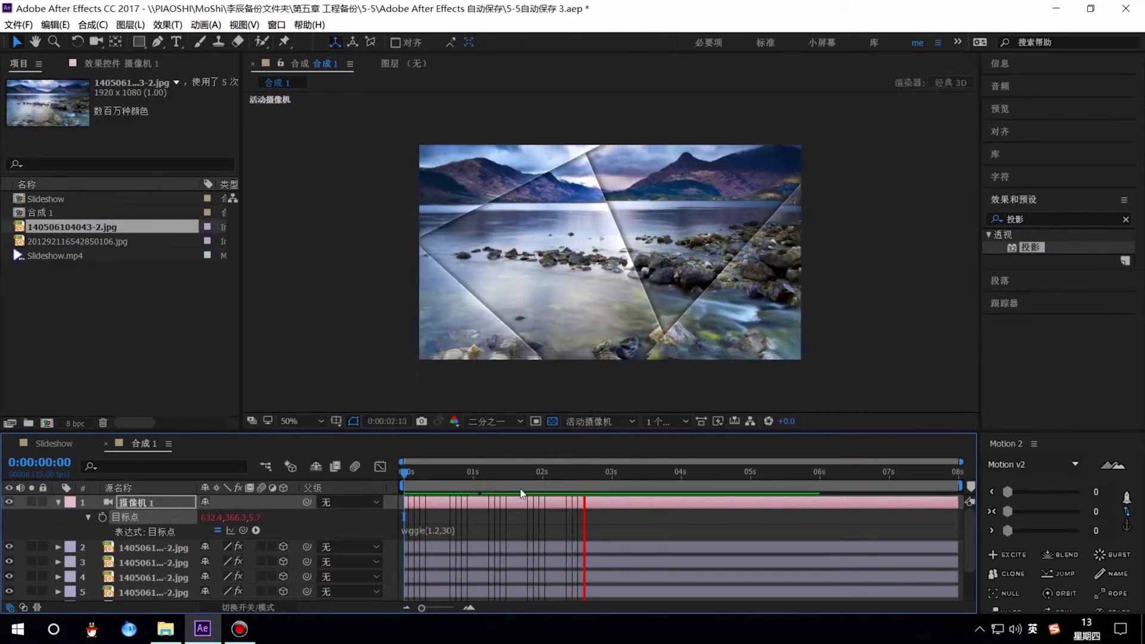
Step: Change the frequency to 0.9 for wiggle(0.9,30) and collapse the camera's properties
left_click(520, 476)
left_click(471, 472)
left_click(432, 530)
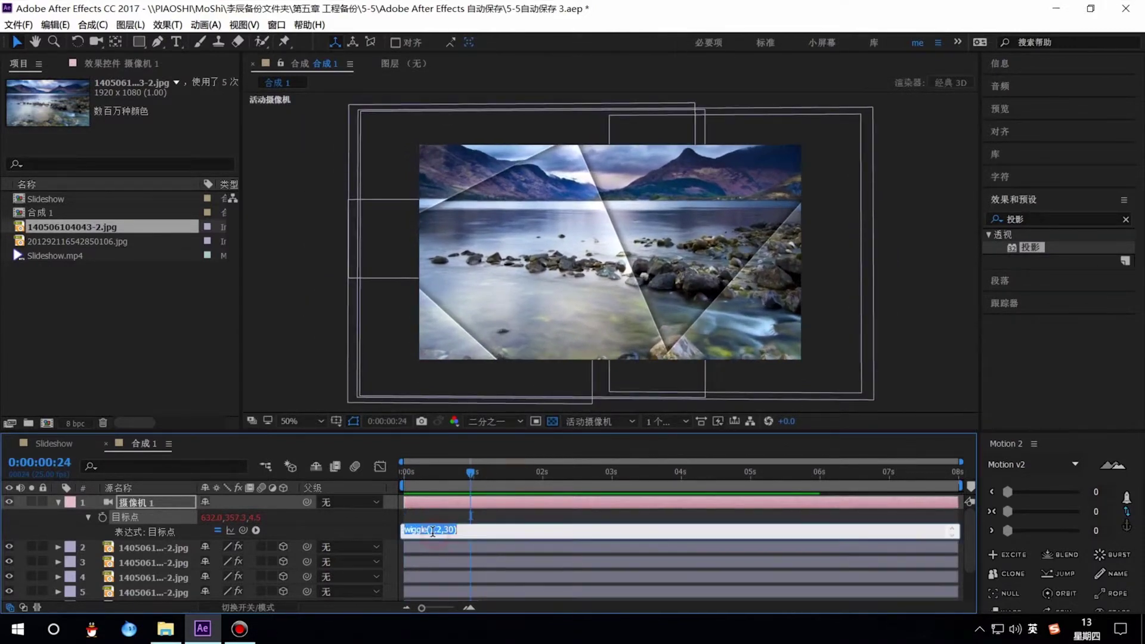
left_click_drag(428, 530, 441, 530)
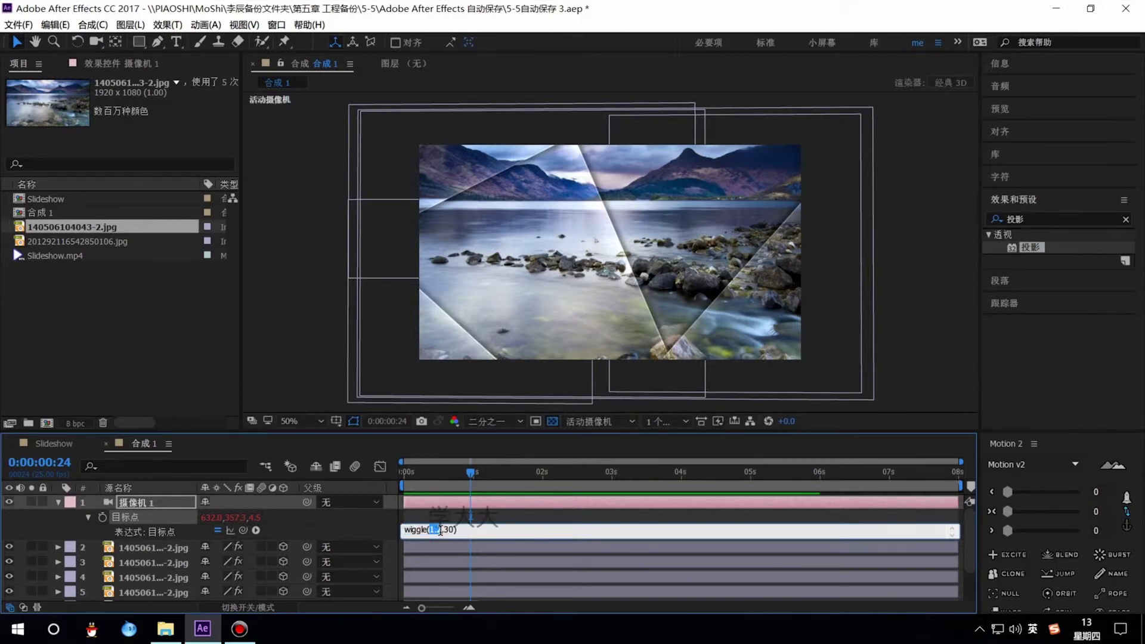
type("0")
left_click(474, 472)
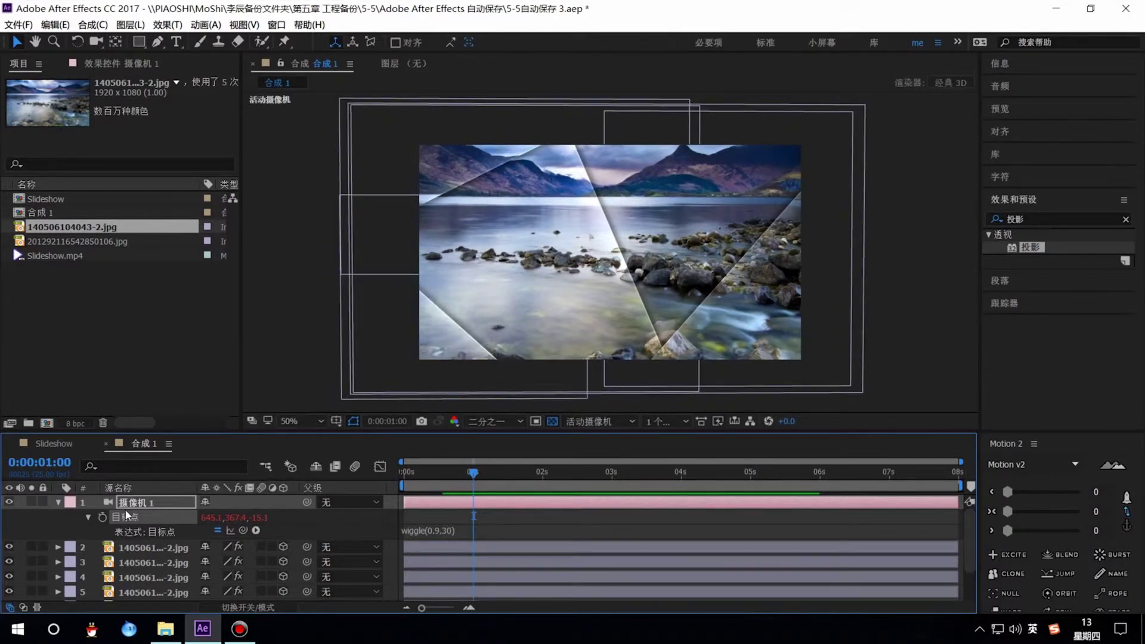
key("u")
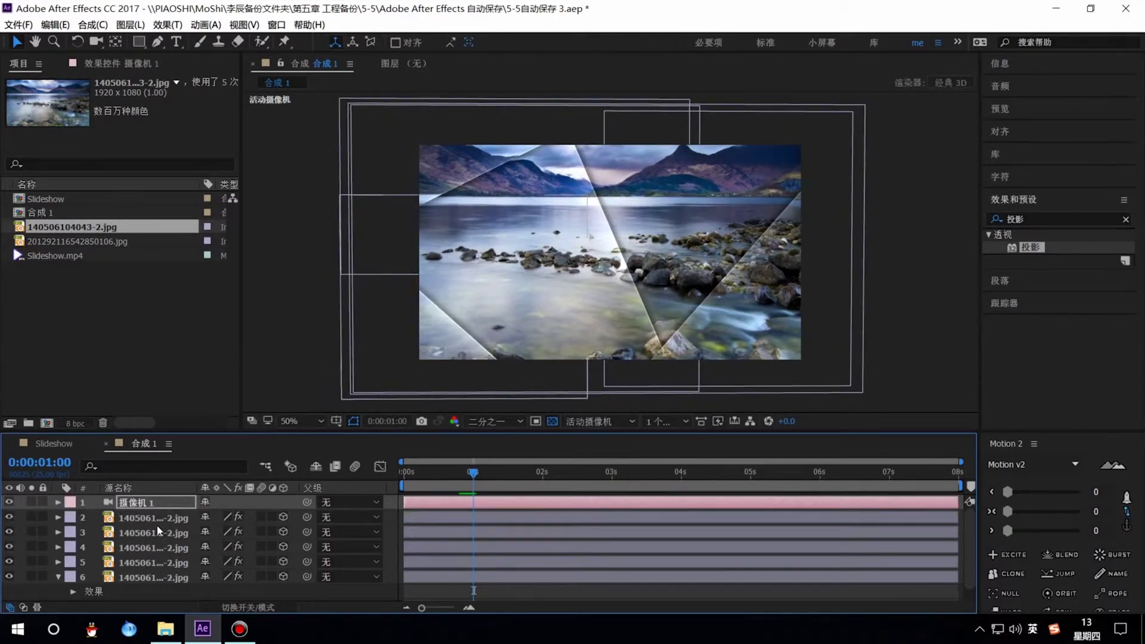
left_click(54, 444)
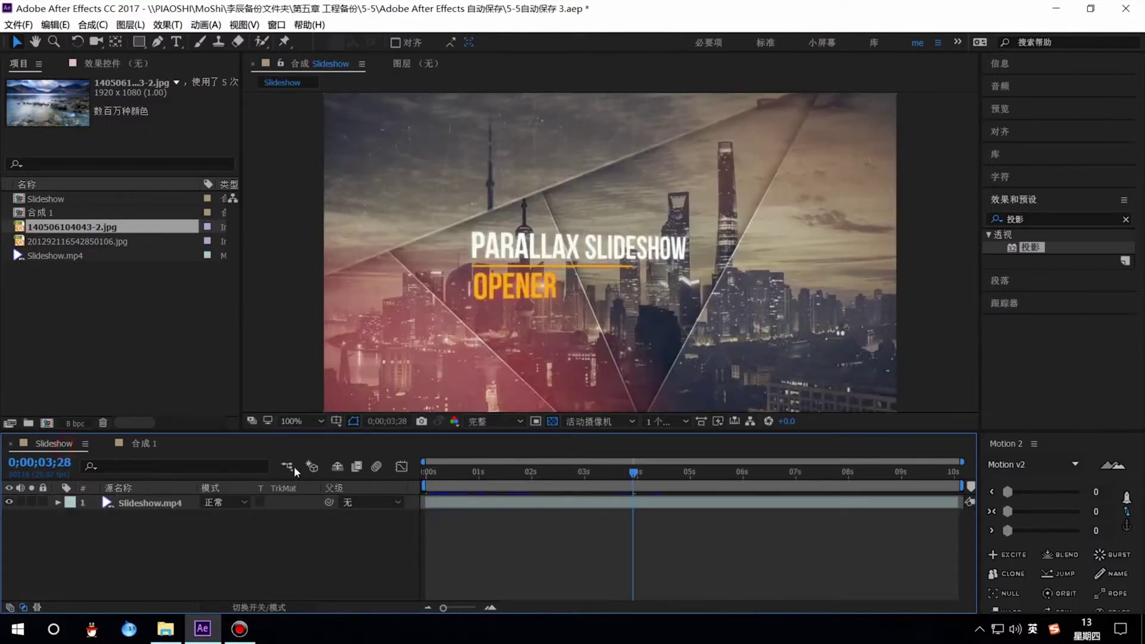
mouse_move(593, 477)
left_mouse_down()
mouse_move(715, 482)
mouse_move(689, 476)
left_mouse_up()
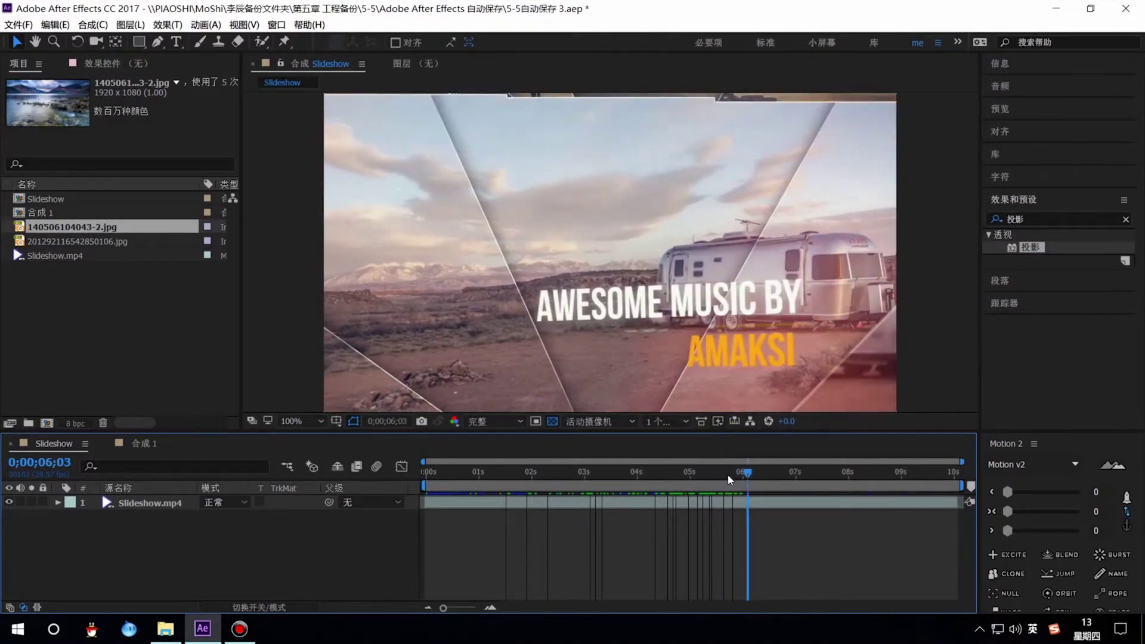
left_click(144, 444)
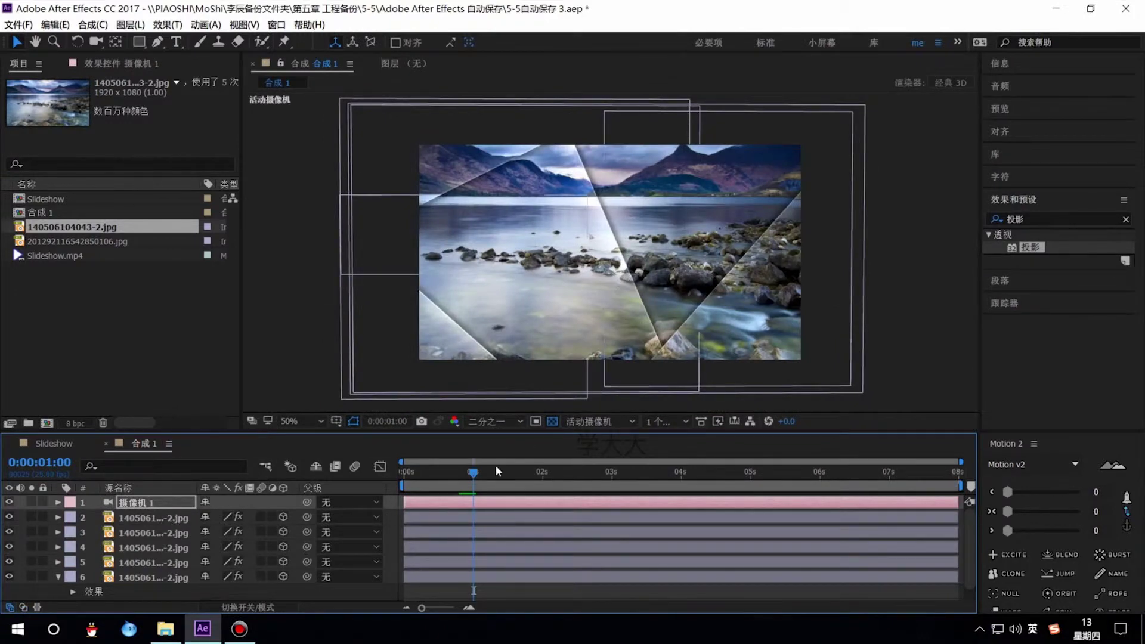
Step: Show the camera's Position keyframes and move the time indicator to about 3 seconds
key("Home")
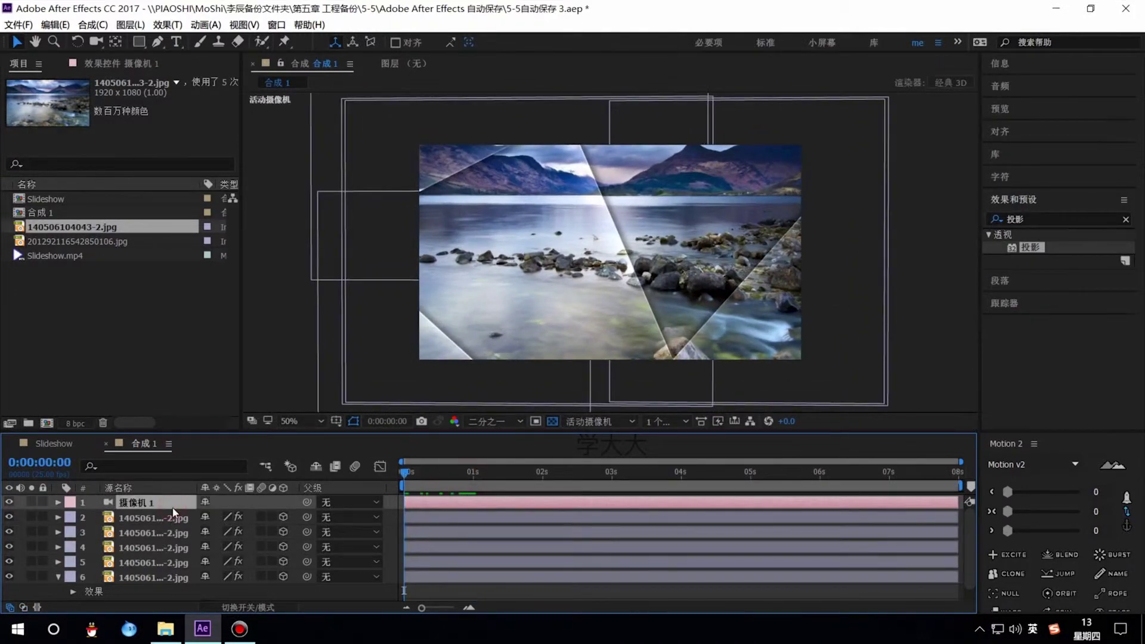
key("p")
left_click_drag(409, 471, 613, 478)
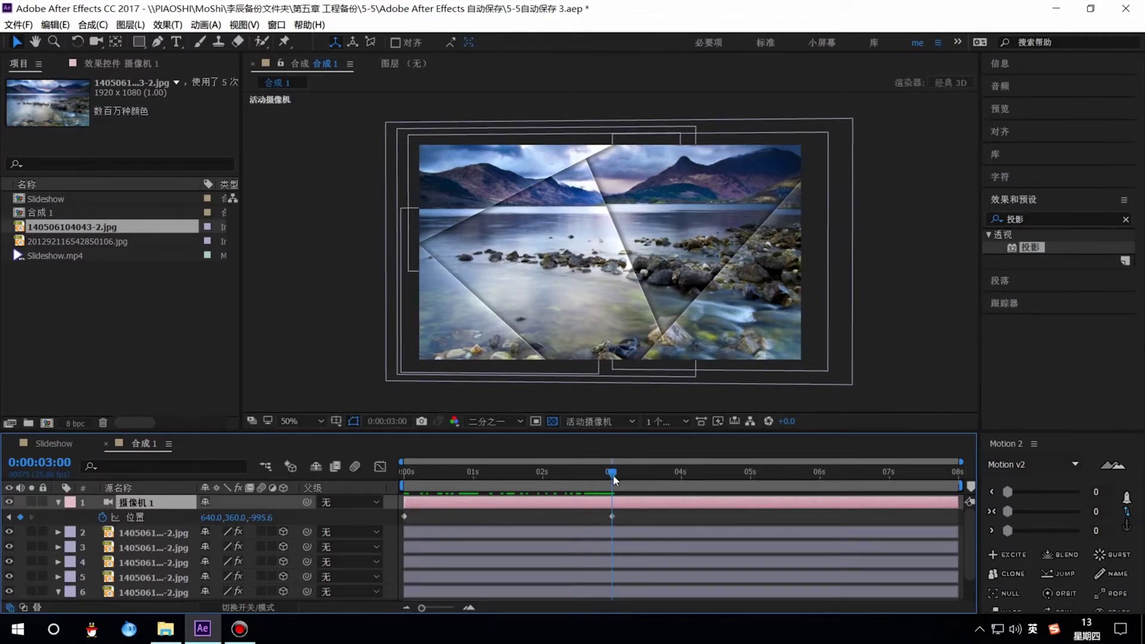
Step: Create null layer 空 1 and parent camera 摄像机 1 to it
right_click(82, 515)
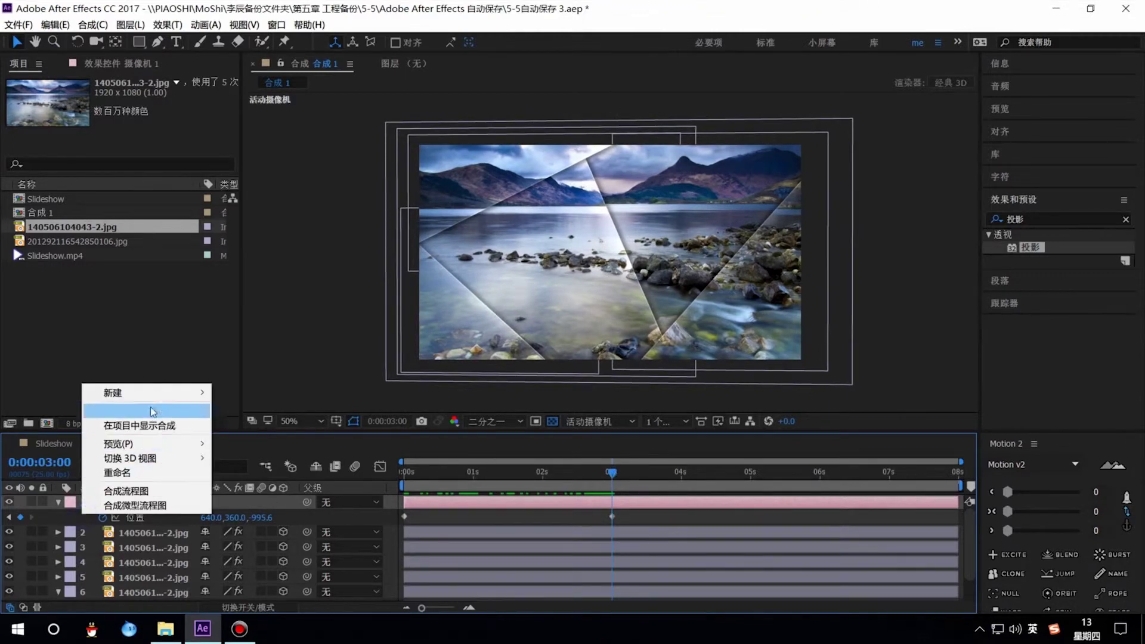
mouse_move(149, 394)
left_click(279, 469)
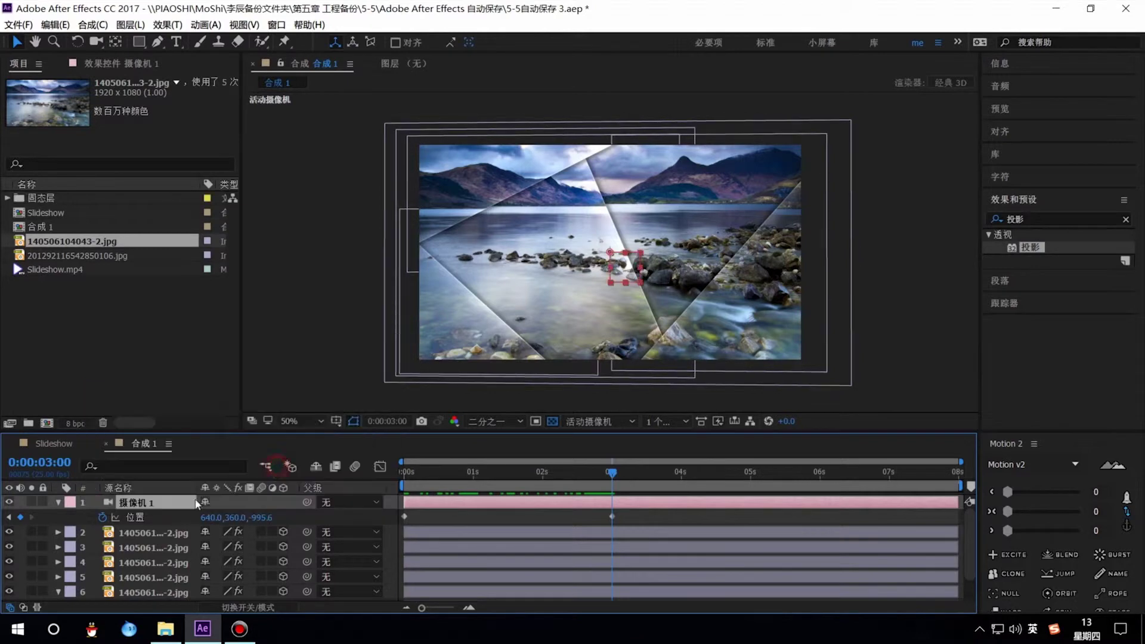
left_click(150, 519)
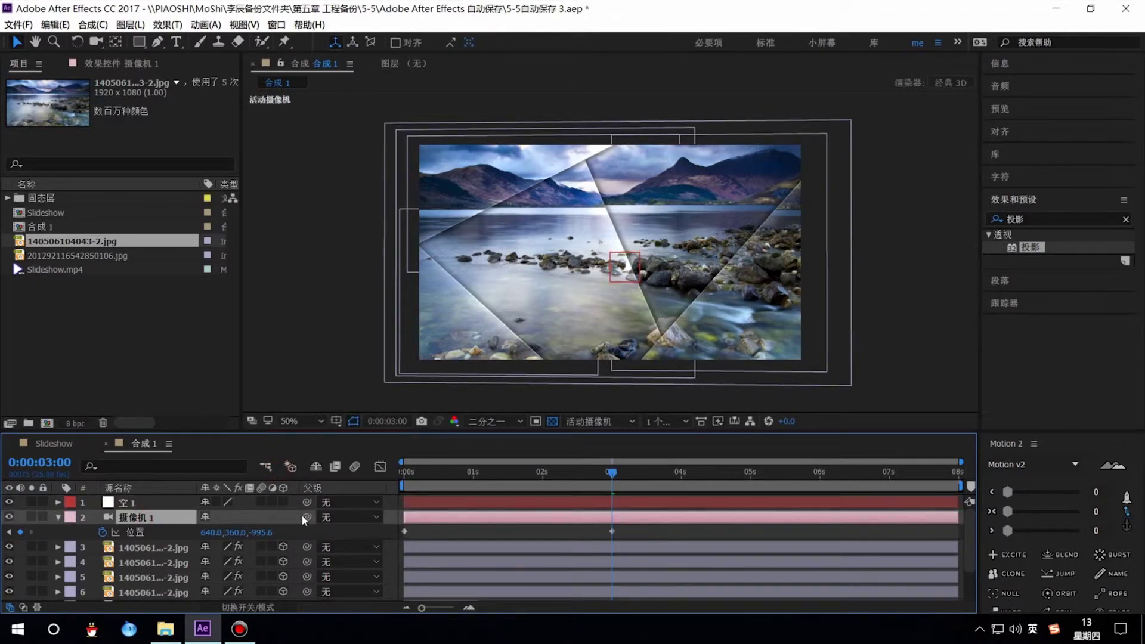
left_click_drag(307, 517, 128, 506)
left_click(136, 504)
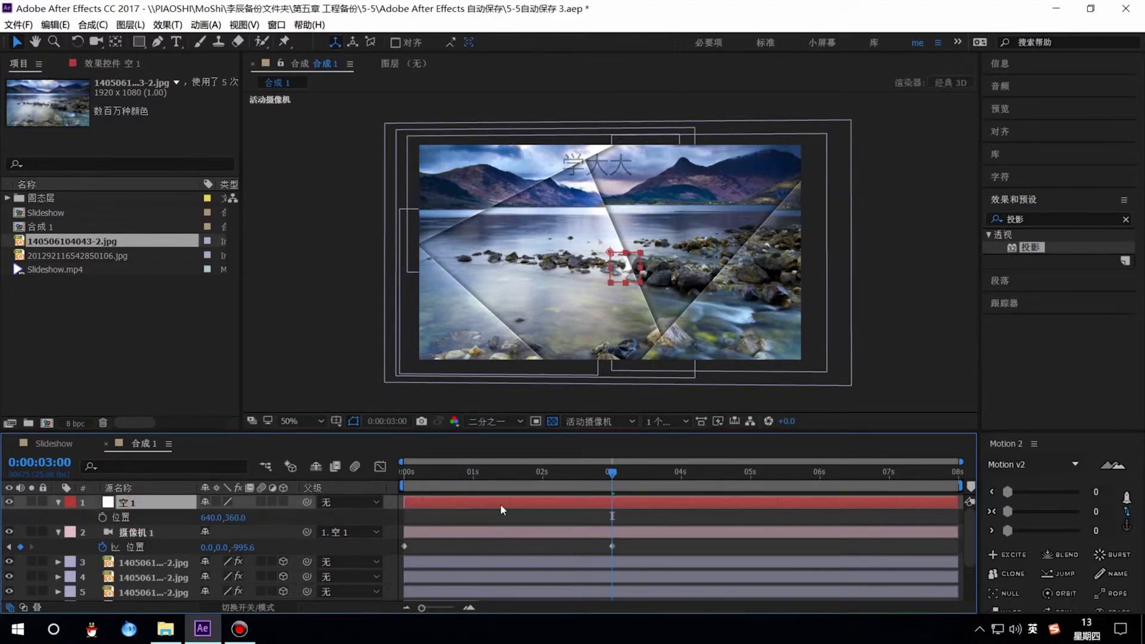
Step: Keyframe null 空 1's Position from 640,360 at 3 s to Y 997 at 4 s
key("p")
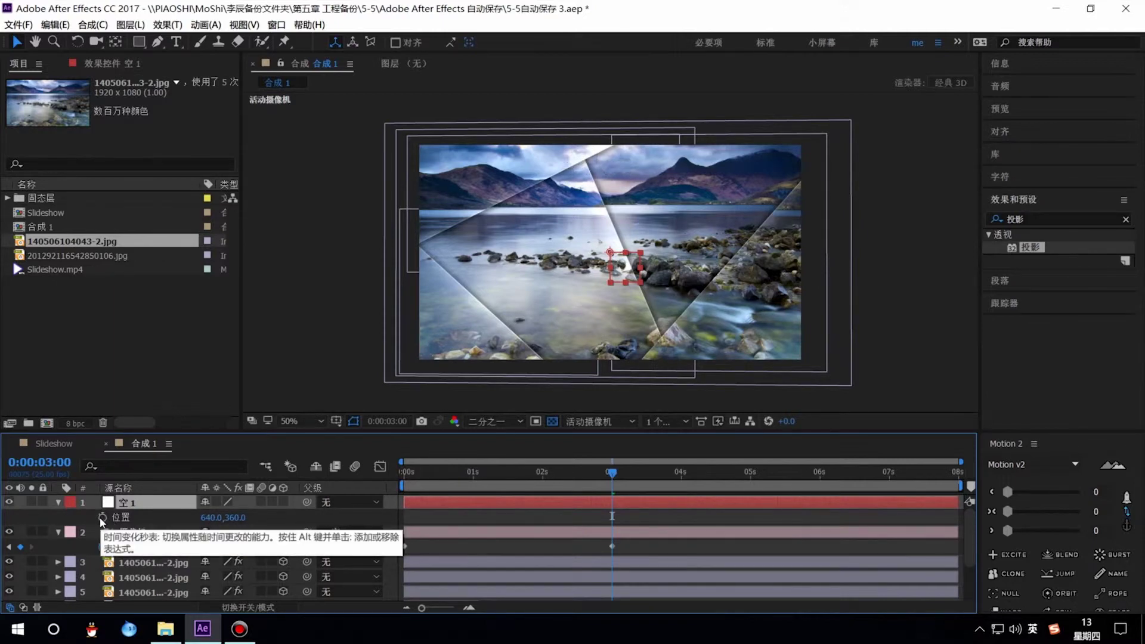
left_click(102, 517)
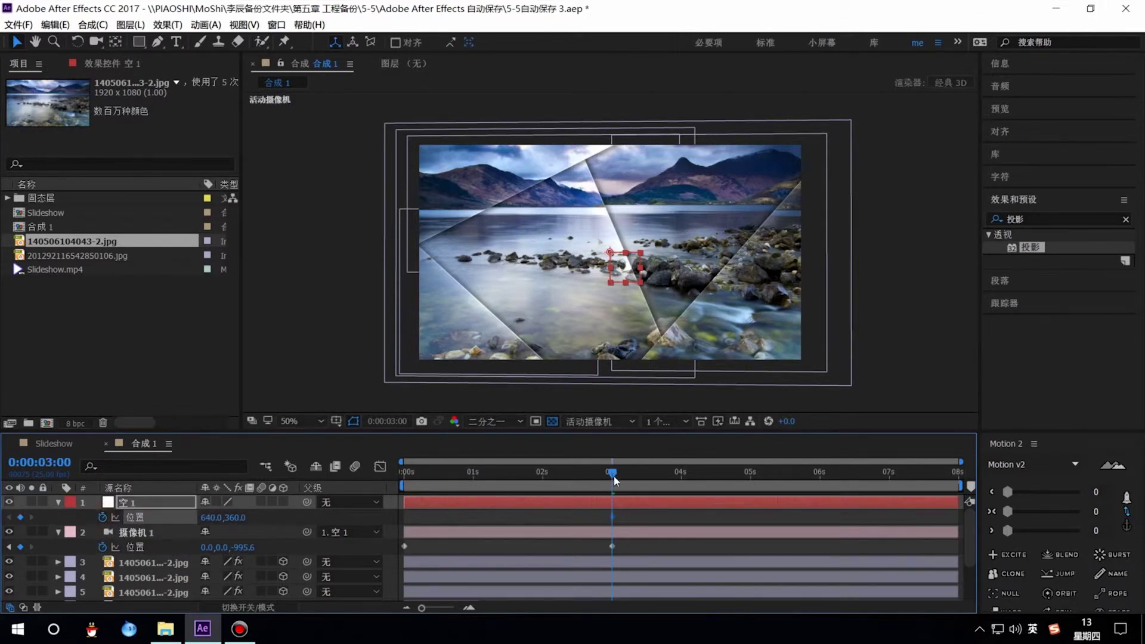
left_click_drag(624, 476, 682, 481)
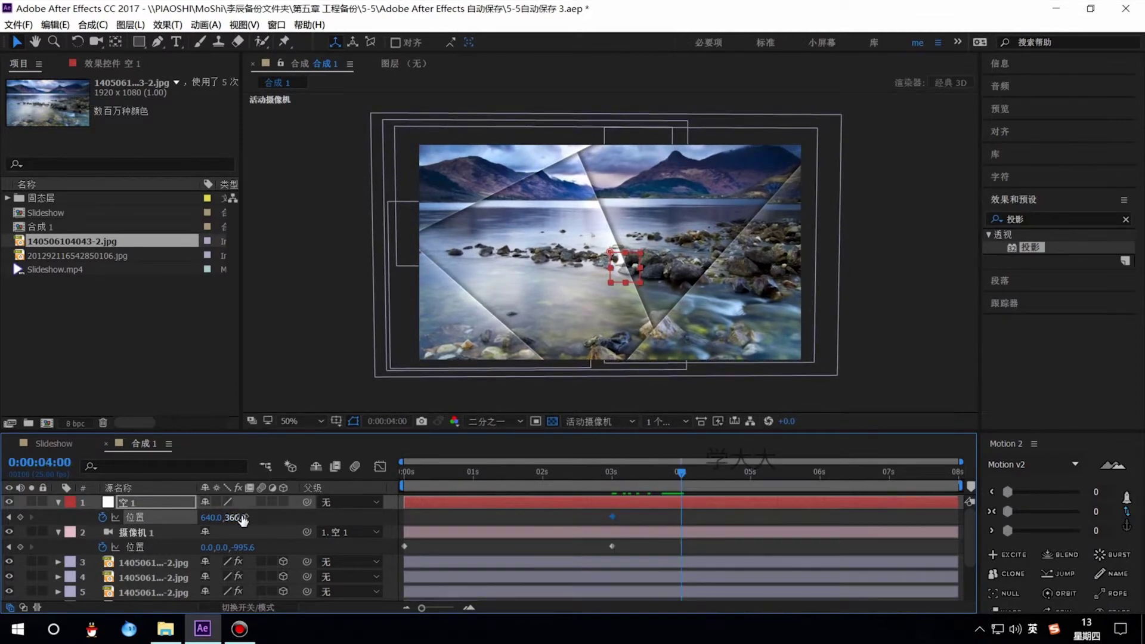
mouse_move(233, 517)
left_mouse_down()
mouse_move(172, 511)
mouse_move(758, 480)
mouse_move(741, 479)
left_mouse_up()
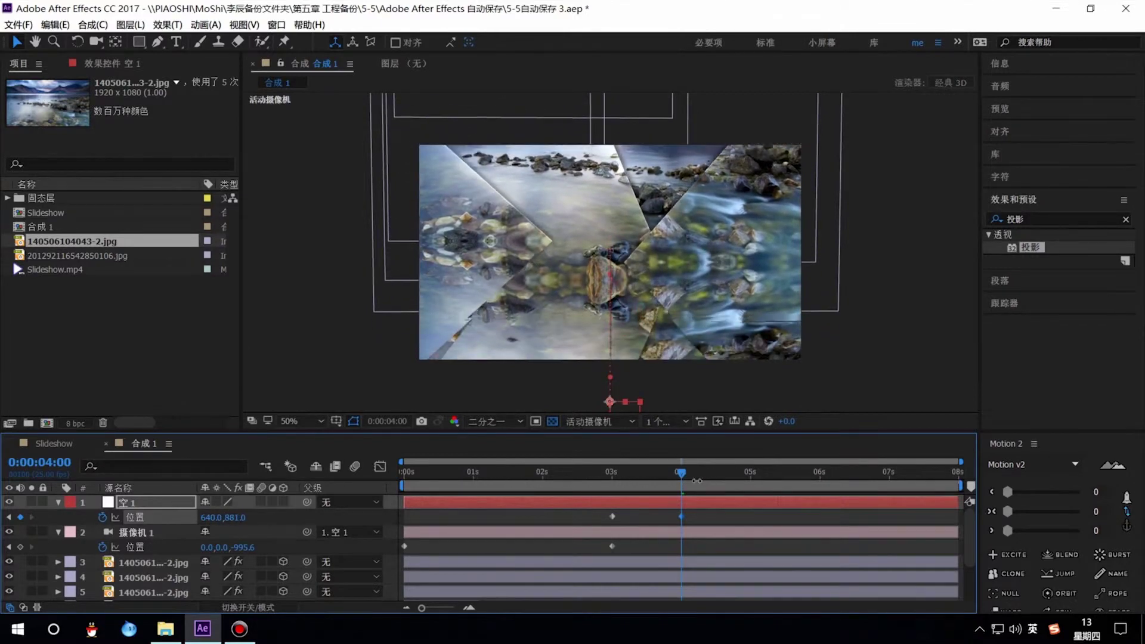
left_click_drag(741, 479, 755, 484)
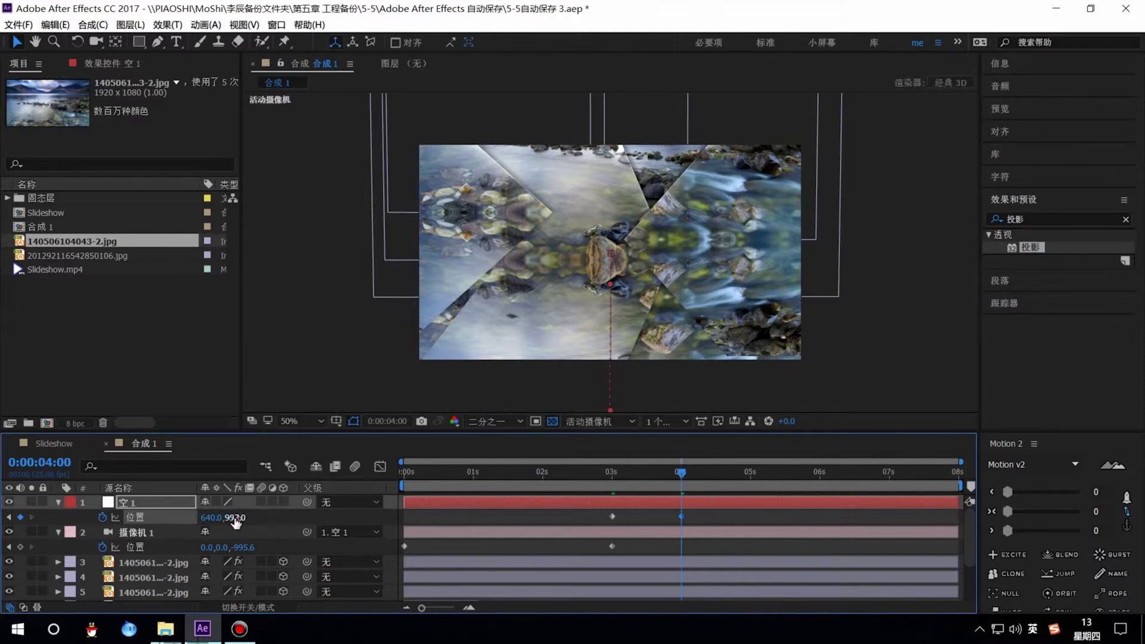
Step: Nudge Null 1's Position Y at 0:00:04:00, then play back the camera swing from earlier frames
mouse_move(235, 518)
left_mouse_down()
mouse_move(273, 518)
mouse_move(263, 523)
left_mouse_up()
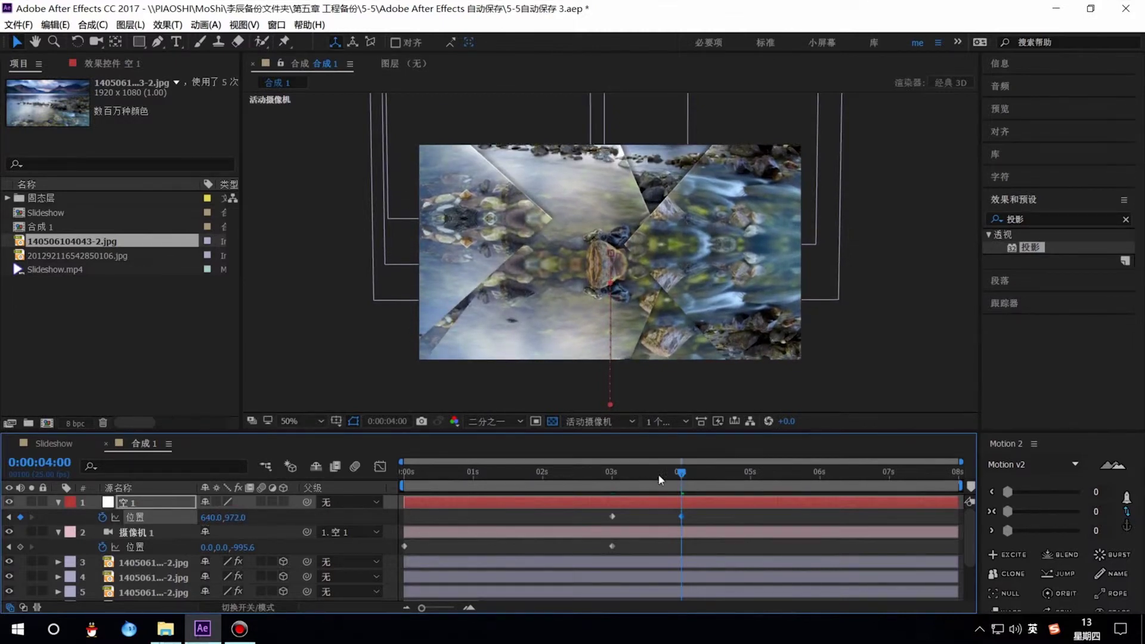
left_click_drag(661, 479, 512, 480)
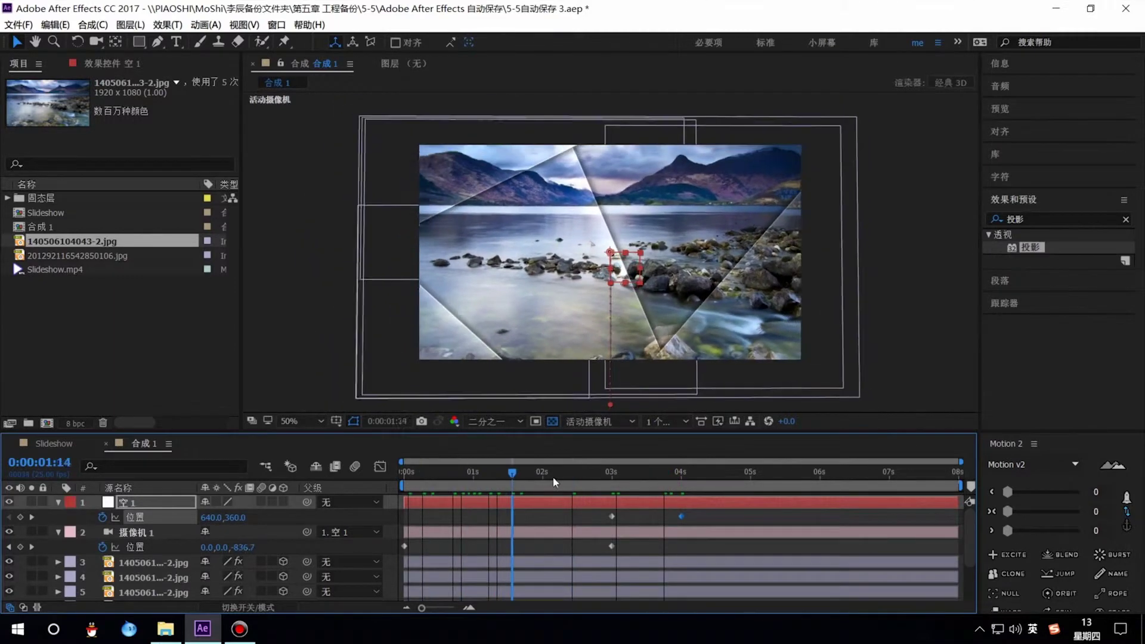
key("space")
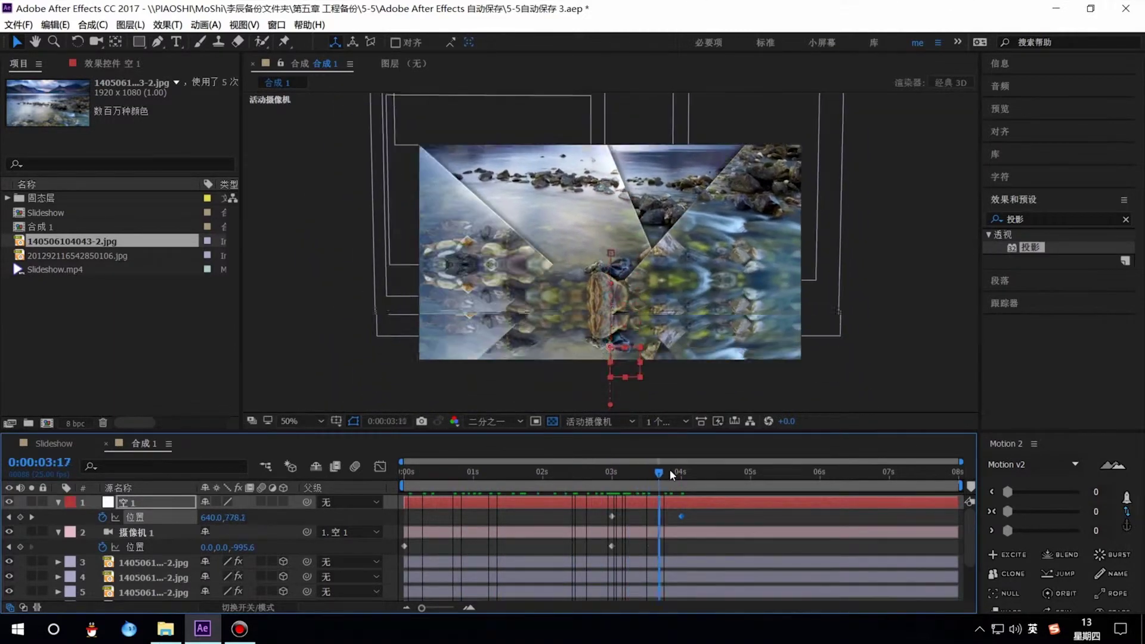
mouse_move(630, 470)
left_mouse_down()
mouse_move(584, 477)
mouse_move(651, 471)
mouse_move(548, 471)
left_mouse_up()
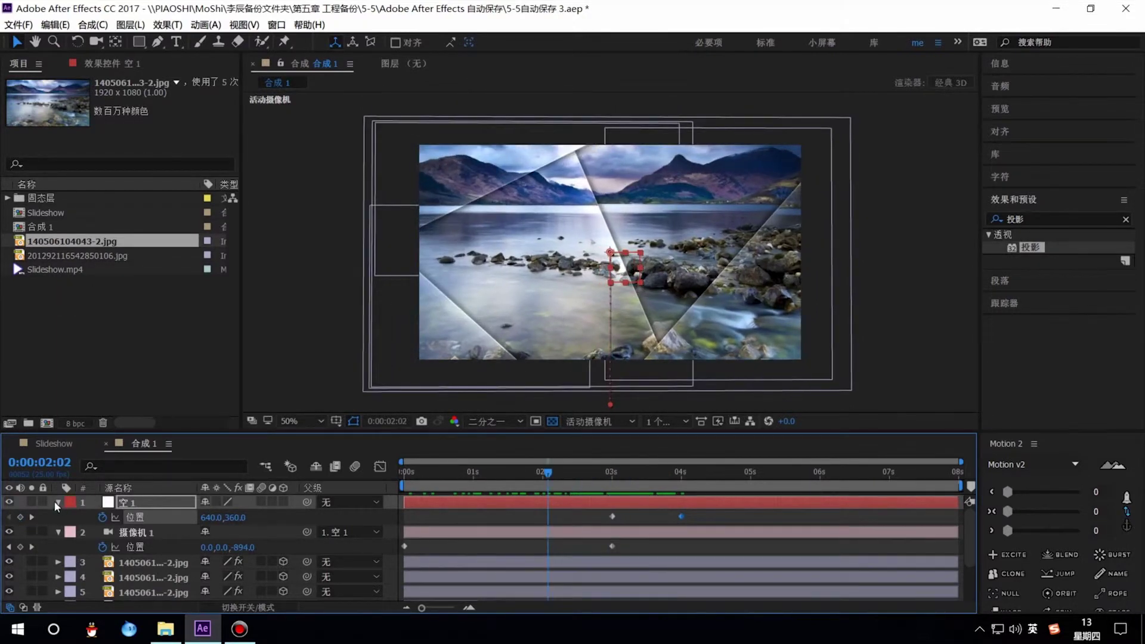
Step: Precompose all seven layers of 合成 1 into a comp named scene1, then play it back
left_click(58, 518)
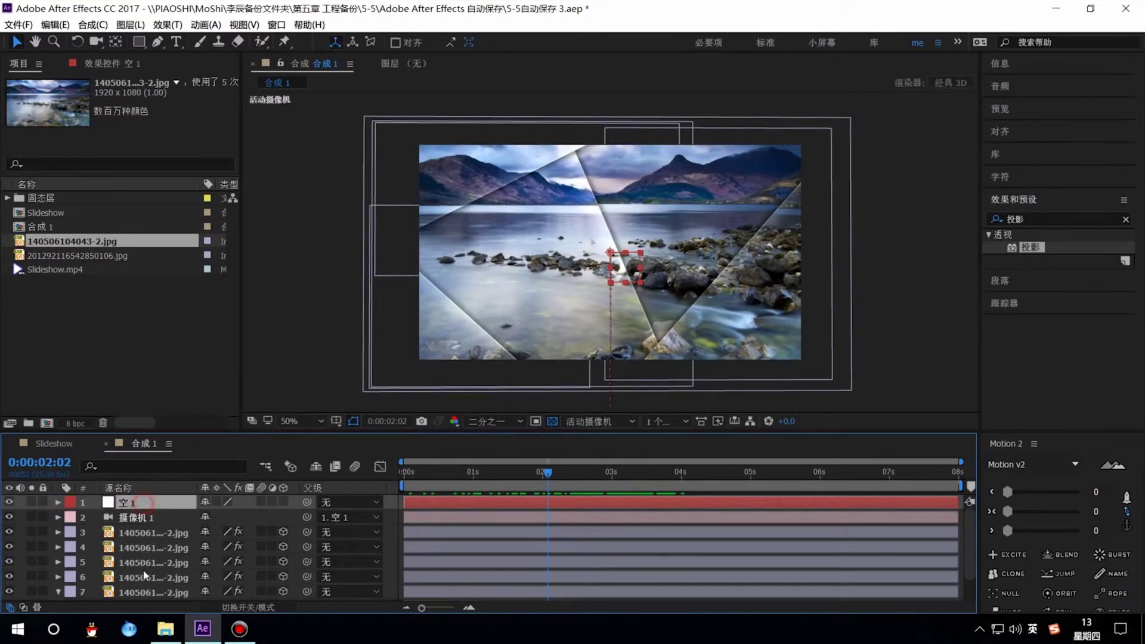
key("shift")
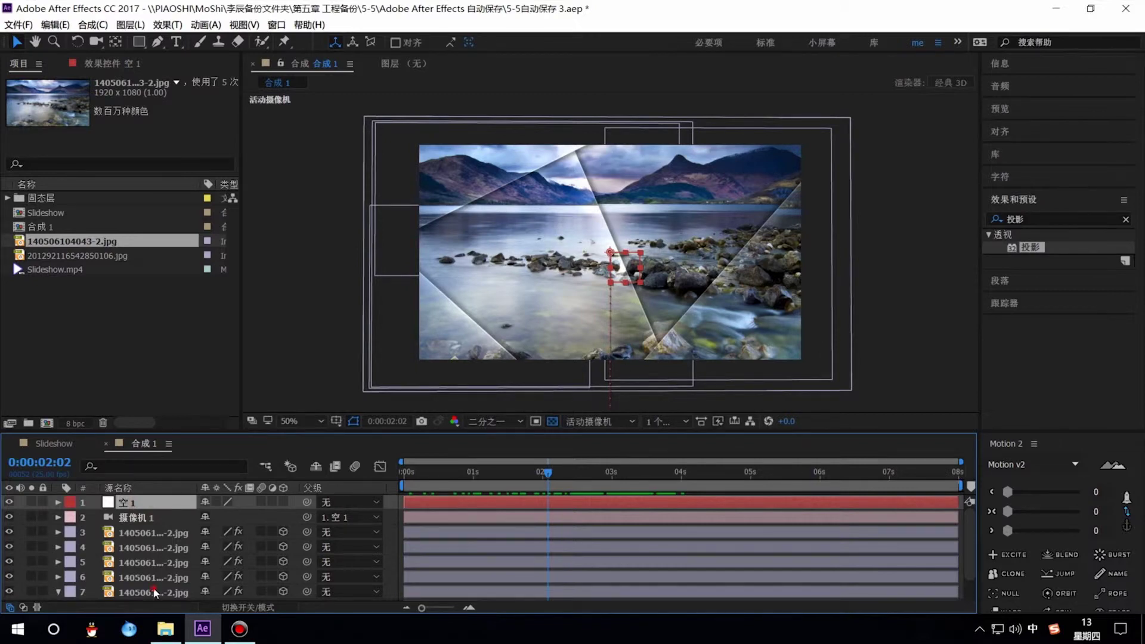
left_click(154, 592, "shift")
key("ctrl+shift+c")
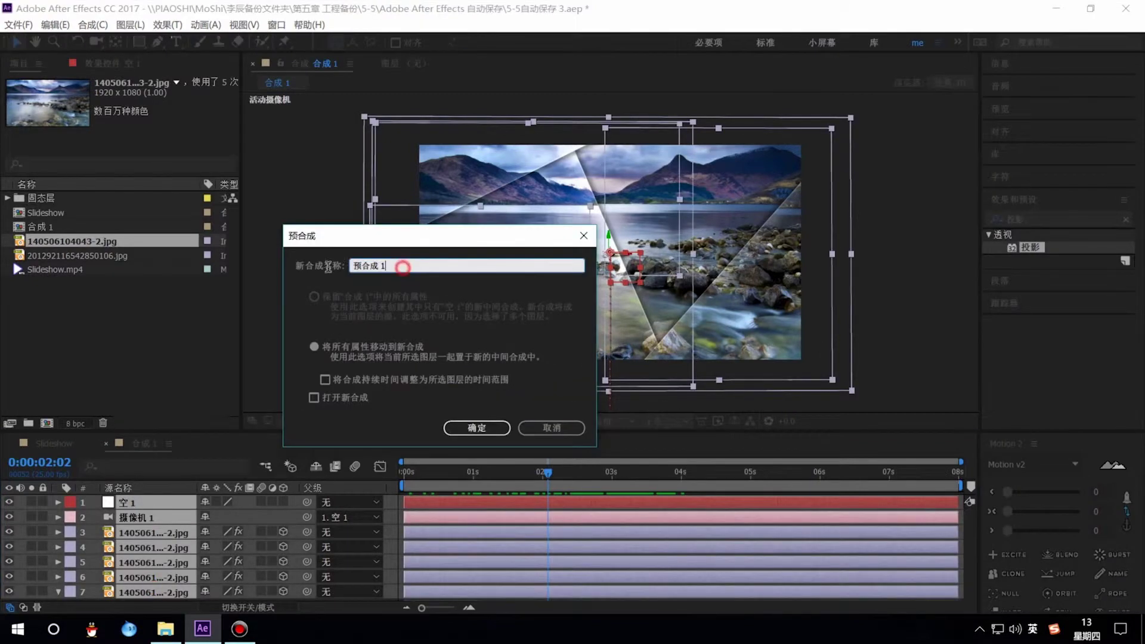
double_click(393, 265)
type("scene1")
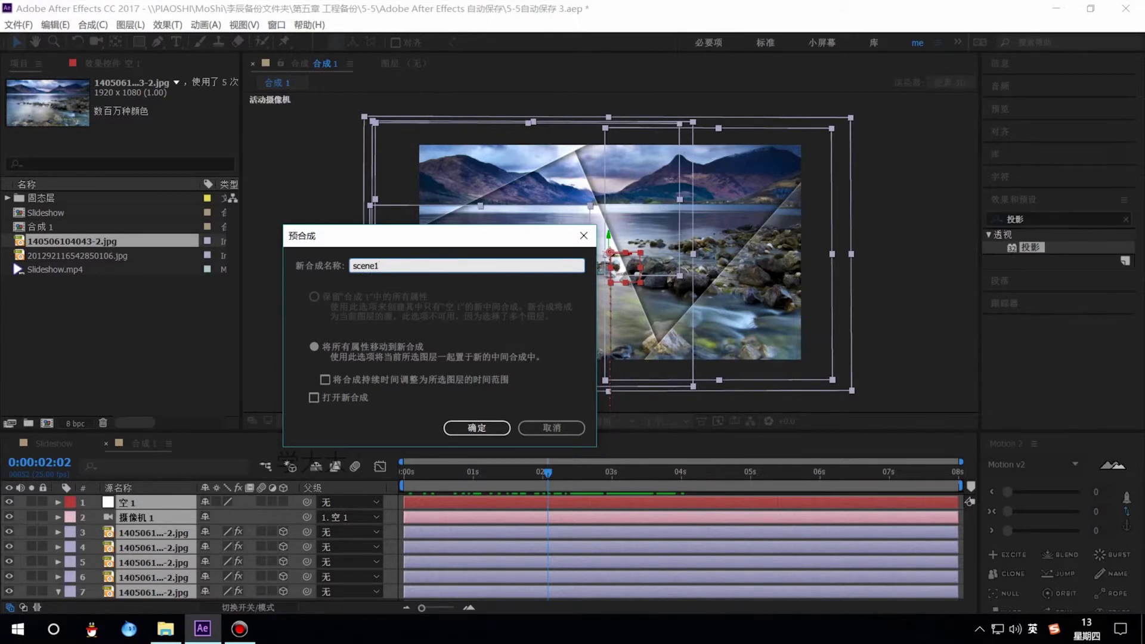
key("Return")
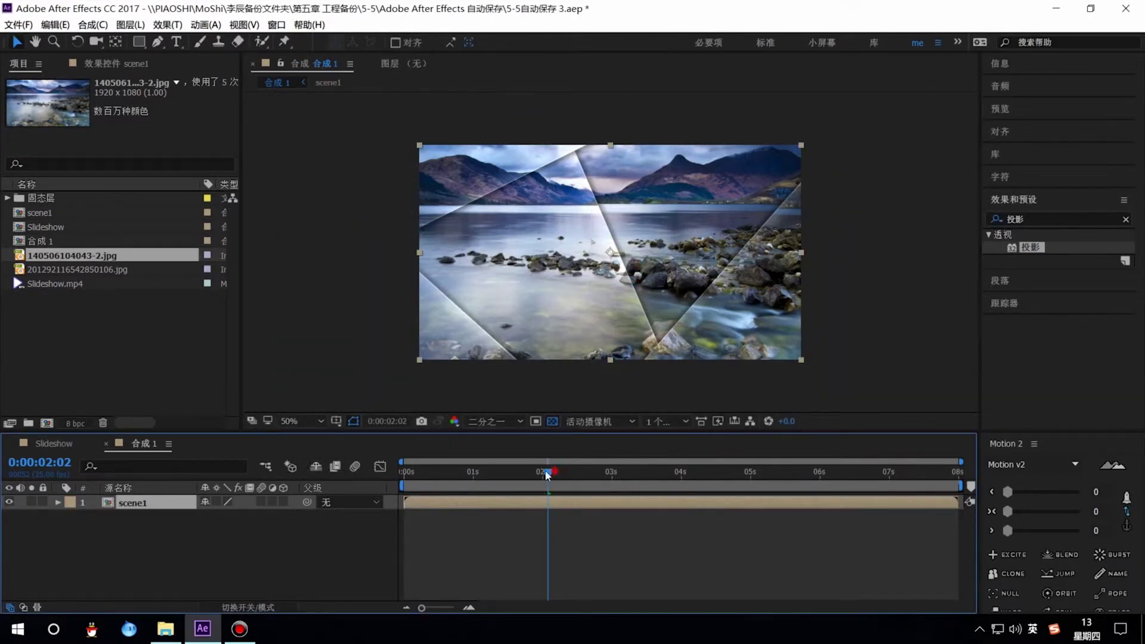
key("space")
mouse_move(550, 477)
left_mouse_down()
mouse_move(632, 476)
mouse_move(605, 475)
left_mouse_up()
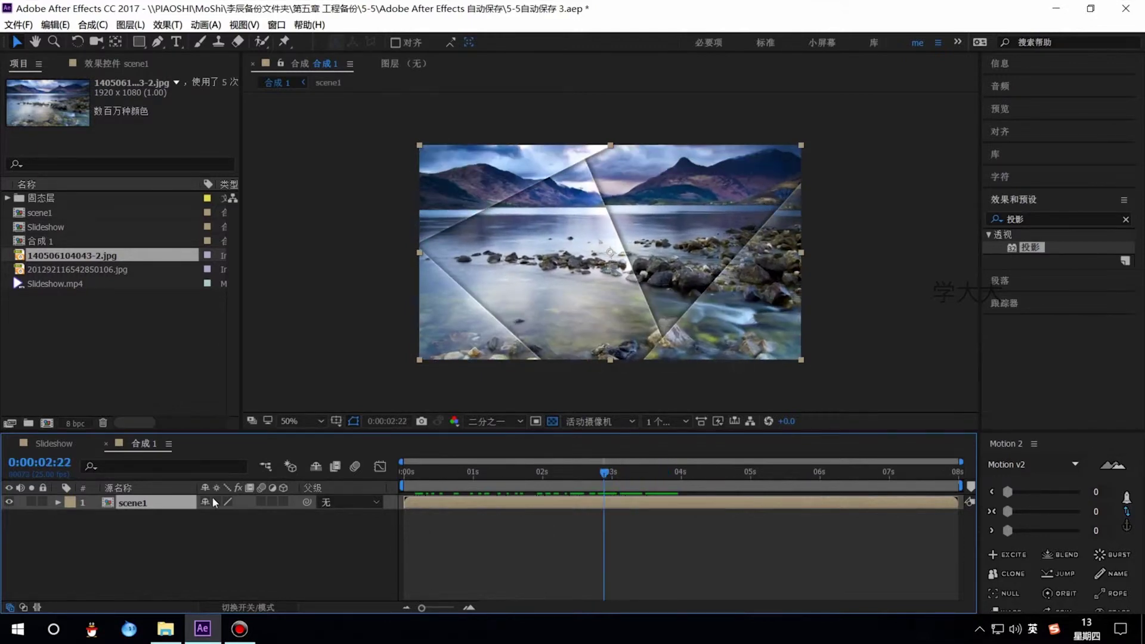
Step: Draw a blue rectangle over the left third of the frame with its anchor centred
left_click(166, 530)
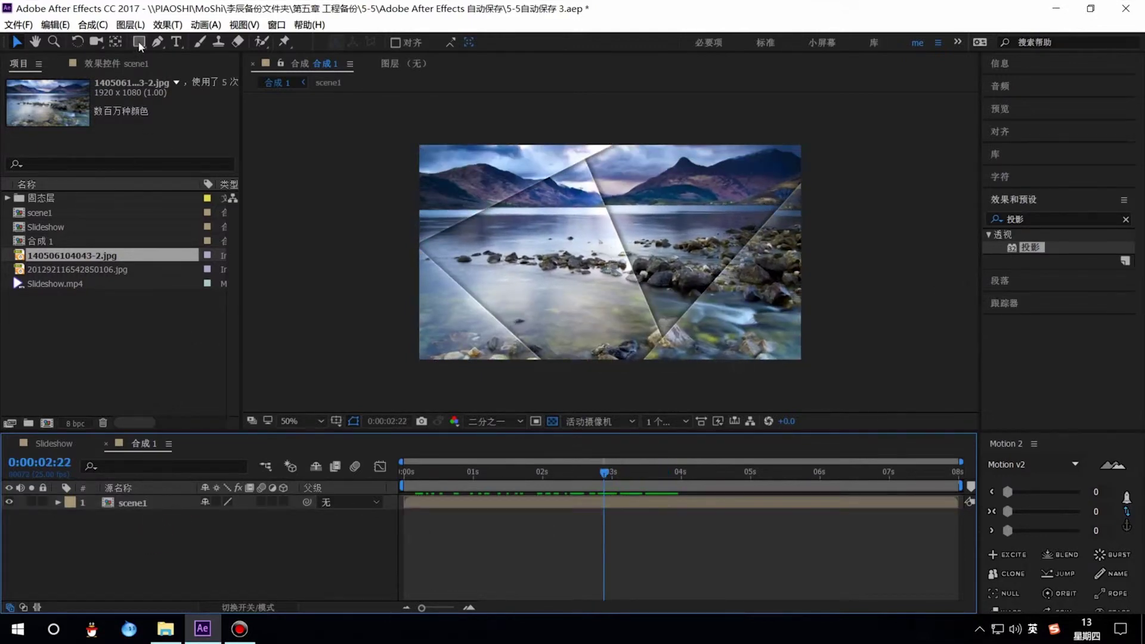
left_click(138, 41)
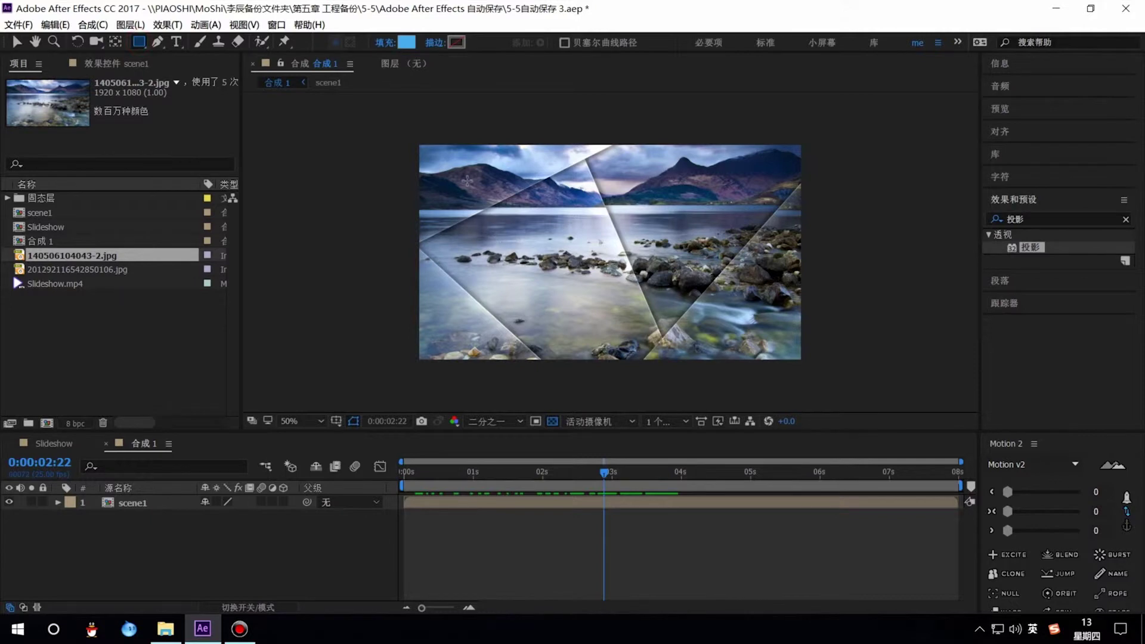
left_click_drag(411, 131, 557, 379)
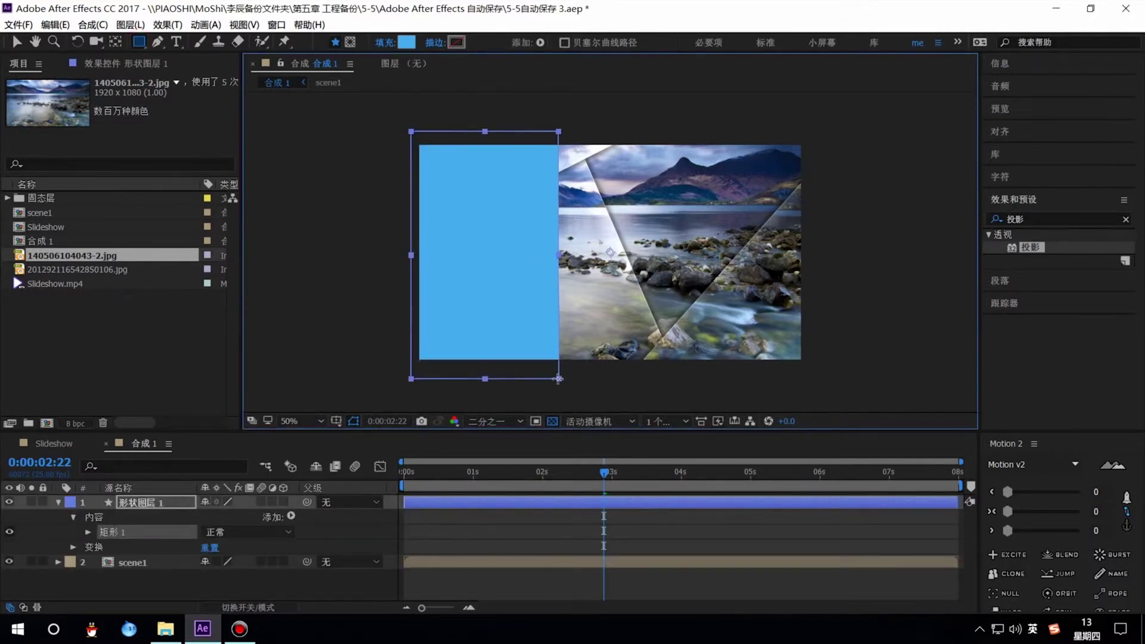
left_click(160, 507)
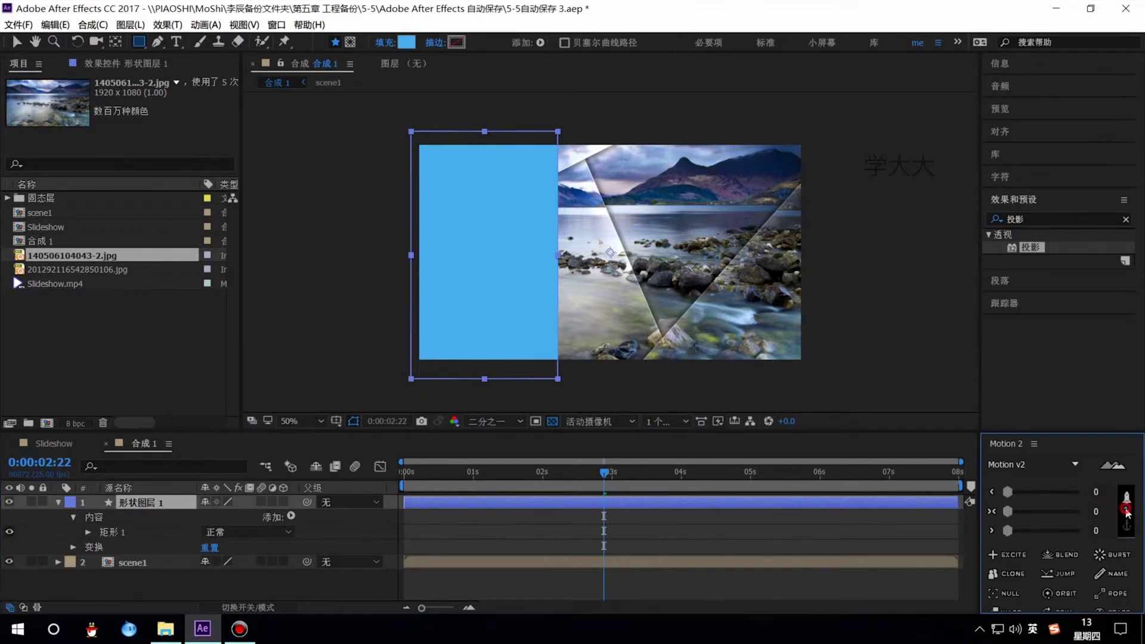
left_click(1087, 511)
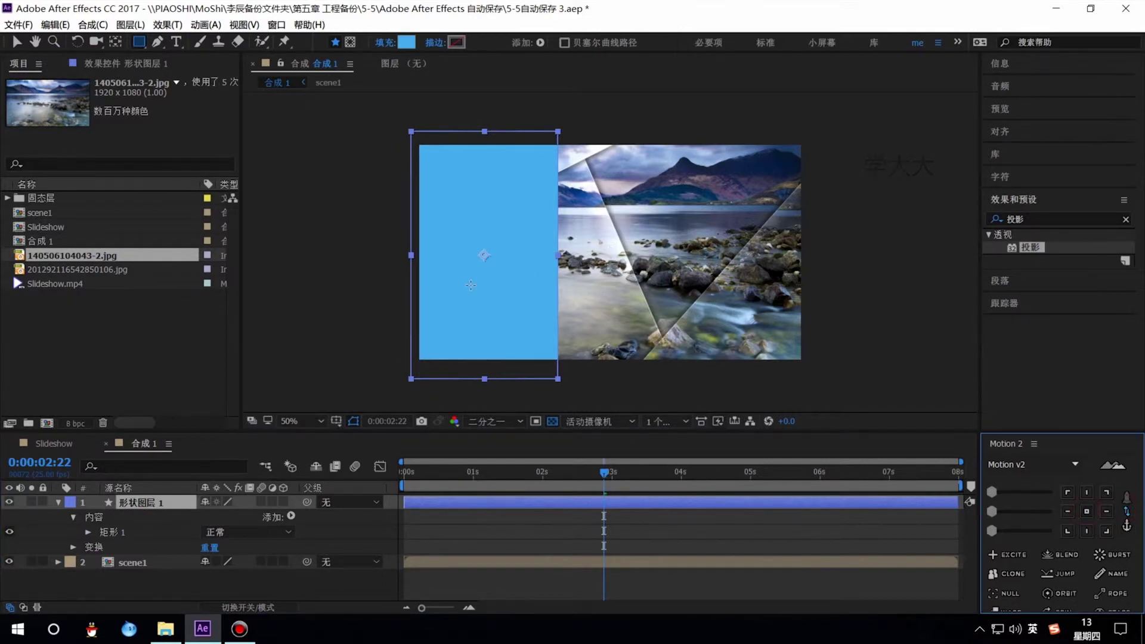
Step: Duplicate the rectangle layer into two copies and show the copies' Position values
left_click(152, 505)
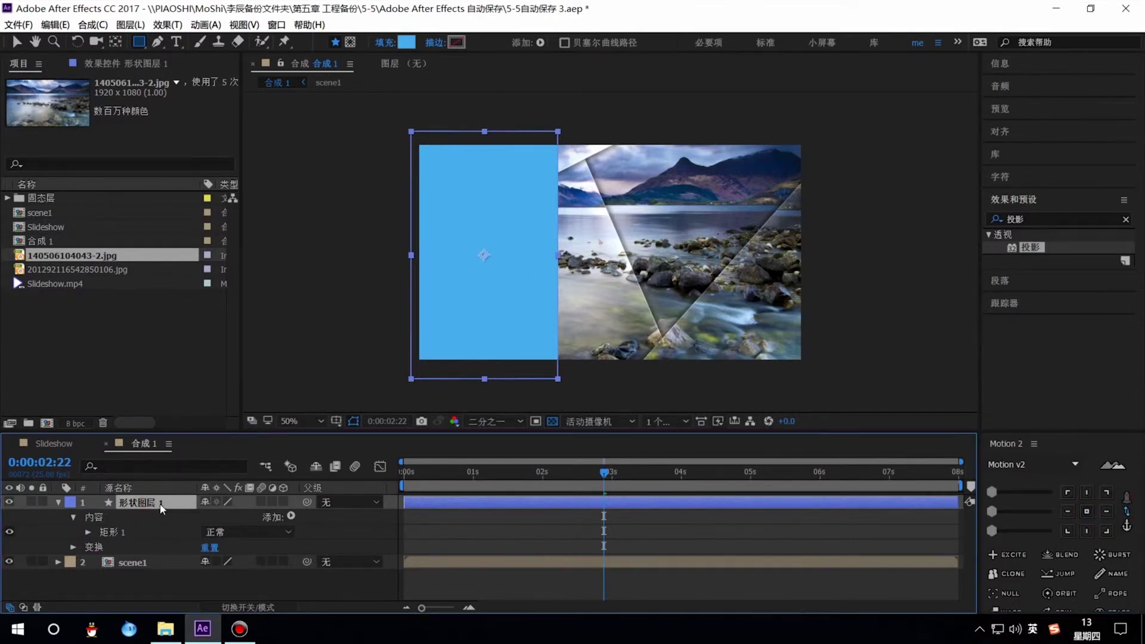
key("ctrl+d")
key("ctrl+d")
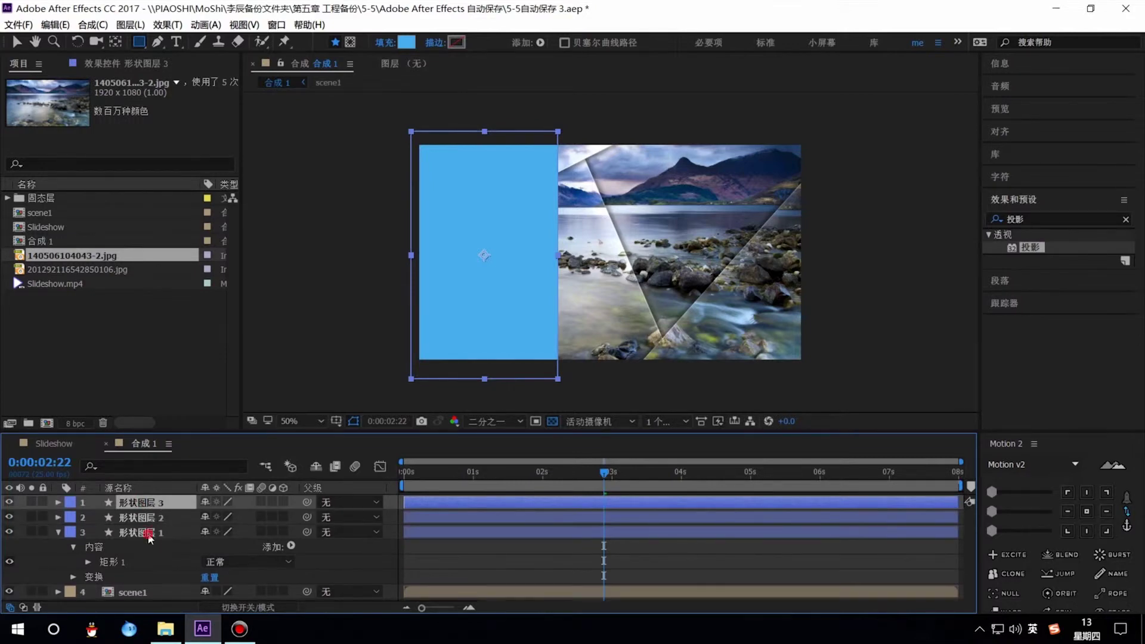
left_click(149, 537, "shift")
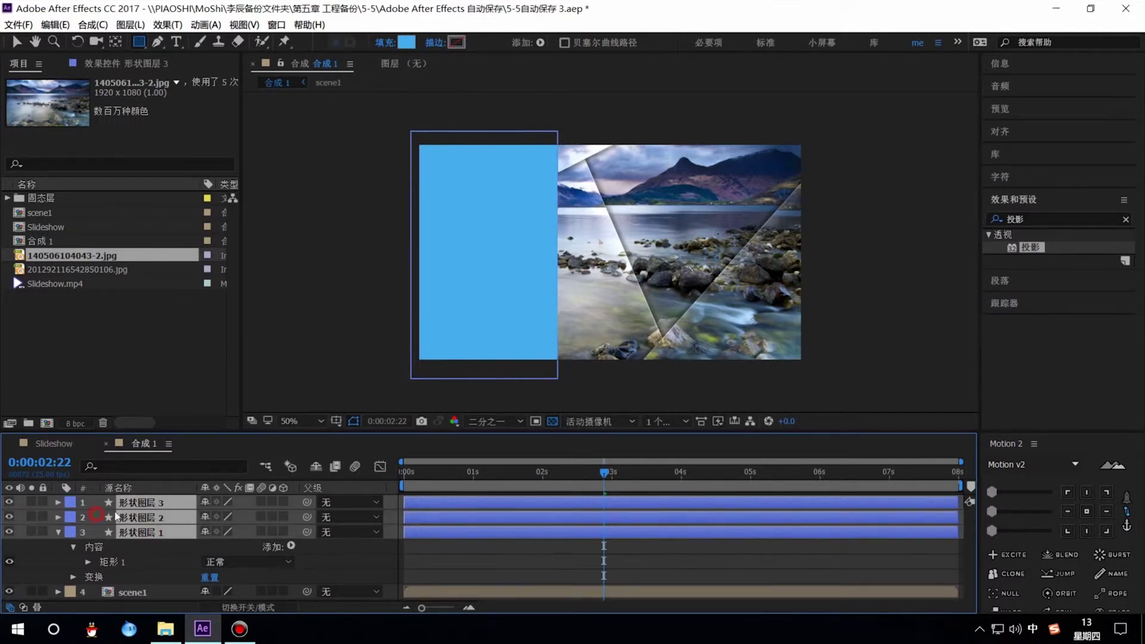
left_click(146, 503)
left_click(149, 519, "shift")
key("p")
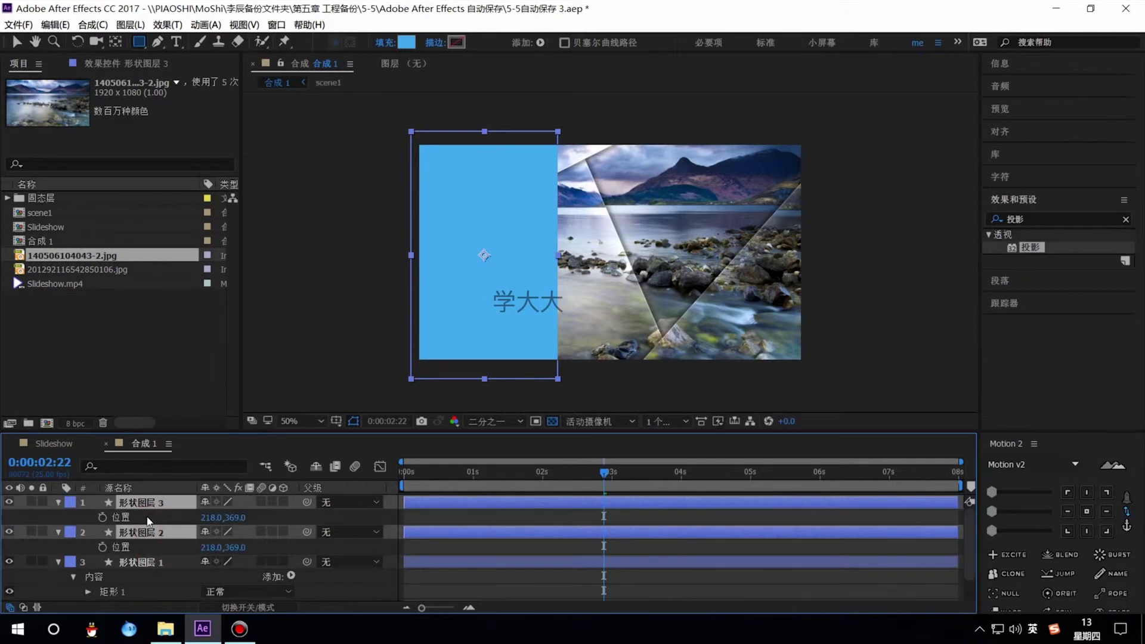
Step: Move the copies to X 693 and 1177 so the three bars sit side by side
left_click(154, 530)
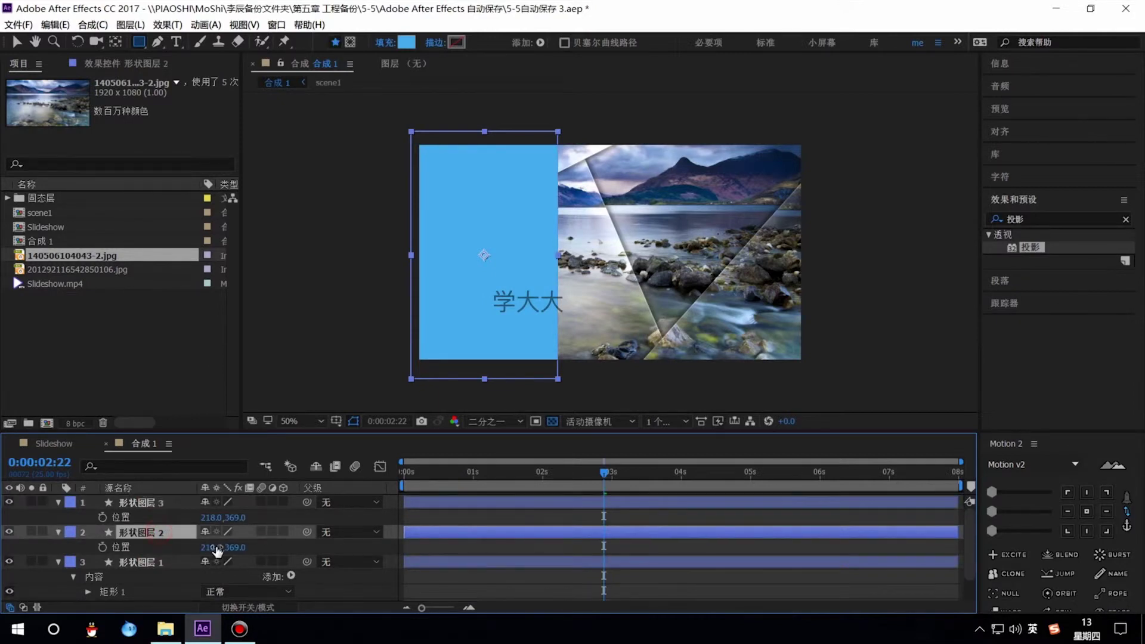
left_click_drag(213, 548, 581, 556)
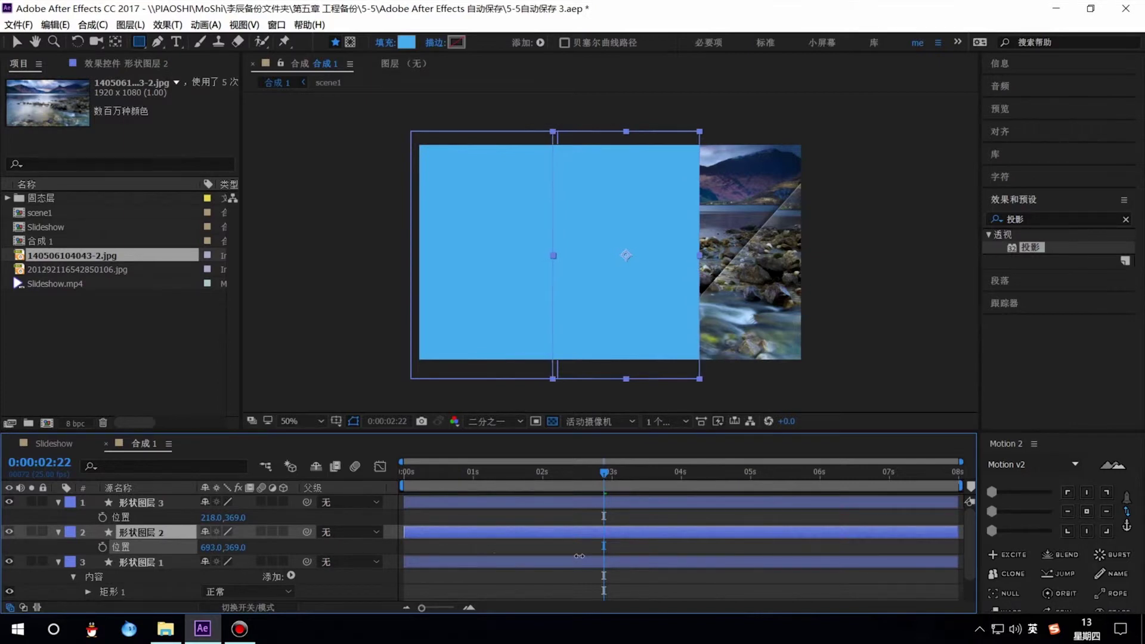
left_click(154, 503)
left_click_drag(215, 518, 946, 536)
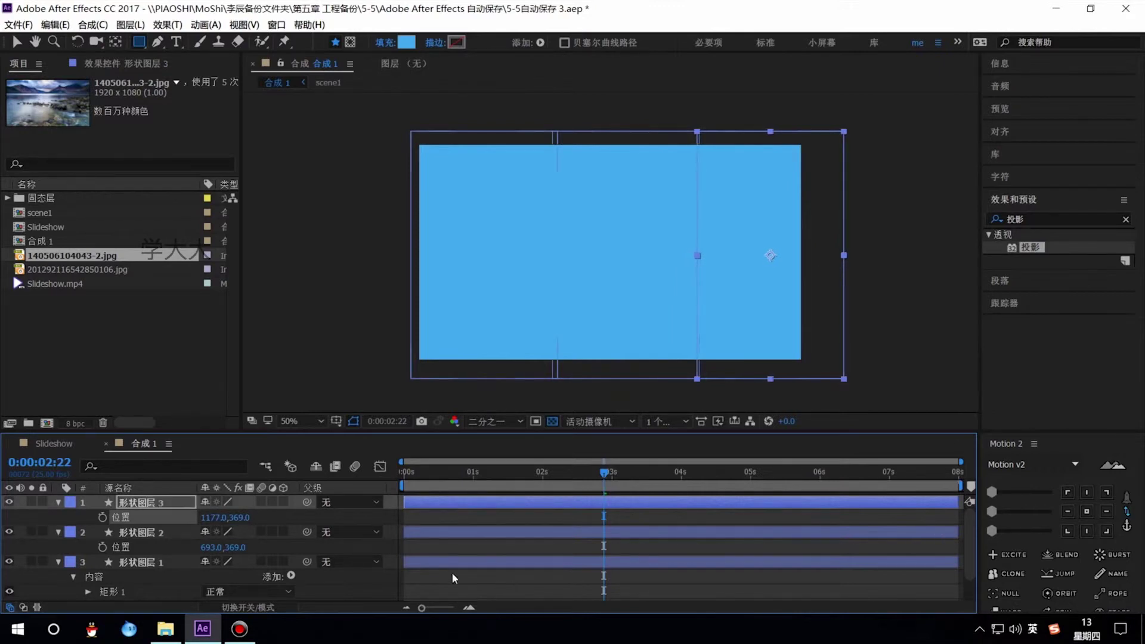
left_click(157, 564, "shift")
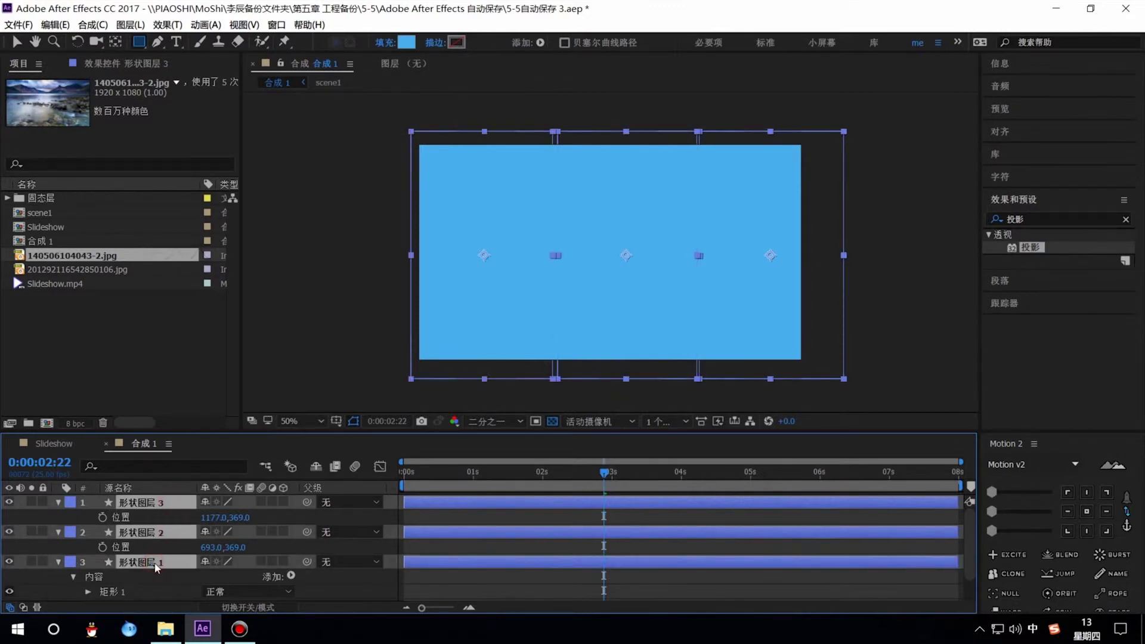
key("p")
key("shift")
Step: Keyframe the bars to rise from Y 1171 at 3 s to Y 369, trimming their in-points there
key("p")
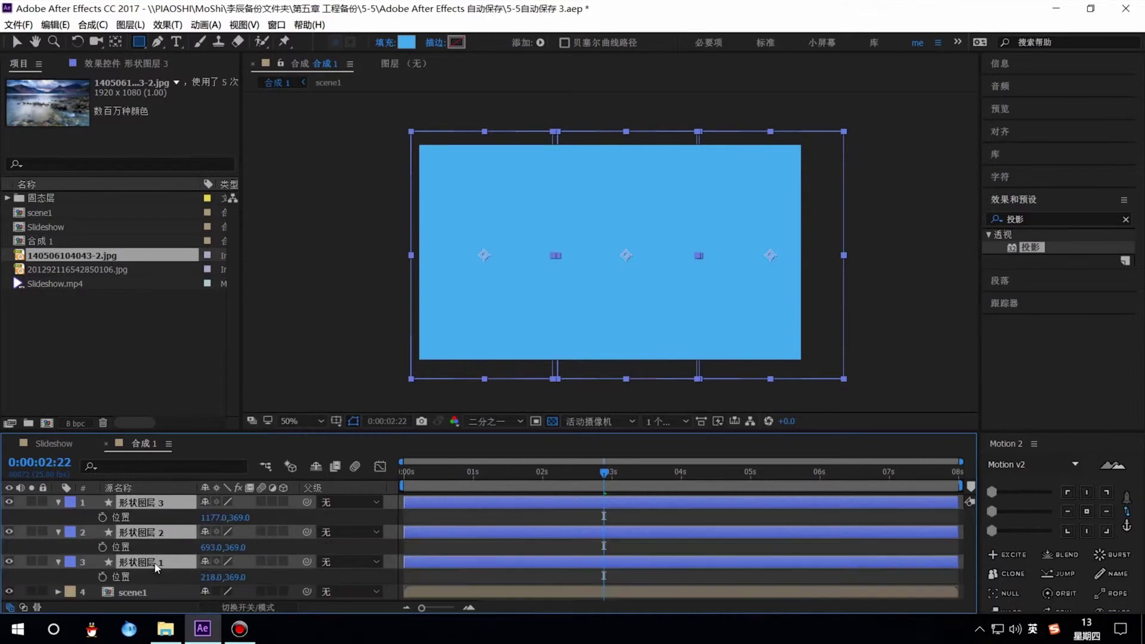
left_click_drag(212, 518, 152, 523)
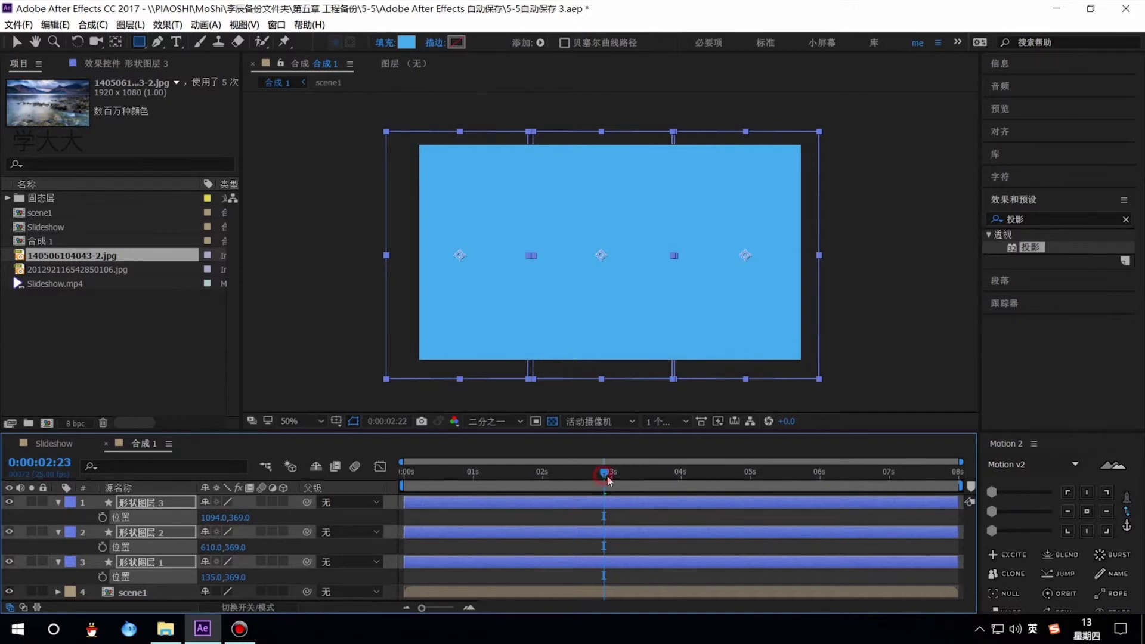
left_click_drag(609, 479, 616, 477)
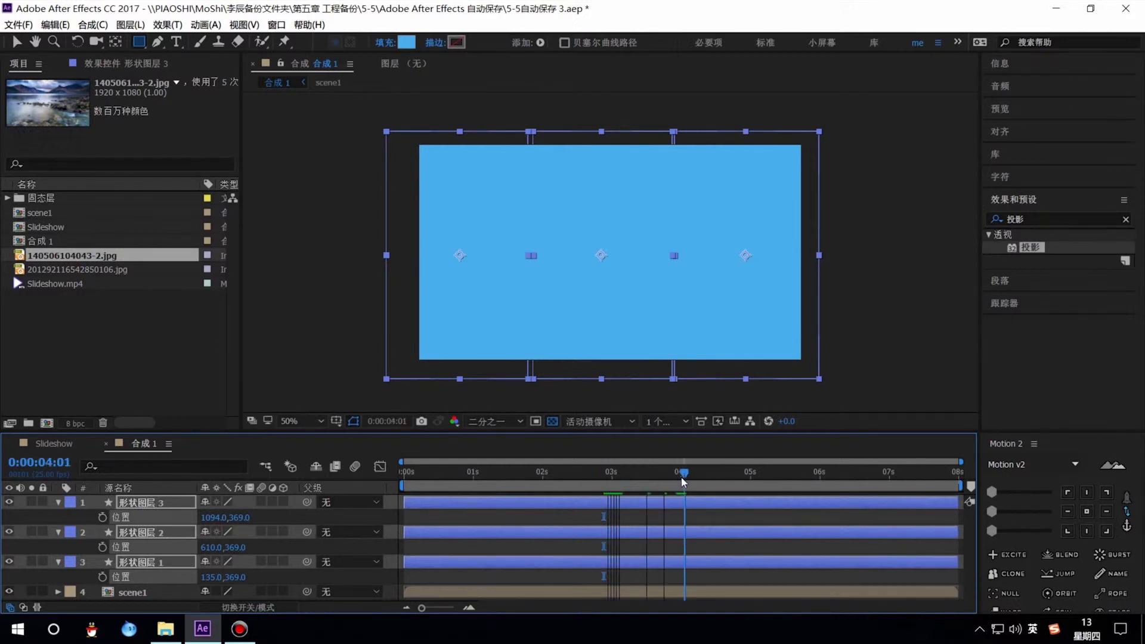
left_click_drag(645, 483, 684, 484)
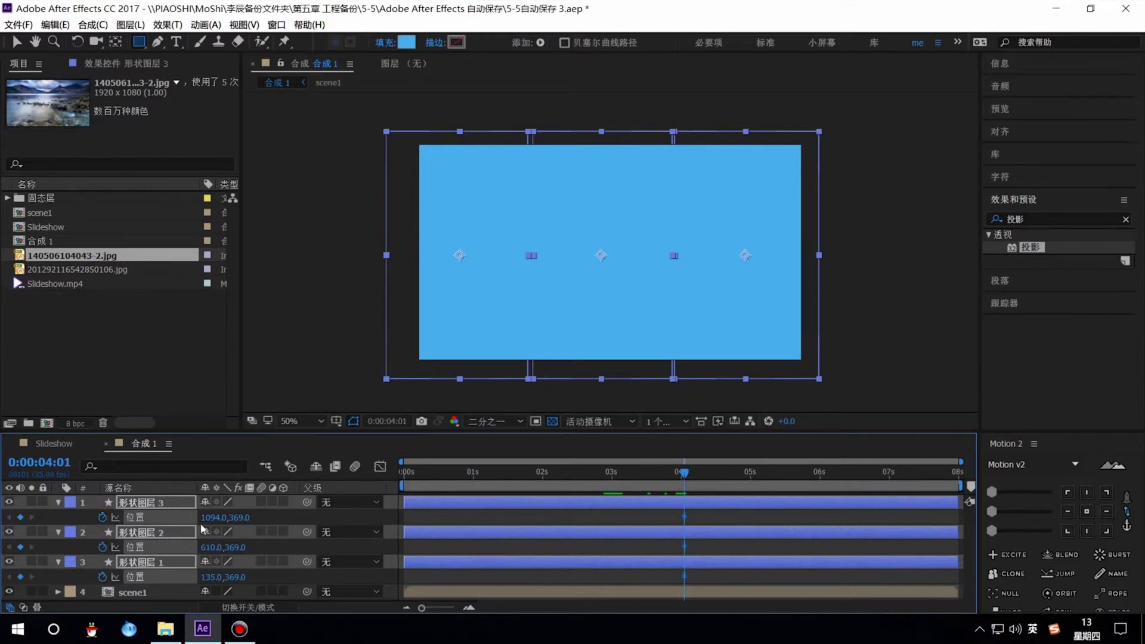
left_click_drag(684, 475, 613, 477)
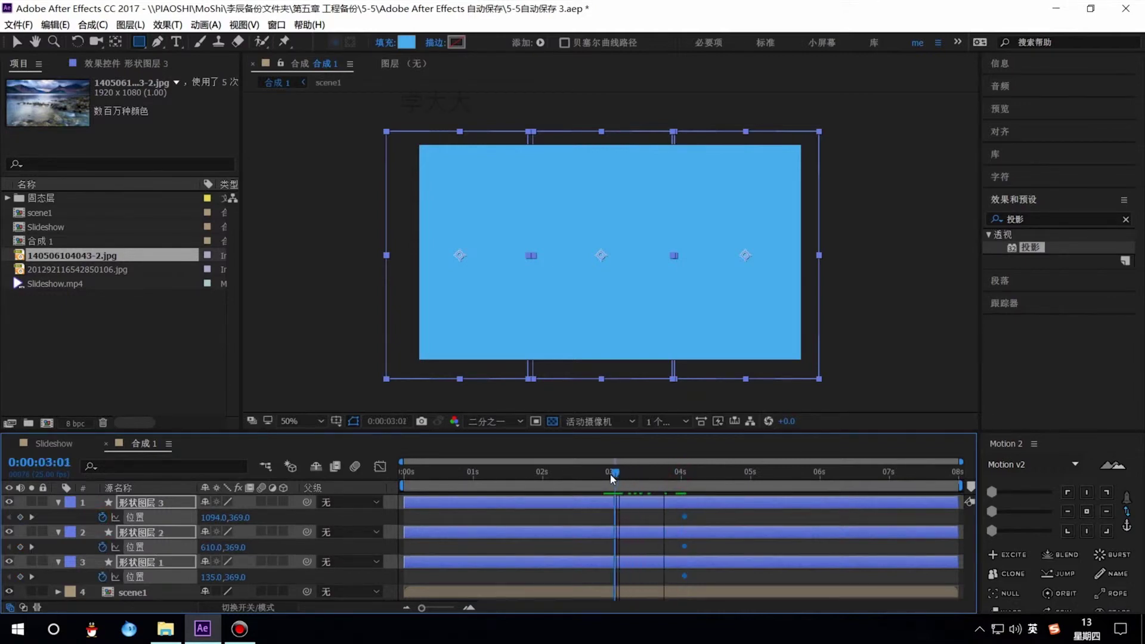
mouse_move(238, 517)
left_mouse_down()
mouse_move(840, 515)
mouse_move(672, 507)
left_mouse_up()
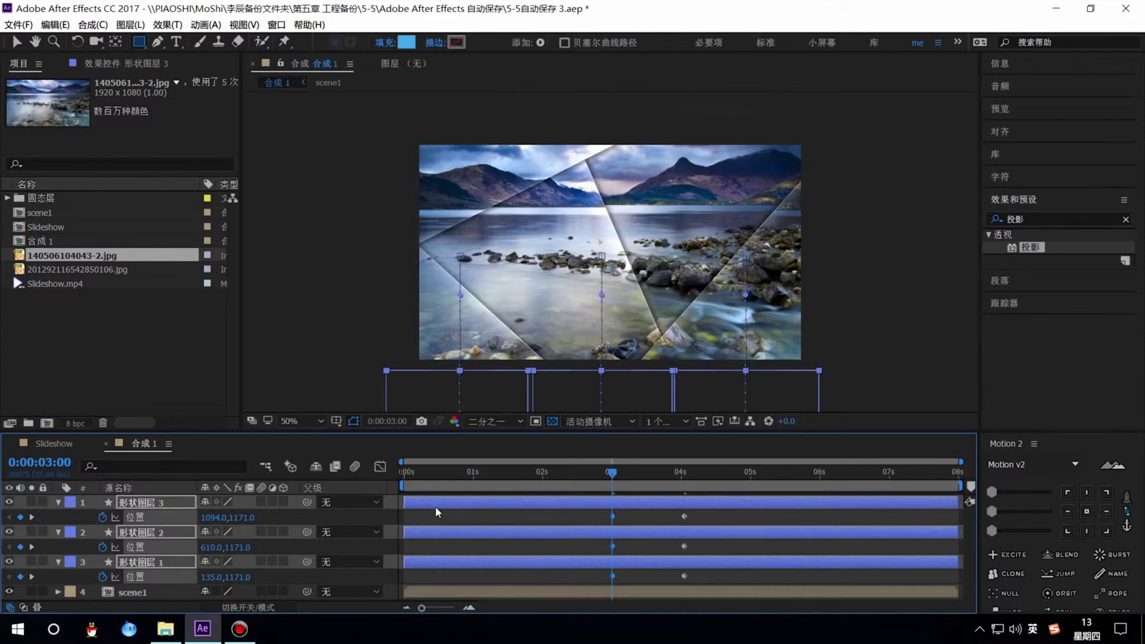
key("alt+bracketleft")
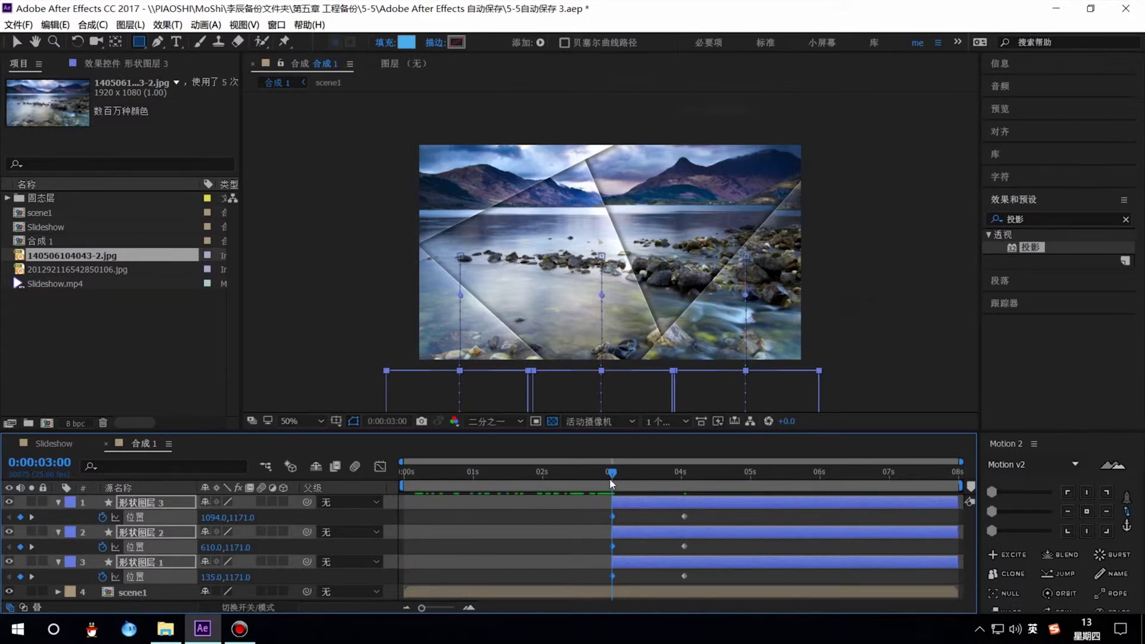
Step: Preview the rising bars and stagger shape layers 2 and 3 slightly later in time
left_click_drag(609, 478, 605, 477)
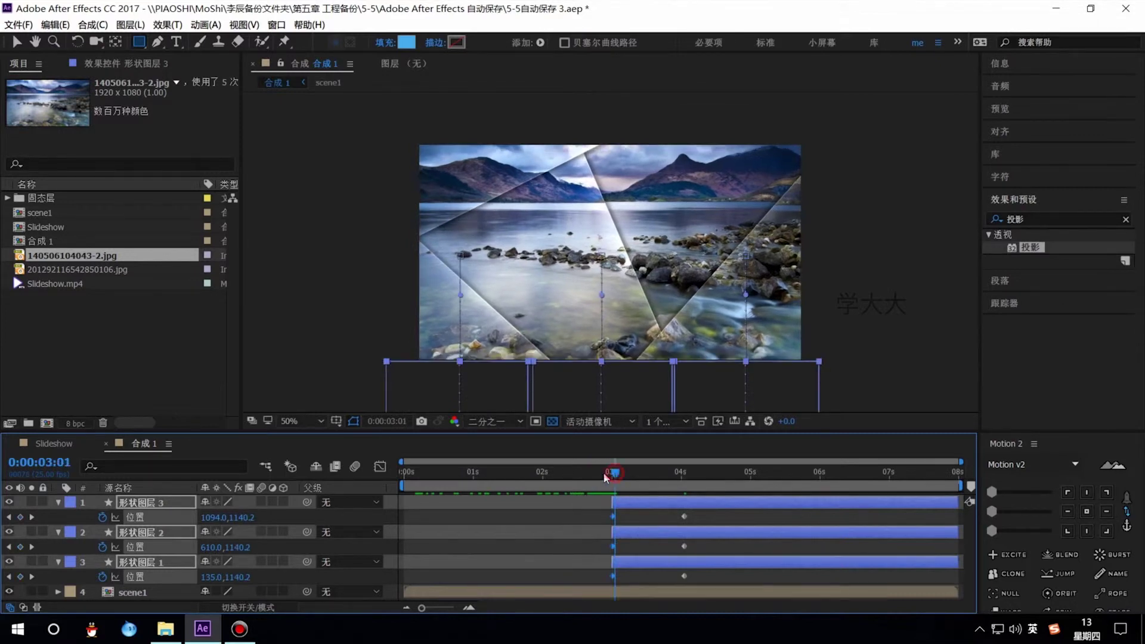
key("space")
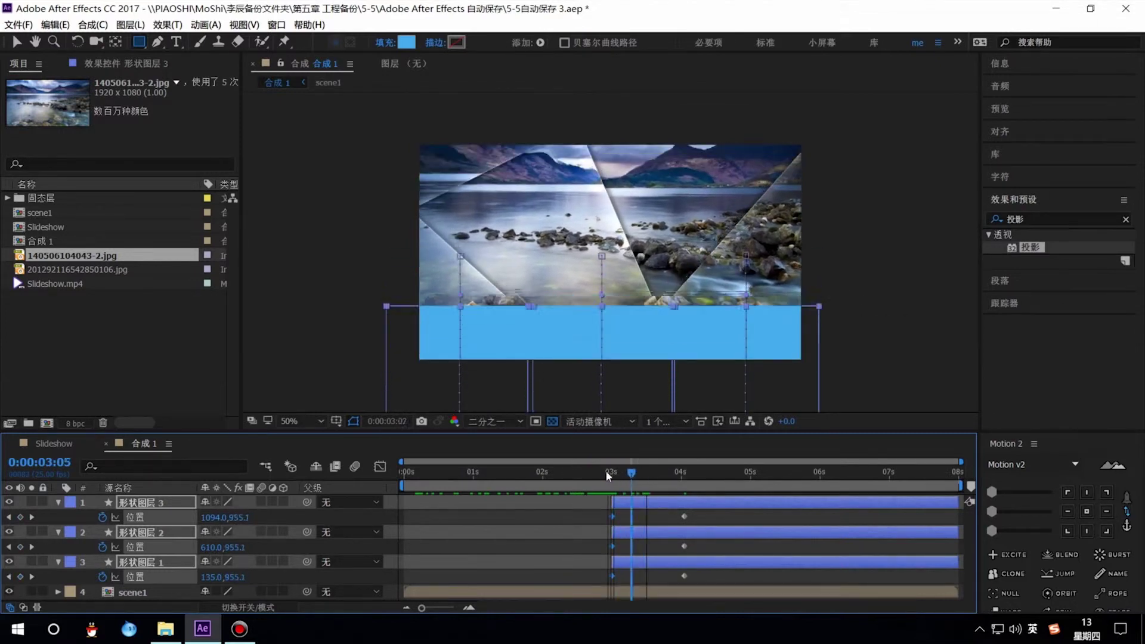
key("space")
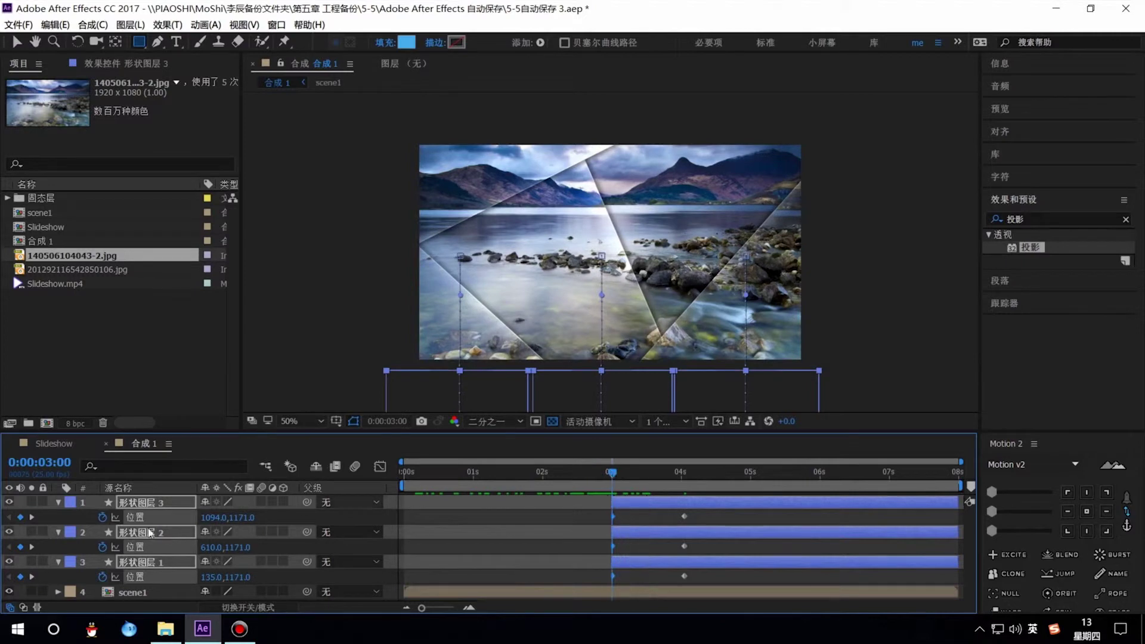
left_click(152, 533)
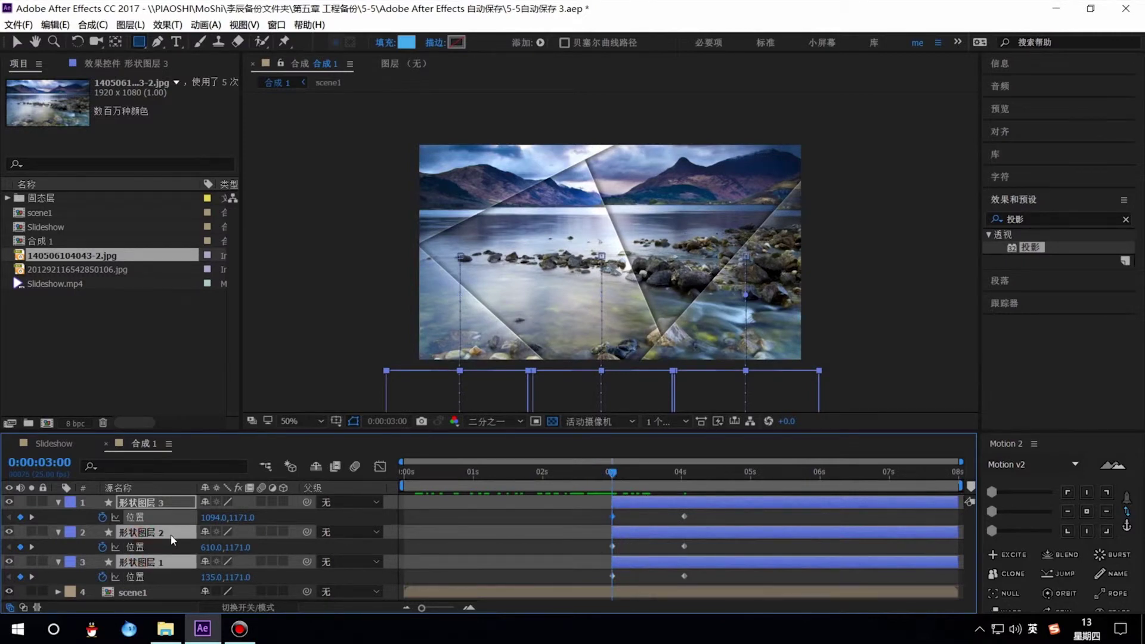
left_click(170, 538)
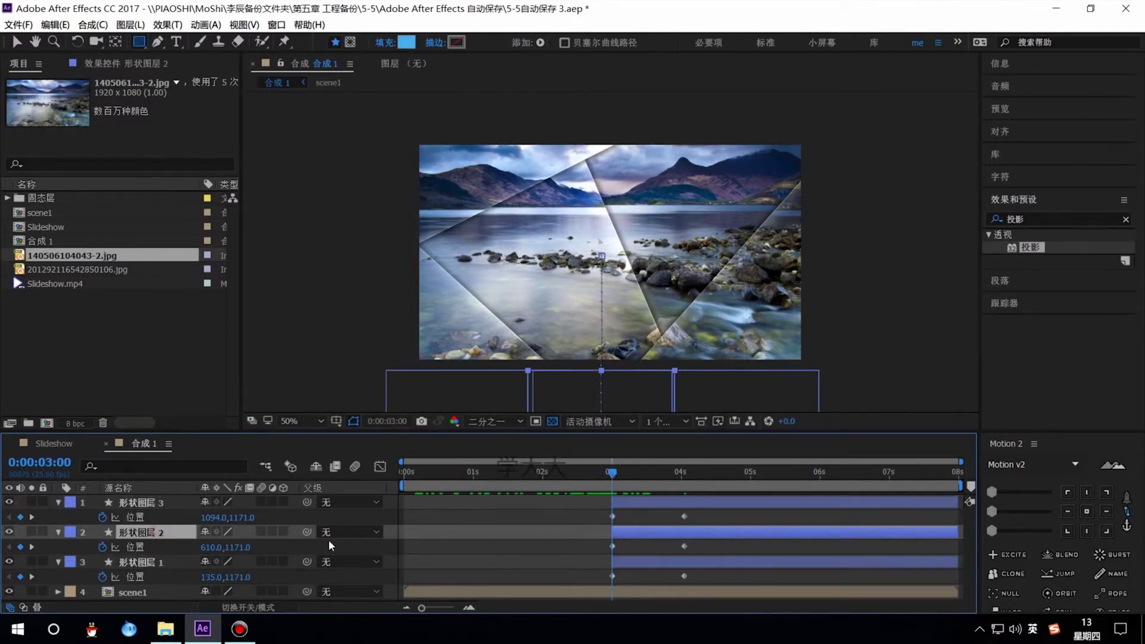
mouse_move(622, 534)
left_mouse_down()
mouse_move(643, 476)
mouse_move(696, 474)
mouse_move(632, 476)
left_mouse_up()
left_click(625, 505)
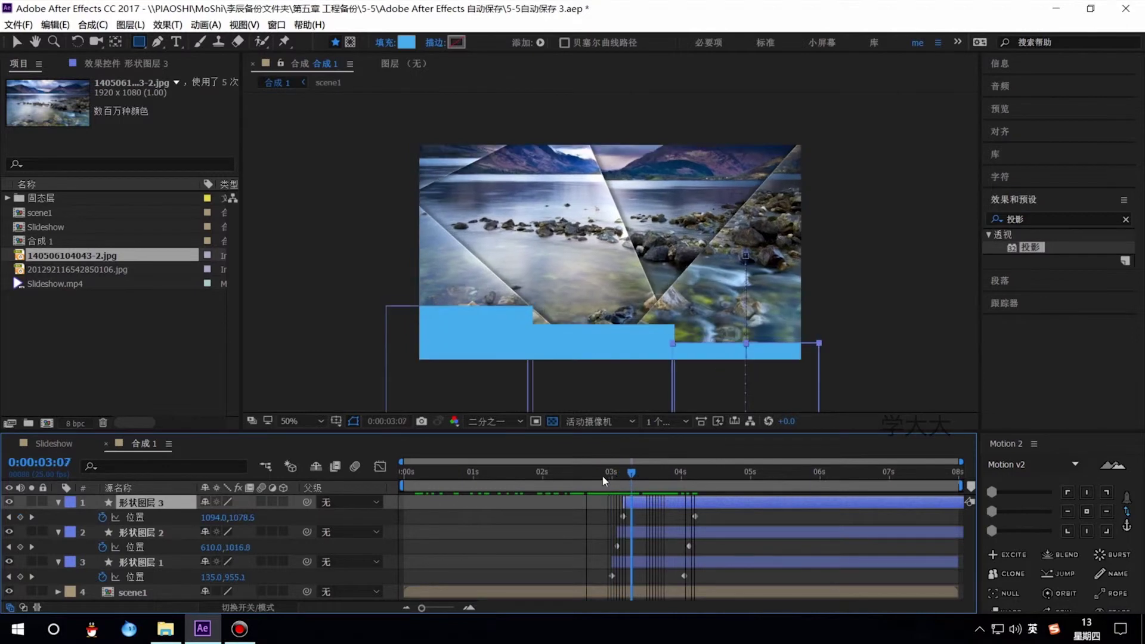
left_click(603, 479)
Step: Precompose the three rectangle shape layers into a new comp named 'mask'
left_click(146, 564, "shift")
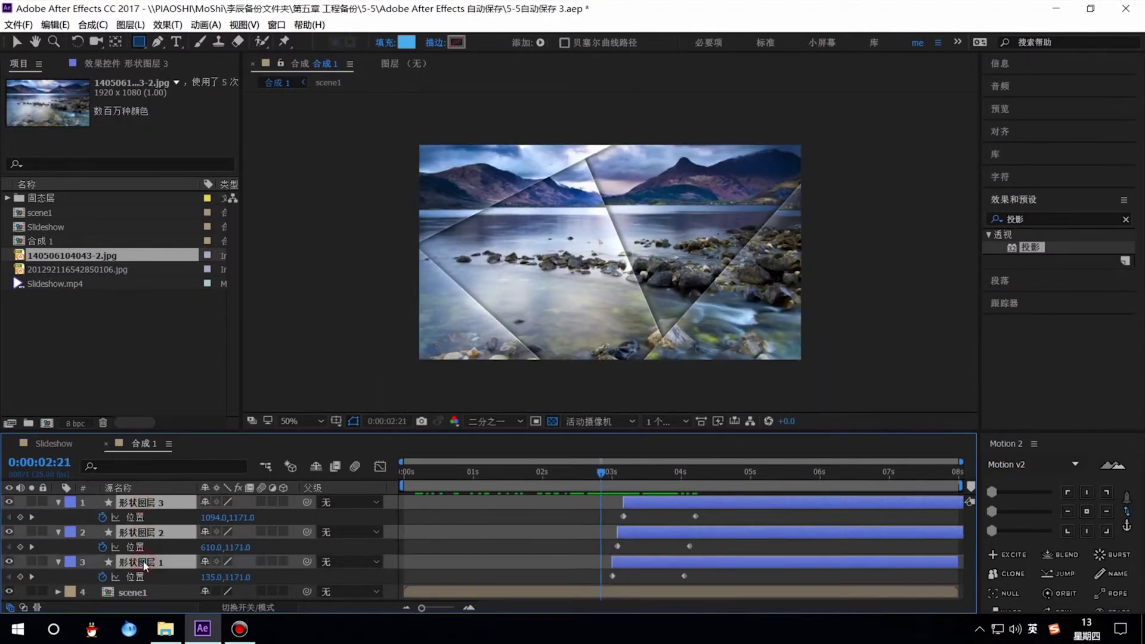
key("ctrl+shift+c")
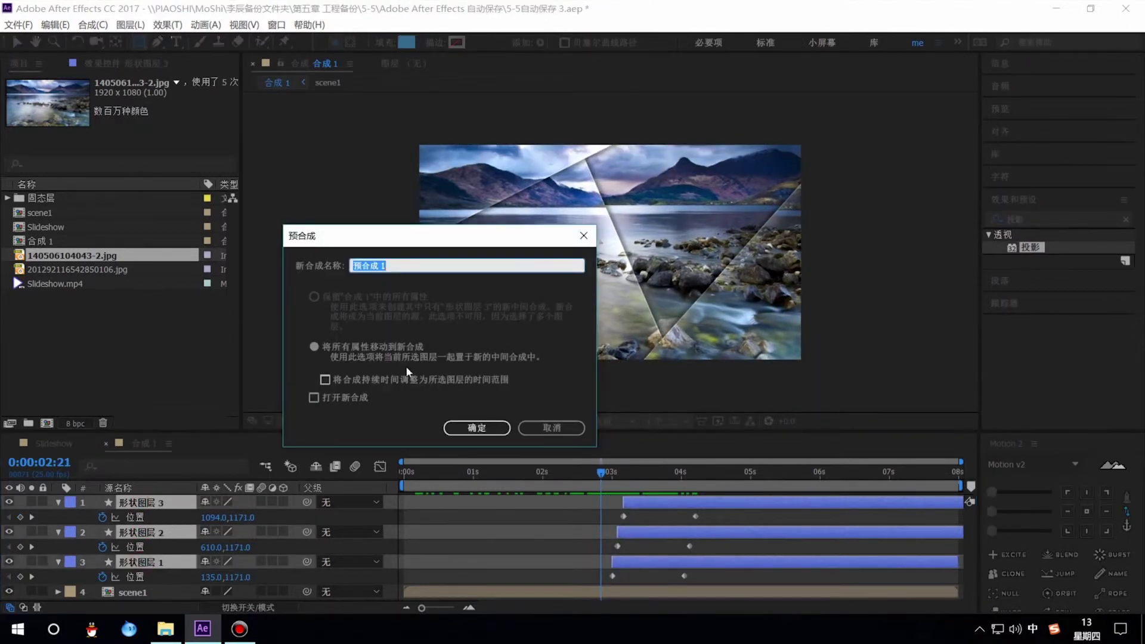
type("ma")
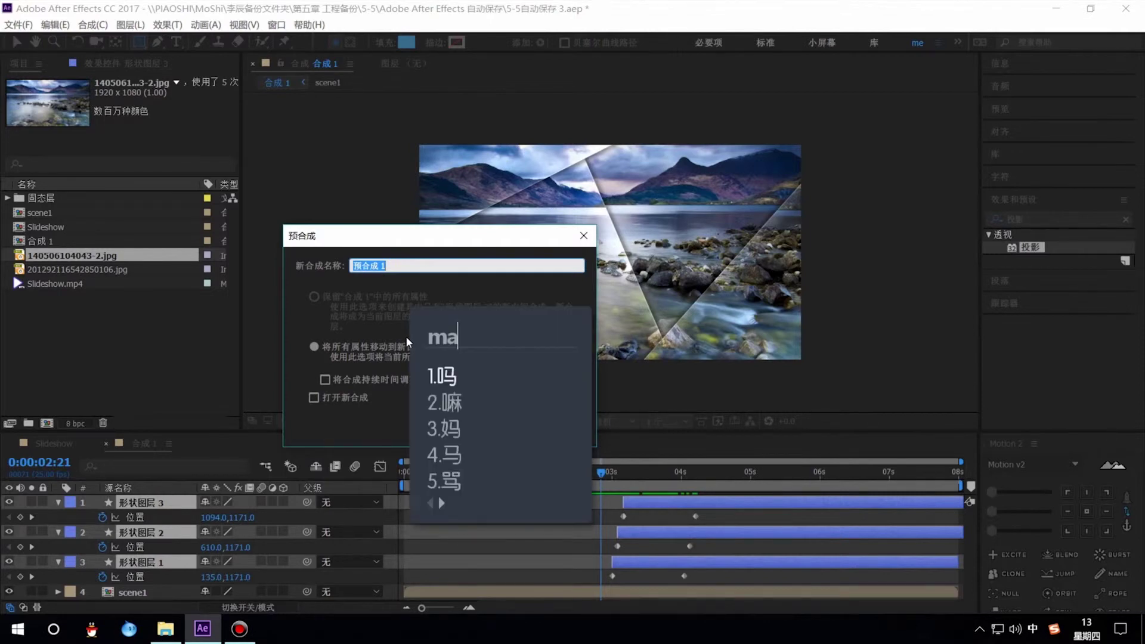
type("sk")
key("Return")
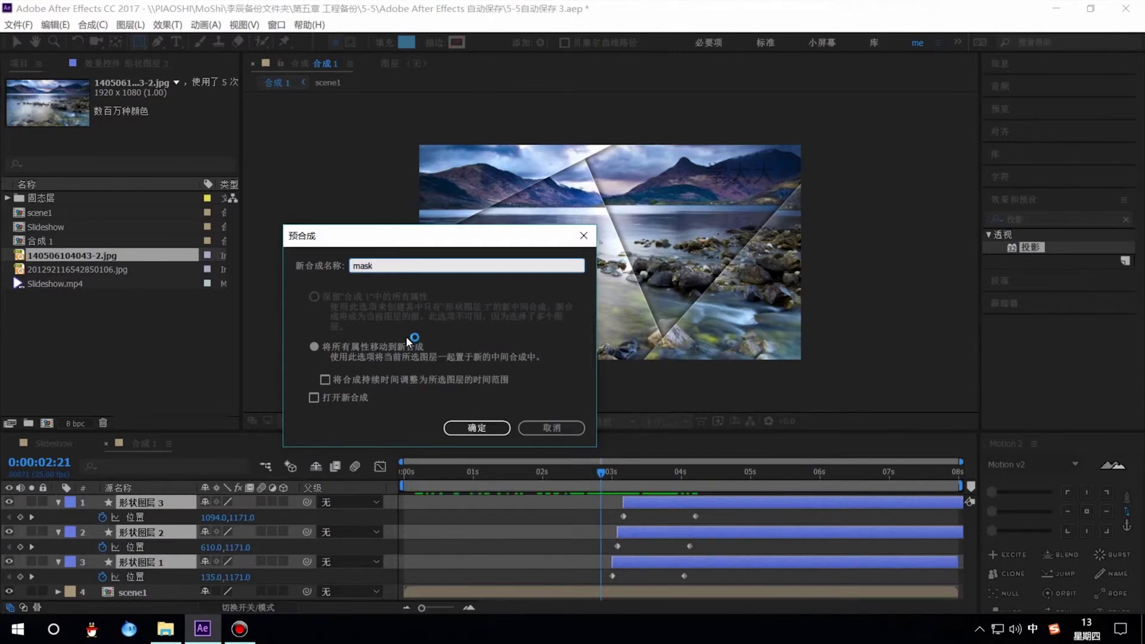
left_click(139, 502)
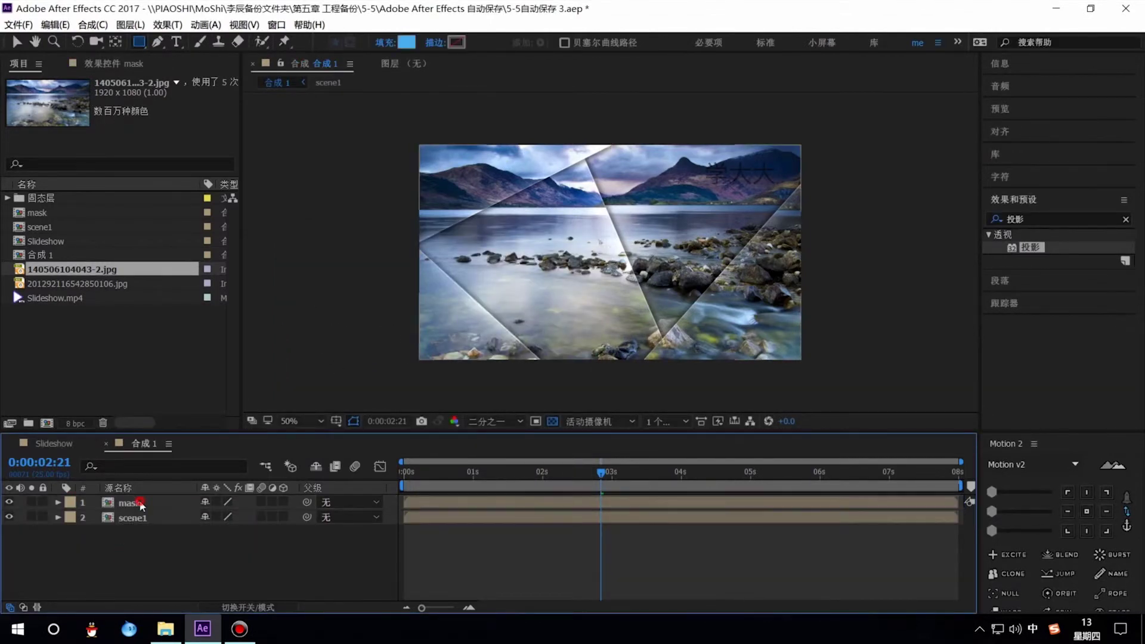
Step: Set scene1's TrkMat to Alpha Inverted Matte "mask" and scrub forward to check the holes
left_click(128, 518)
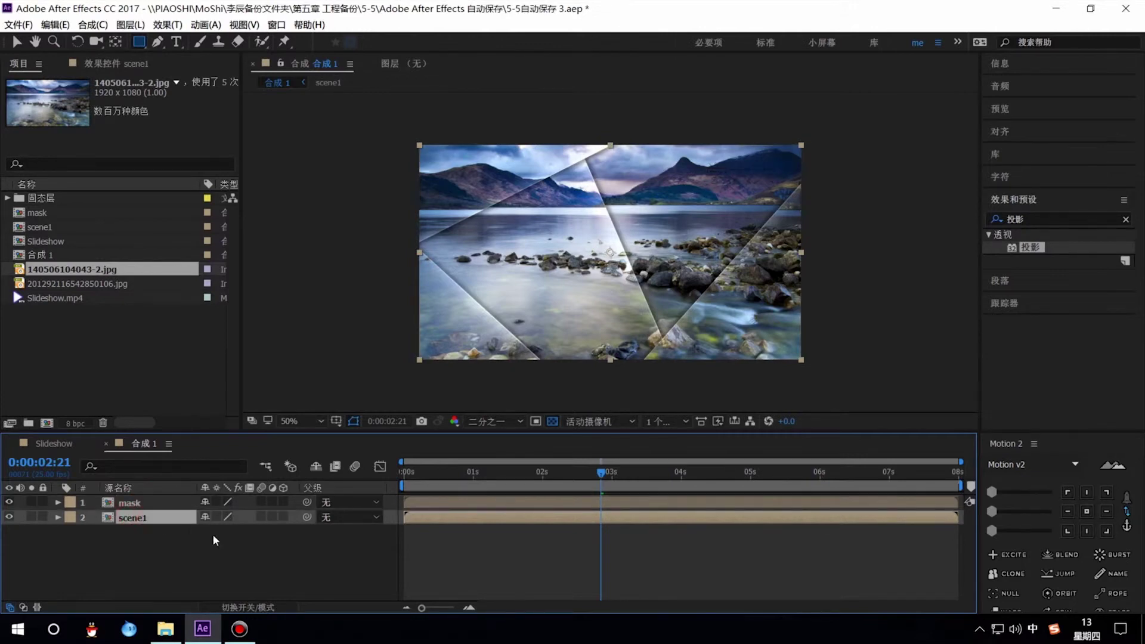
key("F4")
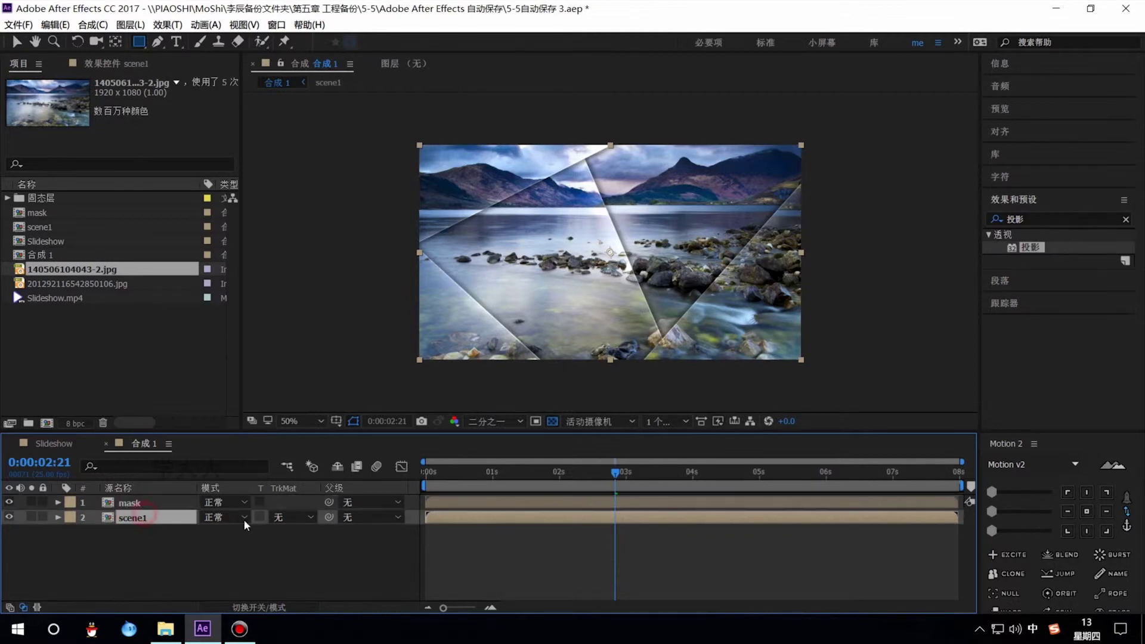
left_click(278, 519)
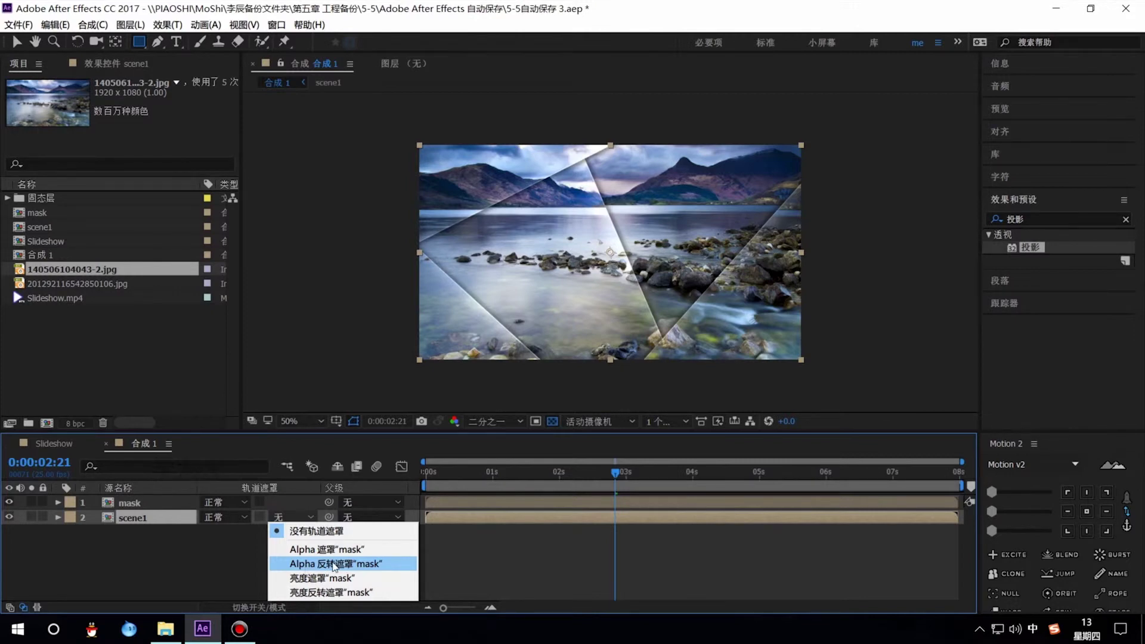
left_click(334, 564)
left_click(160, 503)
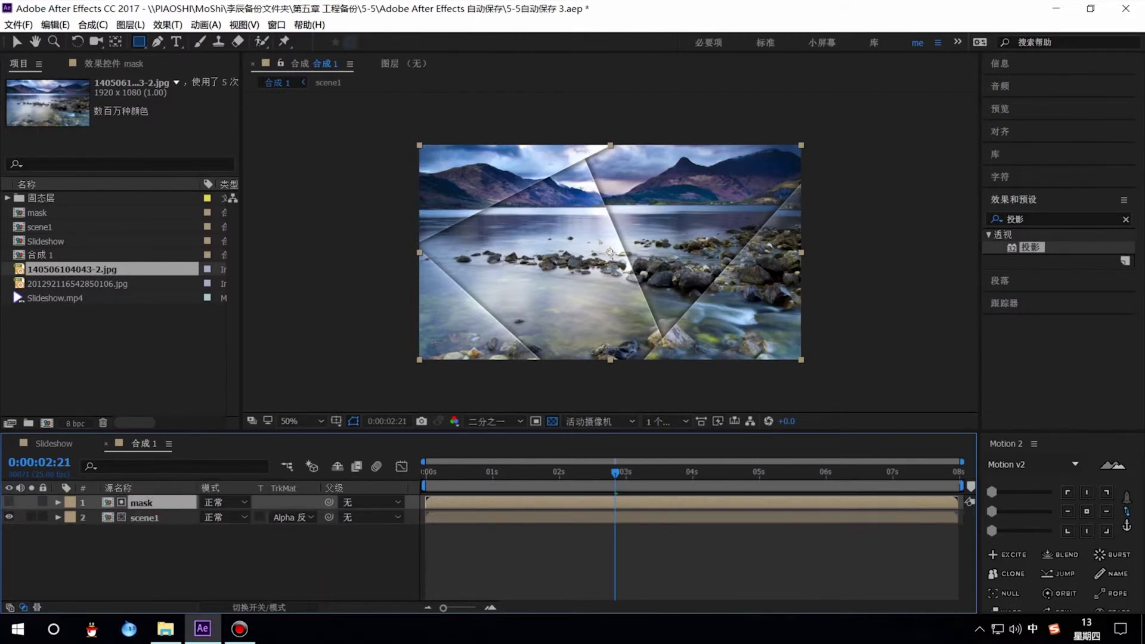
mouse_move(615, 472)
left_mouse_down()
mouse_move(673, 477)
mouse_move(623, 476)
left_mouse_up()
Step: Duplicate the scene1 comp in the Project panel to create scene2
left_click(168, 540)
left_click(117, 319)
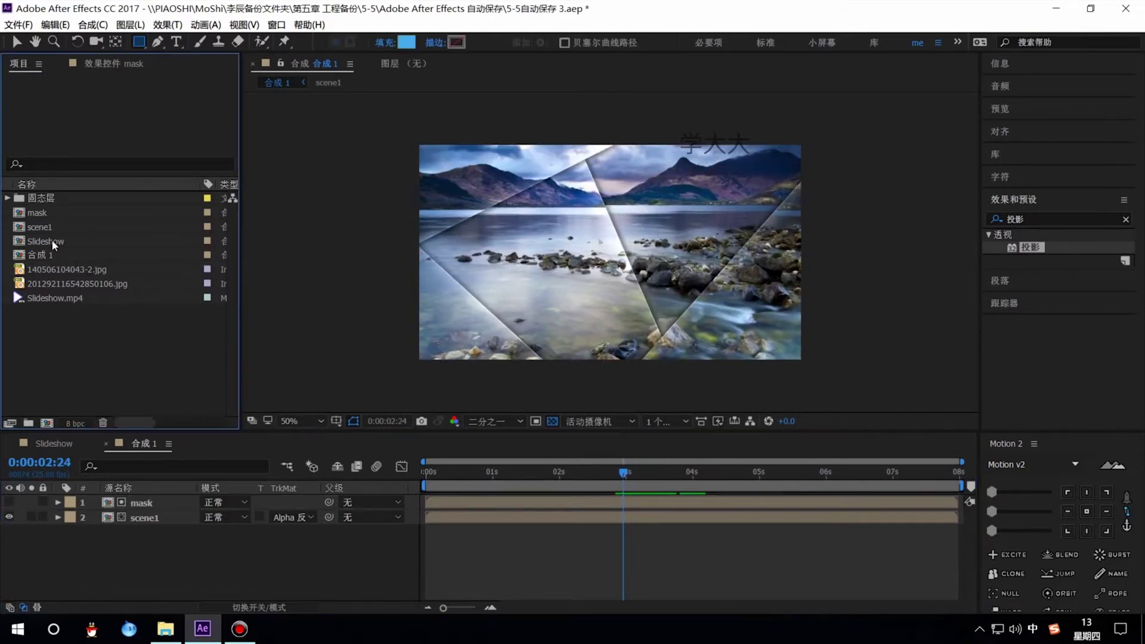
left_click(44, 230)
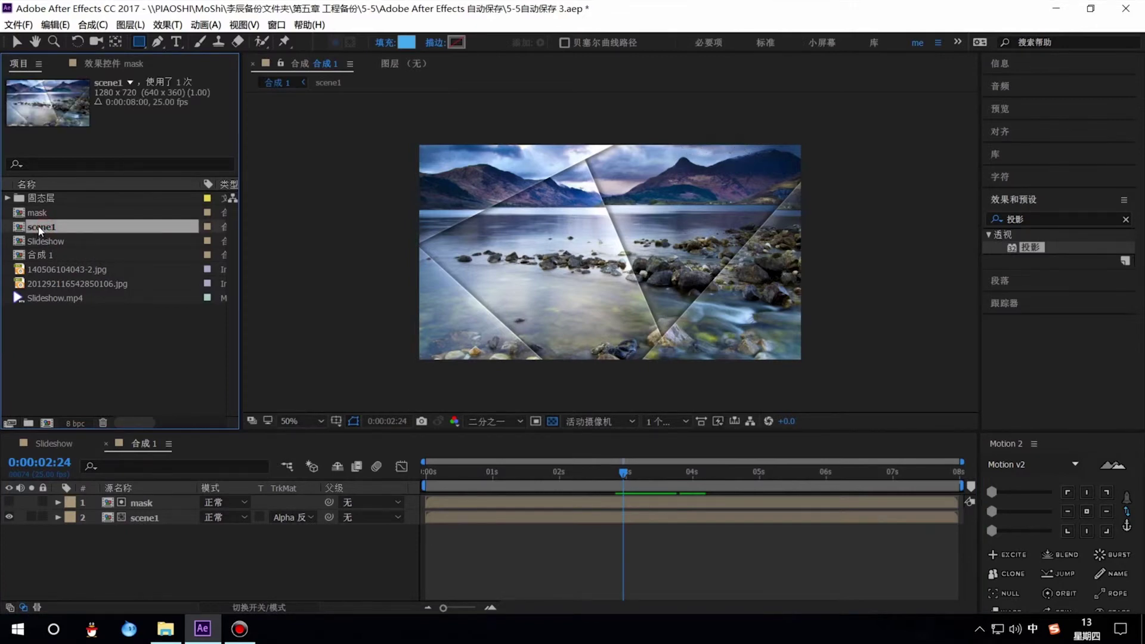
key("ctrl+d")
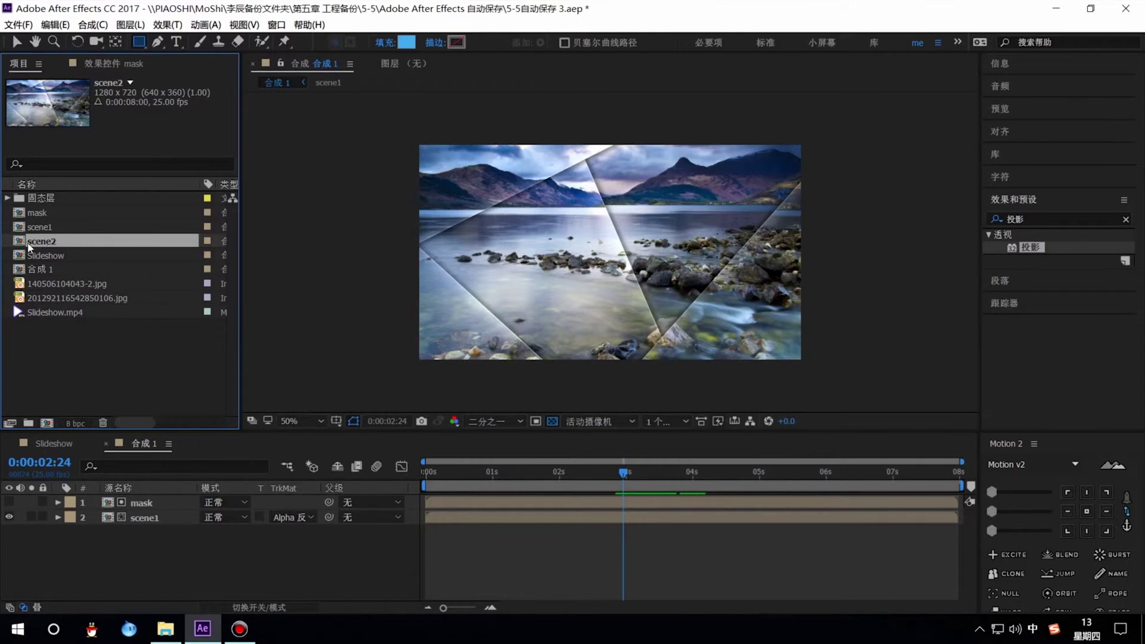
Step: Place scene2 beneath scene1 in the timeline starting at 0:00:03:00, and scrub the transition
mouse_move(28, 247)
left_mouse_down()
mouse_move(165, 531)
mouse_move(184, 528)
left_mouse_up()
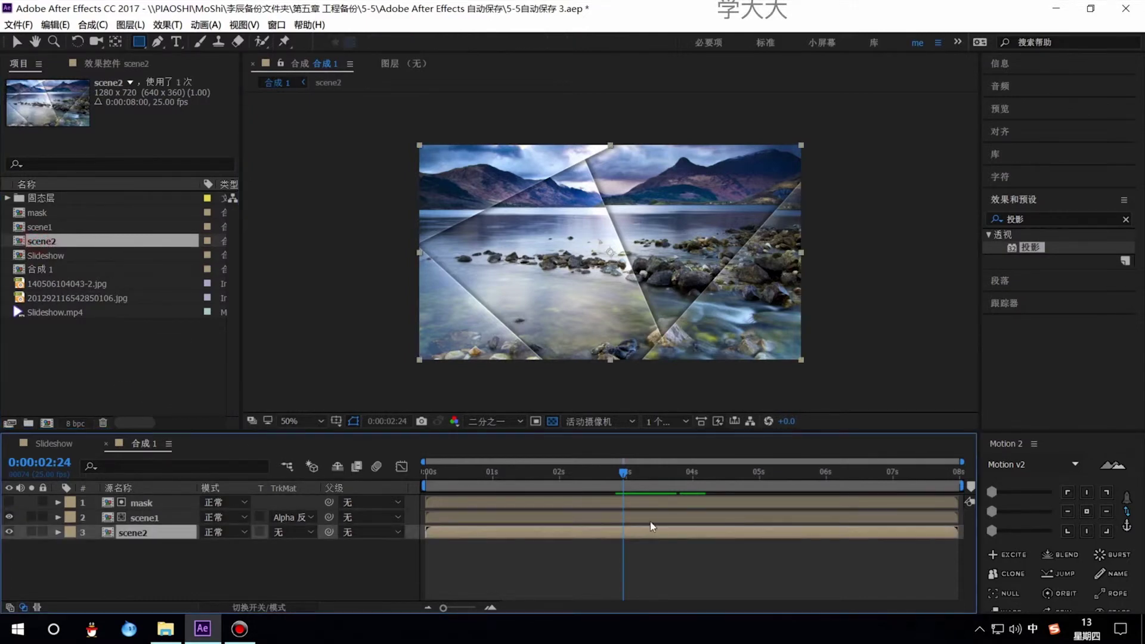
left_click(606, 472)
left_click_drag(606, 470, 625, 471)
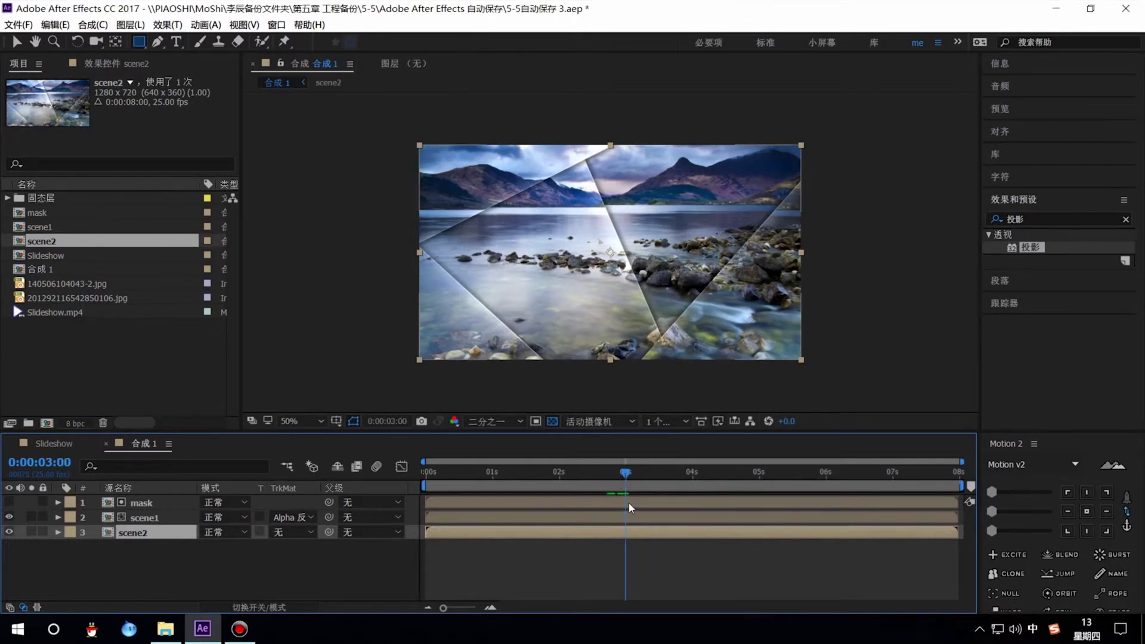
left_click_drag(584, 532, 782, 536)
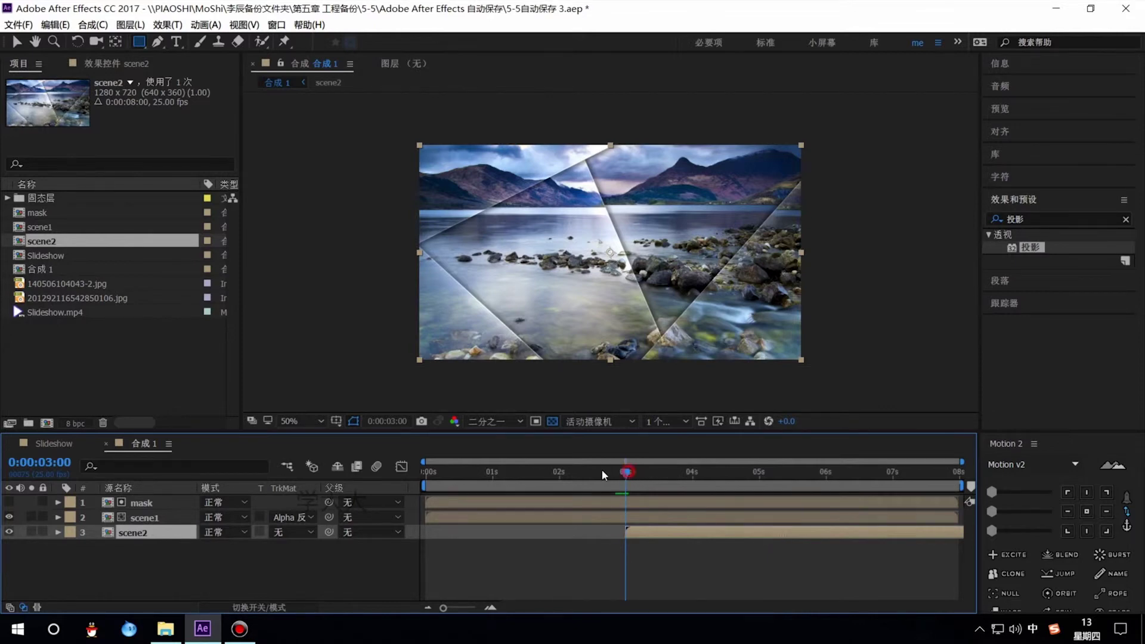
left_click_drag(604, 472, 695, 474)
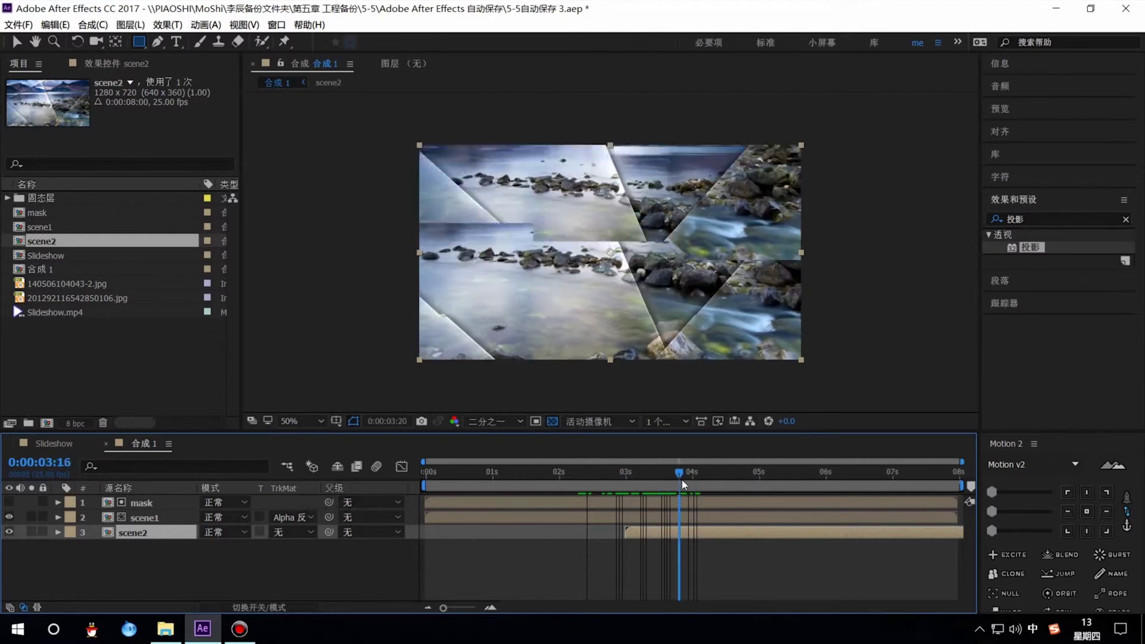
left_click_drag(693, 472, 615, 472)
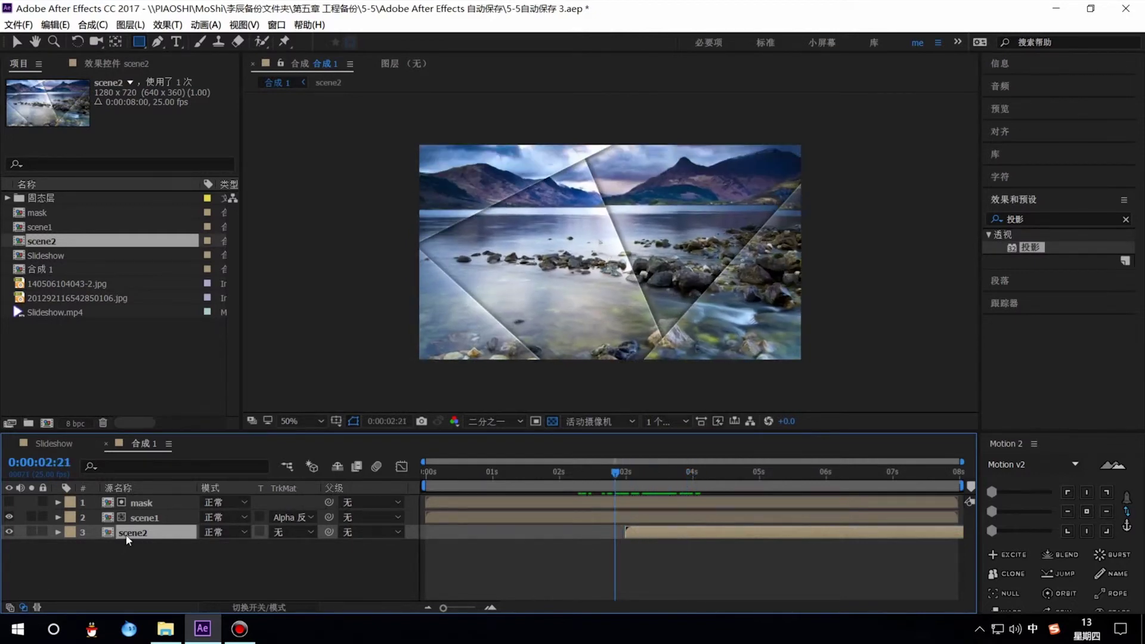
Step: Open the scene2 precomp and select 201292116542850106.jpg in the Project panel
double_click(128, 534)
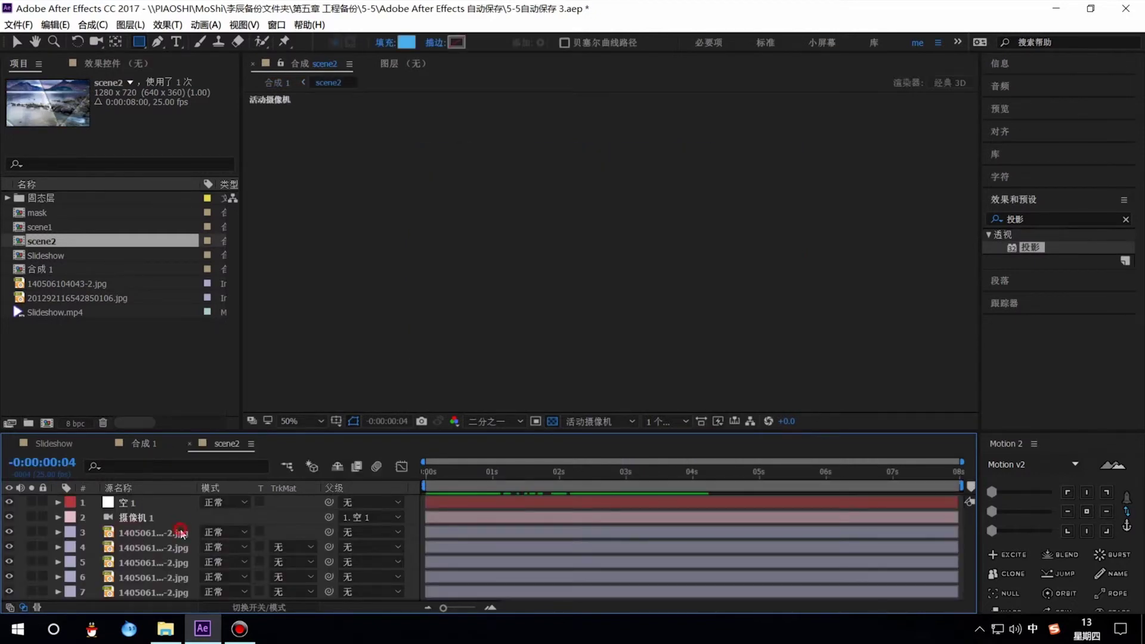
left_click_drag(489, 479, 522, 472)
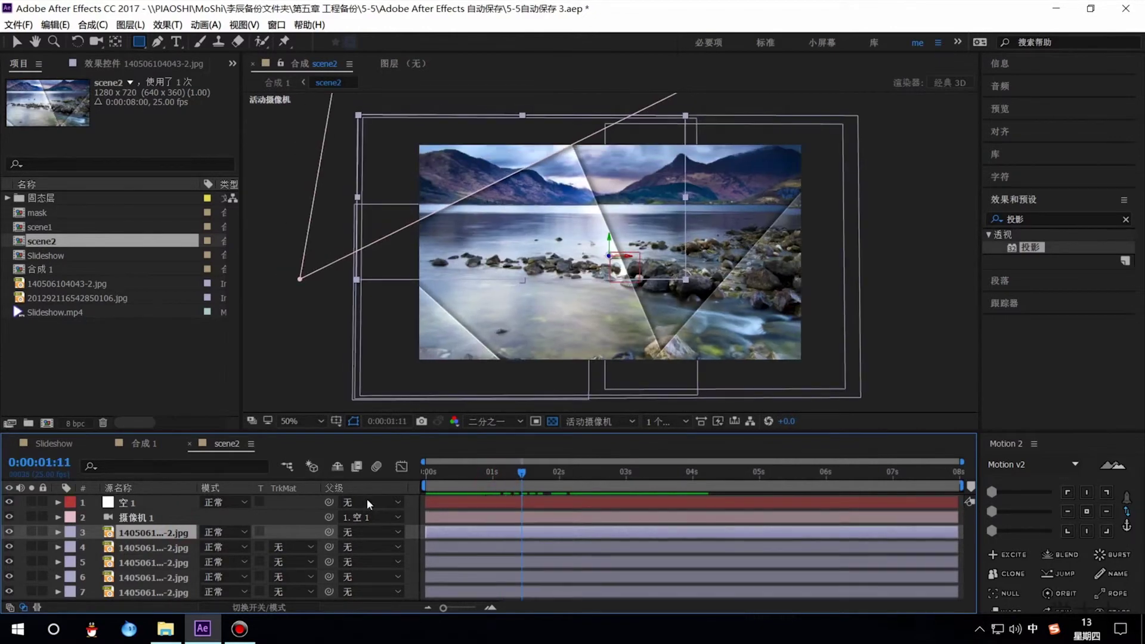
left_click(110, 299)
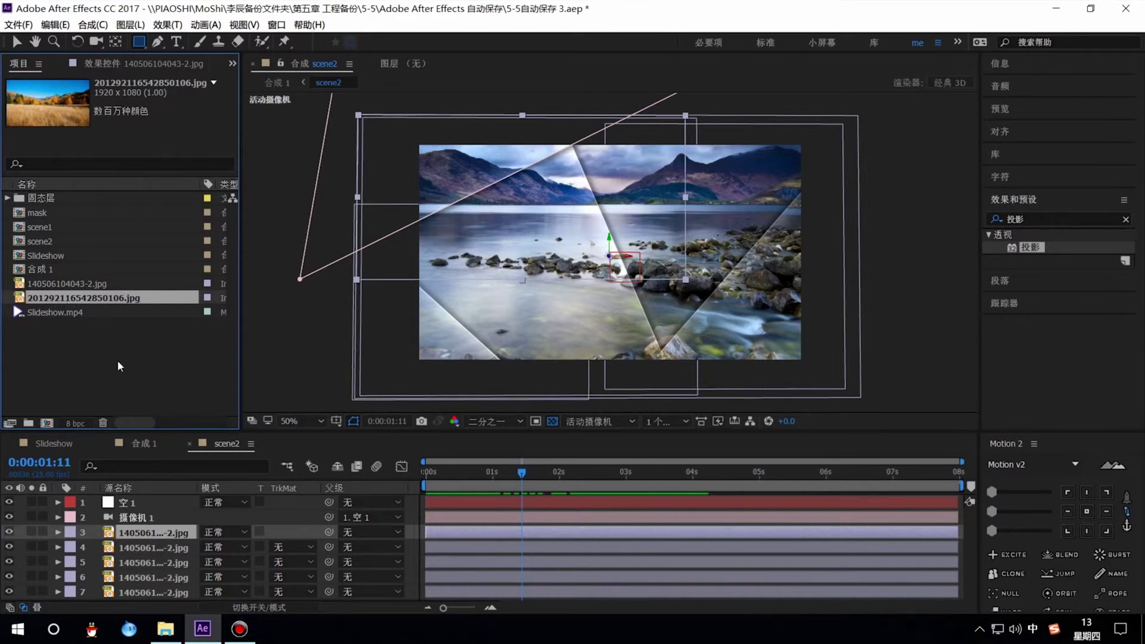
left_click(107, 63)
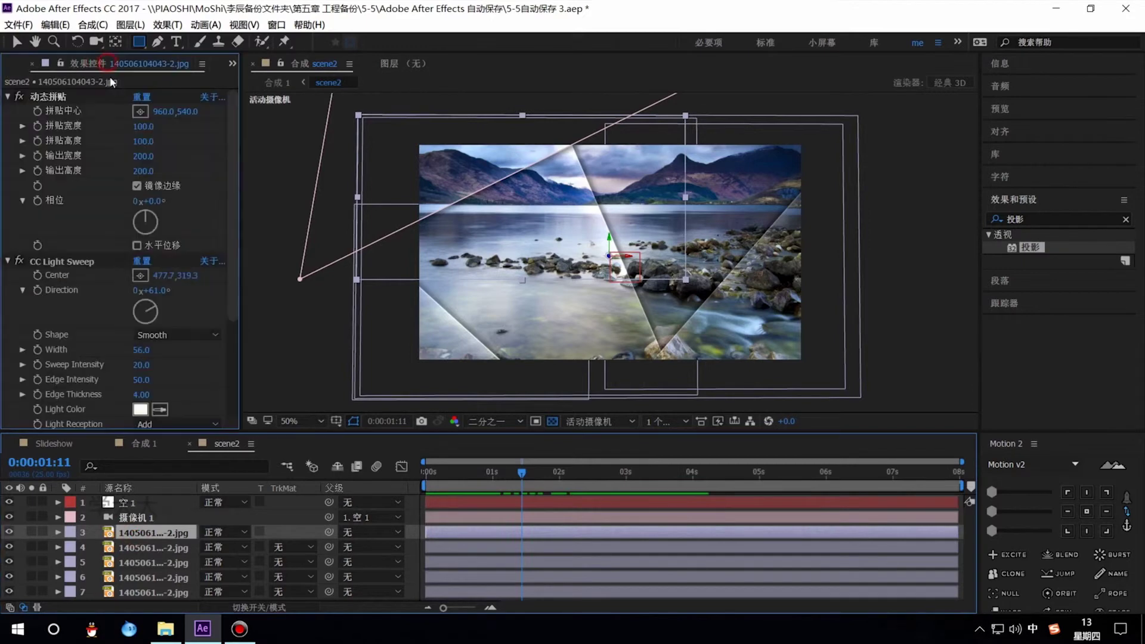
left_click(12, 63)
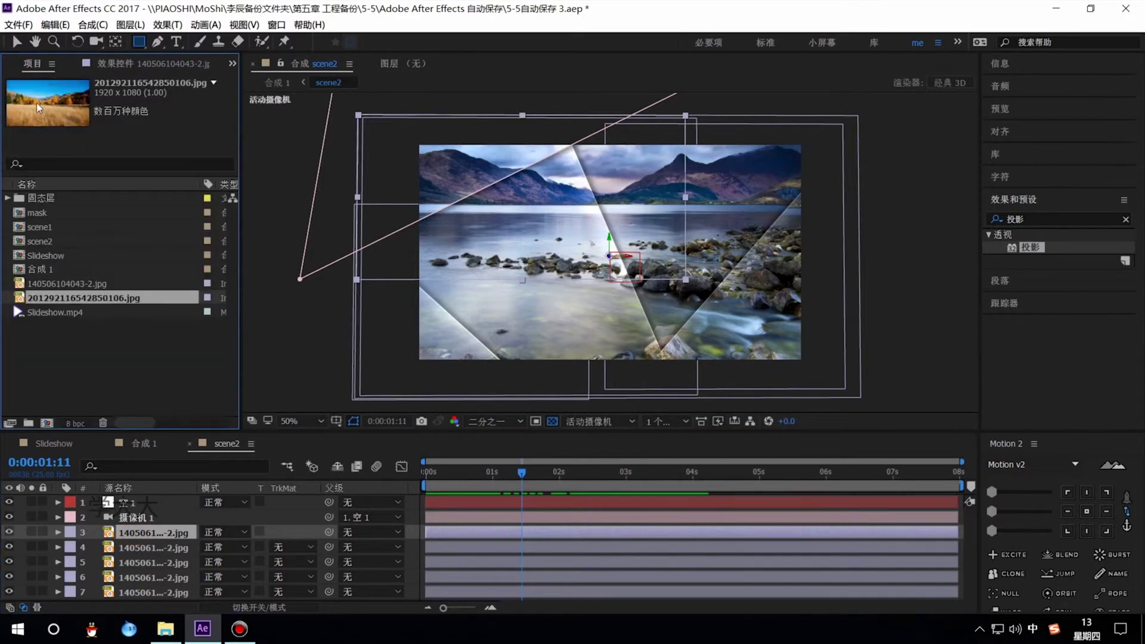
type("s")
key("shift")
Step: Inspect layer 3's Position and Scale values in scene2
left_click(165, 537)
key("s")
key("shift")
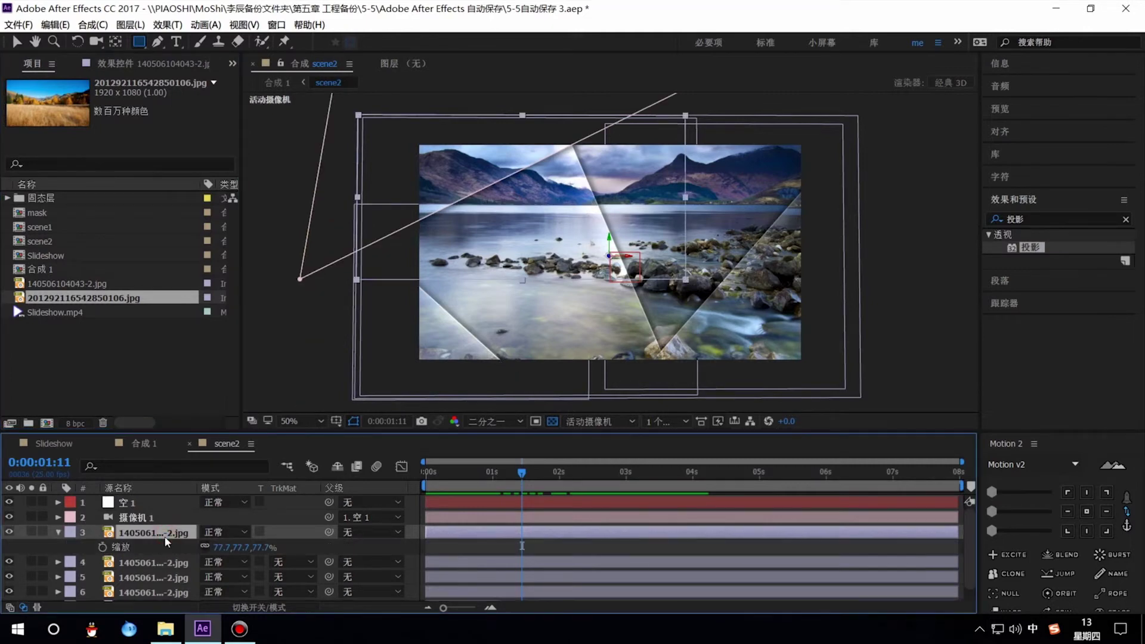
type("P")
key("shift")
key("p")
key("shift+s")
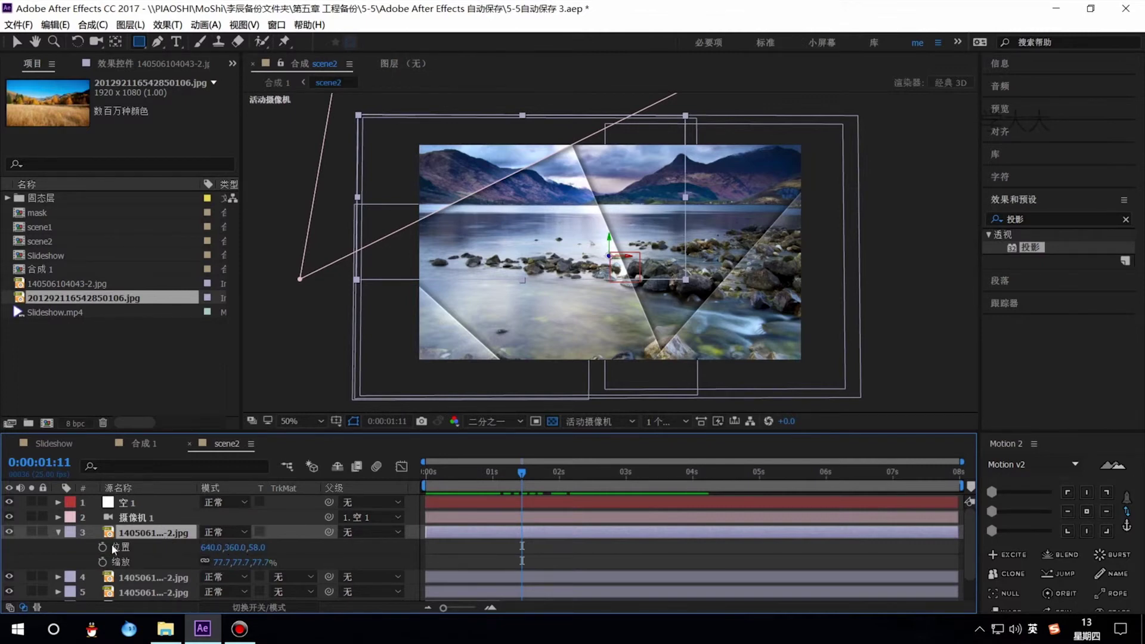
left_click(59, 531)
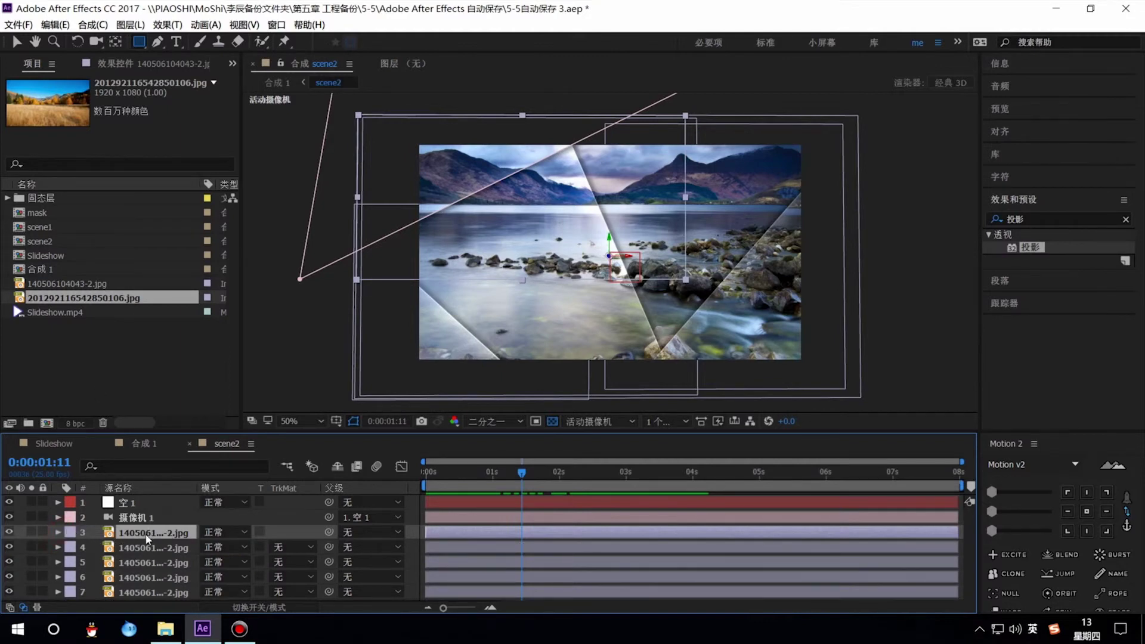
Step: Replace layer 3's lake photo with 201292116542850106.jpg, redoing it after an undo
left_click_drag(79, 300, 156, 528)
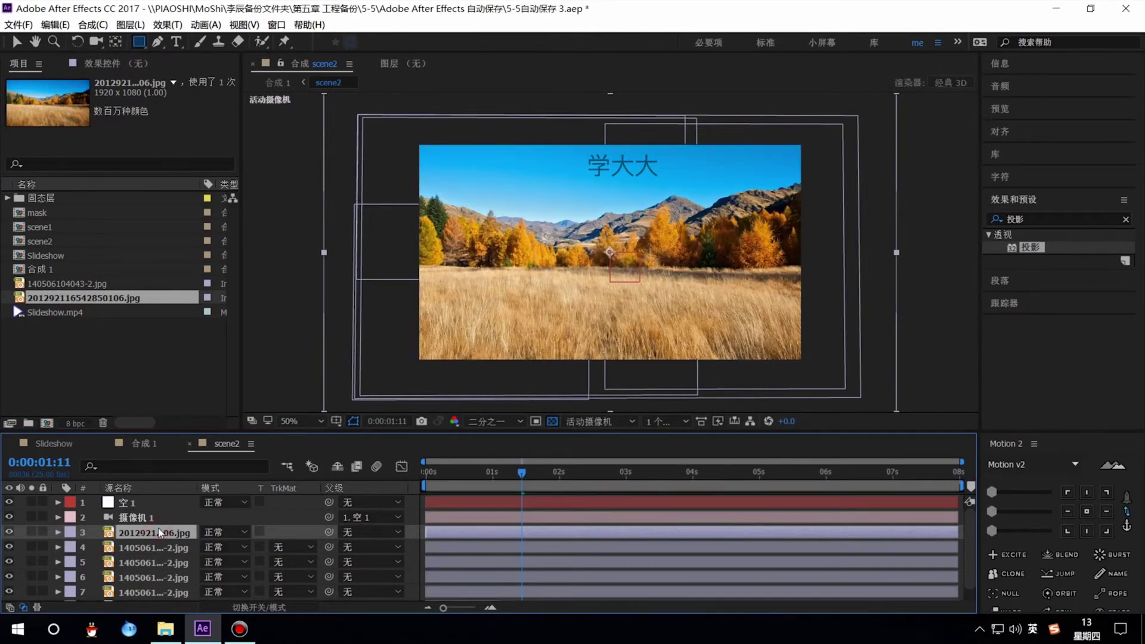
key("ctrl+z")
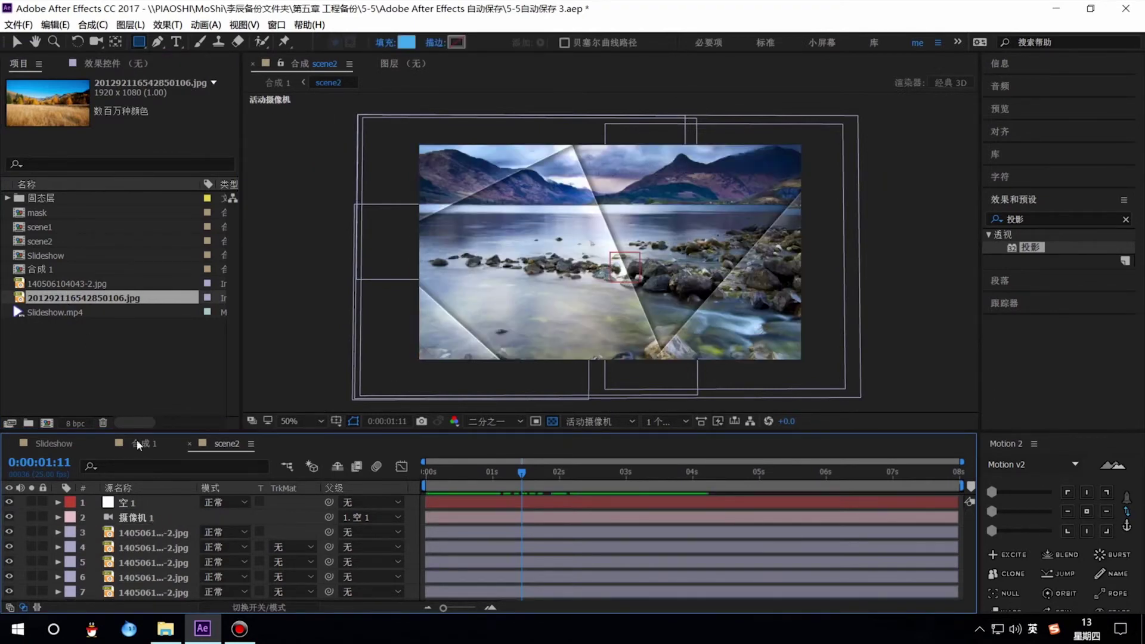
left_click(147, 537)
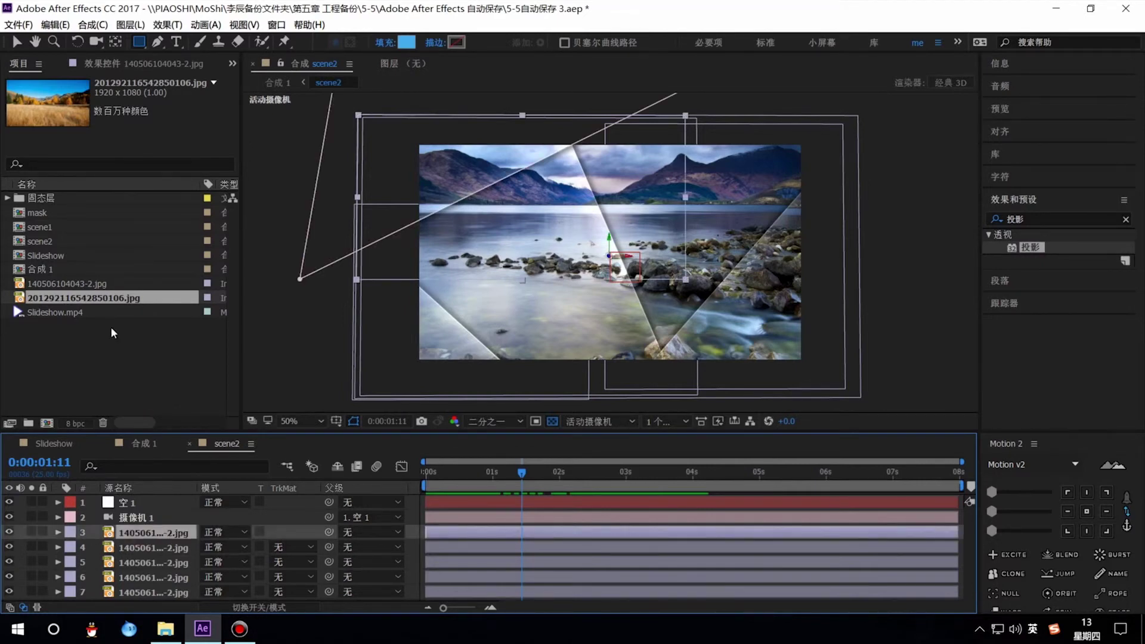
left_click(66, 300)
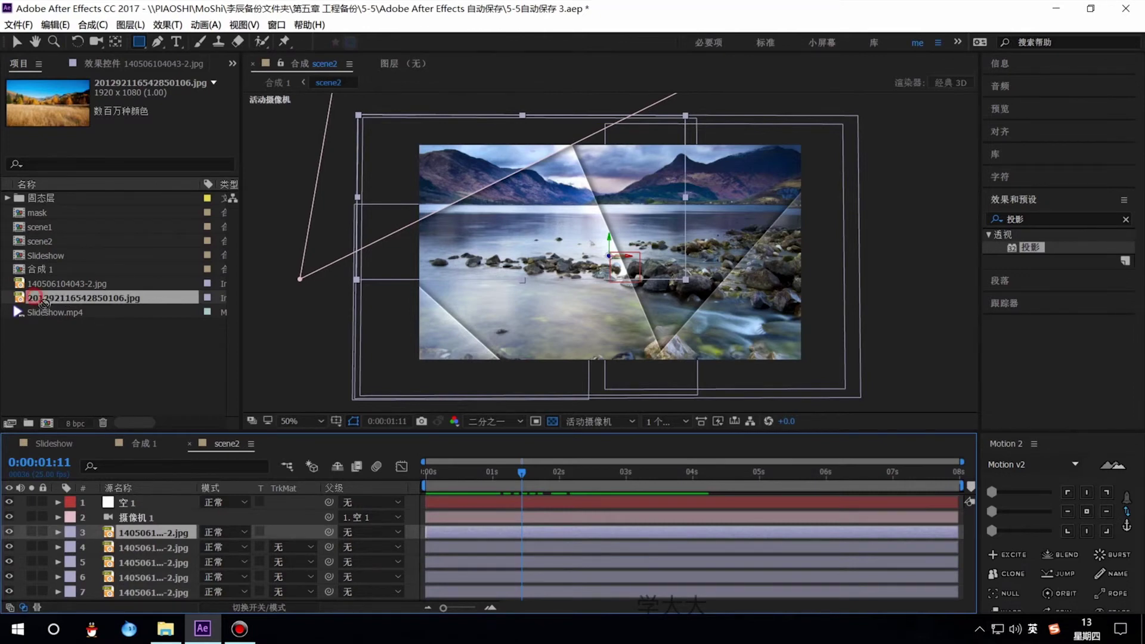
left_click_drag(67, 299, 136, 535)
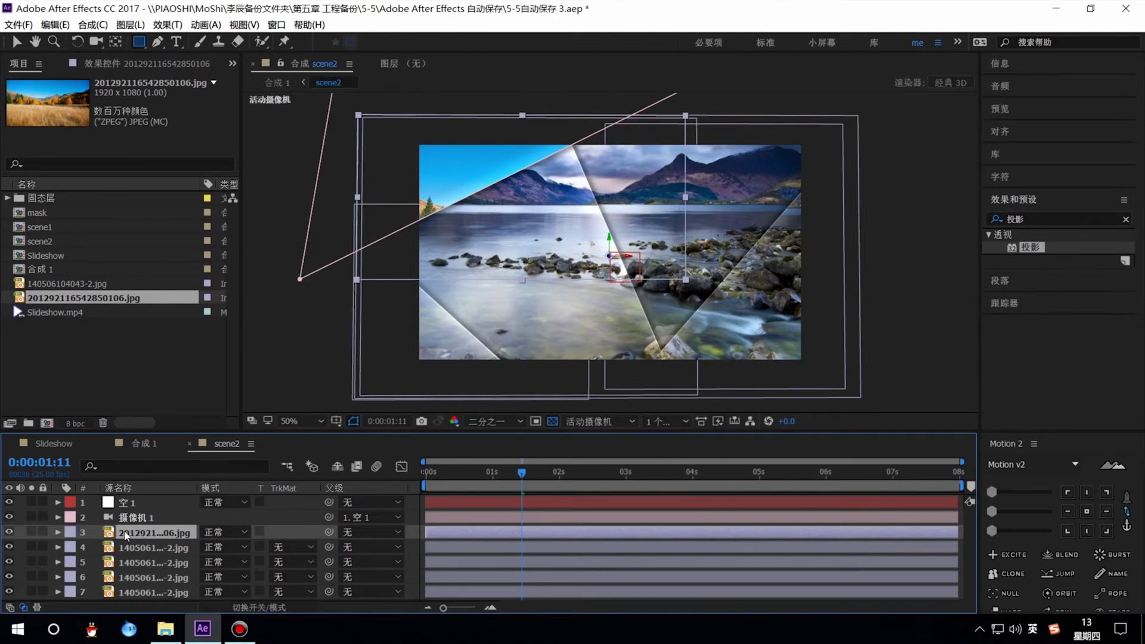
Step: Replace the footage of scene2 layers 4, 5, 6 and 7 with the autumn field JPG
left_click(154, 544)
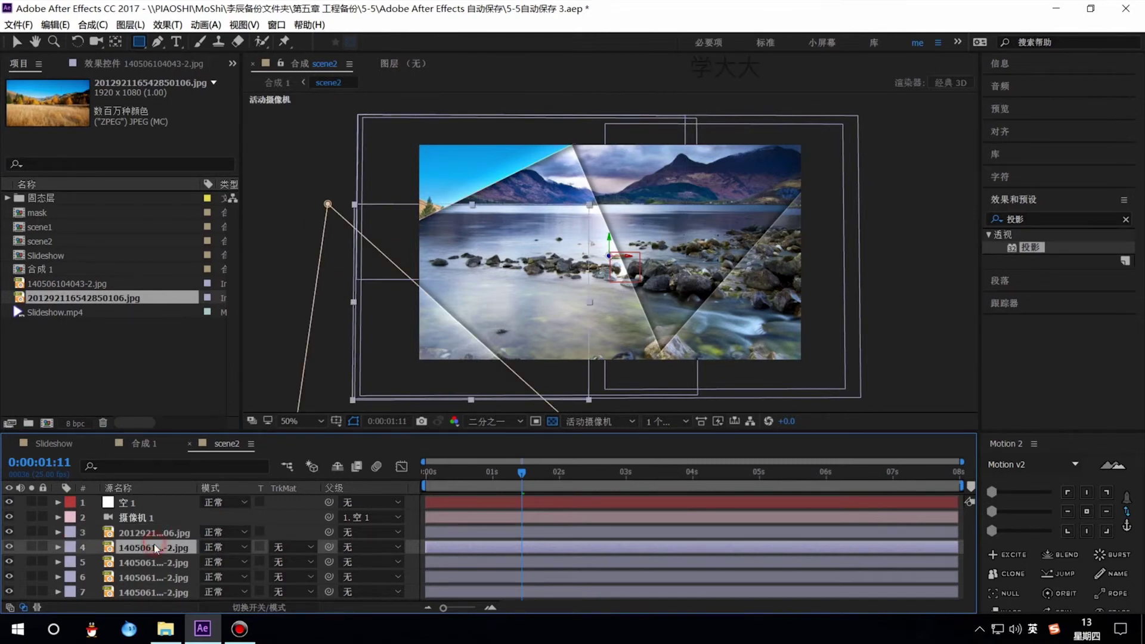
left_click_drag(93, 298, 139, 543)
left_click(154, 563)
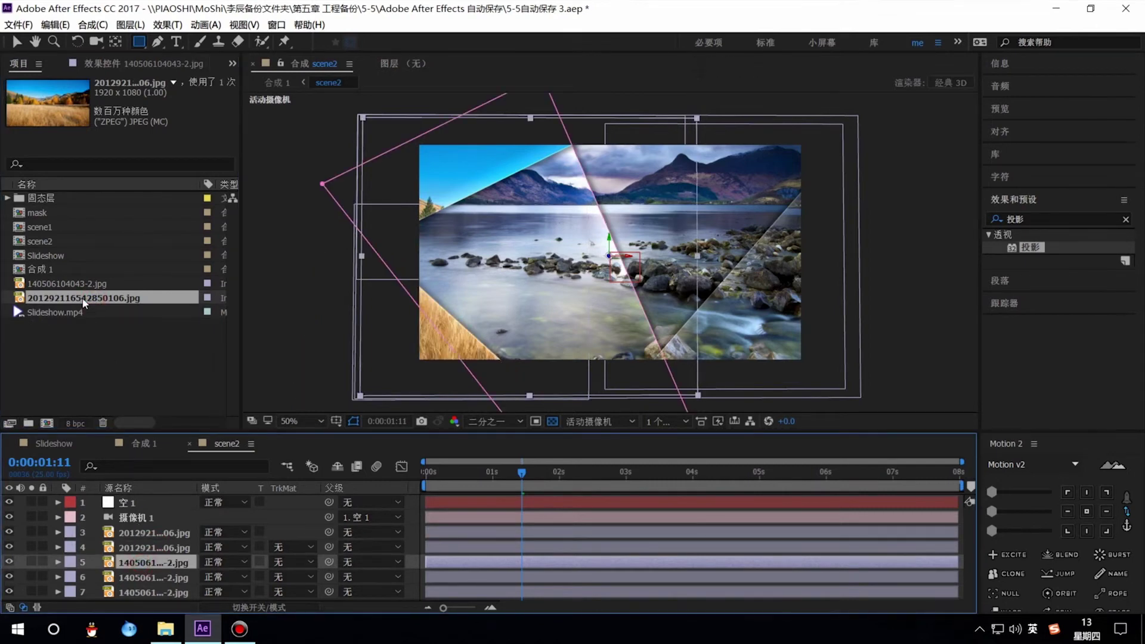
left_click_drag(84, 297, 146, 564)
left_click(154, 578)
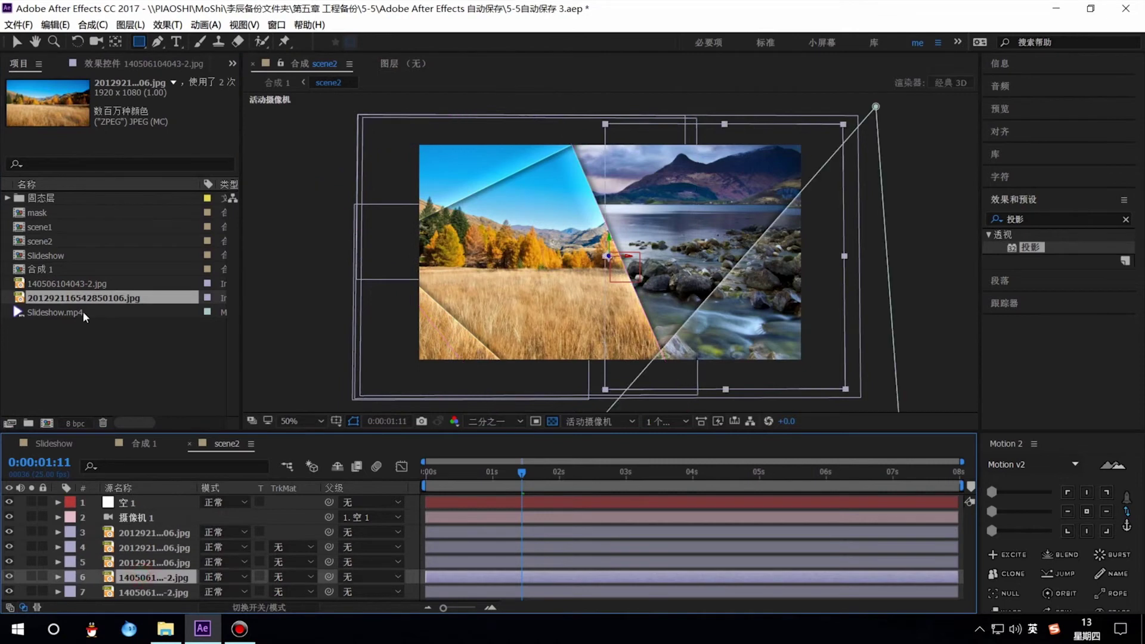
left_click_drag(91, 317, 145, 574)
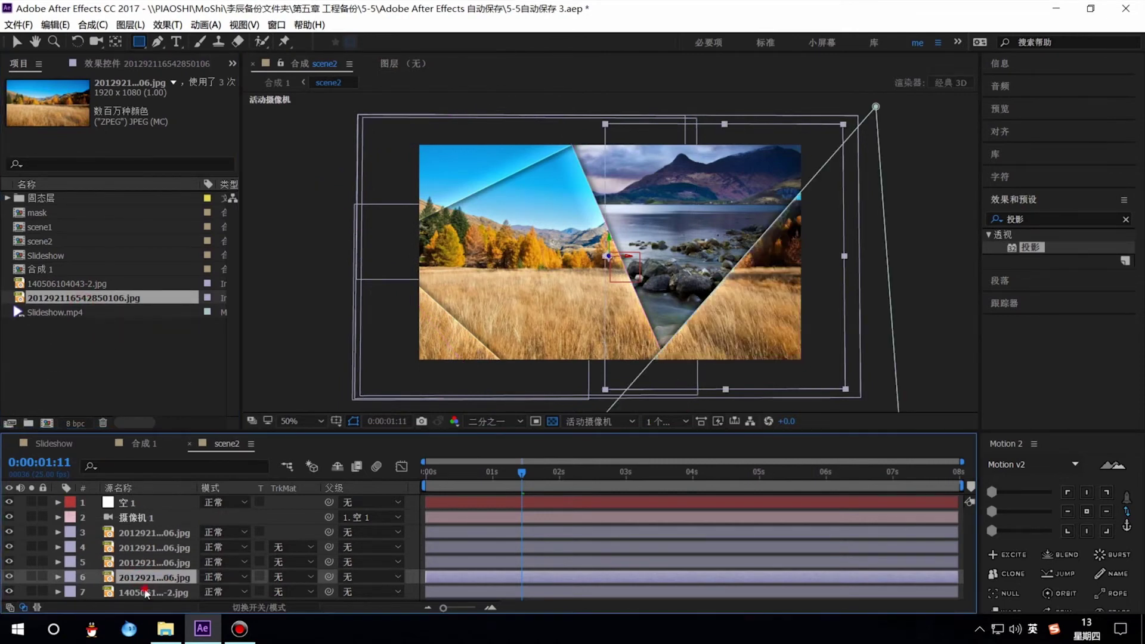
left_click(154, 592)
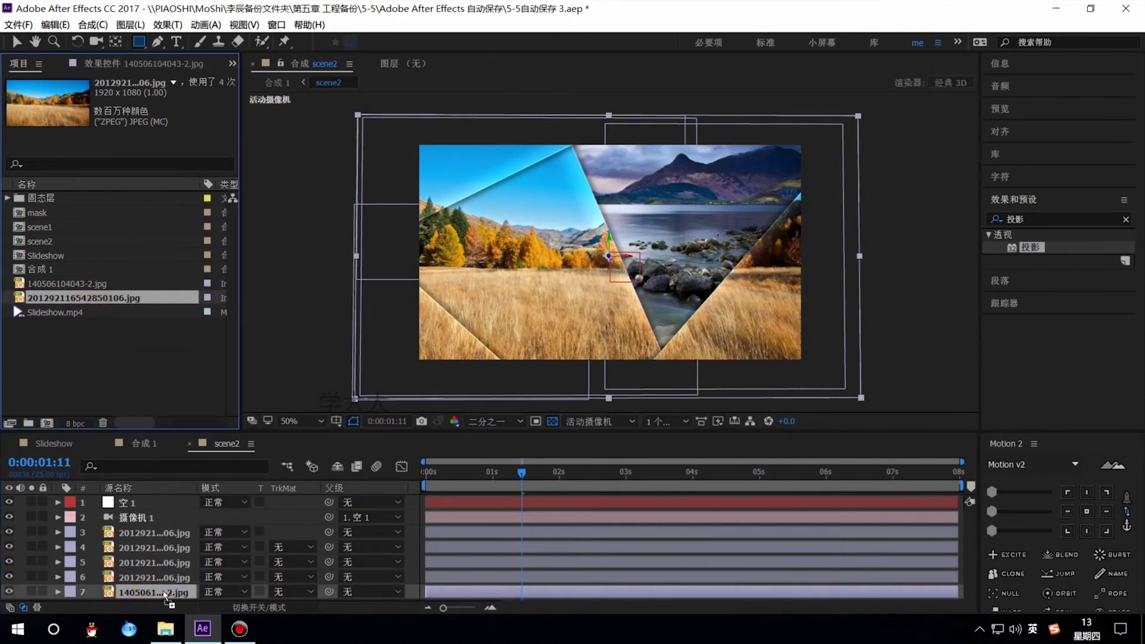
left_click_drag(96, 298, 146, 592)
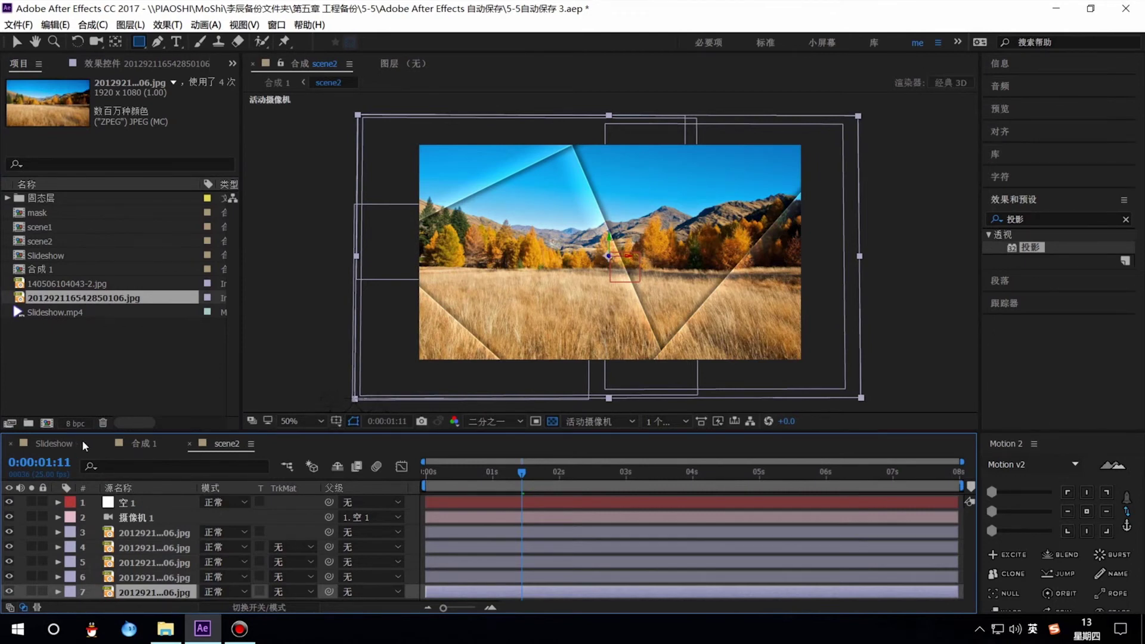
left_click(143, 443)
Step: Scrub 合成 1 through the lake-to-autumn transition, then switch to the Slideshow comp
mouse_move(709, 473)
left_mouse_down()
mouse_move(457, 473)
mouse_move(769, 474)
mouse_move(609, 475)
left_mouse_up()
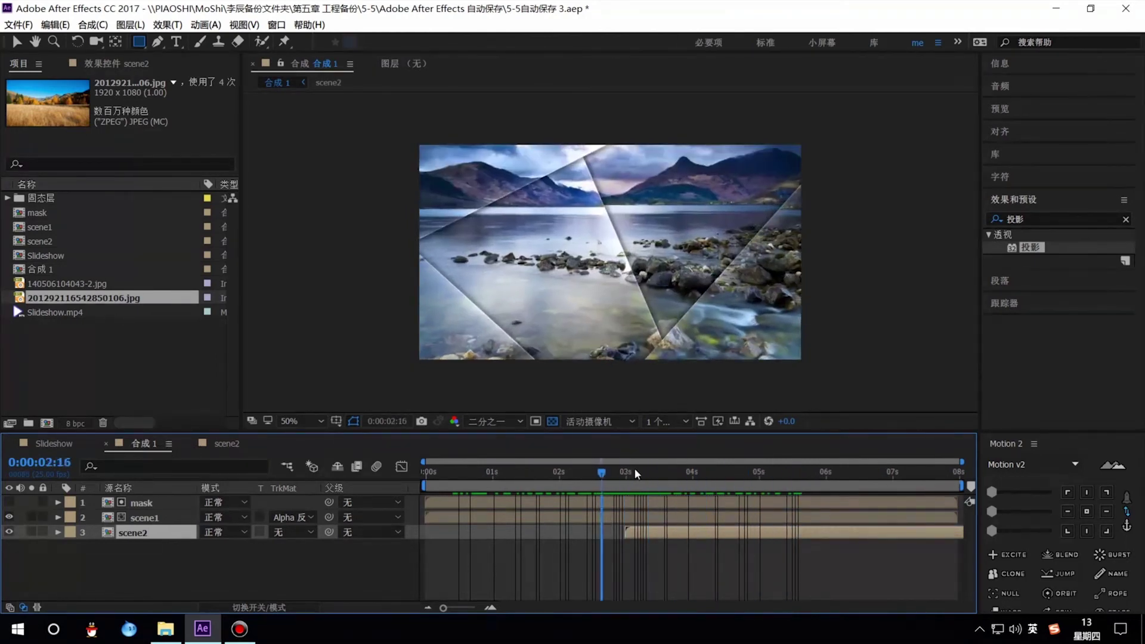
left_click_drag(609, 474, 758, 471)
left_click(61, 445)
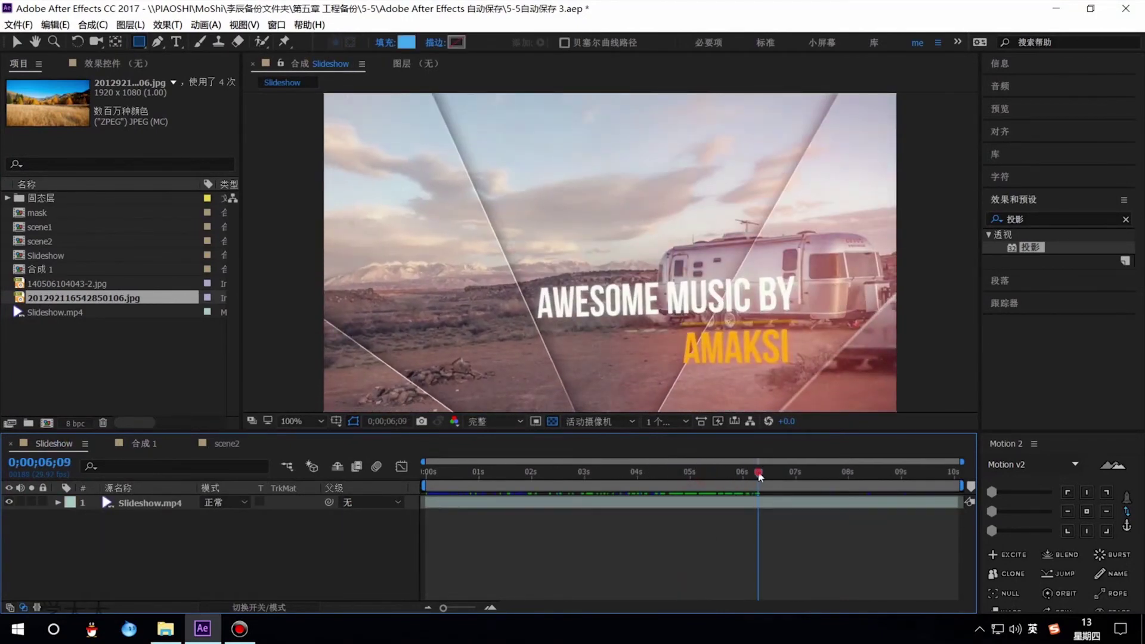
left_click_drag(759, 472, 635, 473)
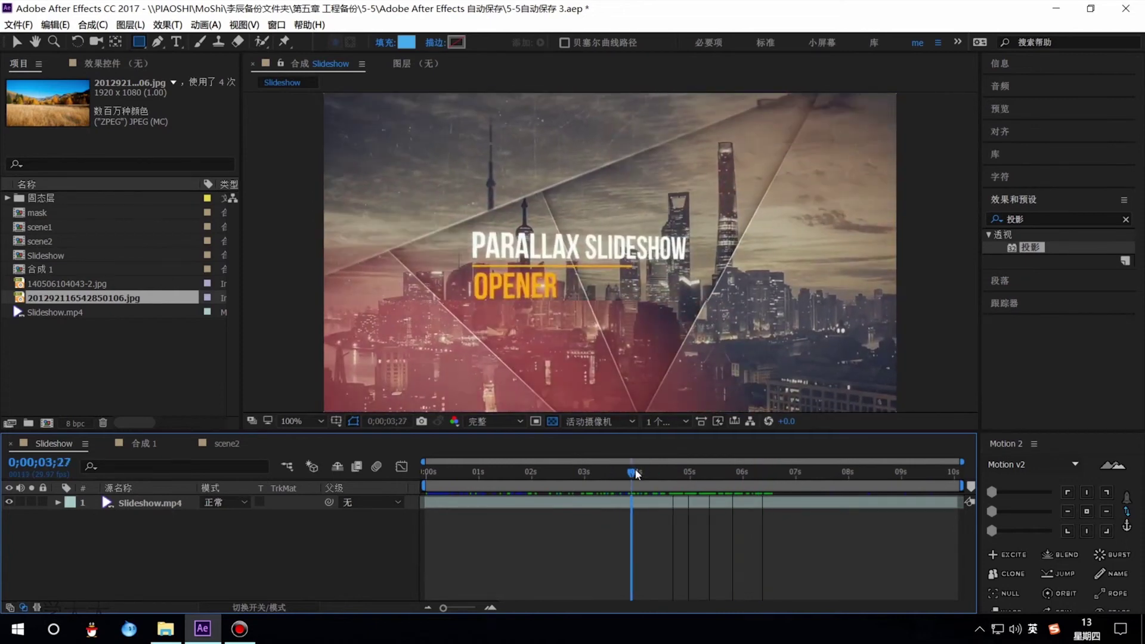
left_click(216, 447)
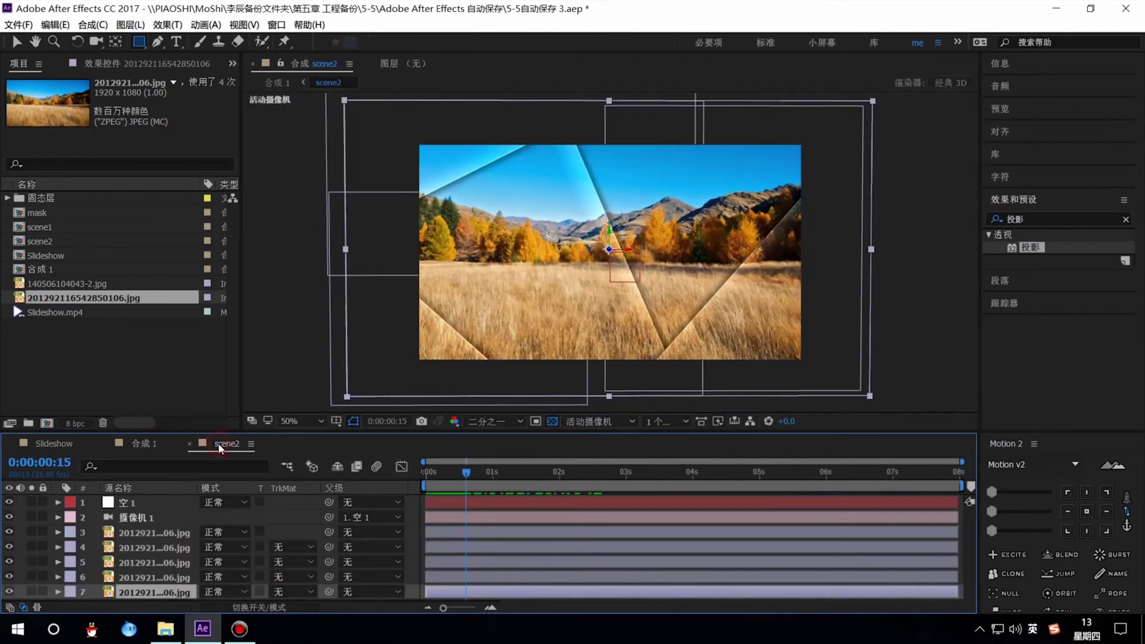
left_click(169, 538)
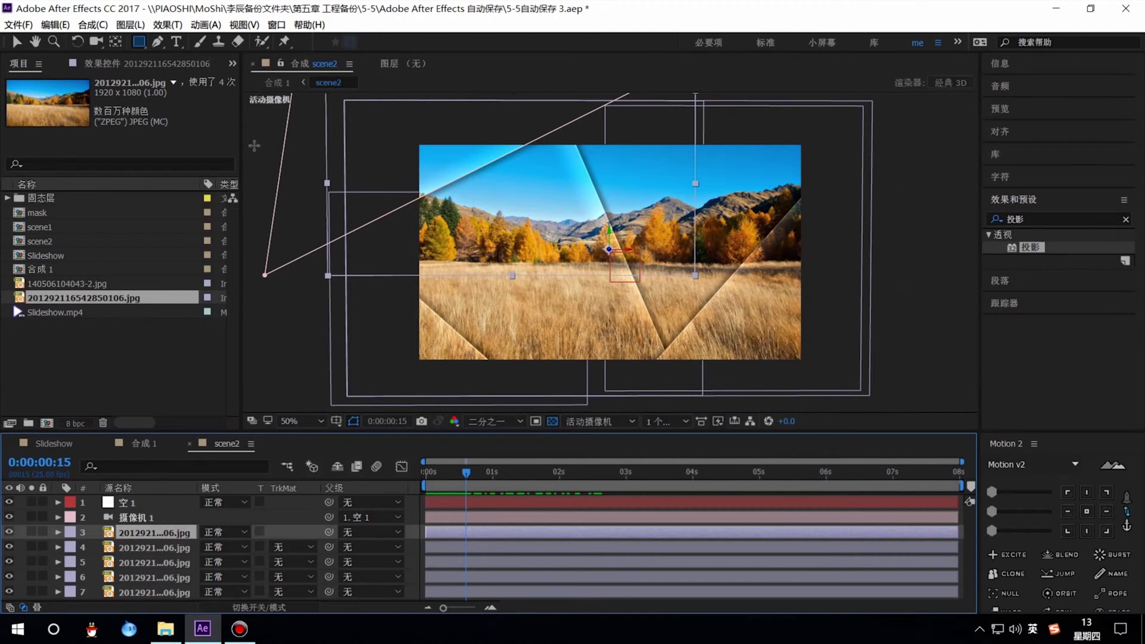
left_click(17, 42)
left_click(156, 43)
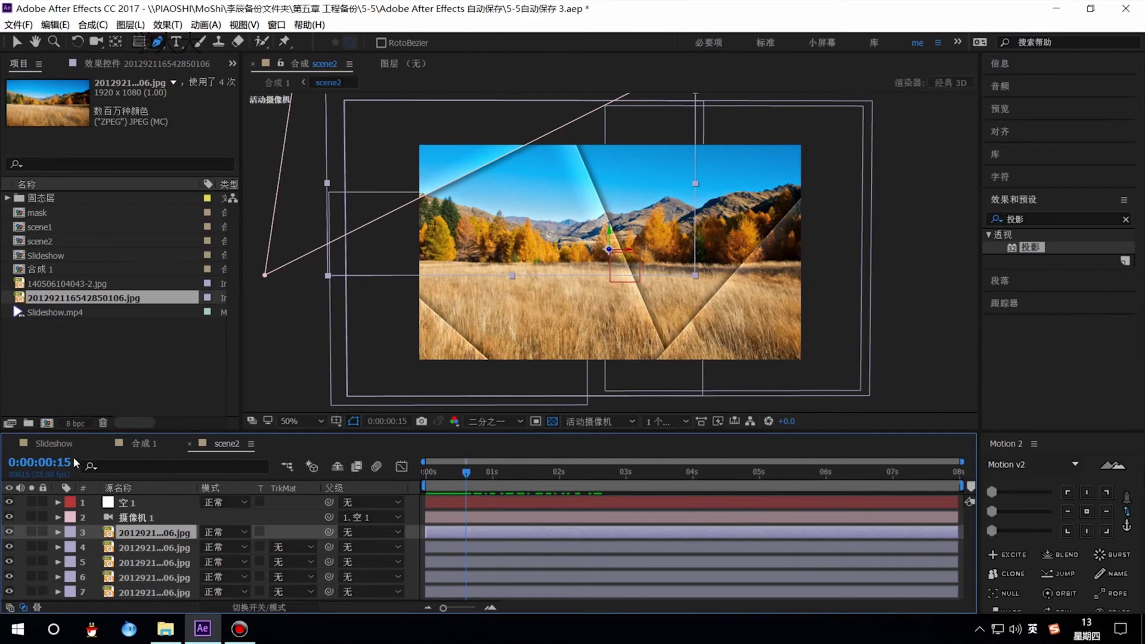
left_click(53, 443)
left_click_drag(622, 482, 470, 482)
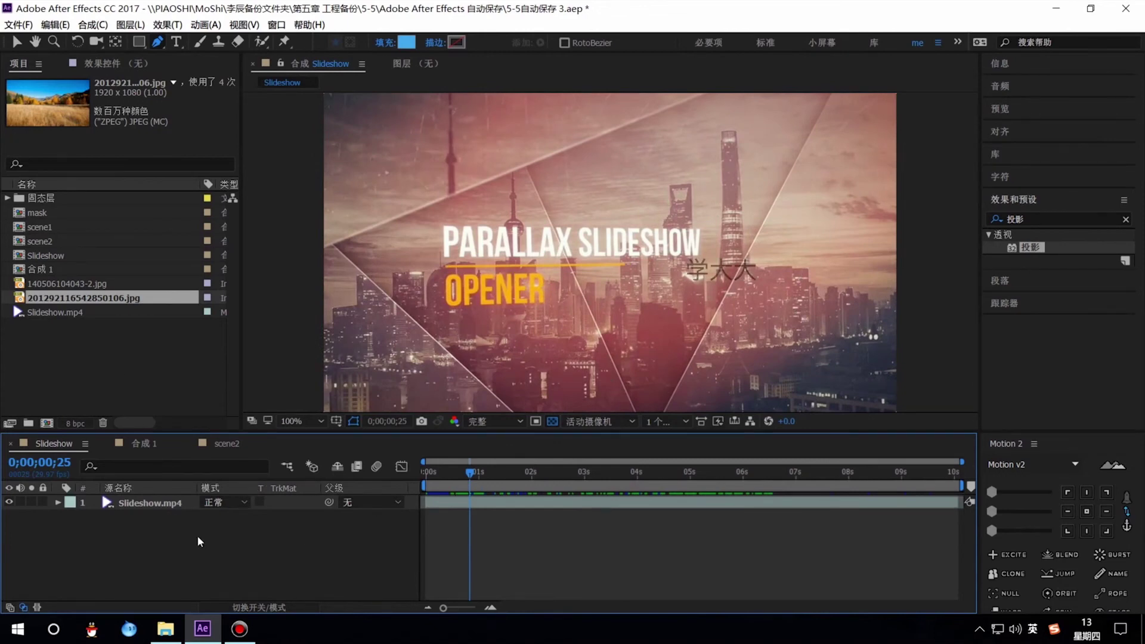
left_click(239, 508)
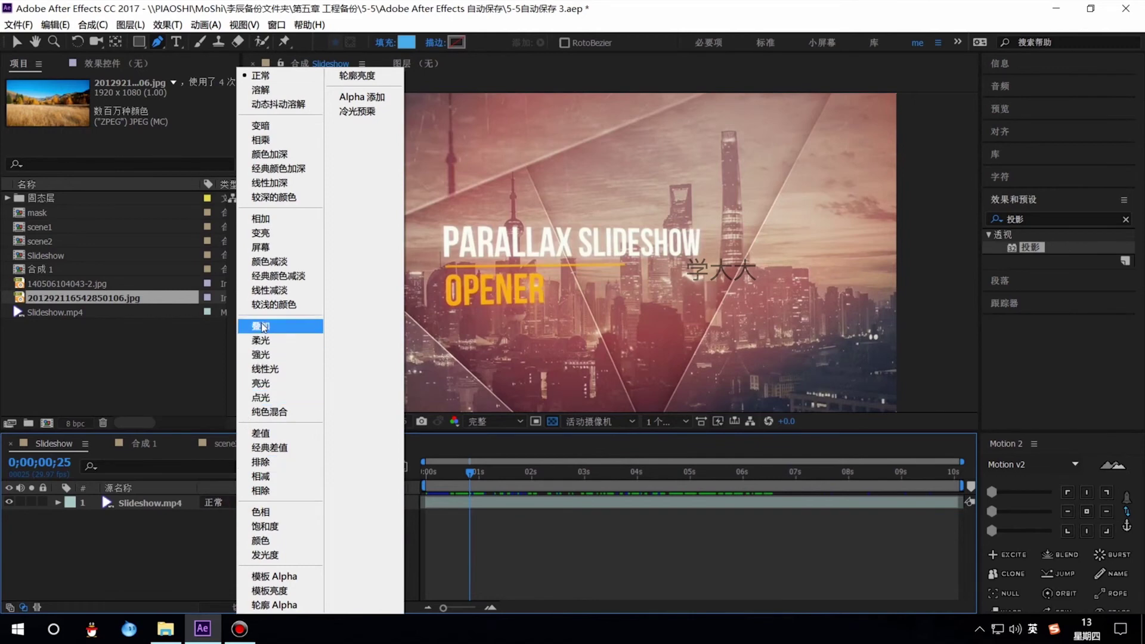
left_click(213, 538)
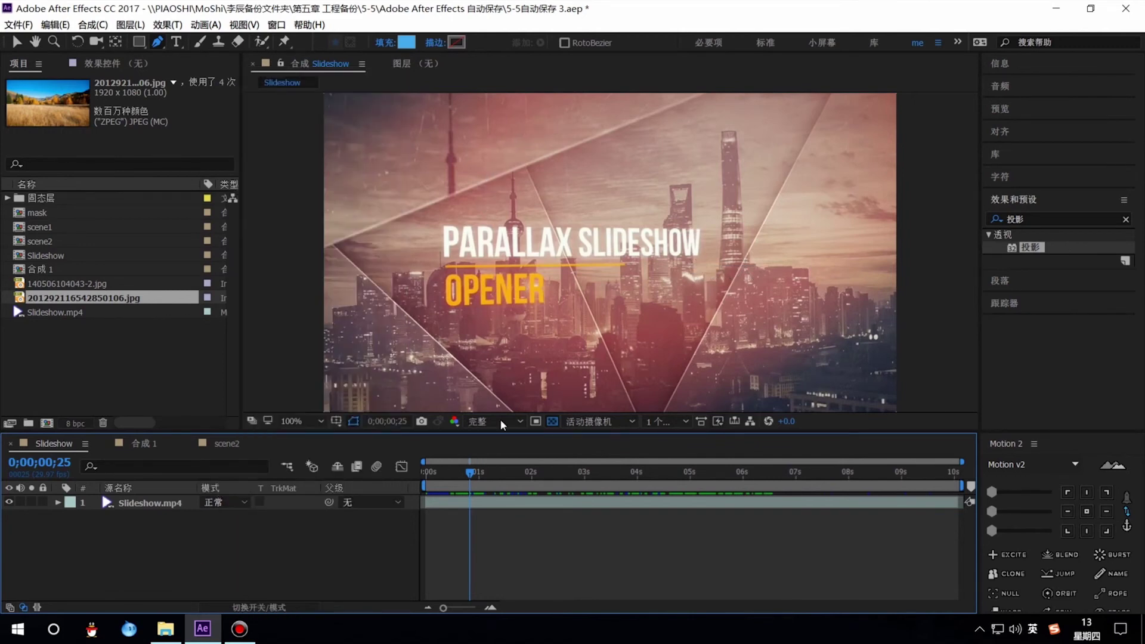
left_click_drag(471, 479, 521, 472)
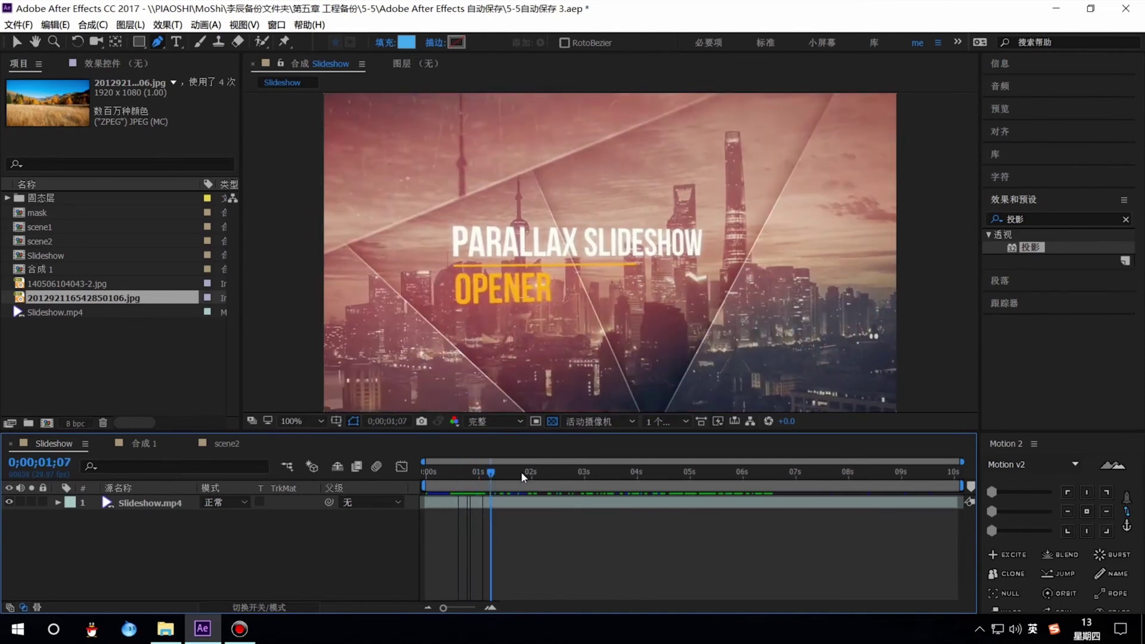